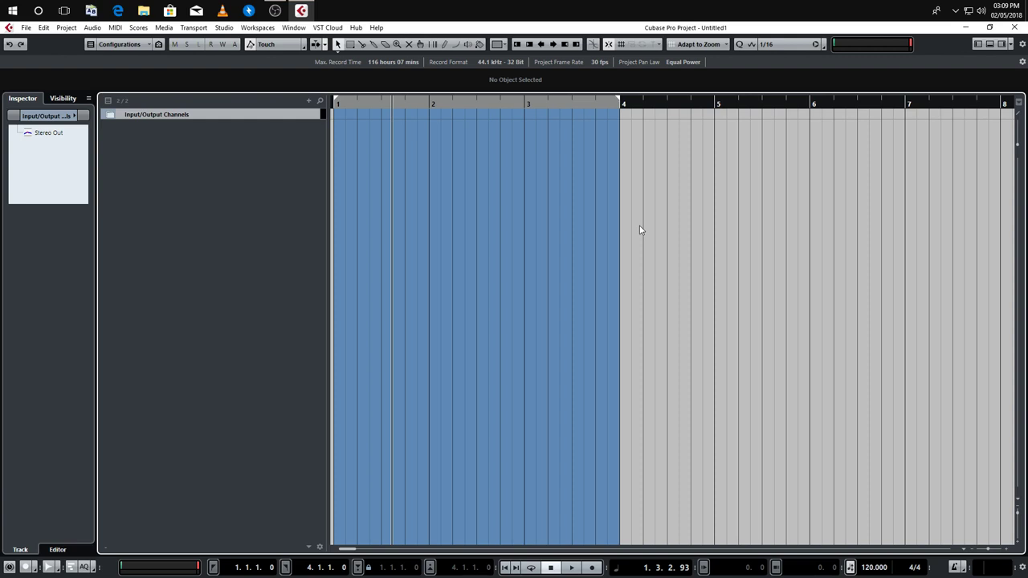
Add an instrument track that uses Kontakt 5 as its instrument
right_click(226, 164)
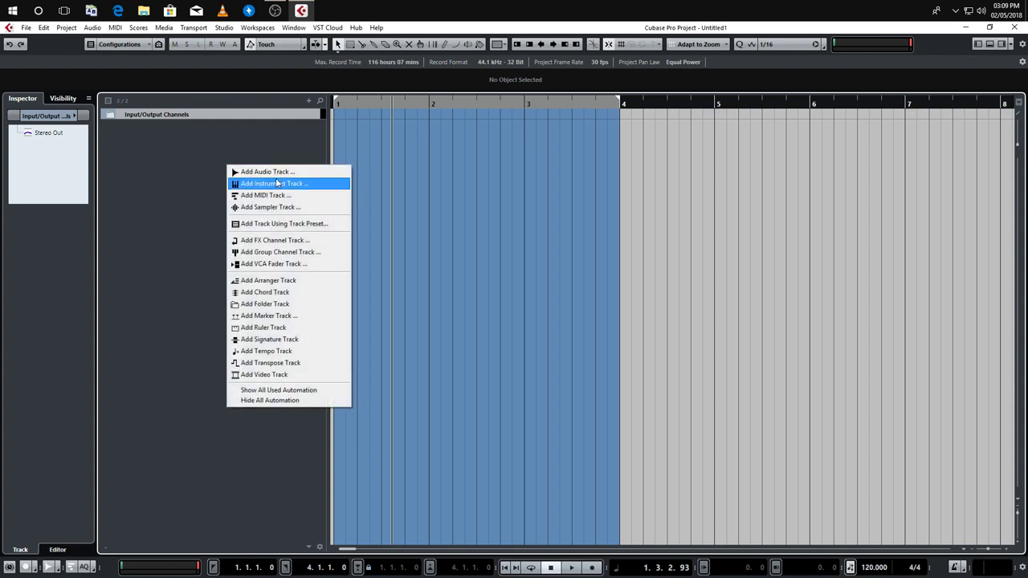
left_click(277, 184)
left_click(467, 226)
left_click(416, 282)
left_click(600, 227)
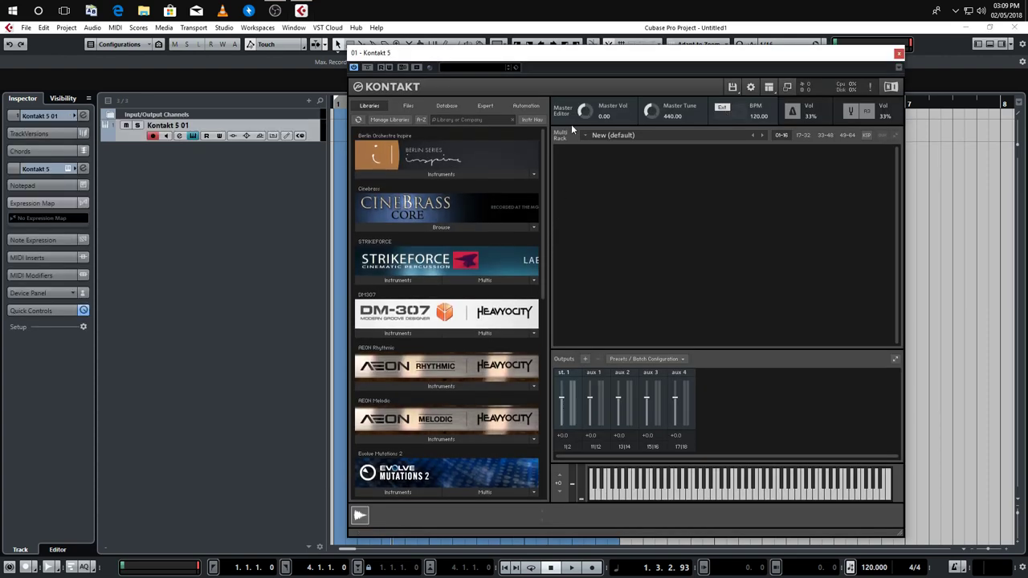
Load 01. Strings Whole Ensemble Multi from the Berlin Orchestra Inspire strings into Kontakt and hide the Outputs section
left_click_drag(630, 53, 627, 62)
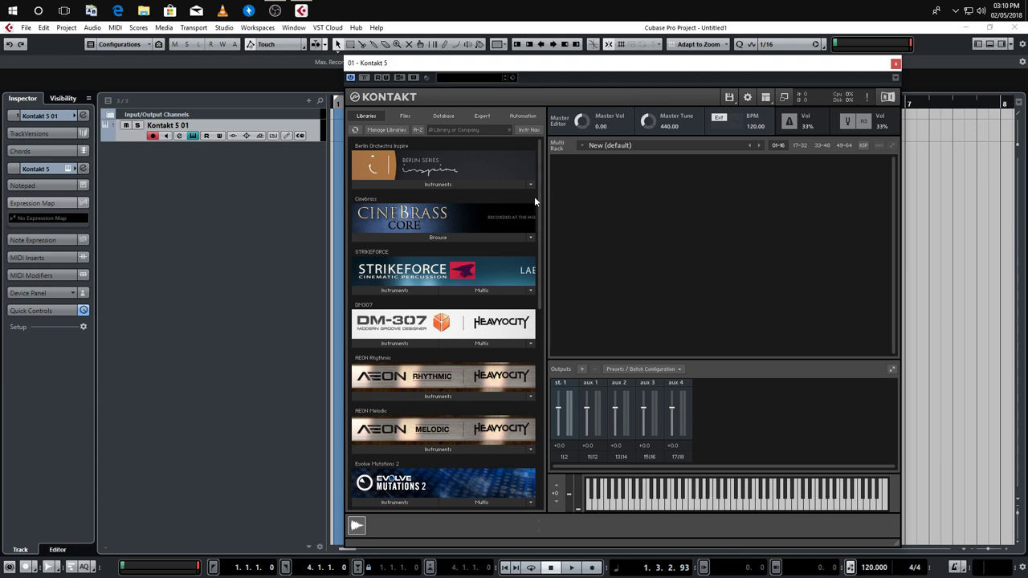
left_click(438, 184)
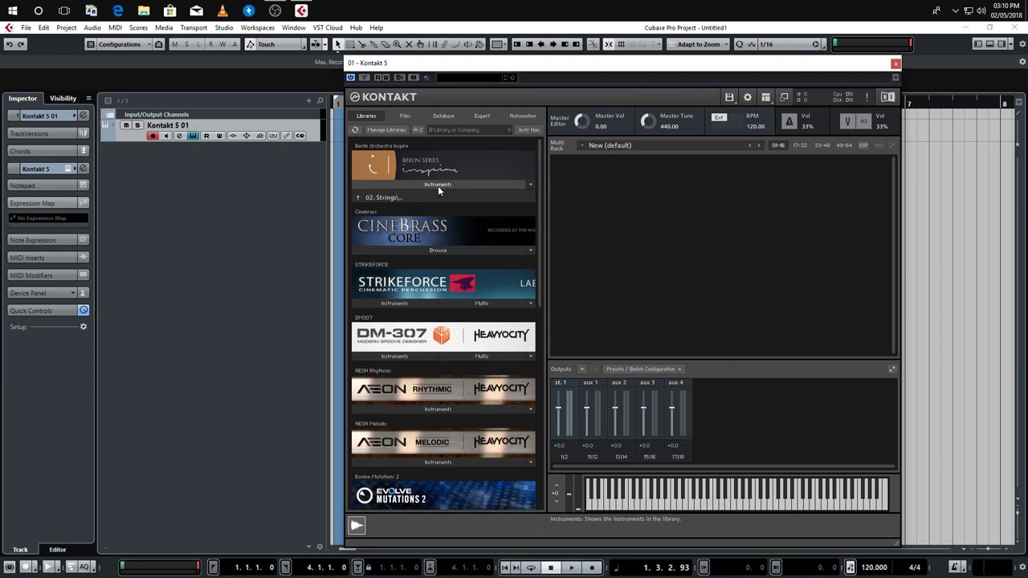
left_click(390, 210)
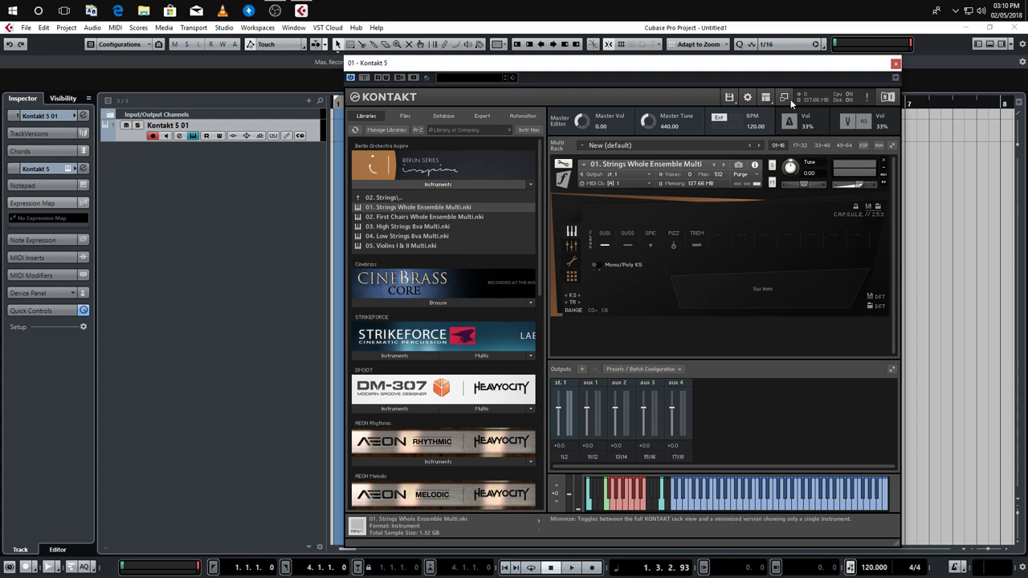
left_click(766, 98)
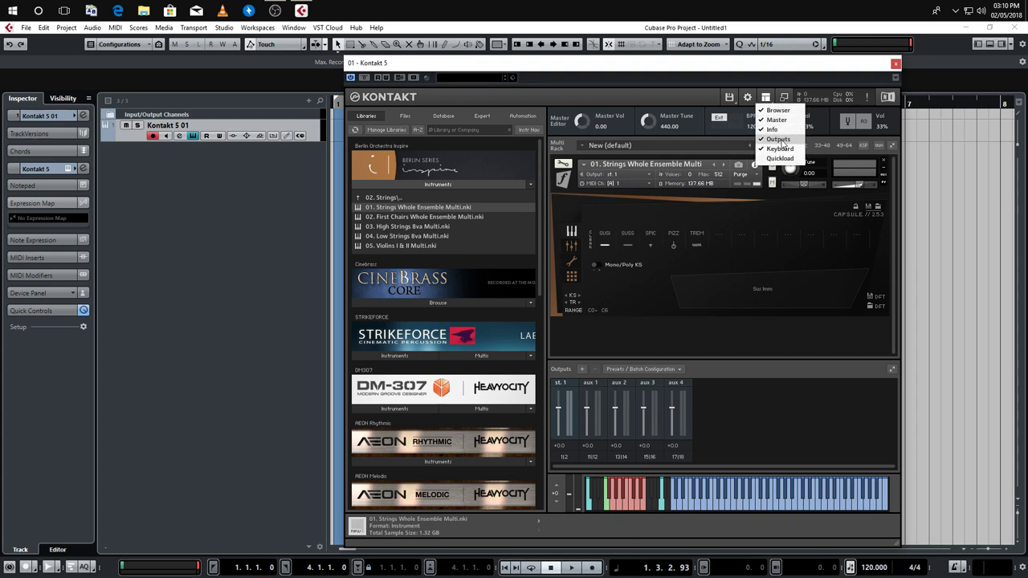
left_click(777, 139)
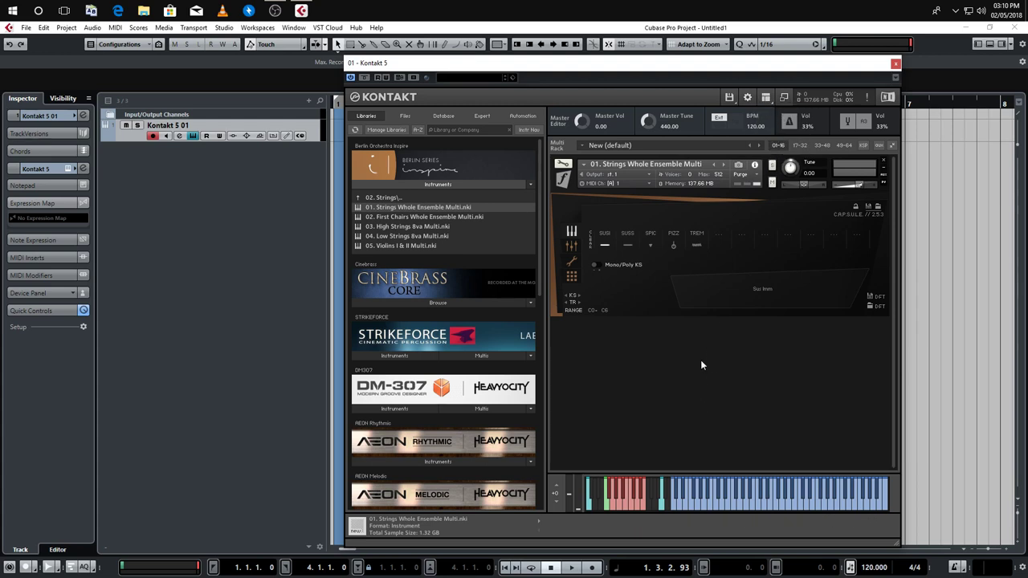
left_click_drag(643, 62, 615, 47)
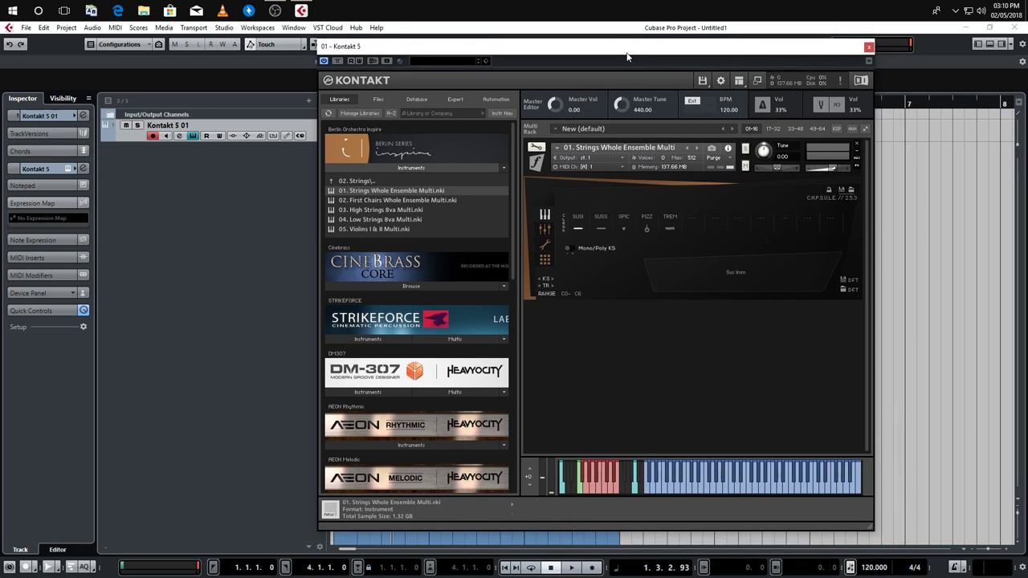
Load 02. First Chairs Whole Ensemble Multi and 03. High Strings 8va Multi into the Kontakt rack, collapsing the instrument panels
left_click(384, 201)
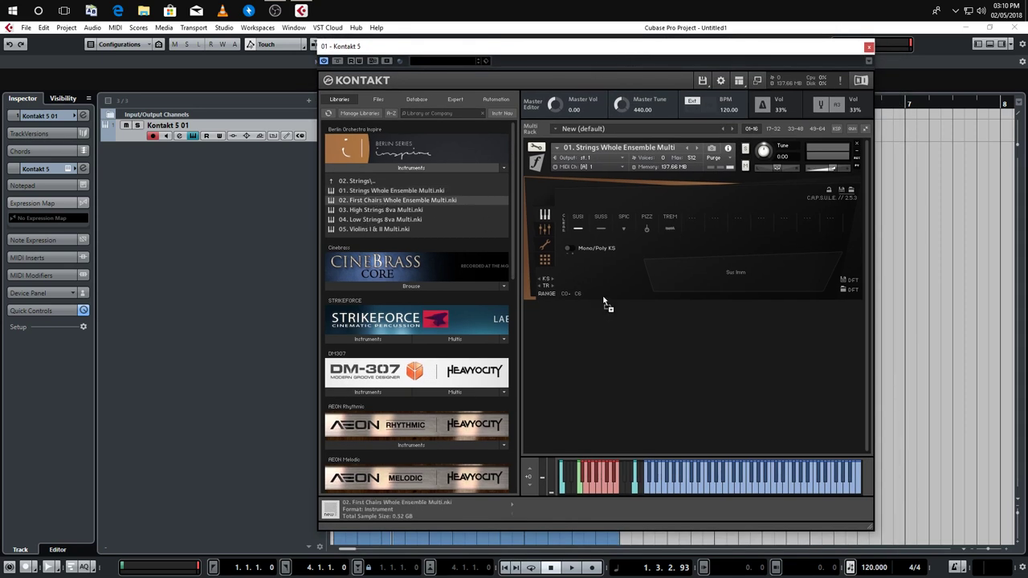
left_click(541, 160)
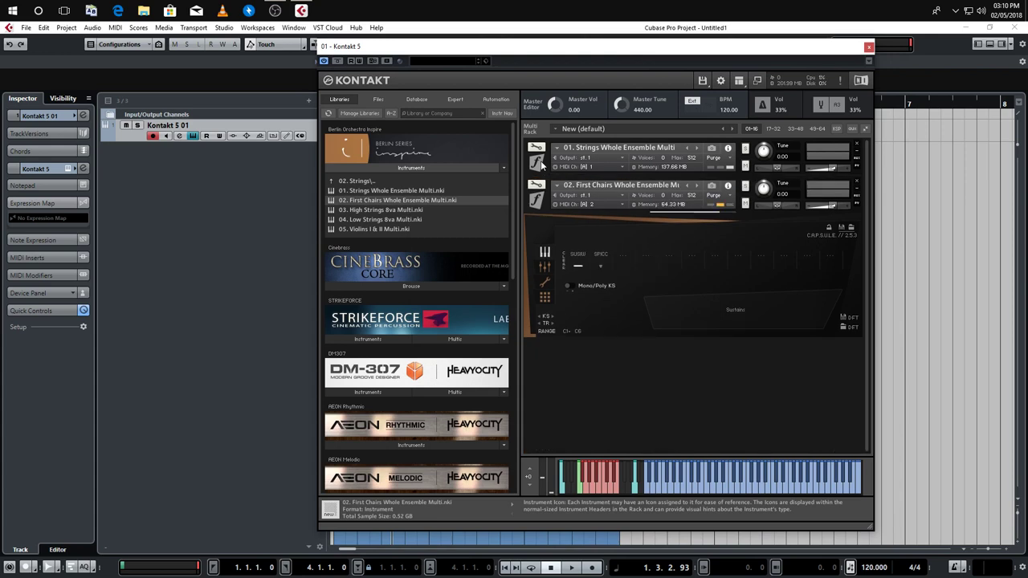
left_click(539, 205)
key("Down")
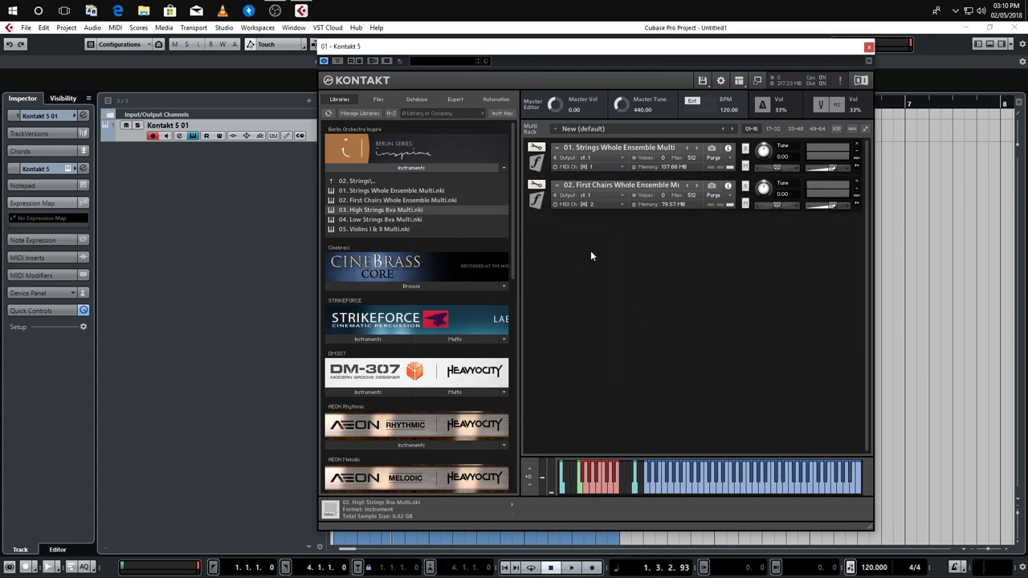
key("Return")
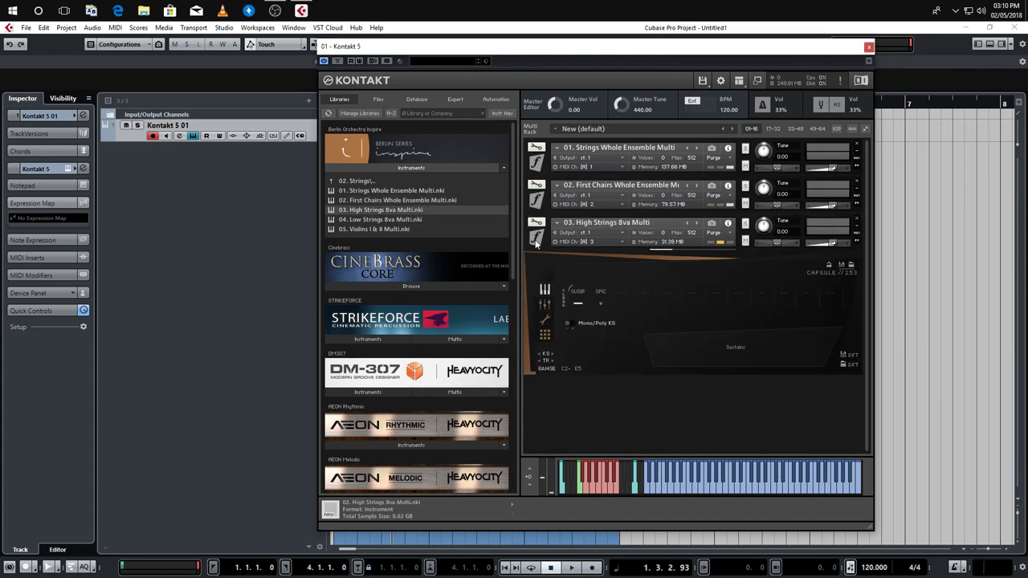
left_click(540, 240)
Load 04. Low Strings 8va Multi and 05. Violins I & II Multi into the Kontakt rack
key("Down")
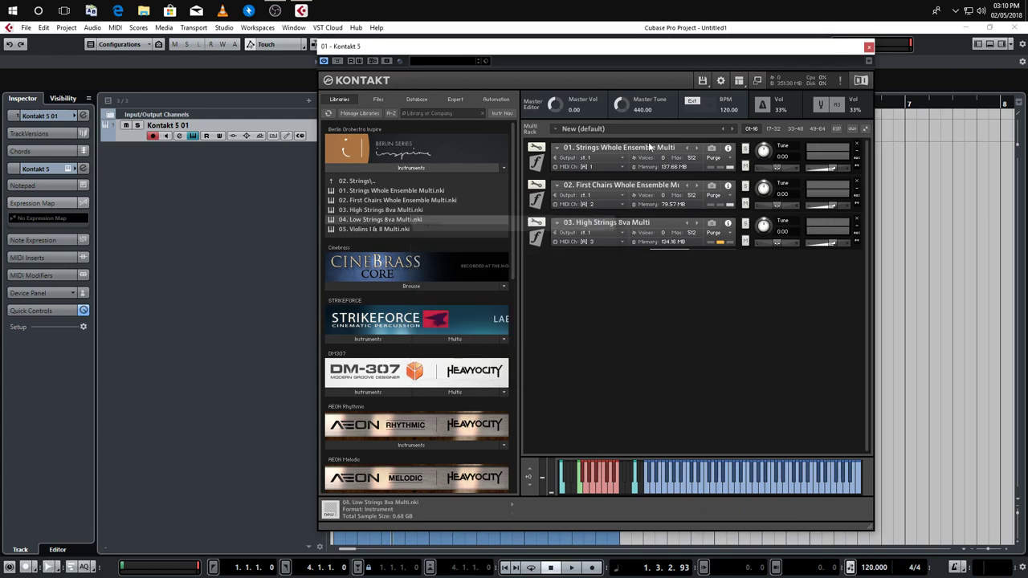
key("Return")
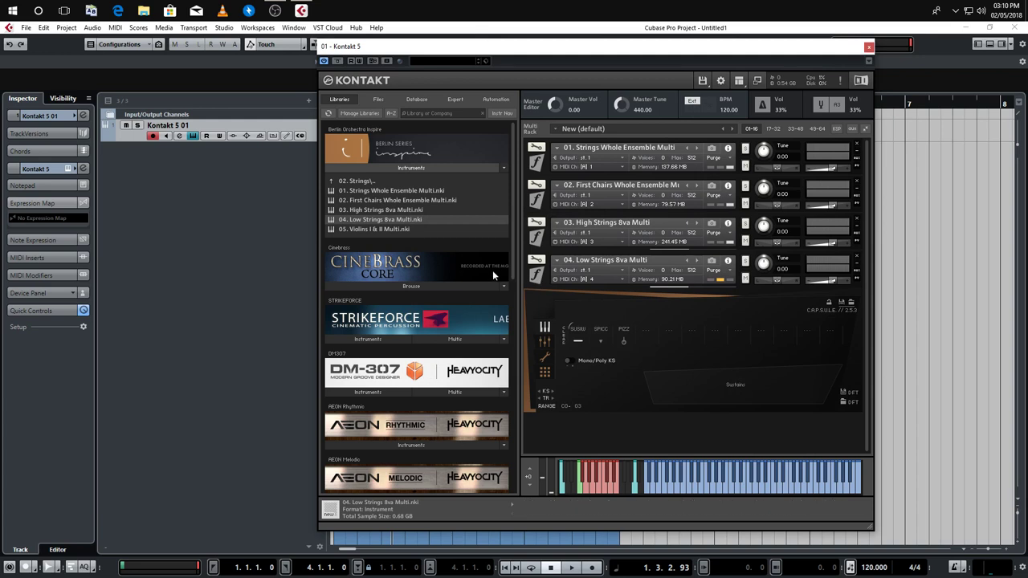
left_click(412, 230)
left_click_drag(412, 230, 597, 302)
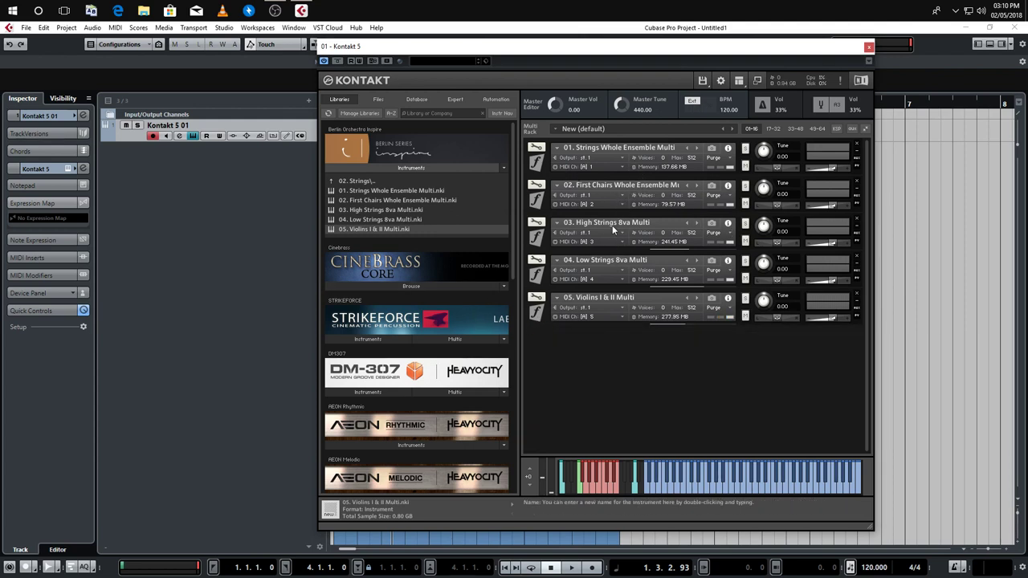
Add four MIDI tracks named Strings below the Kontakt instrument track
right_click(293, 130)
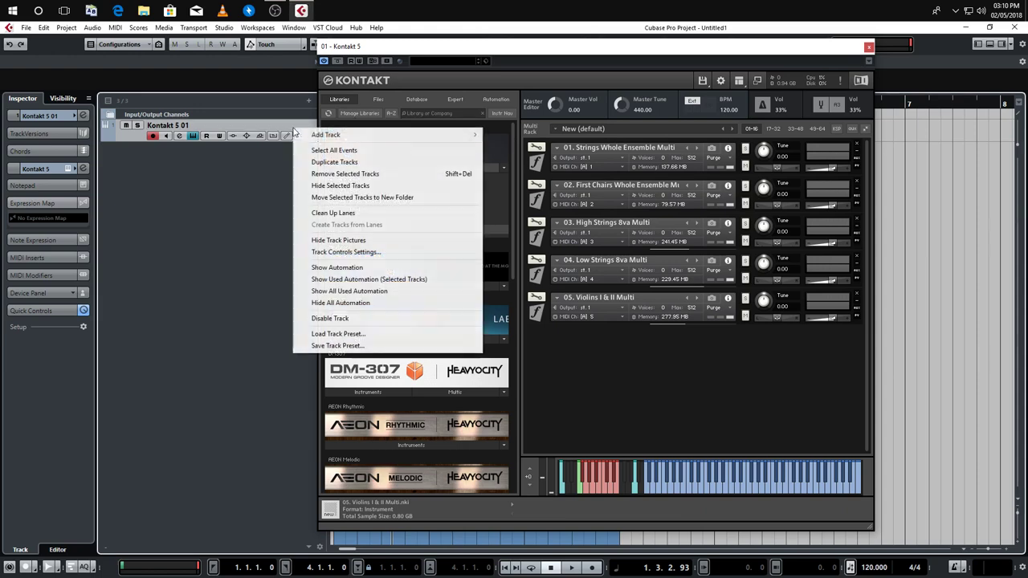
mouse_move(358, 136)
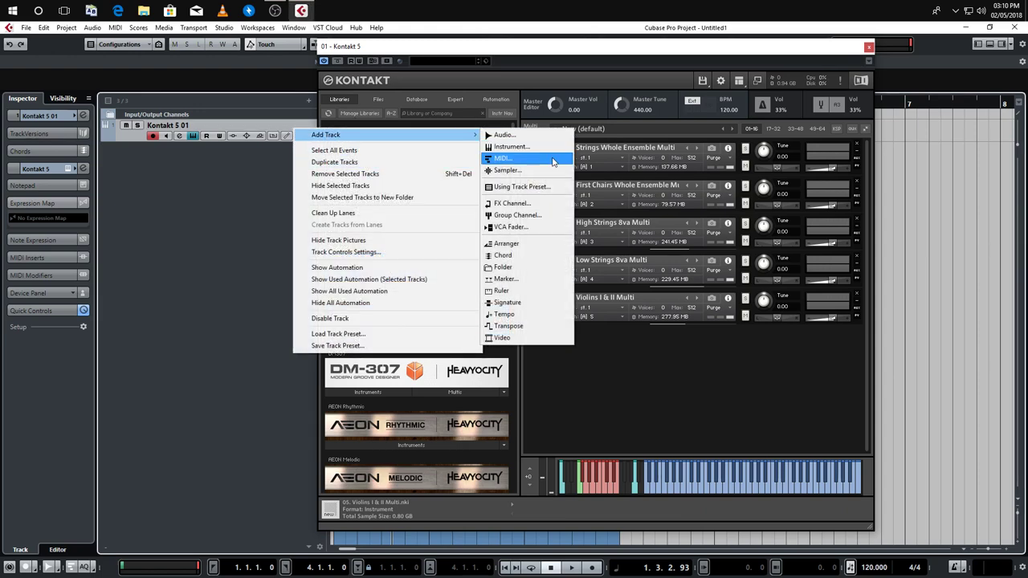
left_click(556, 159)
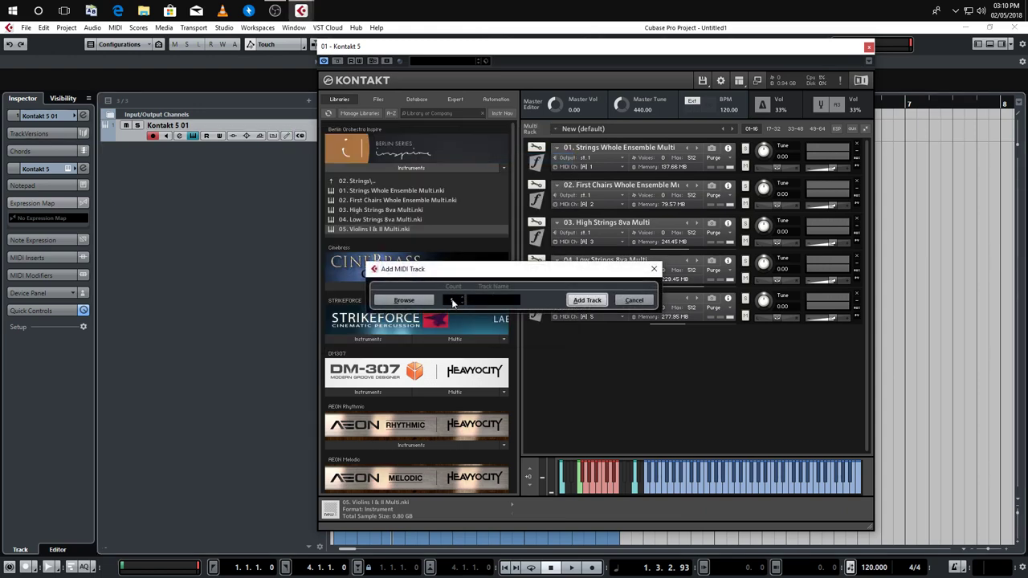
scroll(462, 298, "up", 3)
type("Strings")
left_click(586, 301)
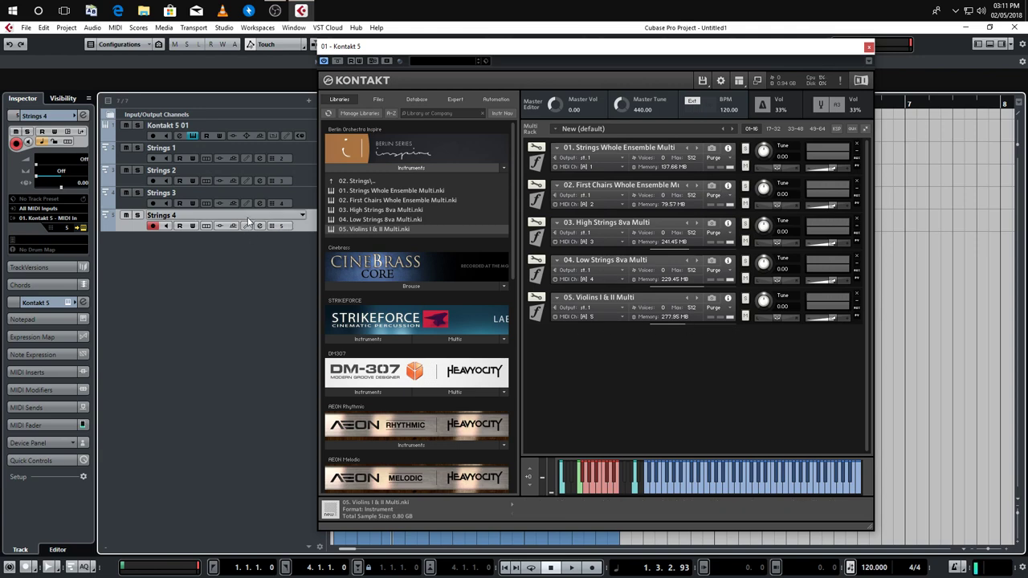
Select the Strings MIDI tracks one after another to check which Kontakt instrument each one triggers
left_click(241, 171)
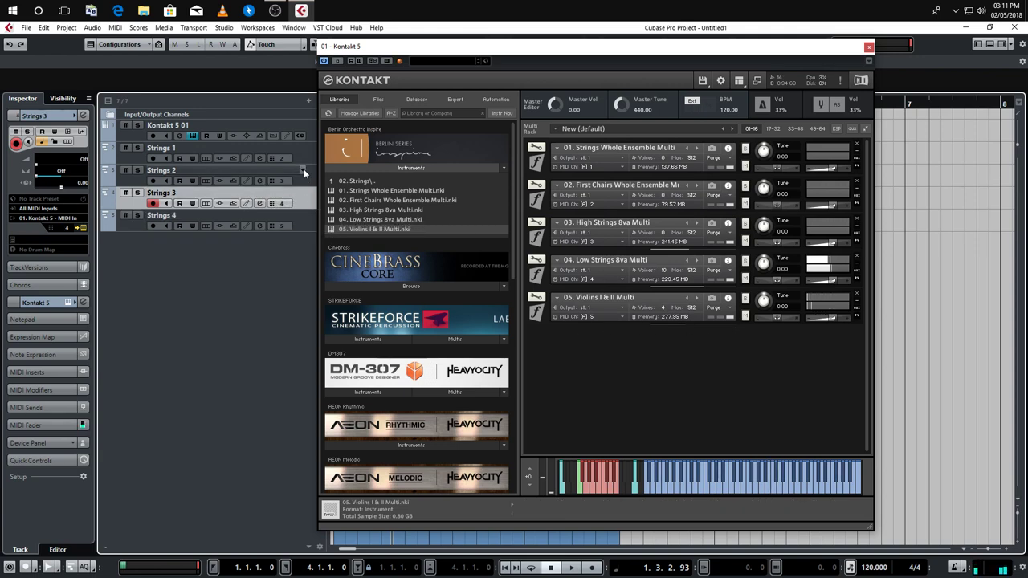
left_click(303, 170)
left_click(313, 177)
left_click(313, 153)
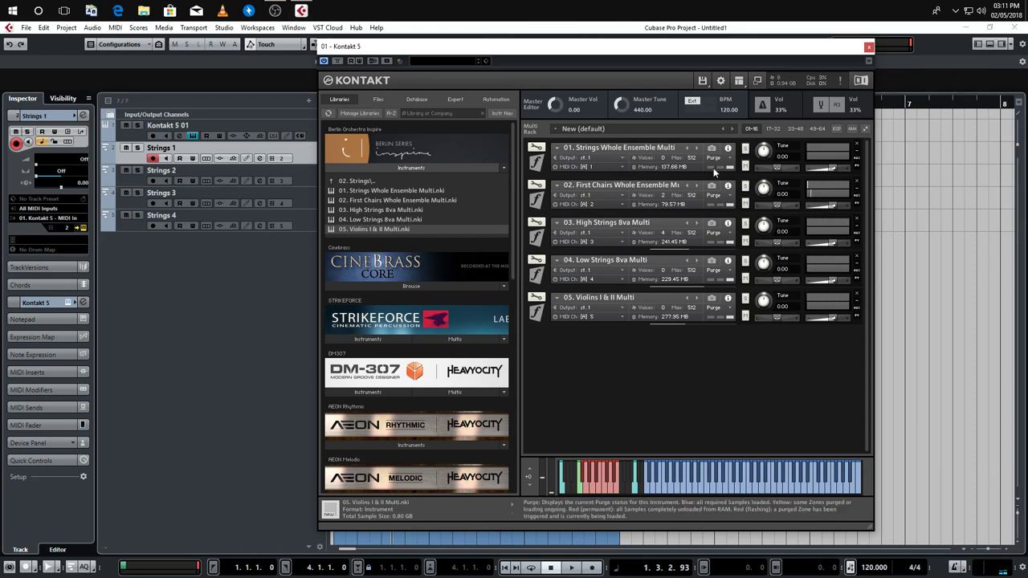
left_click_drag(631, 46, 728, 47)
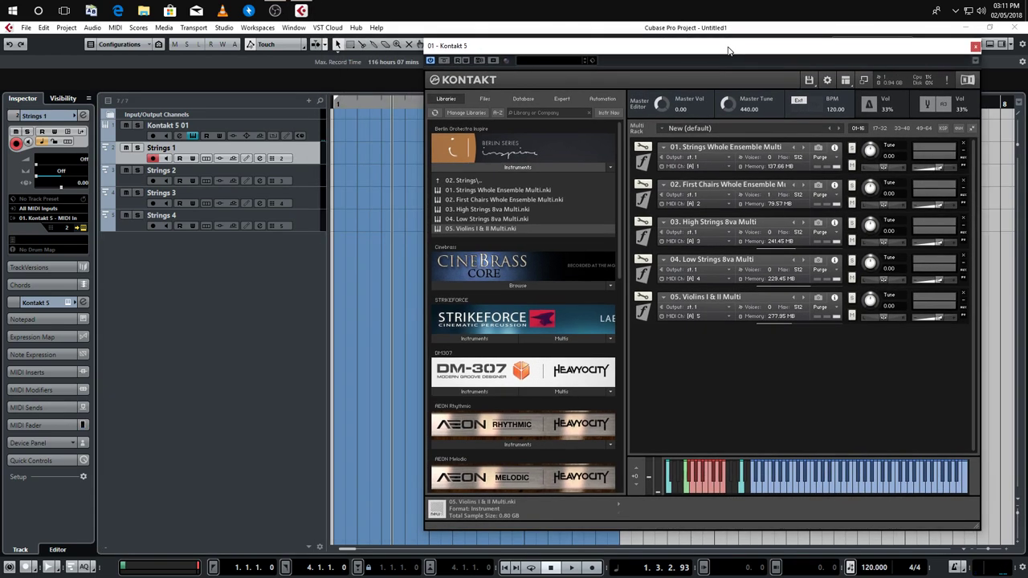
left_click(360, 293)
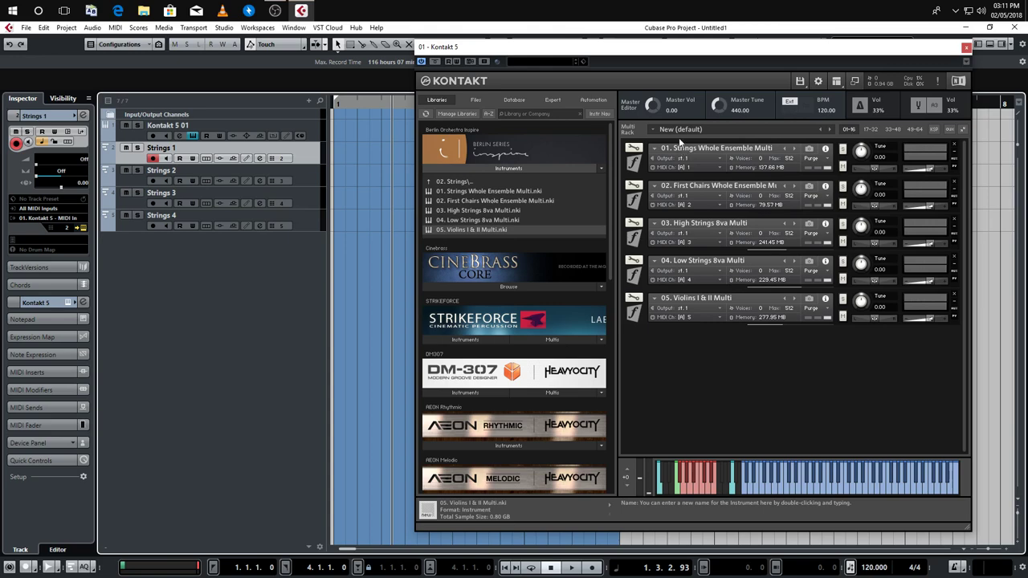
left_click_drag(798, 52, 737, 57)
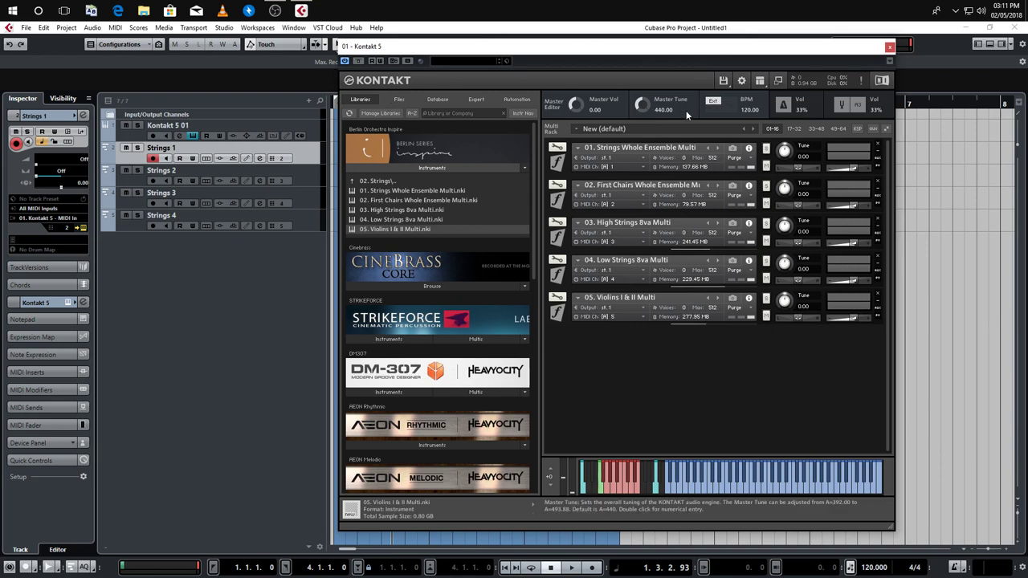
left_click_drag(754, 50, 807, 54)
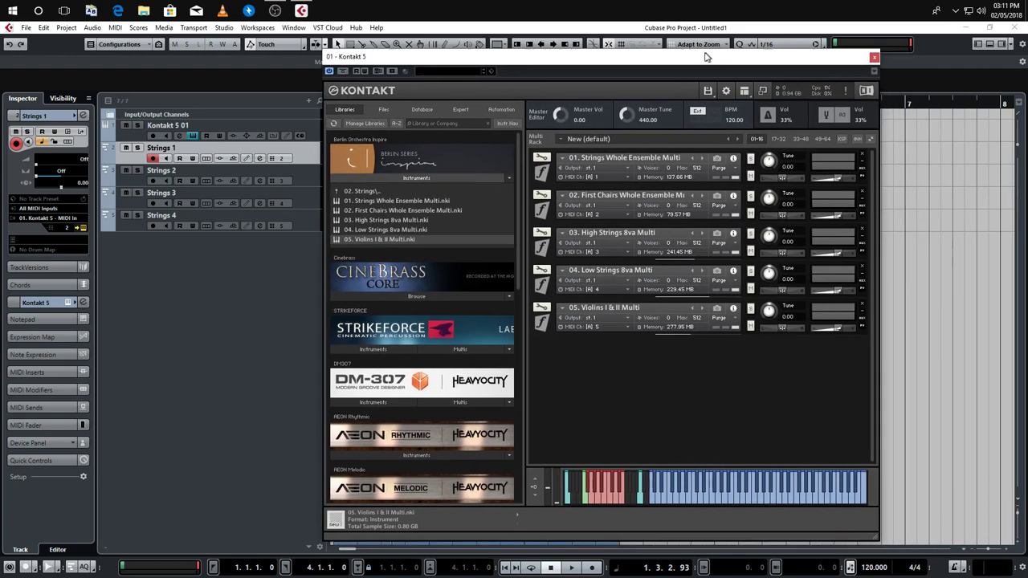
left_click_drag(784, 56, 728, 49)
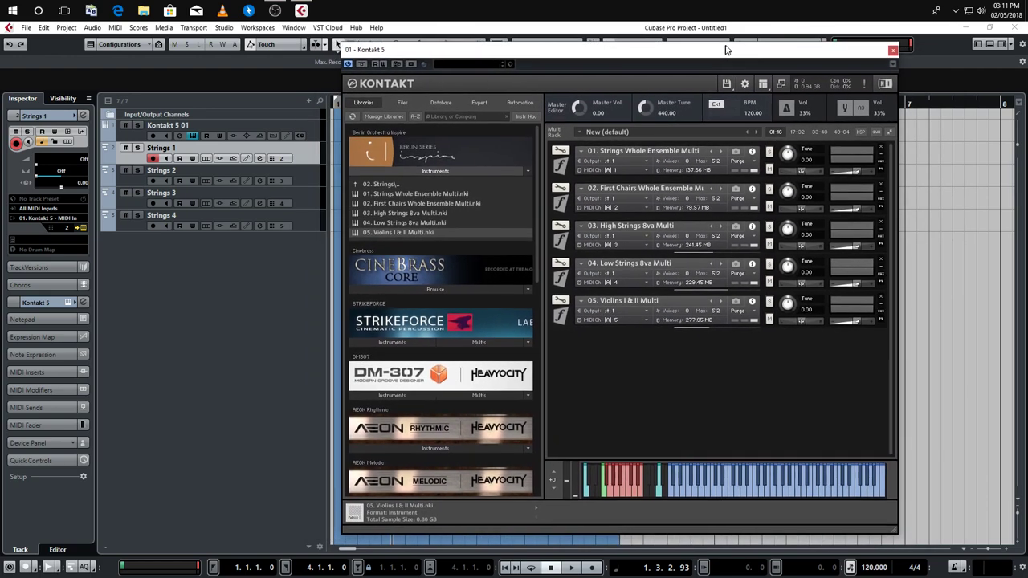
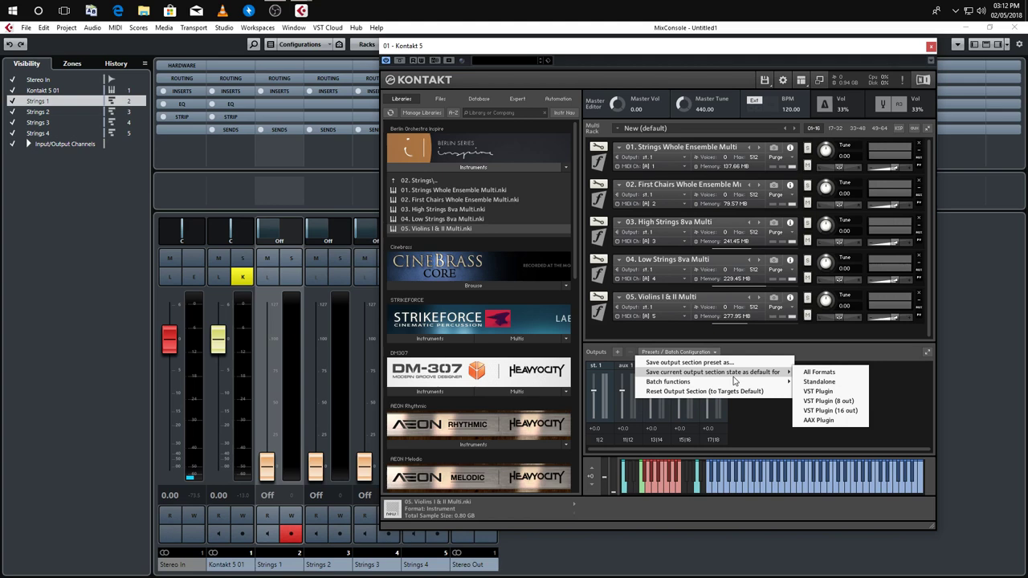
Run Kontakt's batch function that clears the output section and creates one individual channel for each loaded instrument
mouse_move(735, 382)
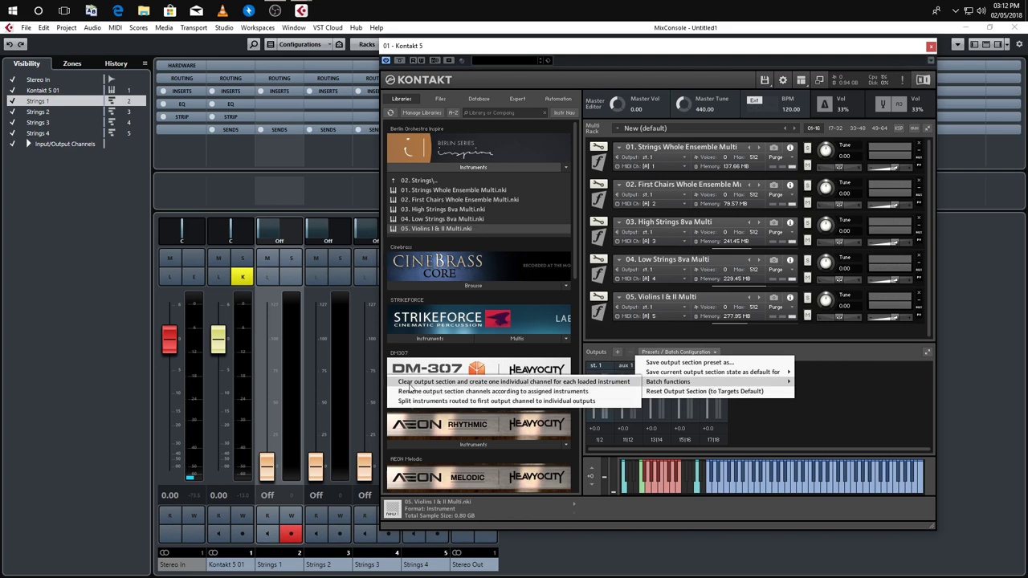
left_click(580, 387)
left_click(544, 359)
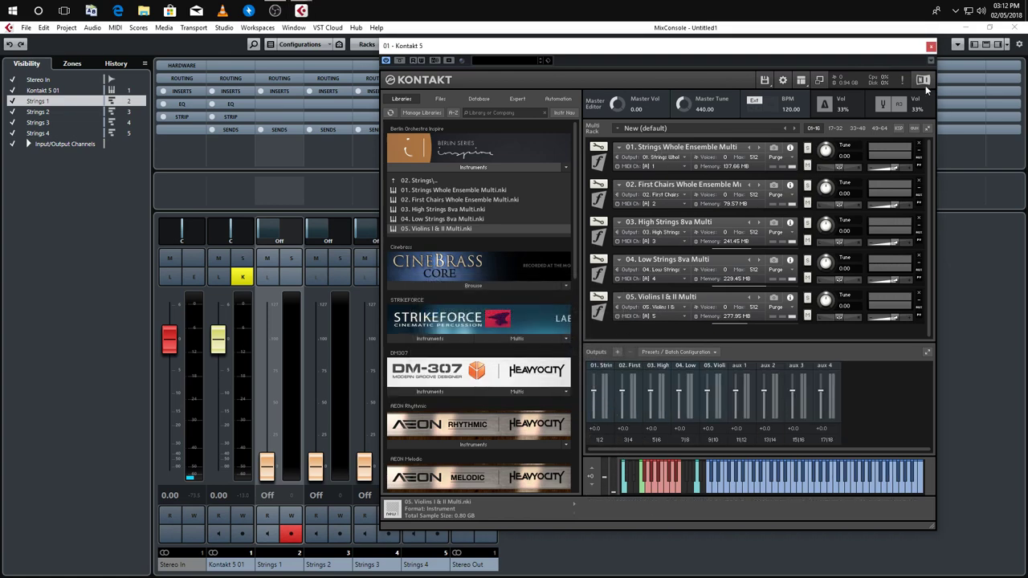
Close the MixConsole and show the VST instrument rack in the project window with the Kontakt 5 editor open
left_click_drag(894, 53, 868, 53)
left_click(999, 45)
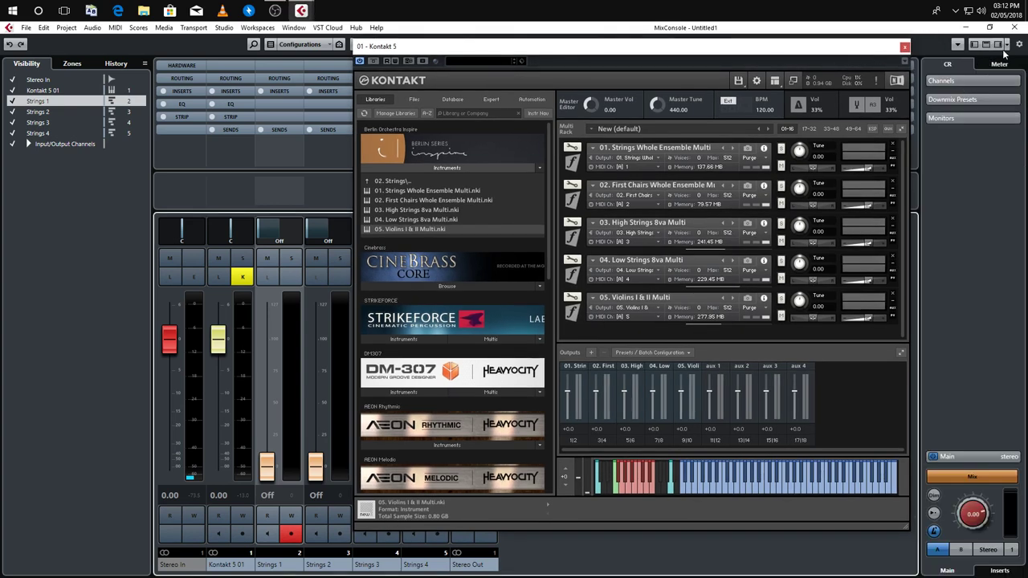
left_click(1015, 28)
left_click(999, 45)
left_click_drag(898, 50, 675, 60)
left_click(934, 136)
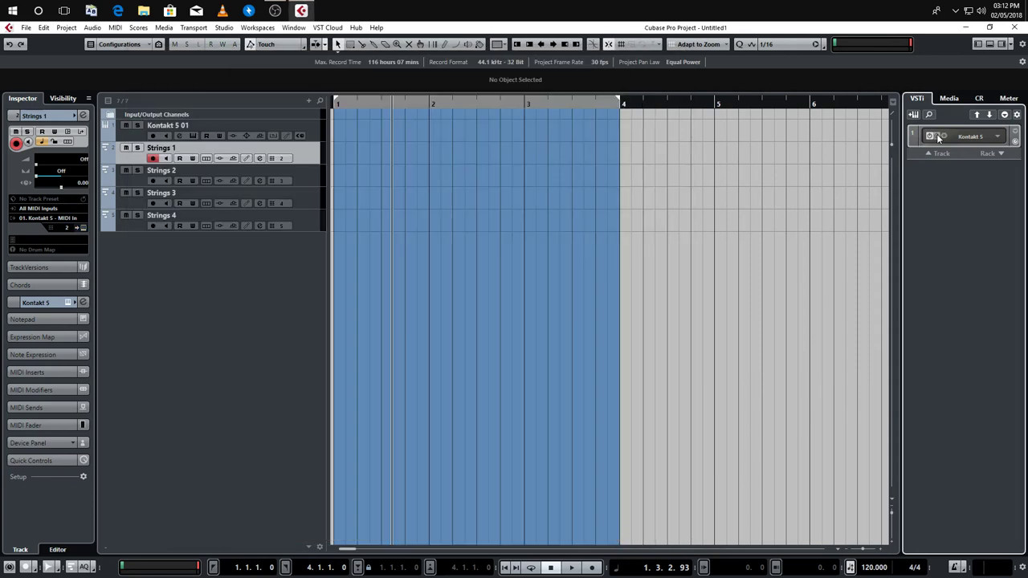
left_click(934, 136)
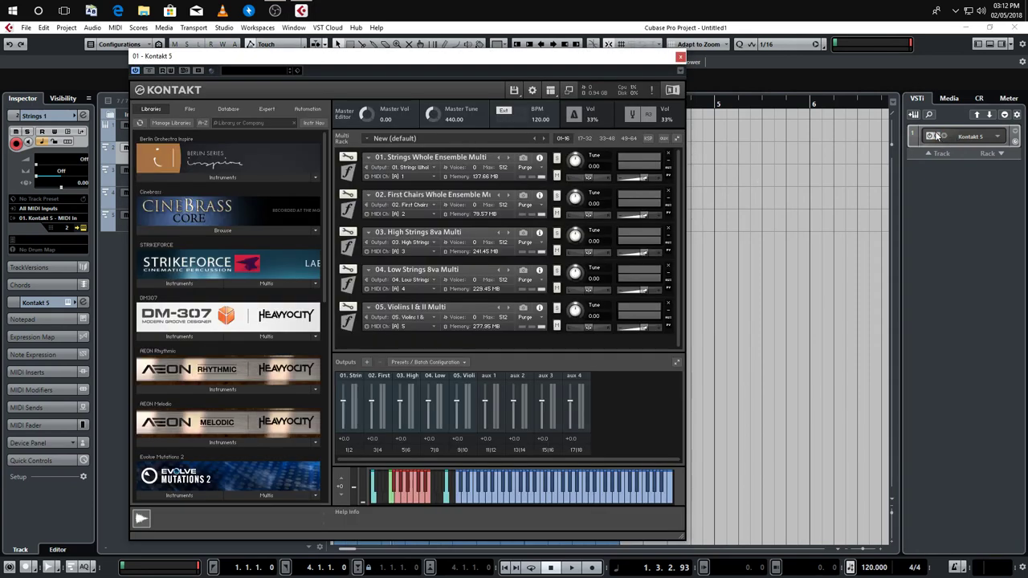
Activate Kontakt 5's Kt. aux 1 to Kt. aux 4 stereo outputs and open the MixConsole
left_click(1000, 138)
left_click(963, 158)
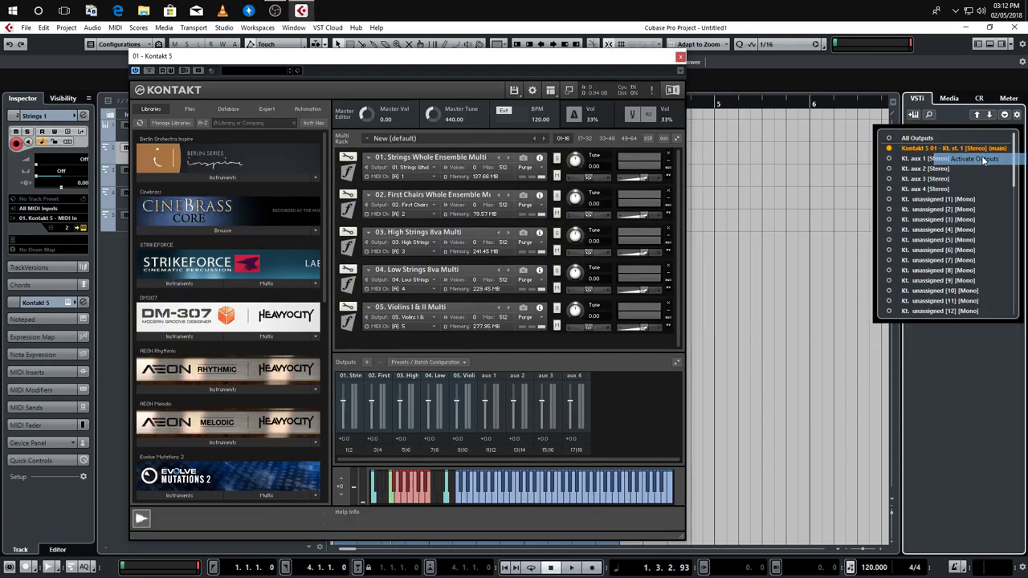
left_click(890, 159)
left_click(889, 169)
left_click(889, 178)
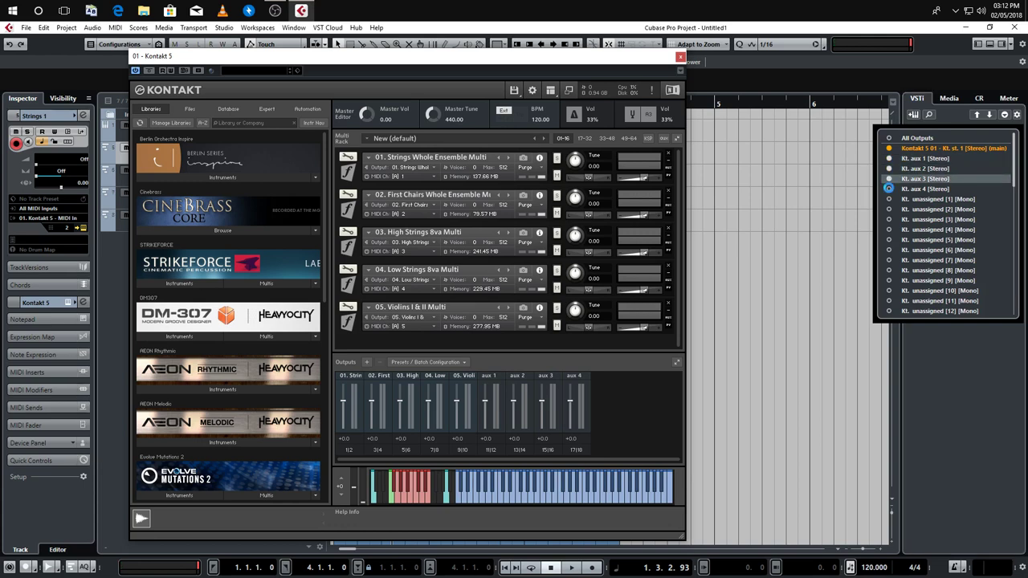
left_click(889, 188)
left_click_drag(595, 55, 884, 59)
key("F3")
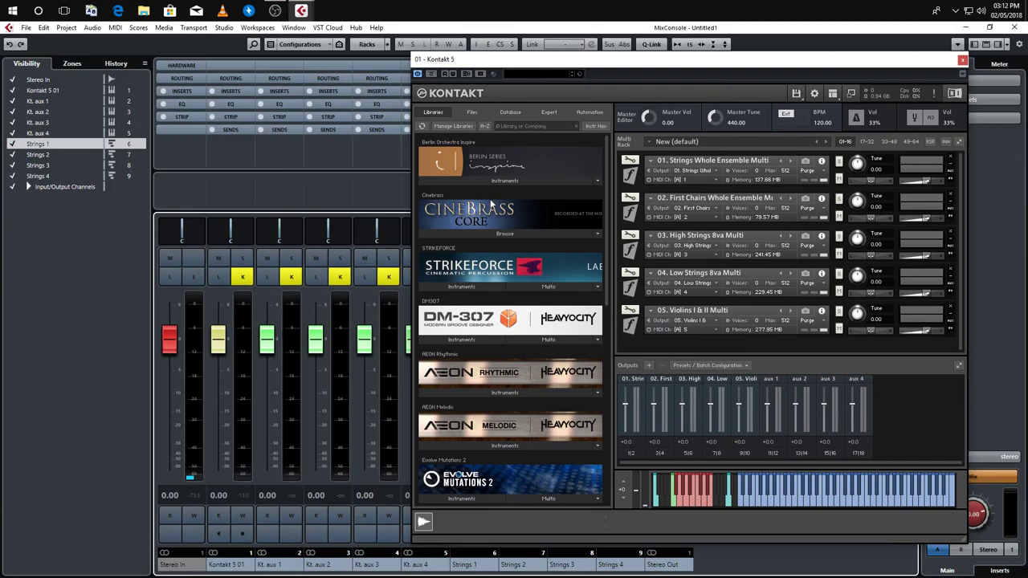
Move the Kontakt 5 editor aside to view the mixer channels, and close the MixConsole
left_click_drag(587, 73, 727, 83)
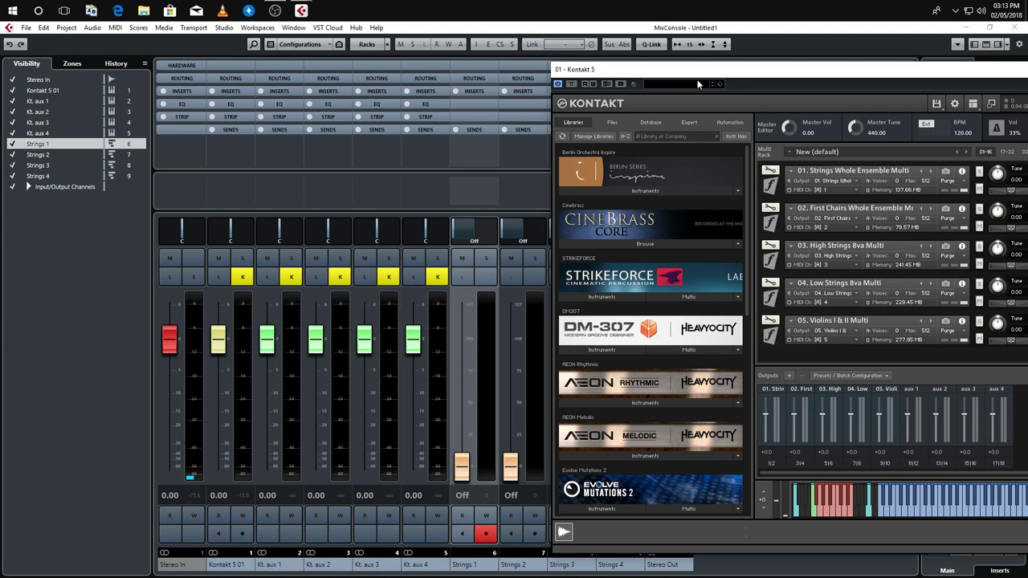
left_click_drag(1026, 69, 830, 61)
left_click(964, 27)
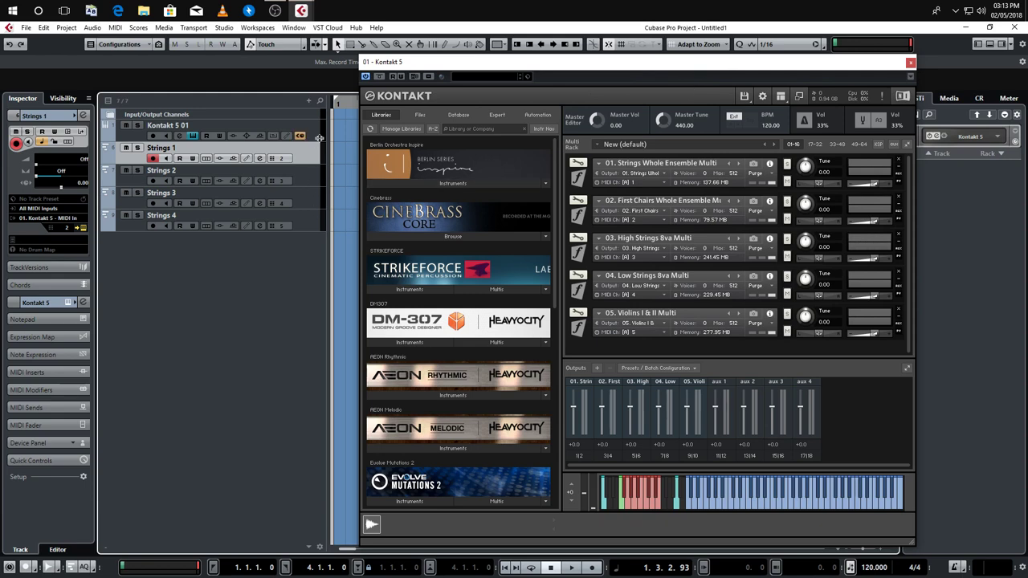
Remove the Kontakt 5 01 instrument track and the Strings 1 to Strings 4 MIDI tracks from the project
left_click(285, 130)
left_click(319, 225, "shift")
right_click(319, 226)
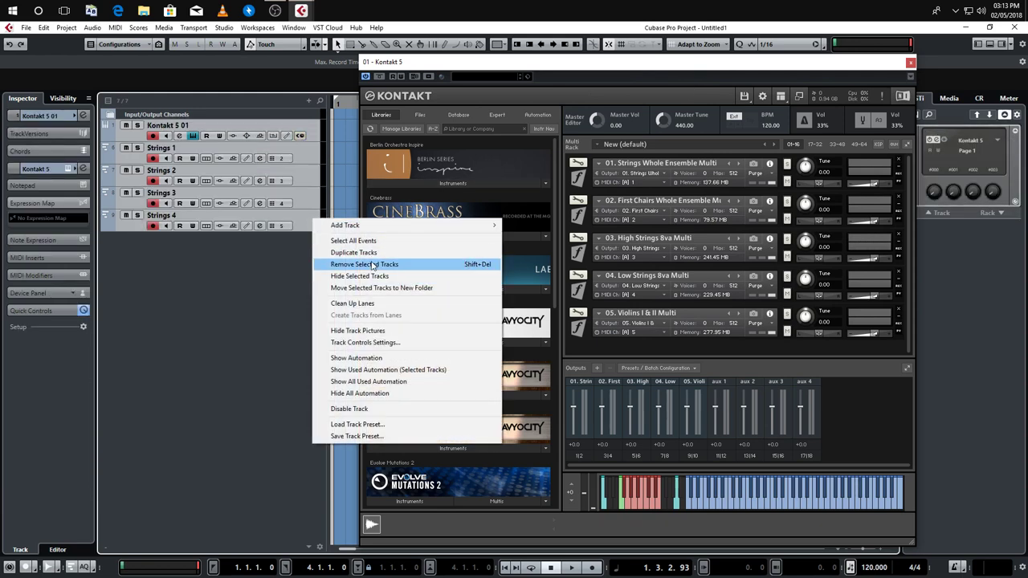
key("Escape")
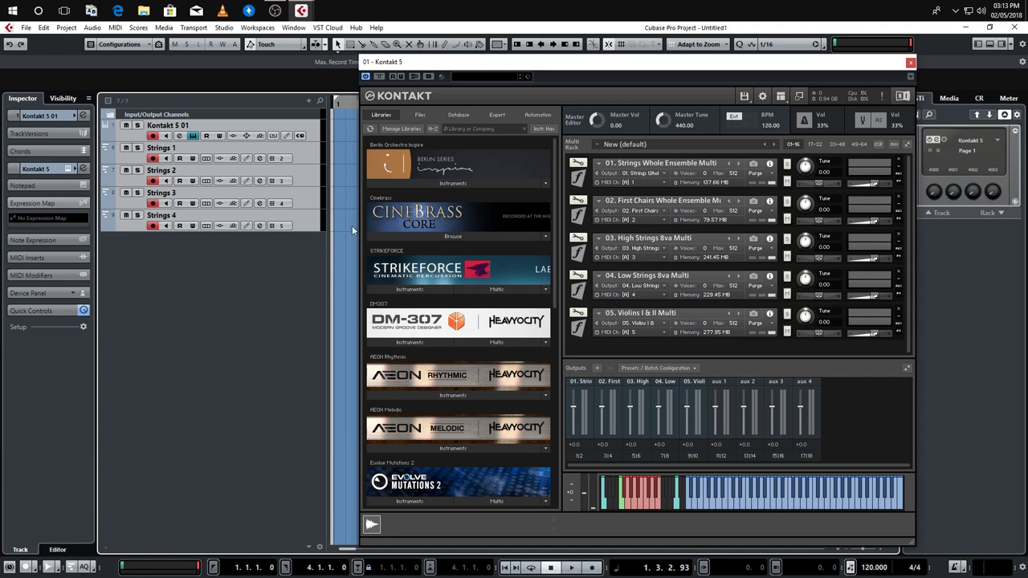
left_click(242, 184)
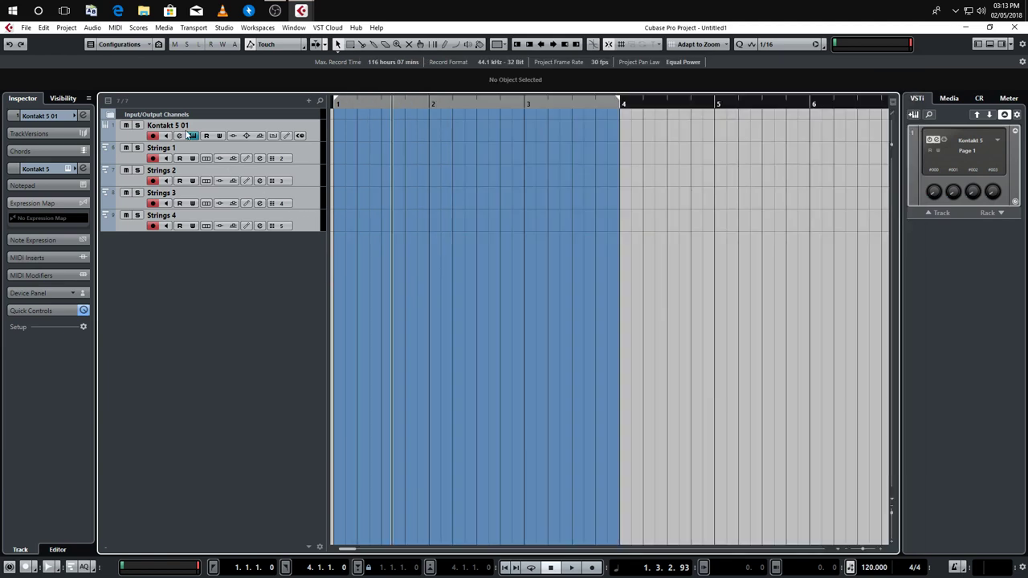
key("Delete")
Add five instrument tracks that use Kontakt 5 and route to Stereo Out
right_click(314, 194)
left_click(353, 213)
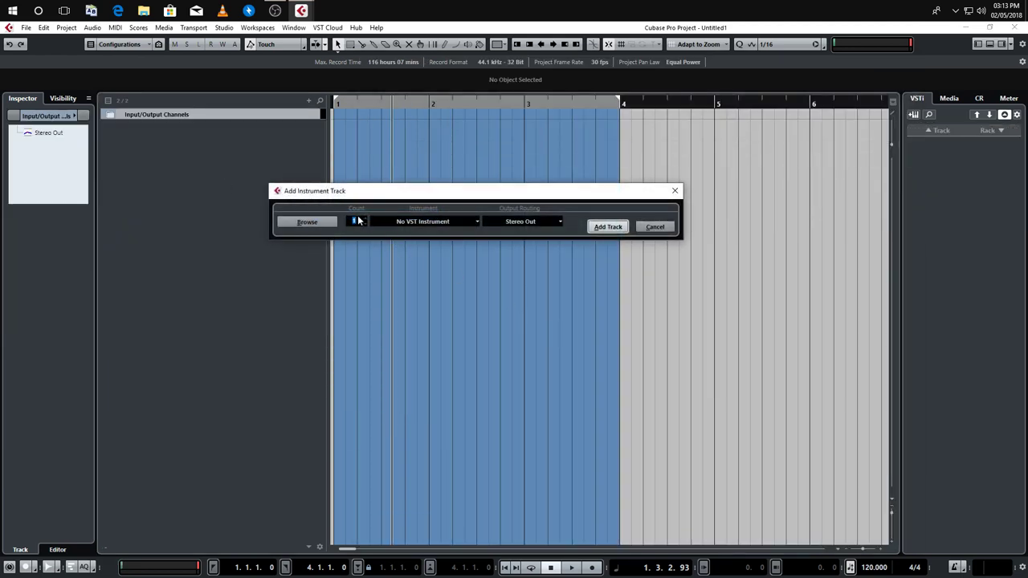
type("5")
left_click(426, 220)
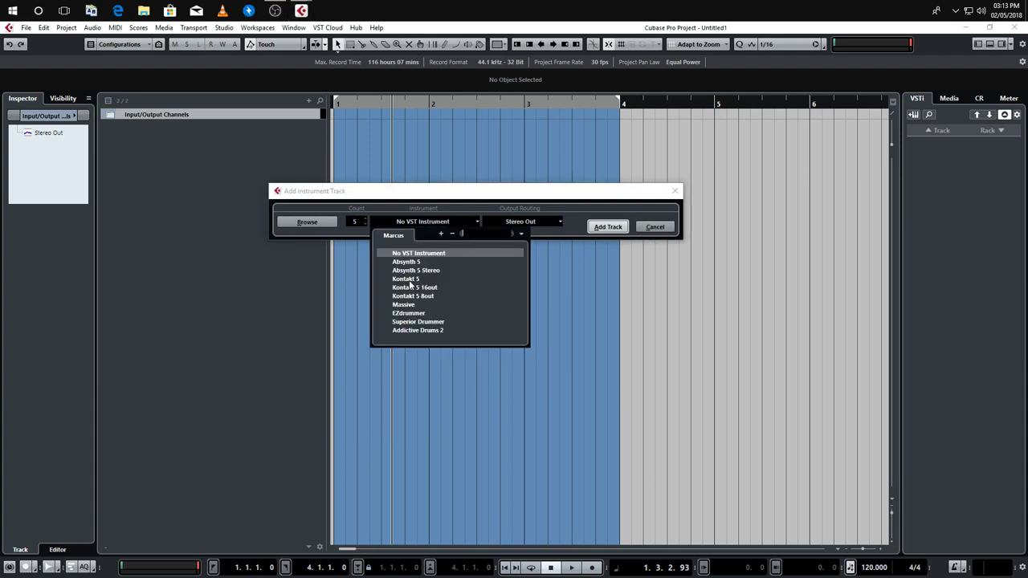
left_click(411, 283)
left_click(609, 227)
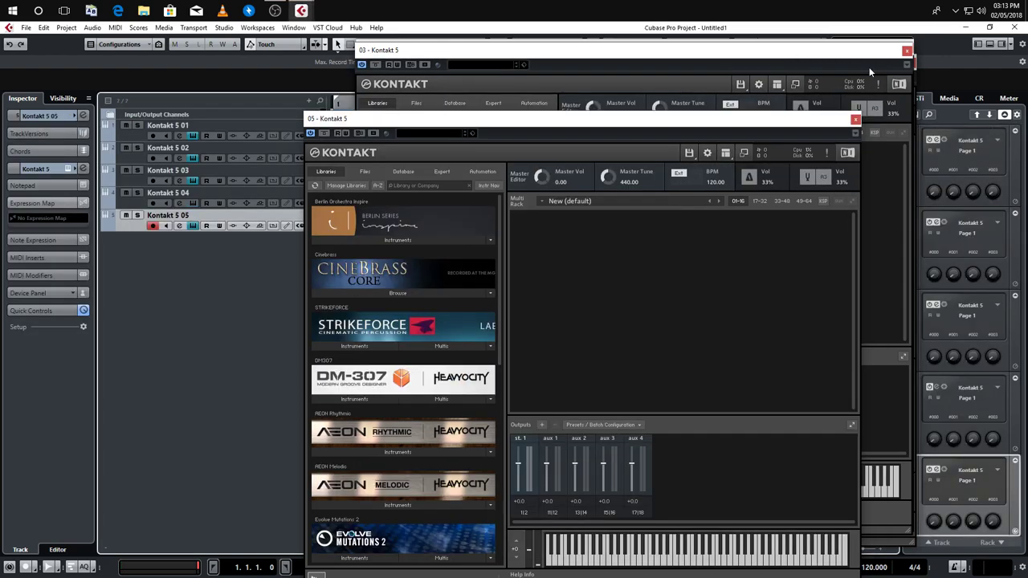
Close the Kontakt 5 editor windows of the newly added instrument tracks
left_click(856, 120)
left_click(912, 65)
left_click(907, 51)
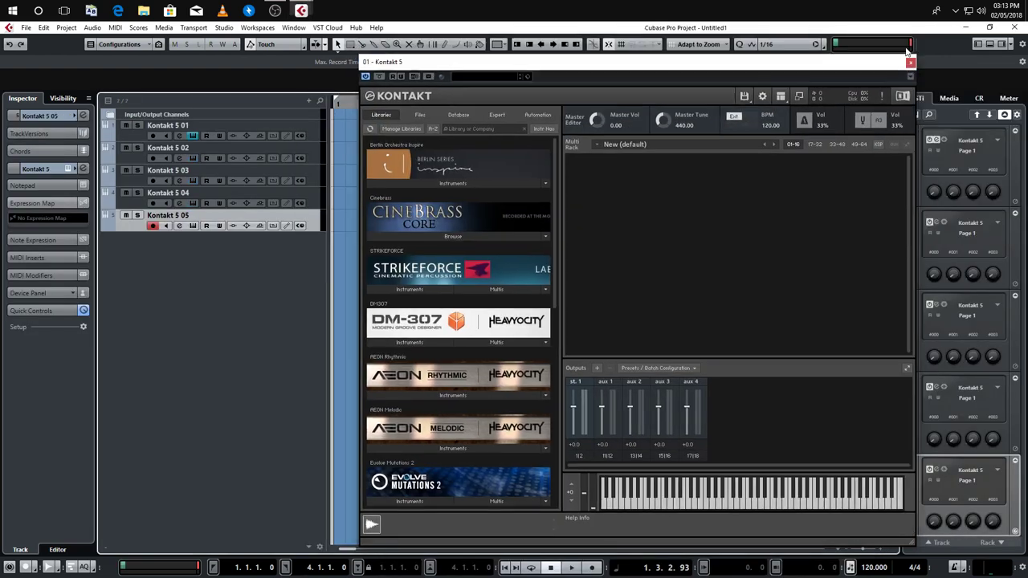
left_click(907, 50)
Load 01. Strings Whole Ensemble Multi from Berlin Orchestra Inspire into the Kontakt 5 01 track's instrument
left_click(315, 126)
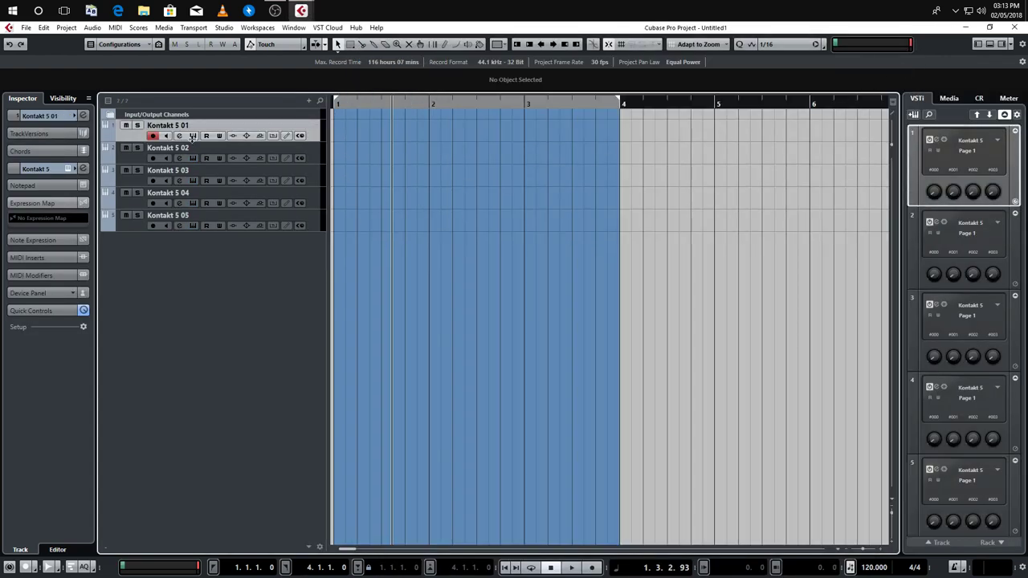
left_click(193, 135)
left_click(455, 185)
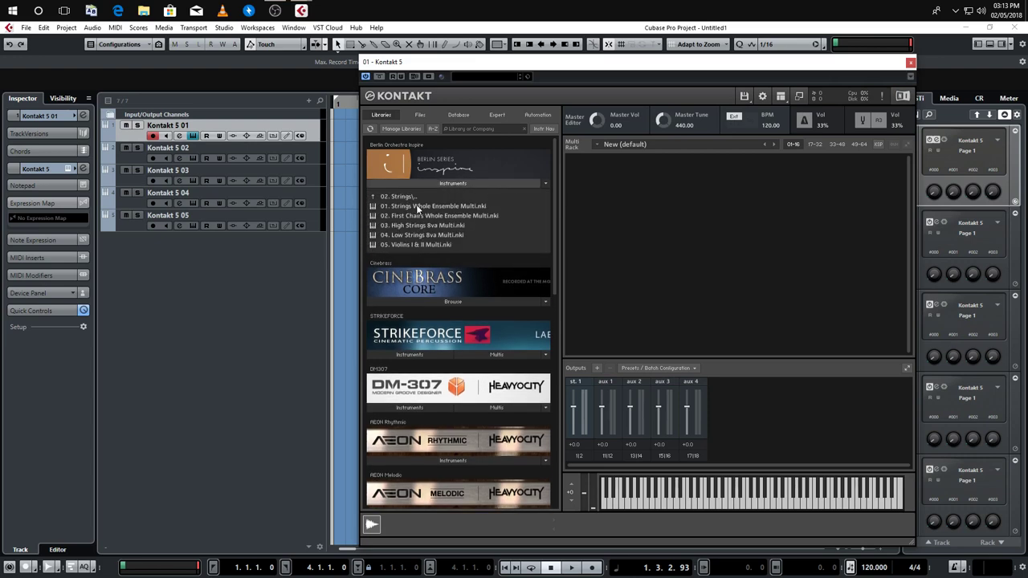
left_click_drag(416, 206, 651, 205)
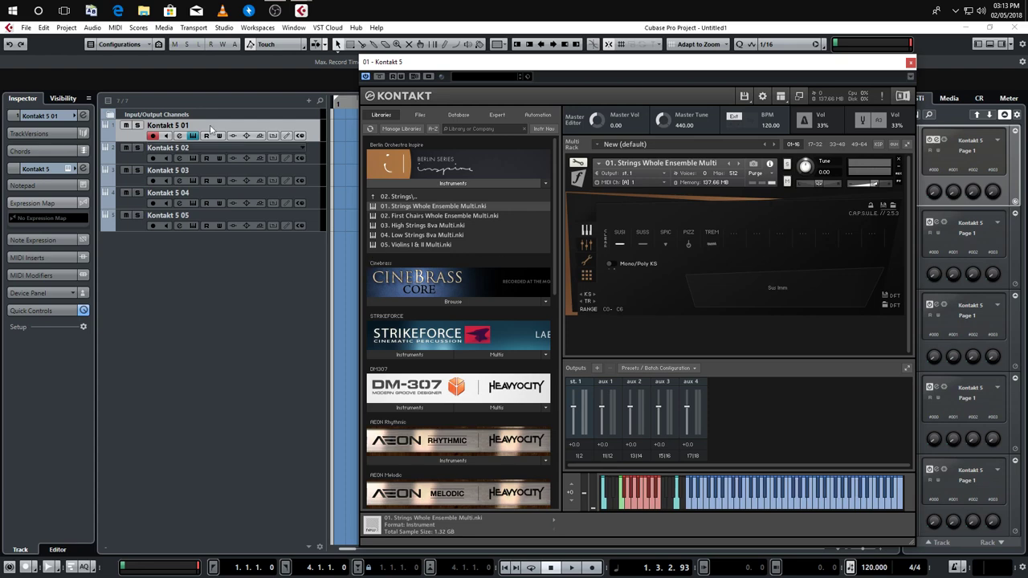
Rename the first instrument track "Stings" and check its channel in the MixConsole
double_click(173, 126)
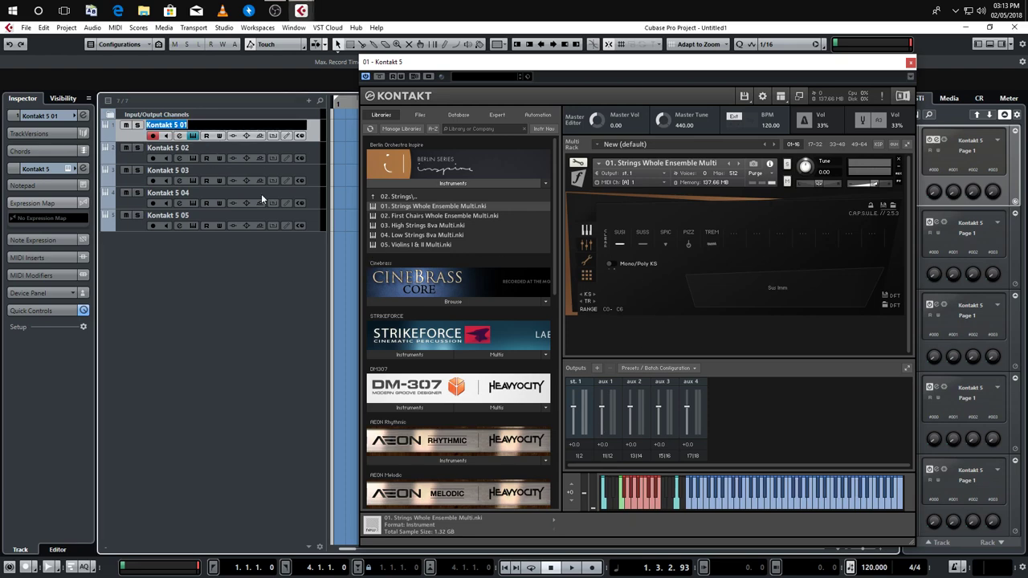
type("Stings")
key("Return")
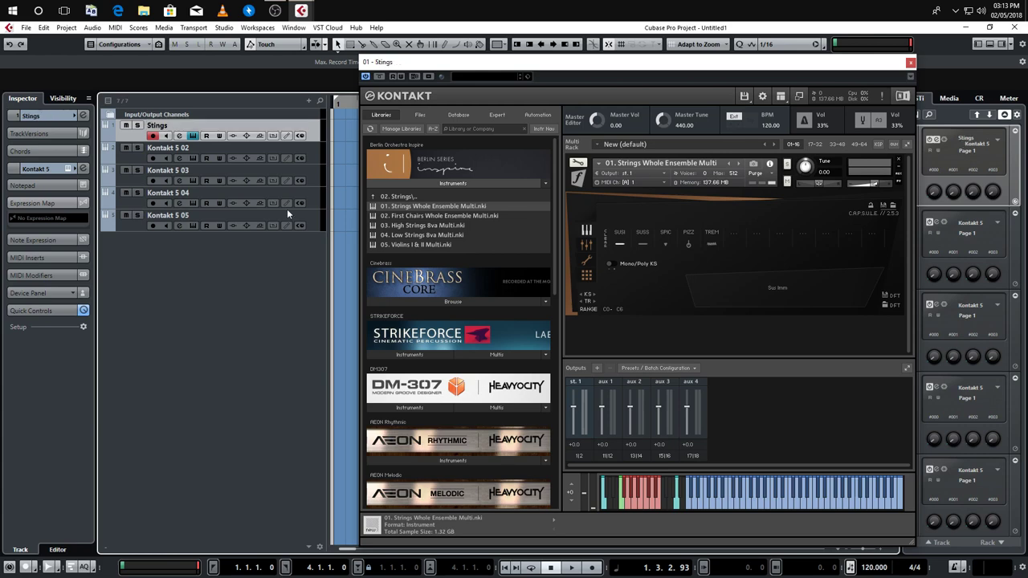
key("F3")
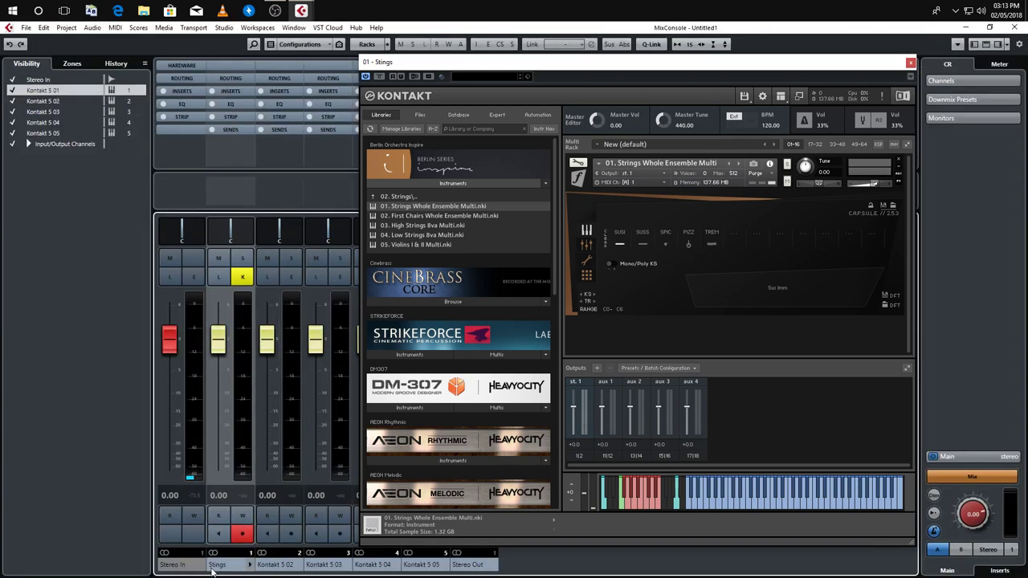
key("F3")
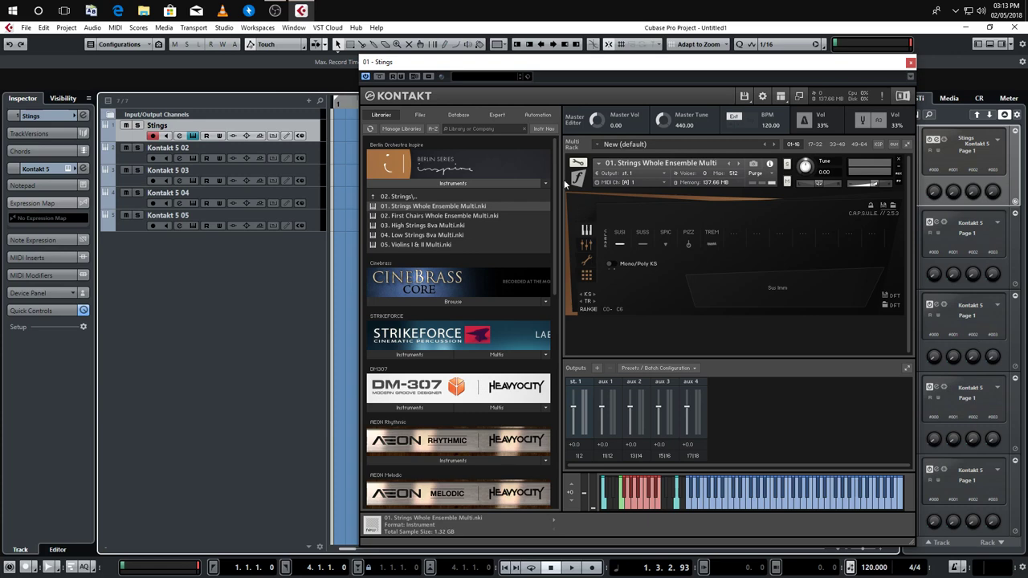
Reposition the Kontakt editor and rename the first instrument track "Strings - Whole Ensemble"
left_click_drag(843, 62, 776, 60)
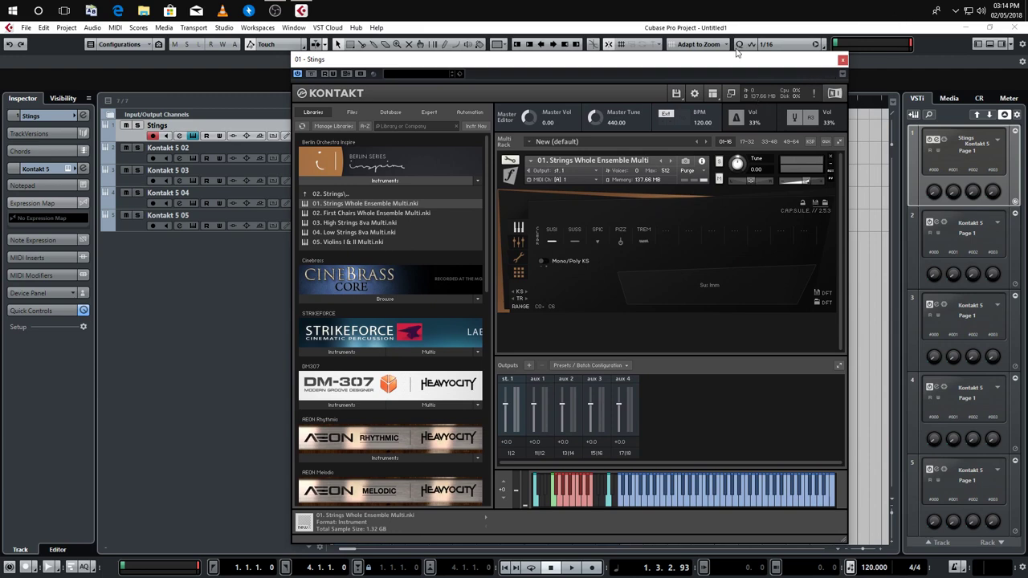
left_click_drag(525, 63, 602, 52)
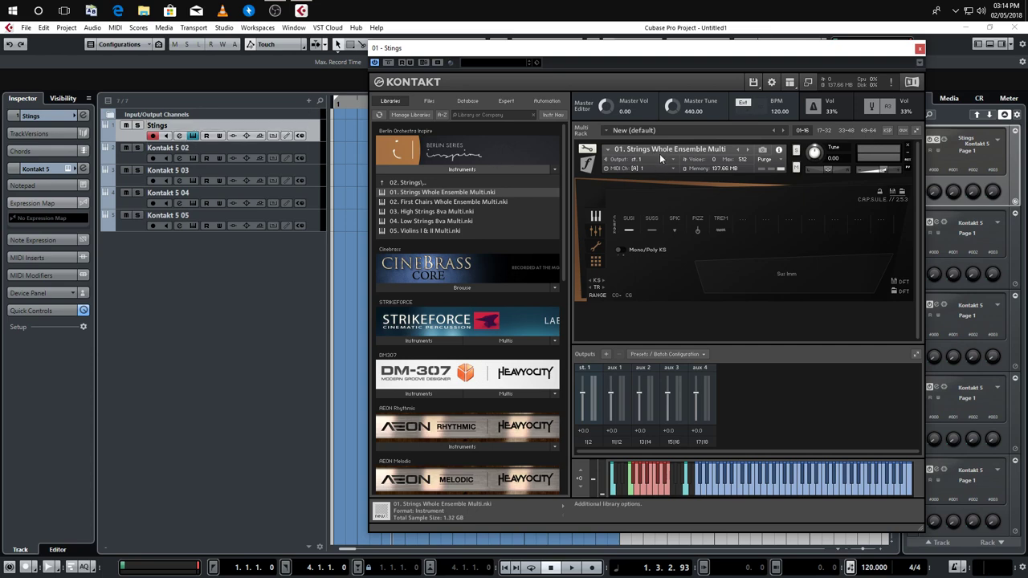
double_click(158, 125)
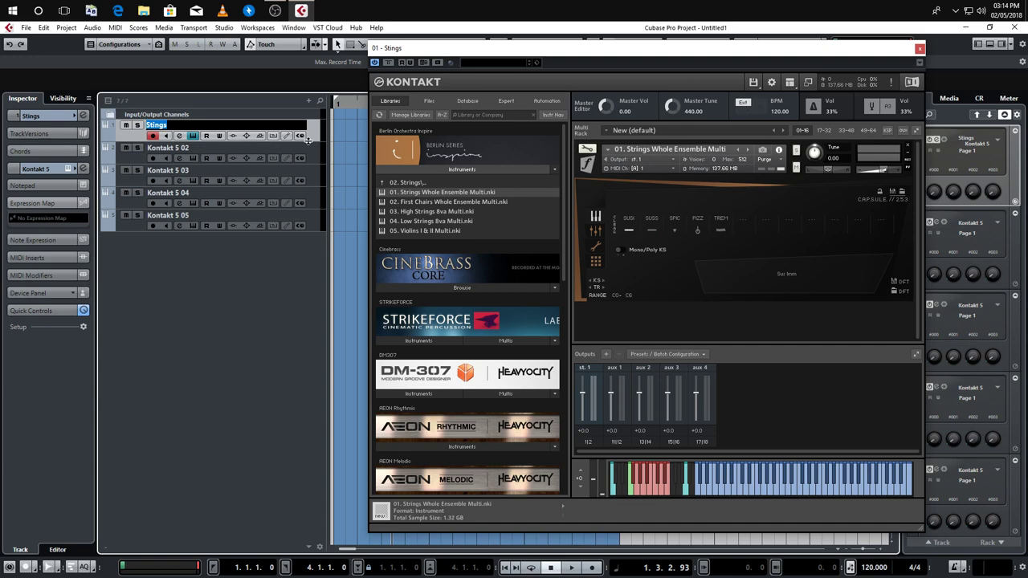
type("Strings - Who")
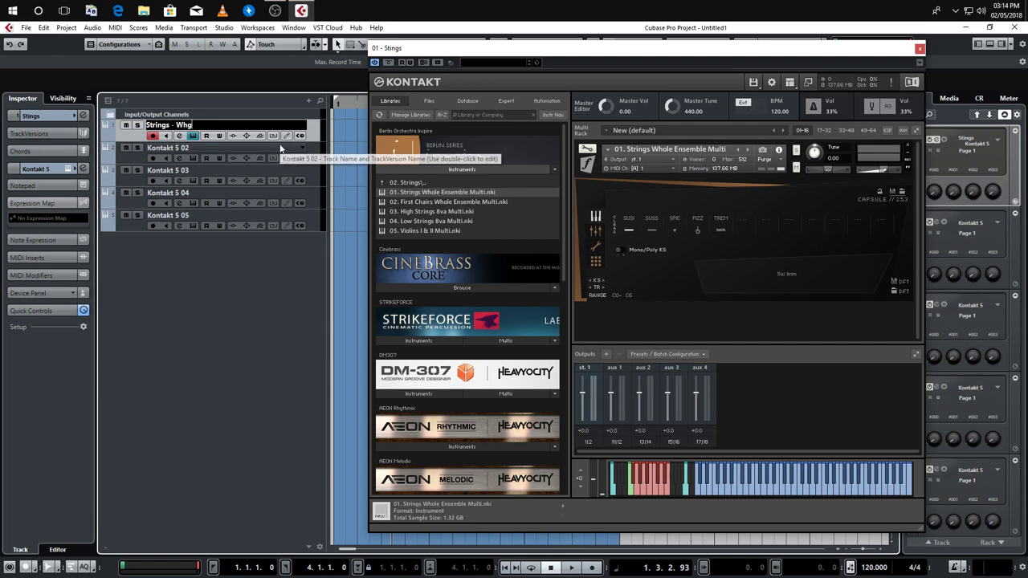
type("le Ensemble")
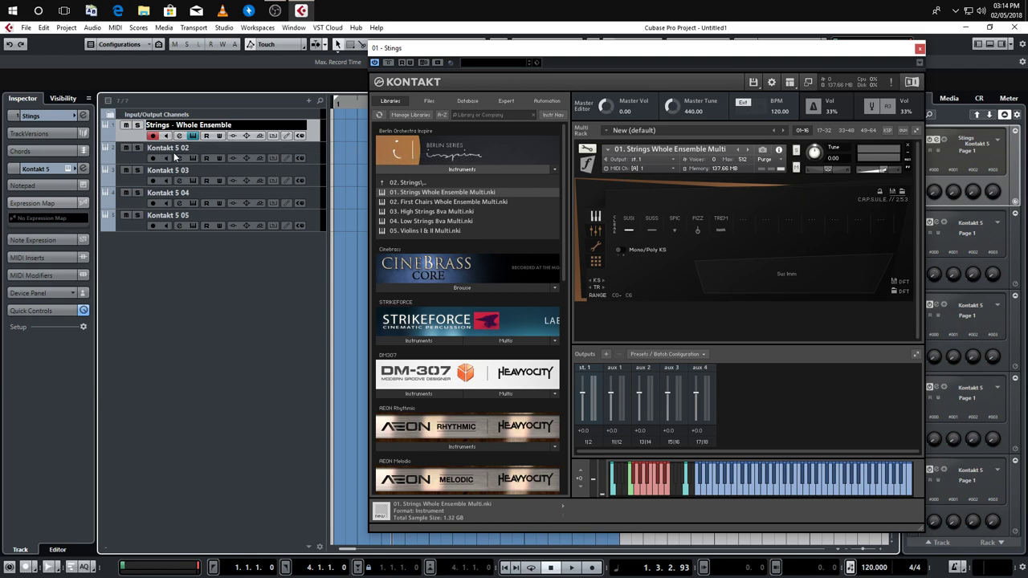
key("Tab")
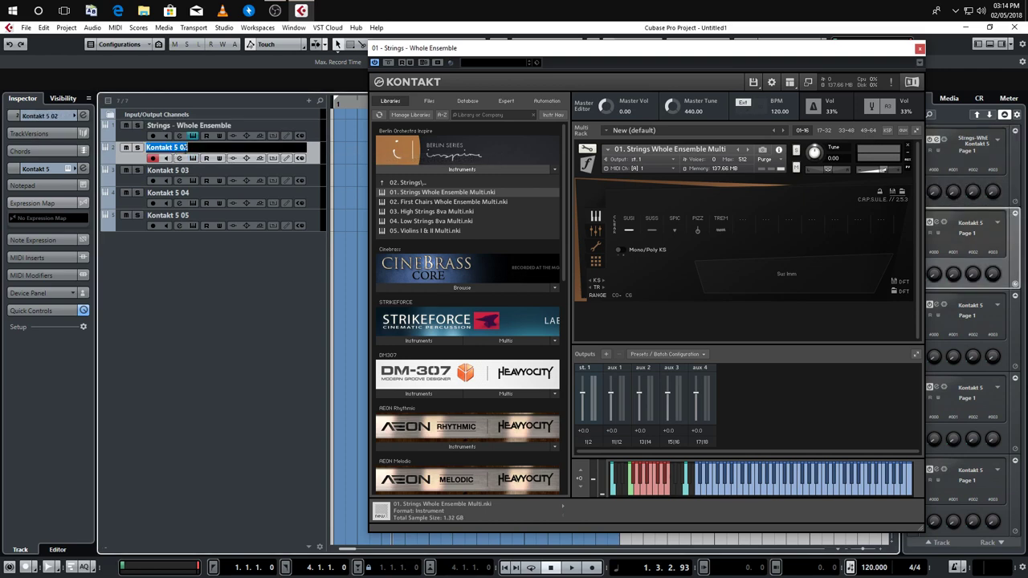
Rename the second instrument track "Strings - 1st Chairs Ensemble"
type("Strings -0")
key("ctrl+a")
key("End")
type("1st Chairs Ensemble")
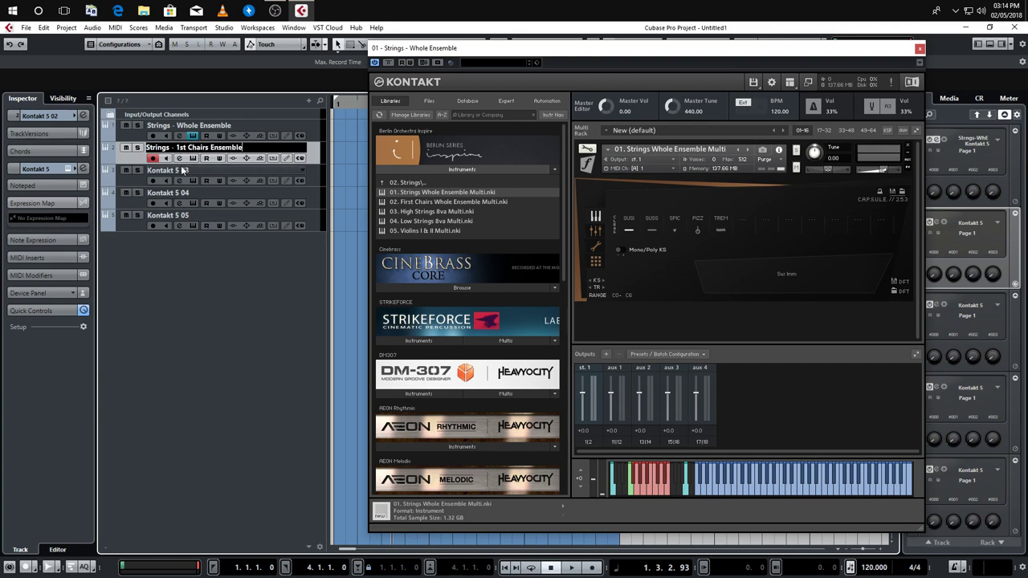
key("Tab")
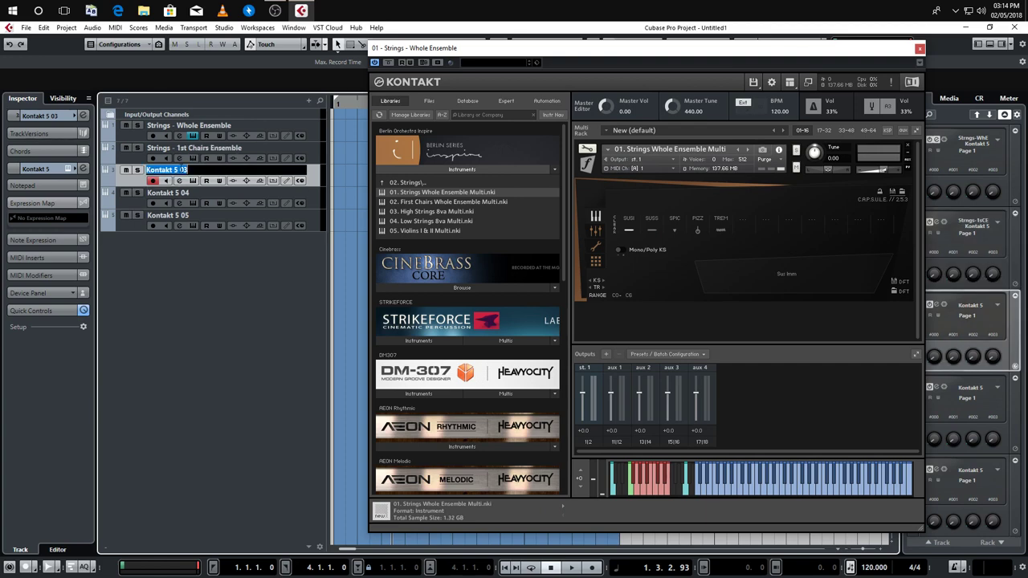
Rename the third instrument track "Strings - High Strings" and the fourth "Strings - Low Strings"
type("Strings - ")
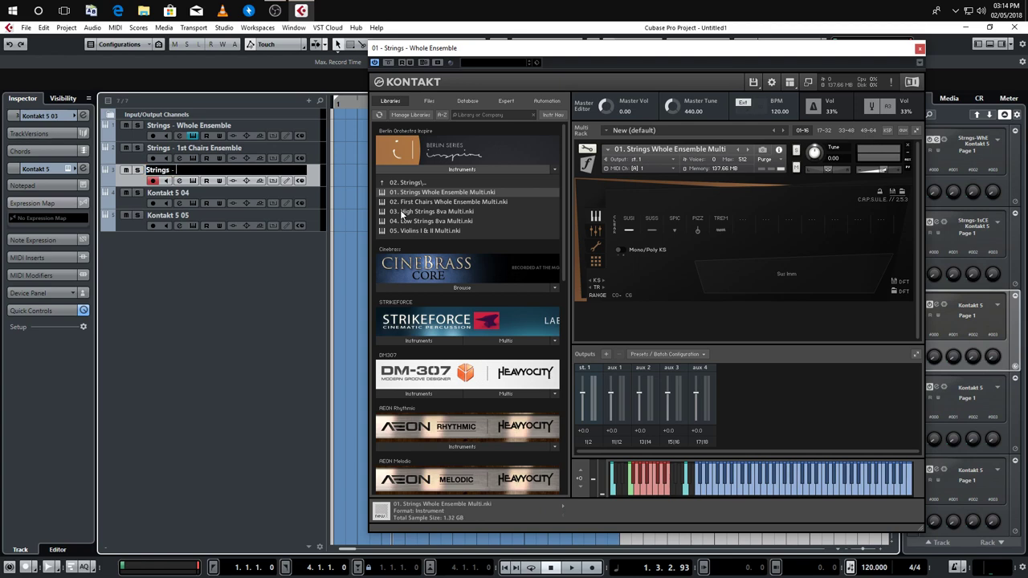
type("High Strings")
key("Tab")
type("Strings - ")
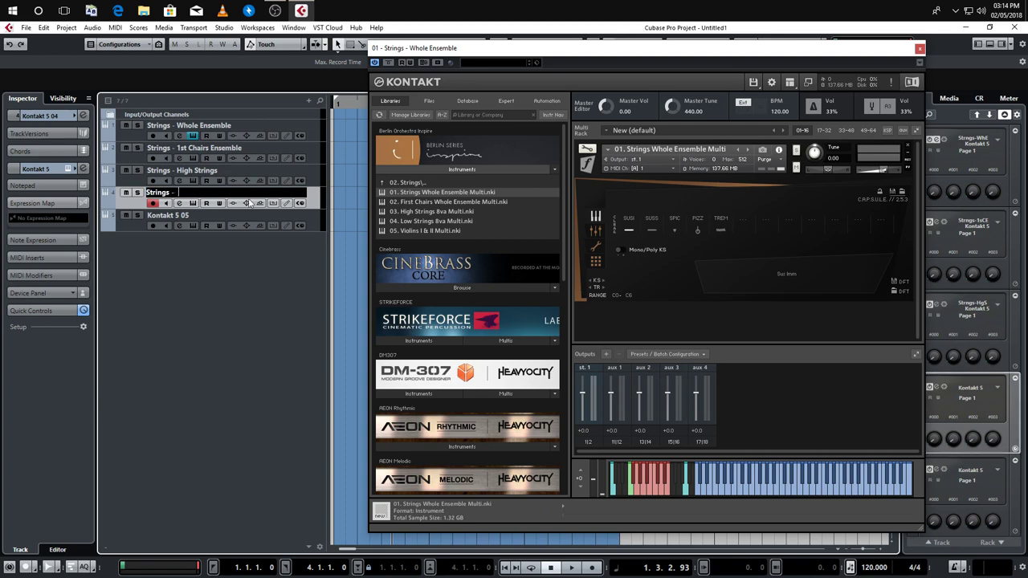
type("Low Stringsd")
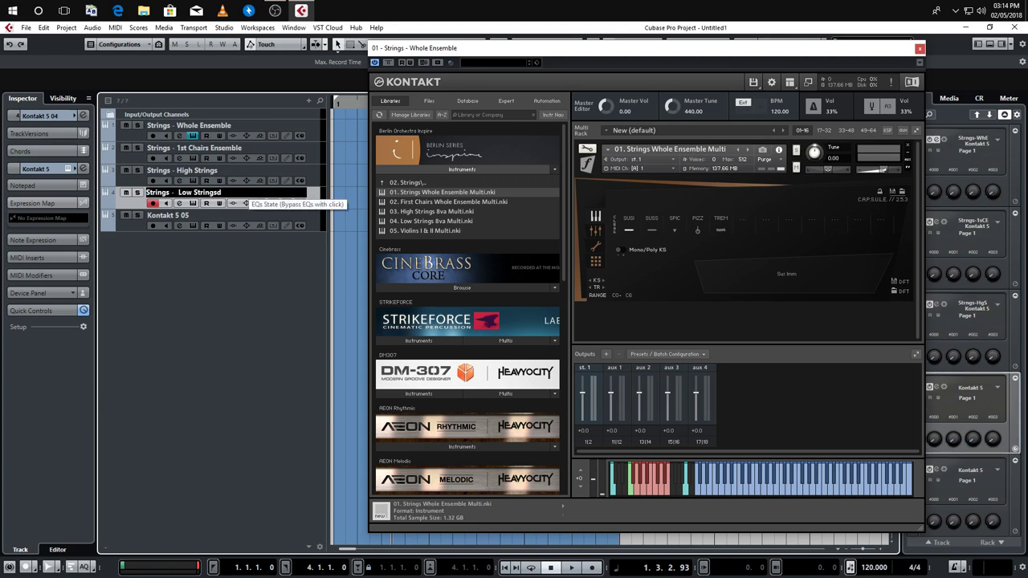
key("BackSpace")
key("Tab")
Rename the fifth instrument track "Strings - Violins I & II" and close the Kontakt editor
type("Strings -")
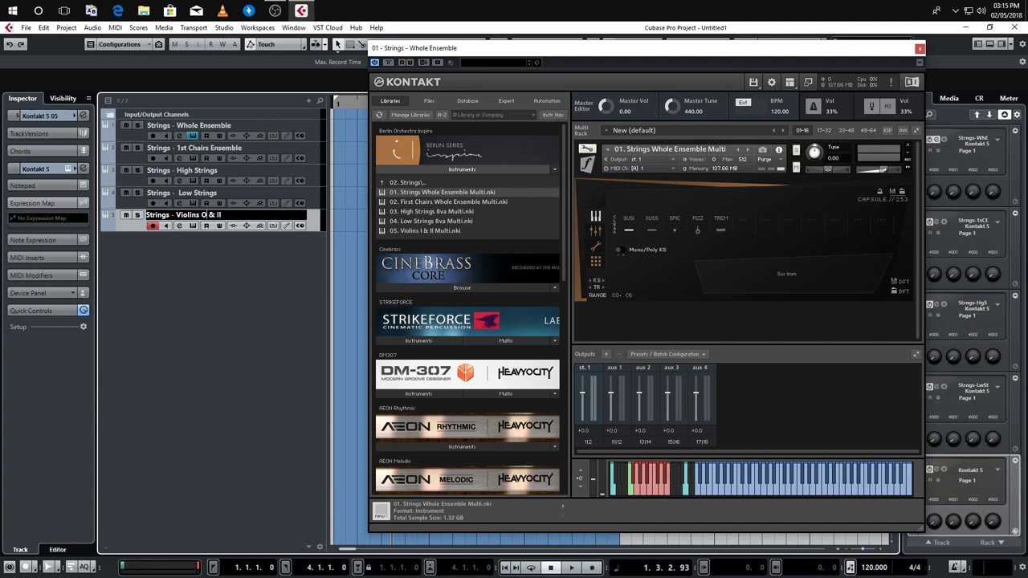
key("Return")
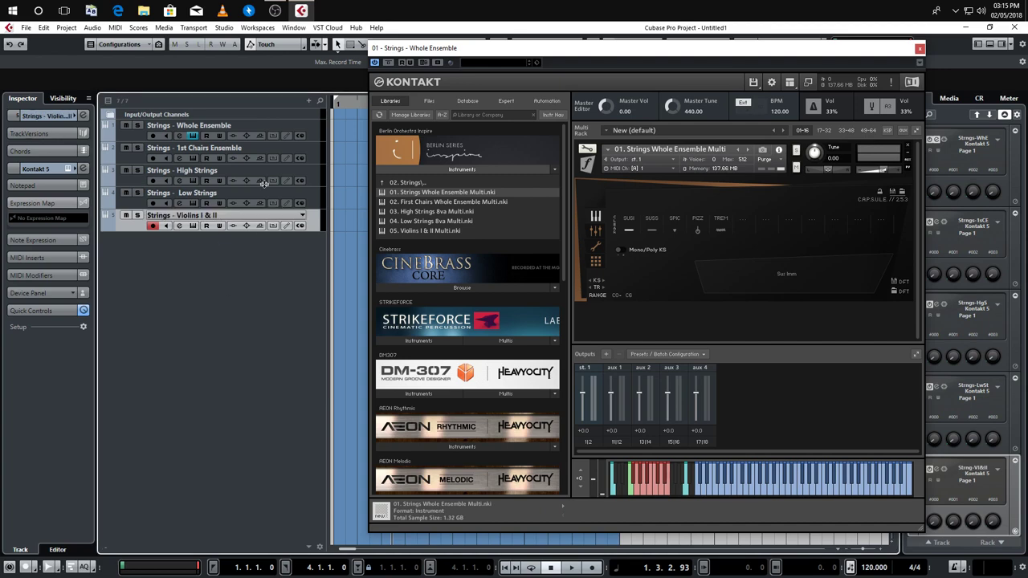
left_click(920, 48)
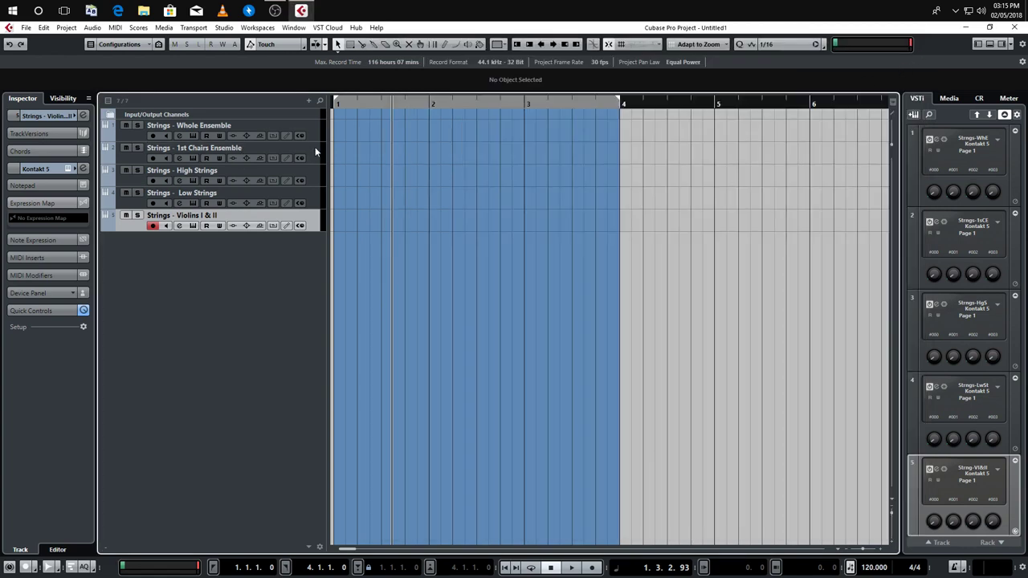
Load 02. First Chairs Whole Ensemble Multi into the 1st Chairs Ensemble track's Kontakt and close its editor
left_click(208, 159)
left_click(194, 158)
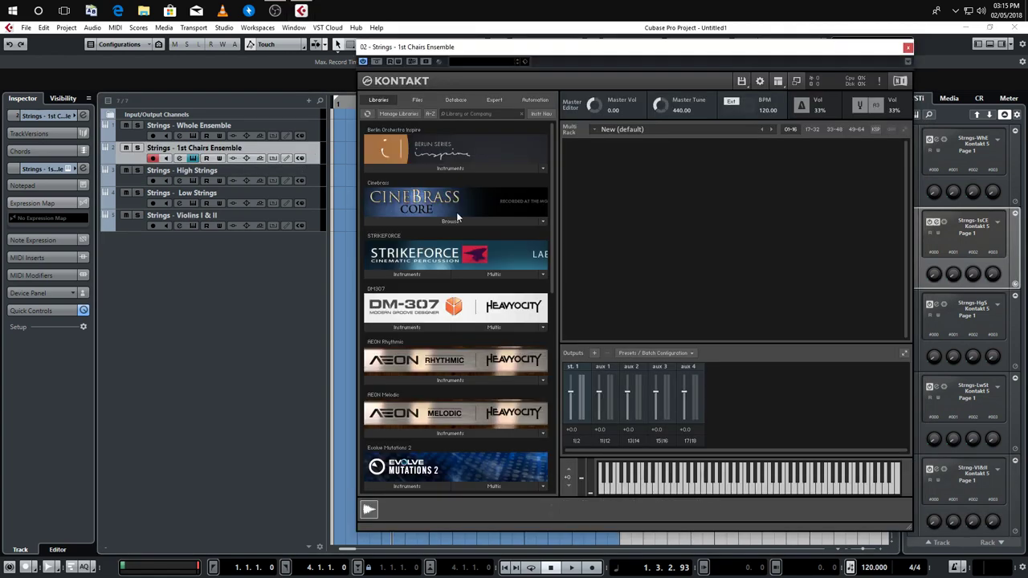
left_click(450, 168)
left_click(429, 201)
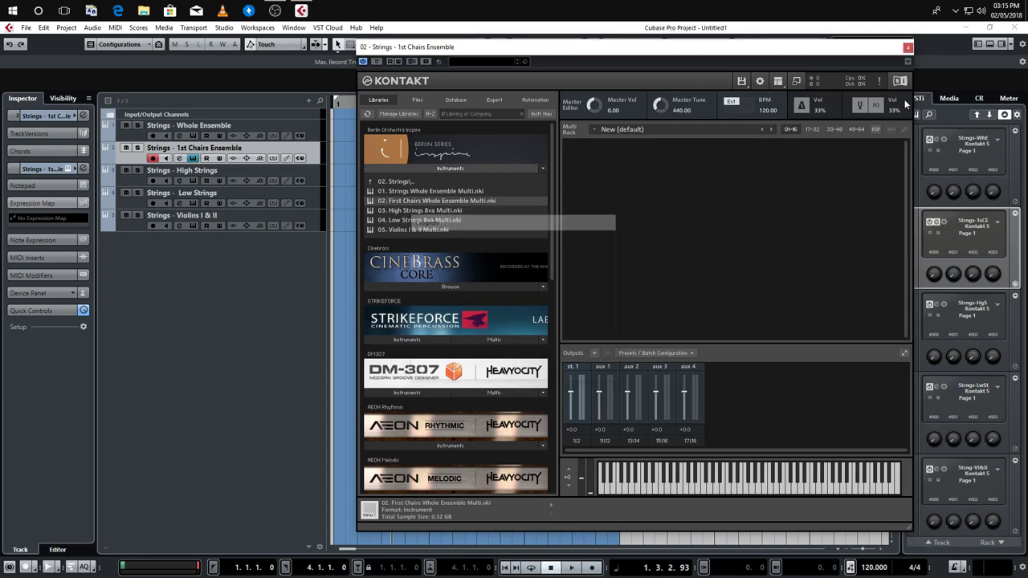
left_click(908, 49)
Load 03. High Strings 8va Multi into the High Strings track's Kontakt and close its editor
left_click(194, 181)
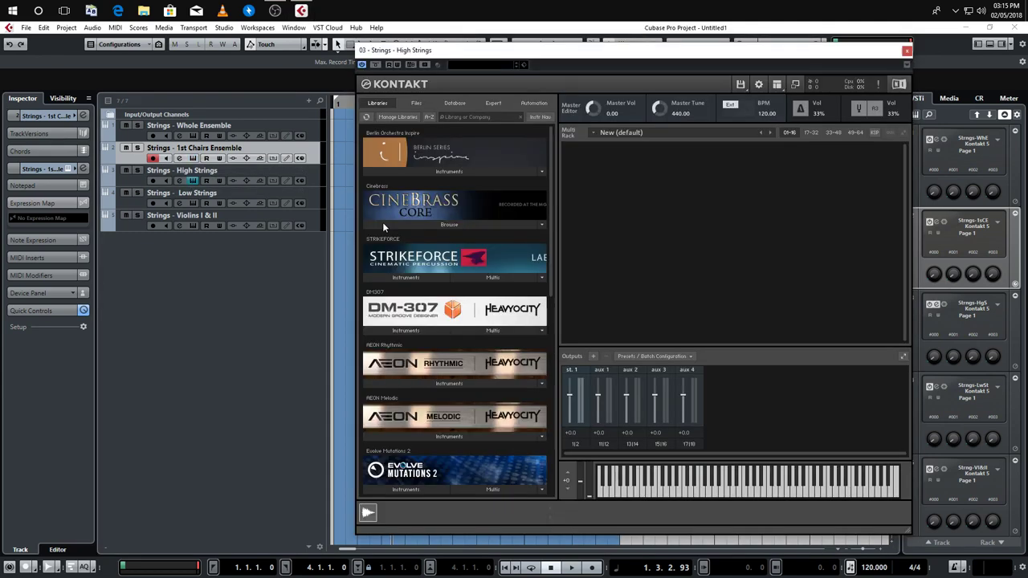
left_click(440, 171)
left_click(429, 205)
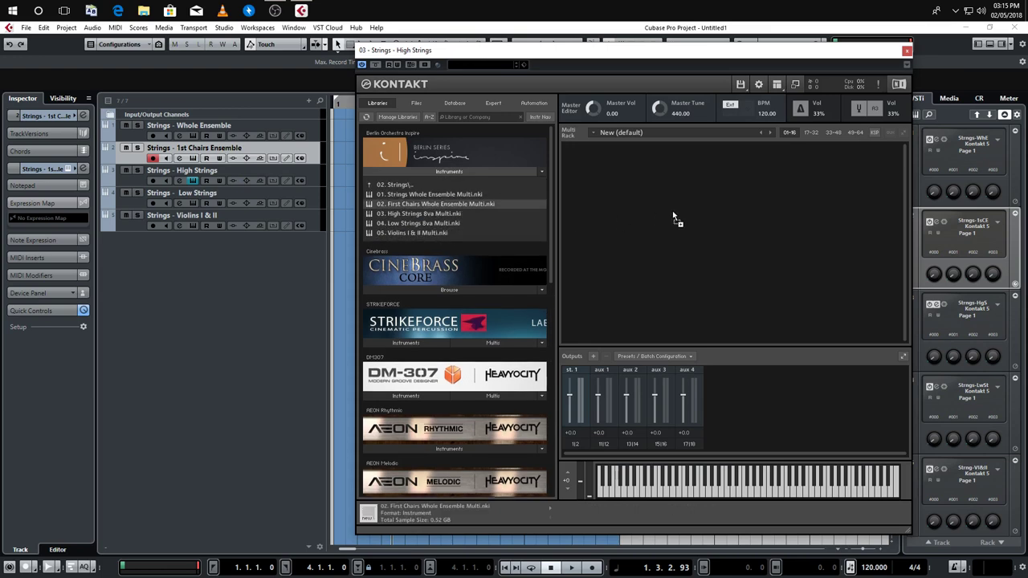
left_click(434, 214)
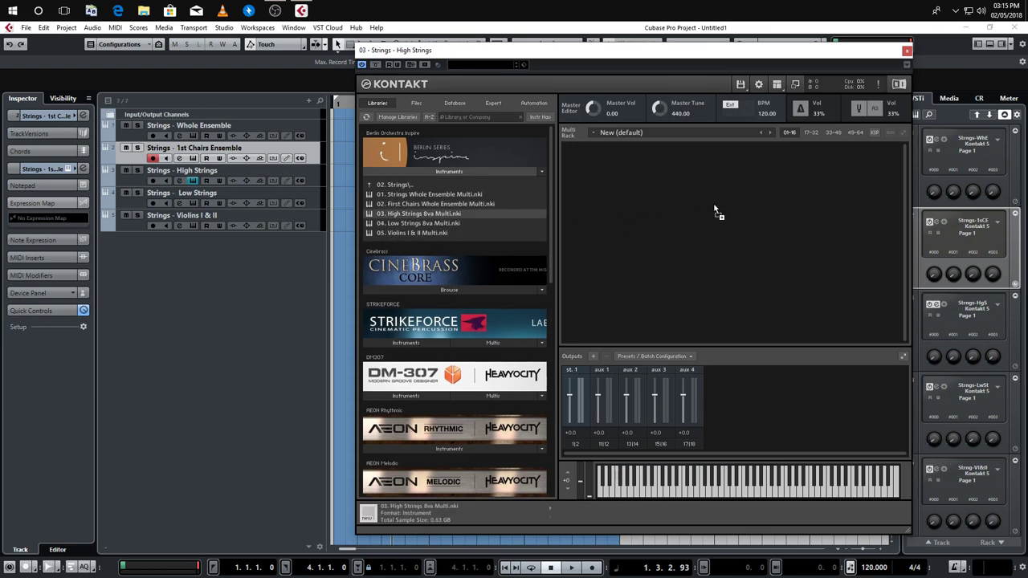
left_click(314, 192)
left_click(907, 51)
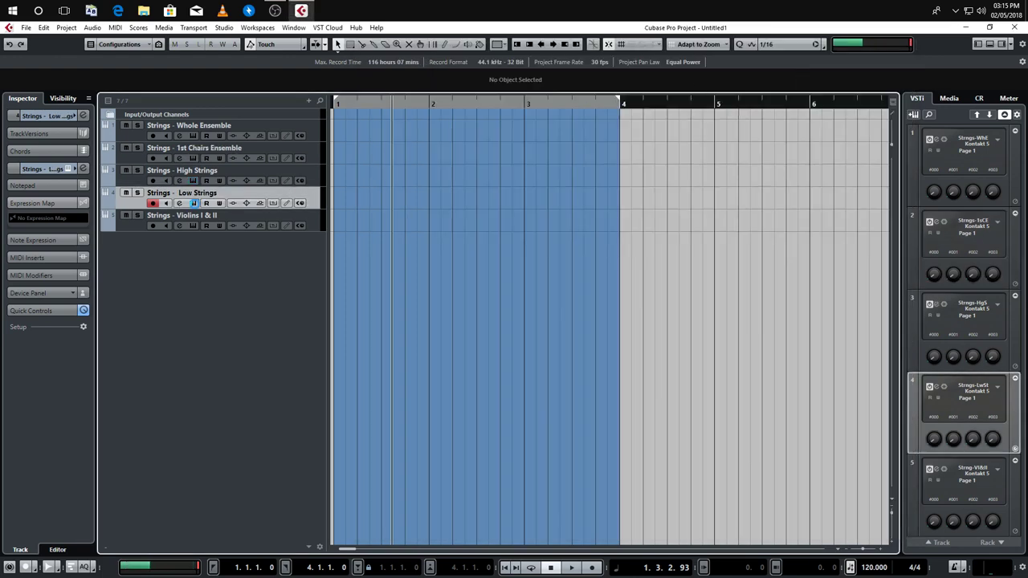
Load 04. Low Strings 8va Multi into the Low Strings track's Kontakt and close its editor
left_click(193, 202)
left_click(398, 191)
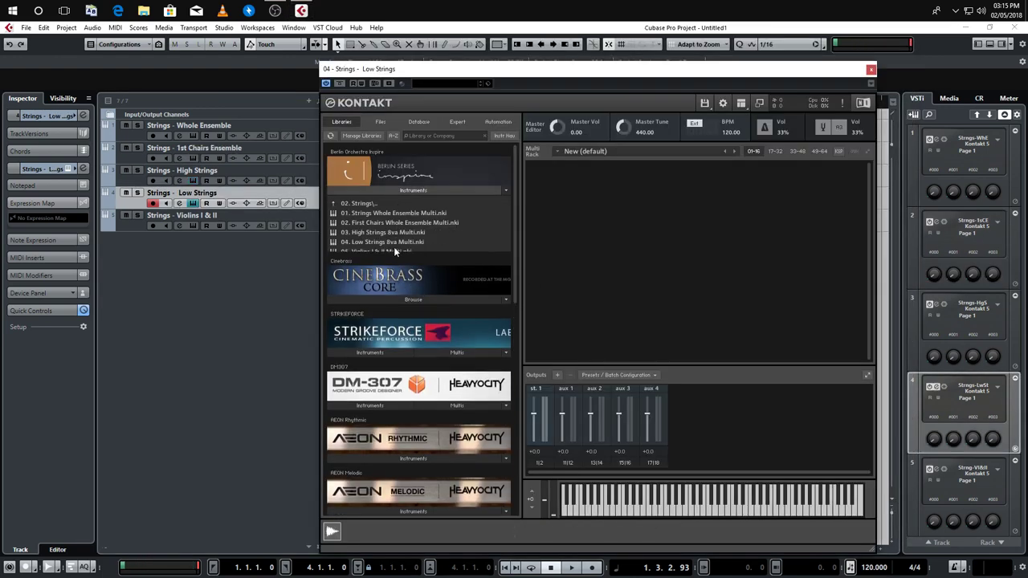
left_click_drag(389, 241, 642, 241)
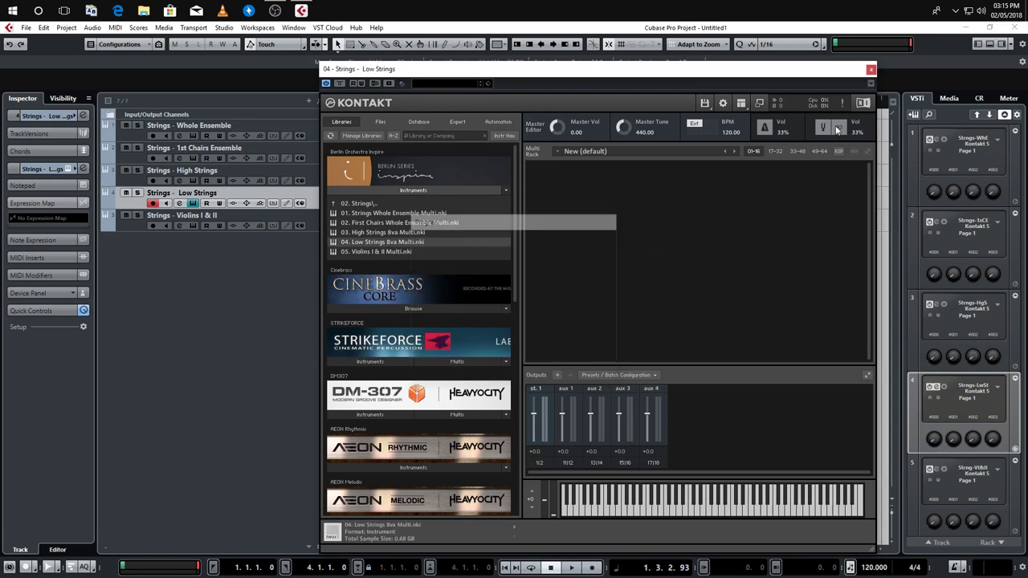
left_click(871, 71)
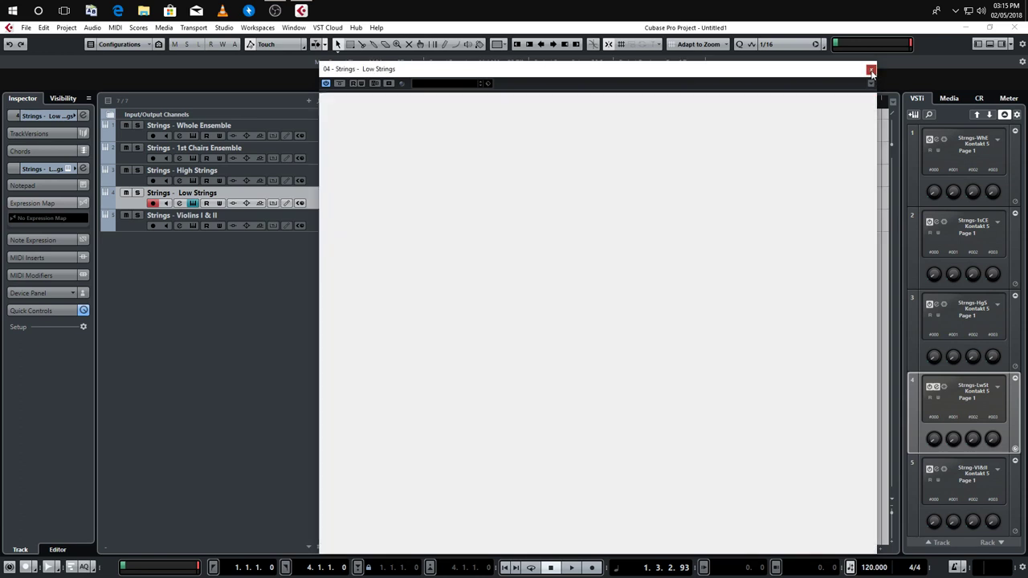
Load 05. Violins I & II Multi into the Violins I & II track's Kontakt and return to the library's Multi Articulations folders
left_click(231, 228)
left_click(193, 226)
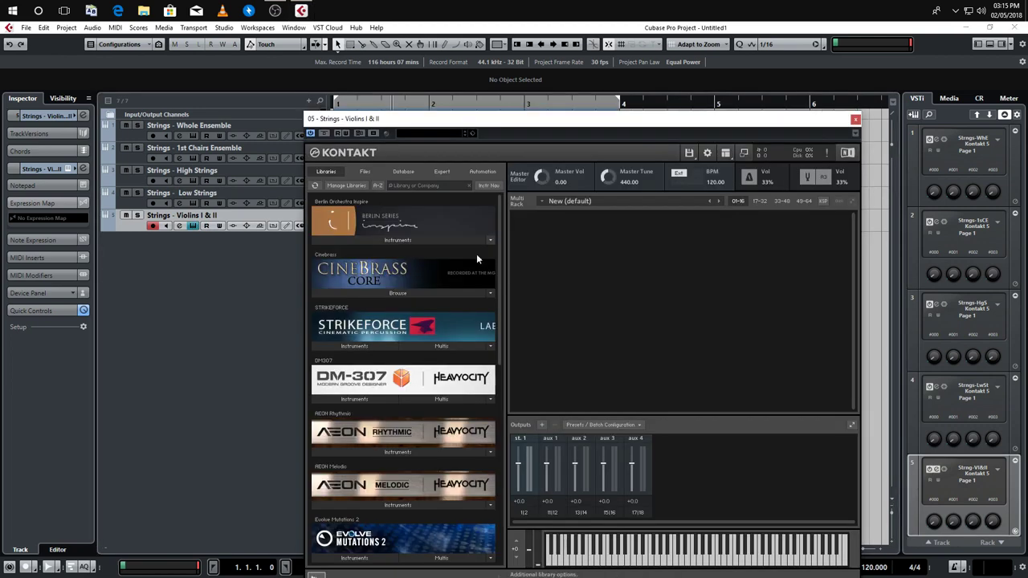
left_click(402, 239)
scroll(406, 285, "down", 1)
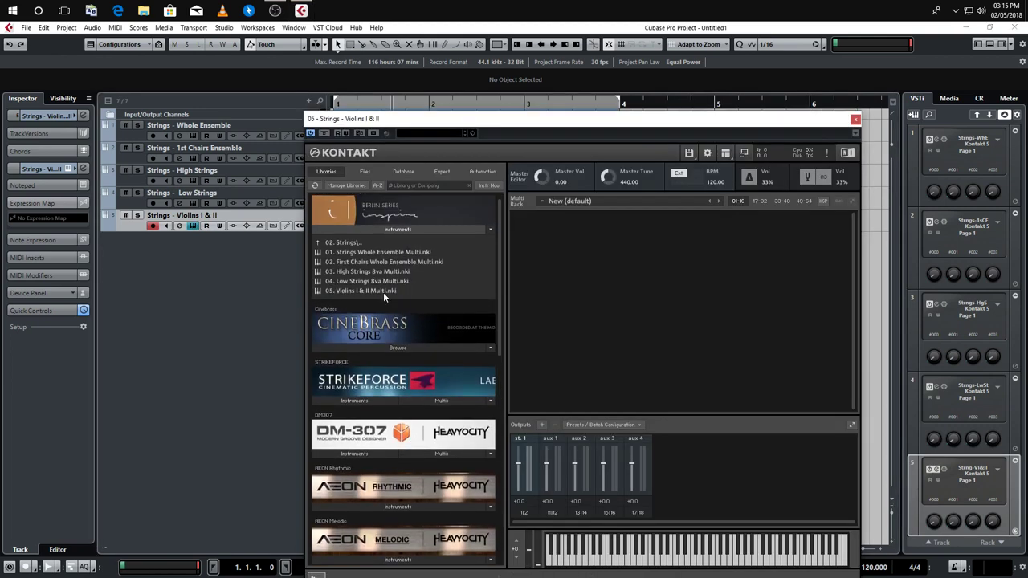
left_click(383, 291)
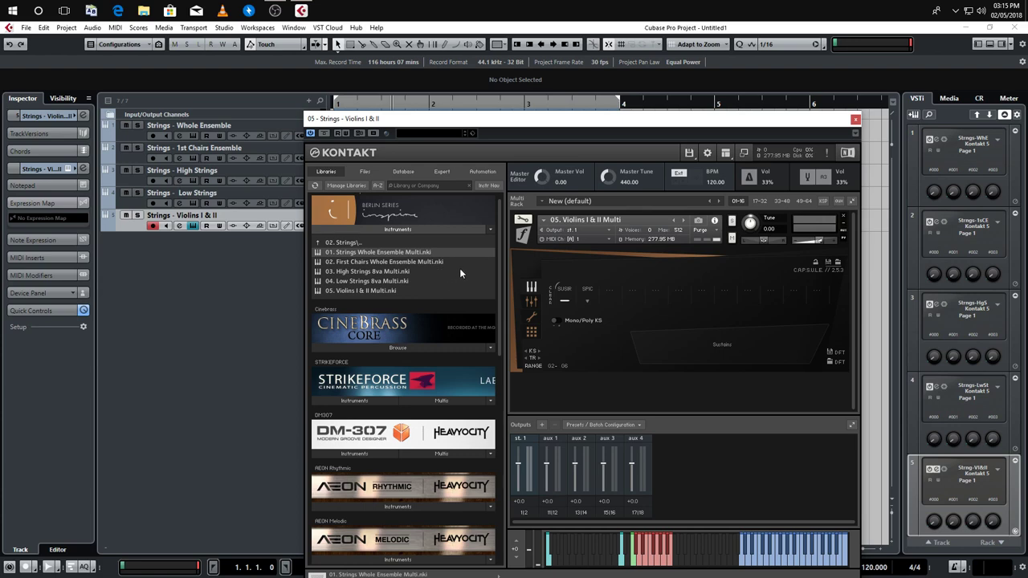
left_click(367, 243)
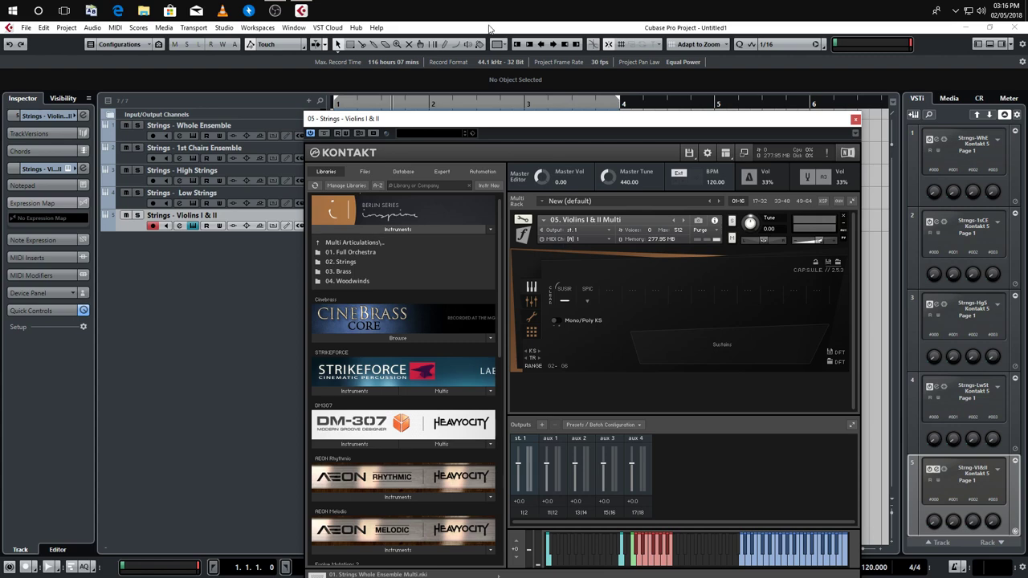
Move the Kontakt editor clear of the track list and assign the Strings1 colour to all five string tracks
left_click_drag(450, 131, 503, 60)
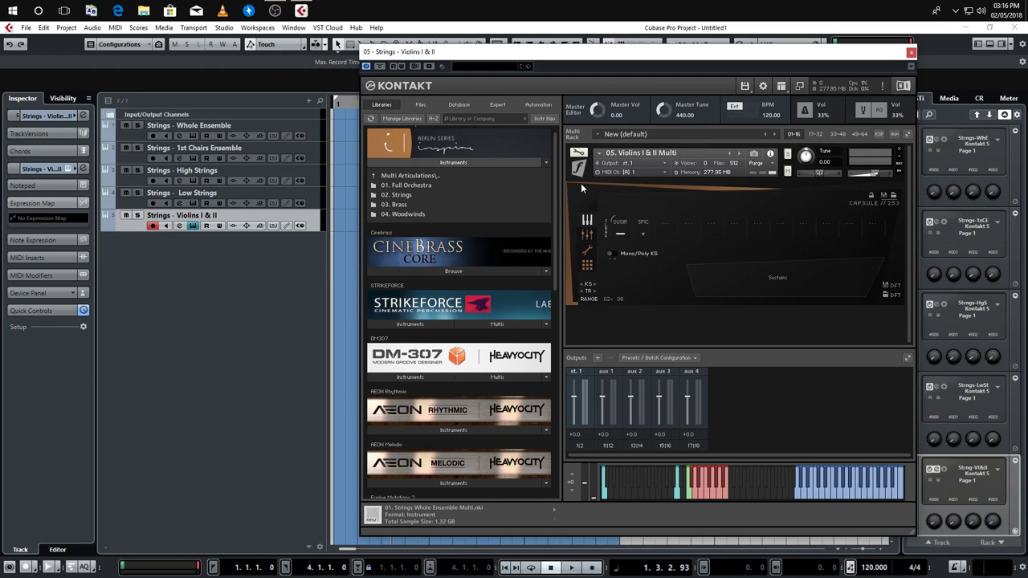
mouse_move(482, 52)
left_mouse_down()
mouse_move(429, 51)
mouse_move(493, 62)
left_mouse_up()
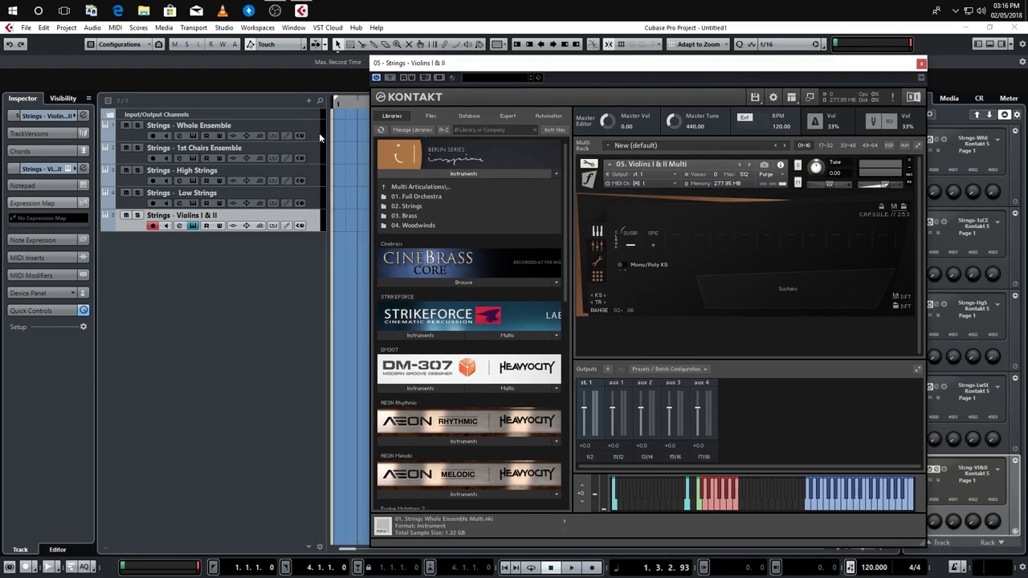
left_click(322, 127, "shift")
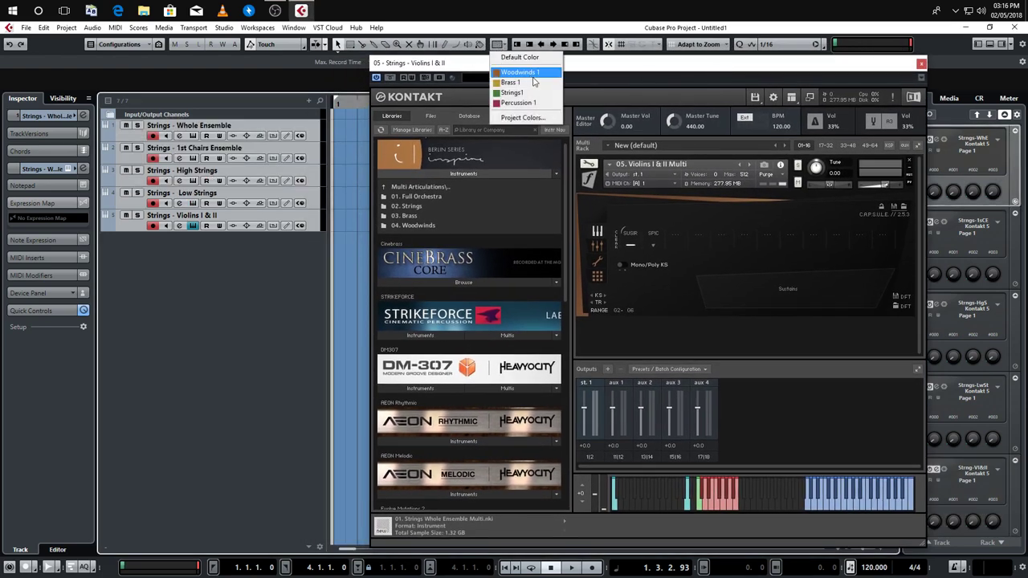
left_click(321, 158)
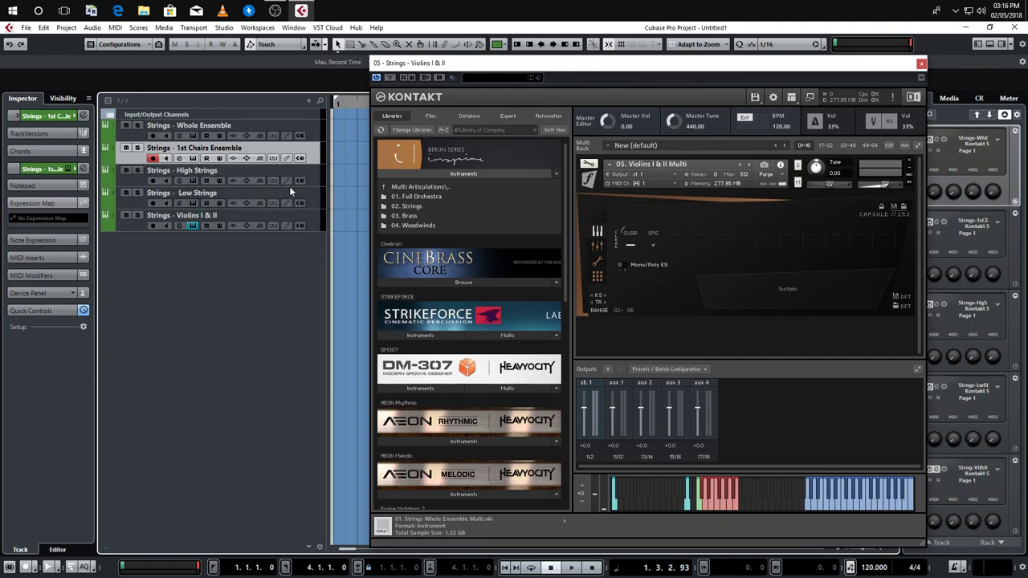
Select the Violins I & II track, open the MixConsole and close the Kontakt editor
left_click(119, 216)
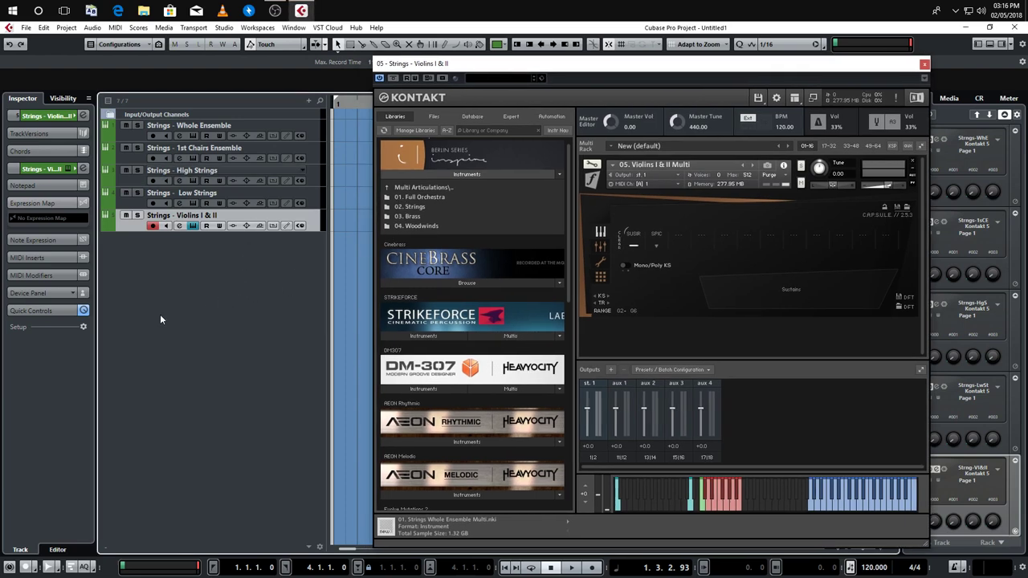
key("F3")
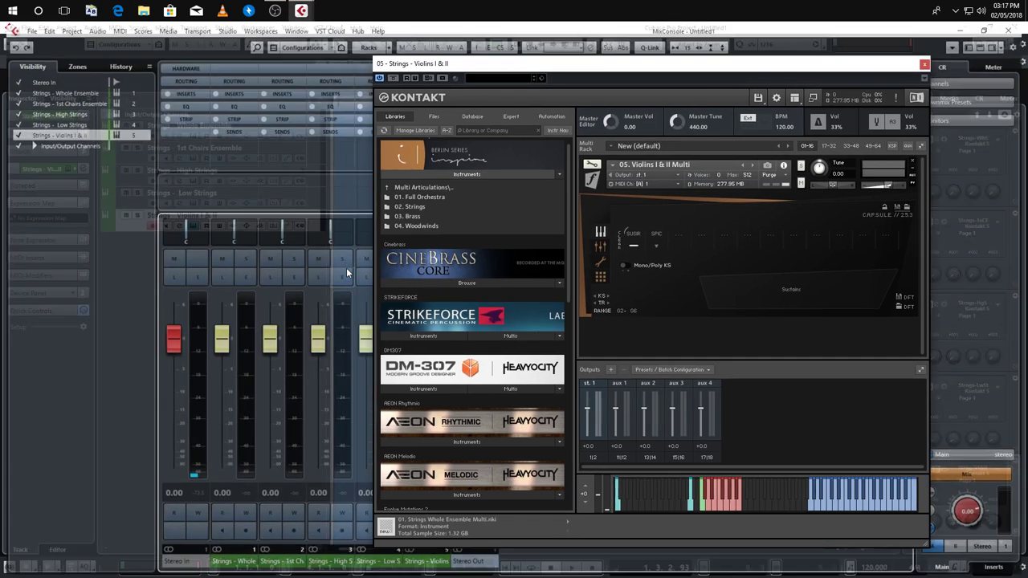
left_click(925, 64)
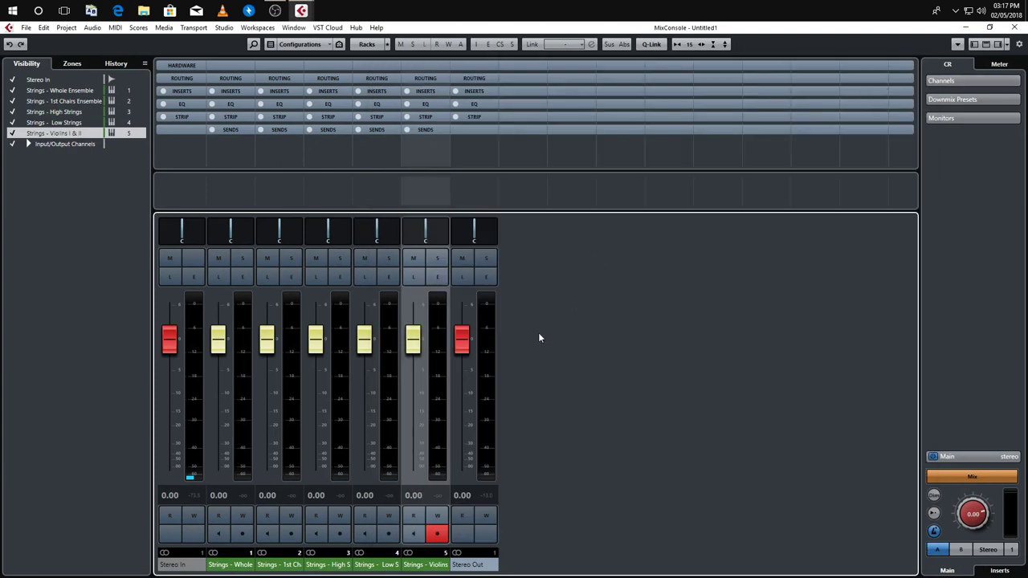
left_click(425, 564, "shift")
right_click(425, 564)
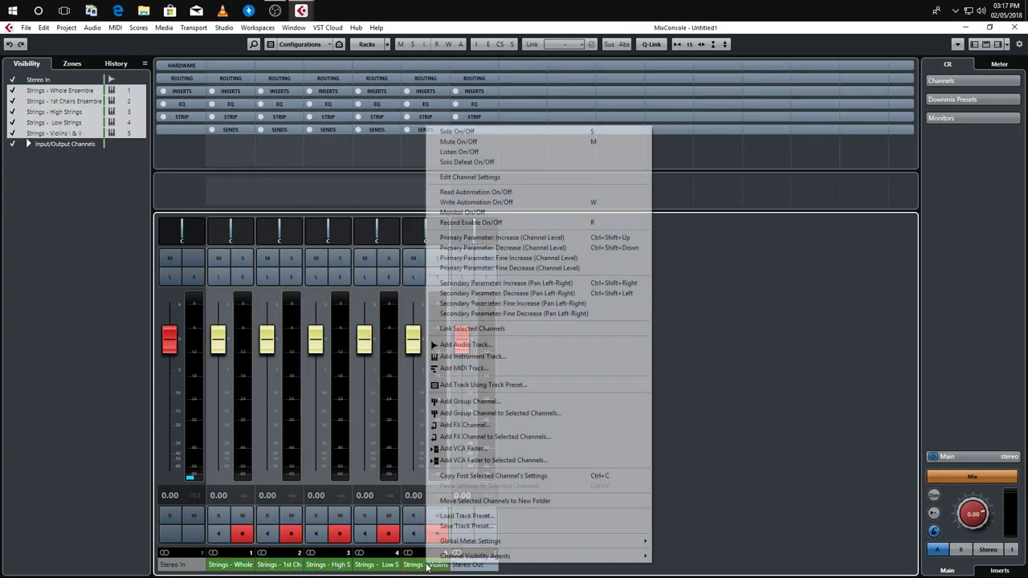
key("Escape")
Select the five string channels and add a stereo group channel named "Strings" to them
left_click(238, 564)
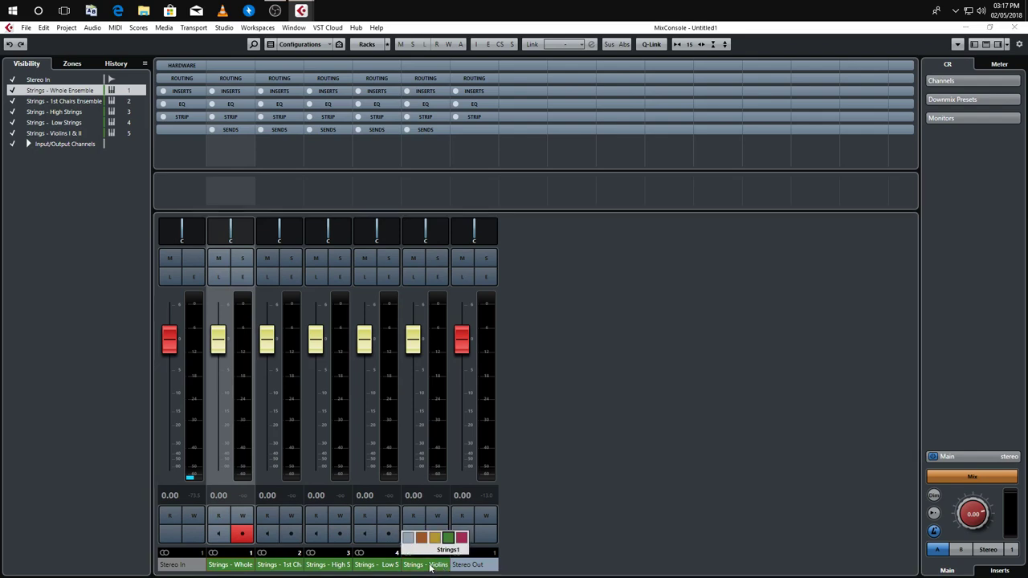
left_click(427, 567, "shift")
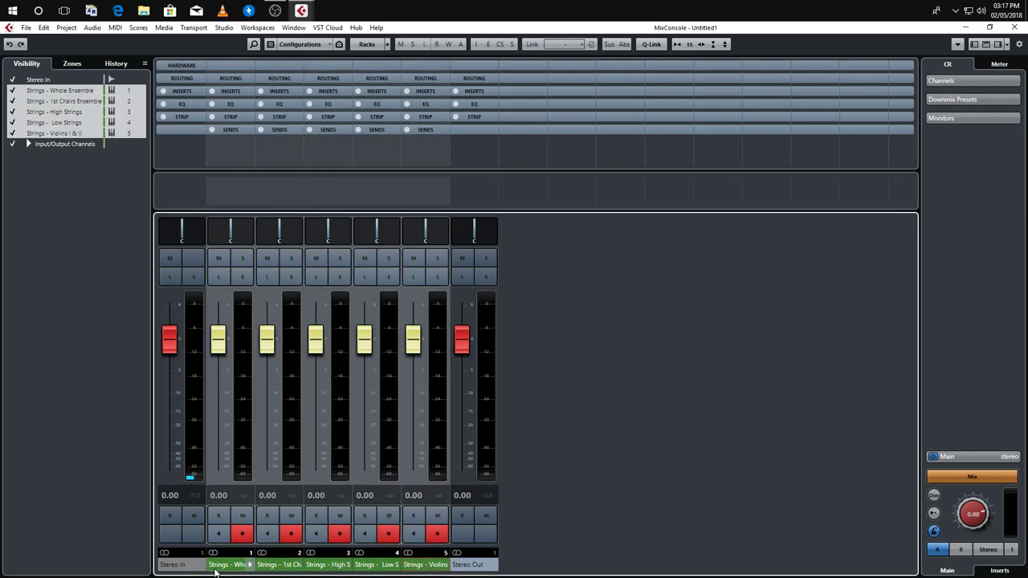
right_click(426, 568)
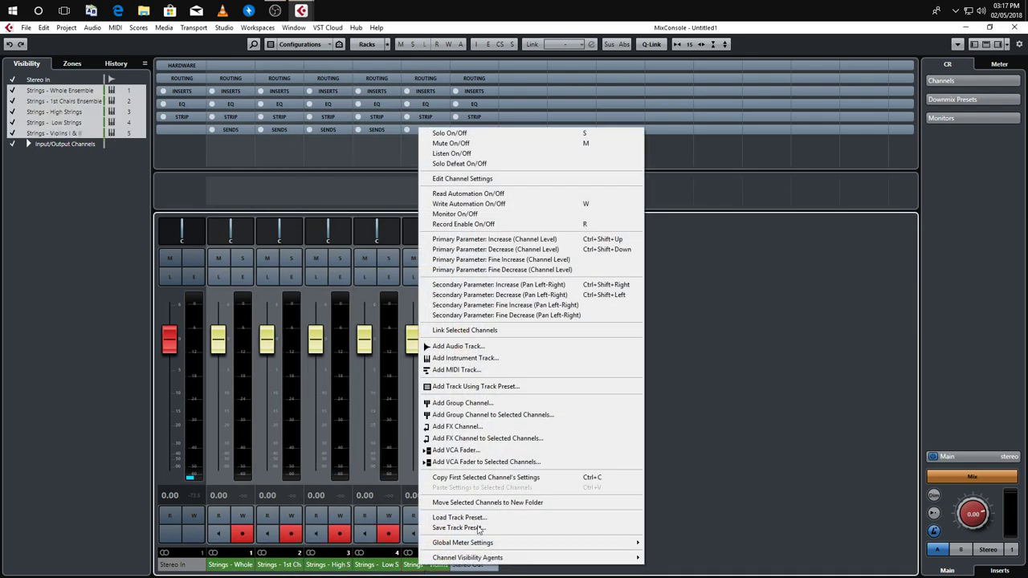
left_click(578, 415)
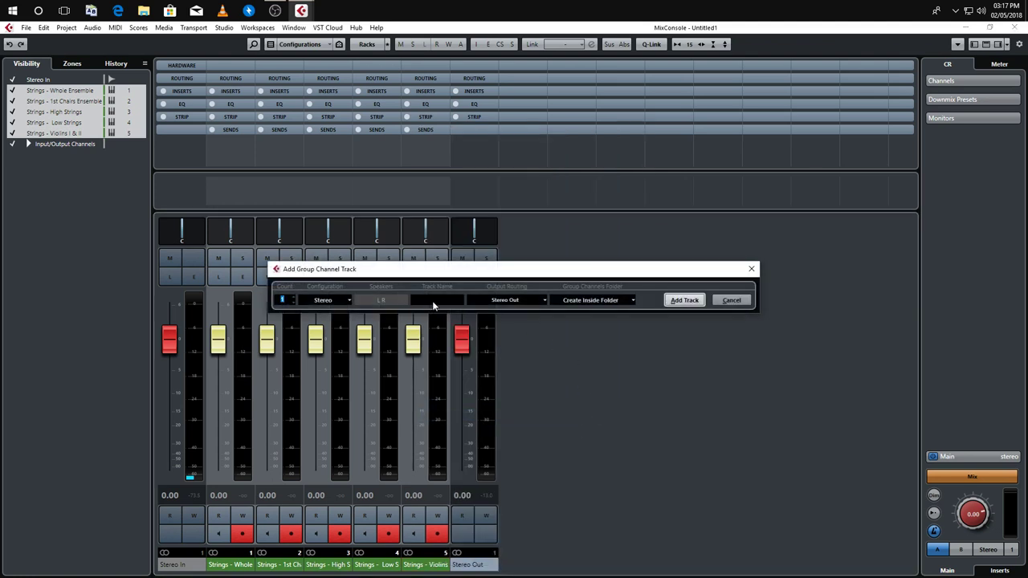
type("Strings")
left_click(675, 300)
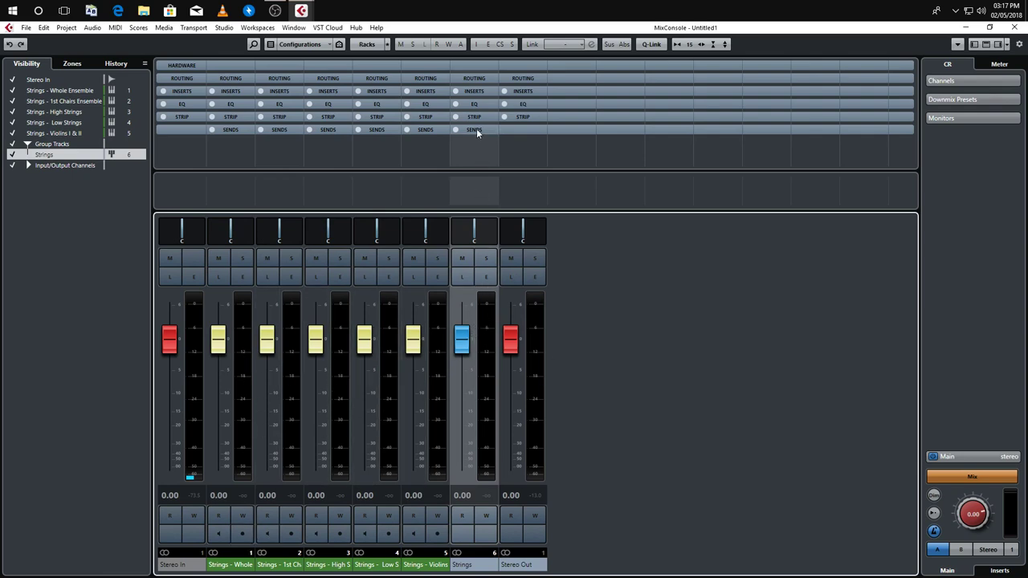
Insert ValhallaVintageVerb_x64 in the Strings group's first insert slot and set its mix to 20%
left_click(477, 93)
left_click(482, 104)
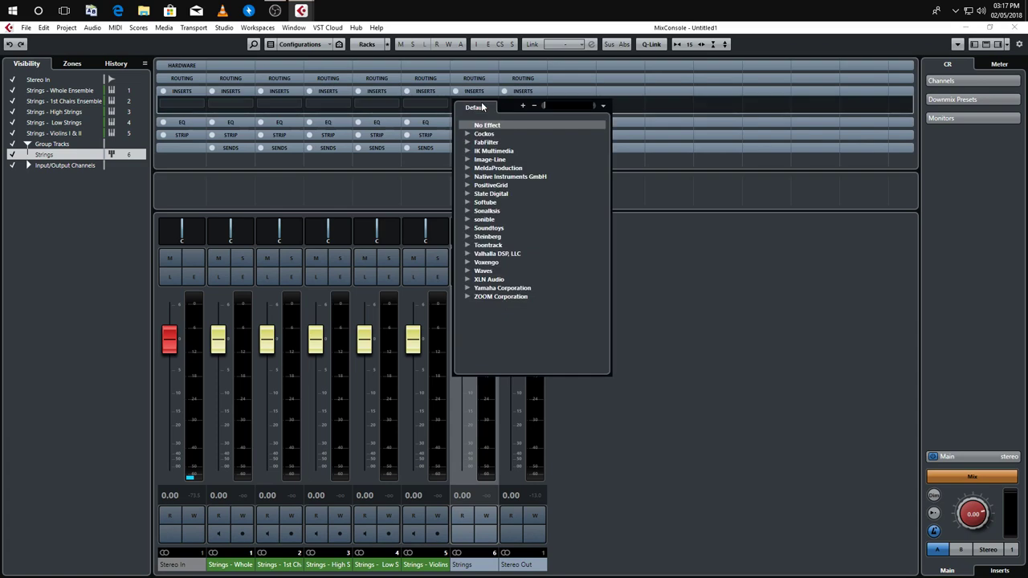
left_click(468, 254)
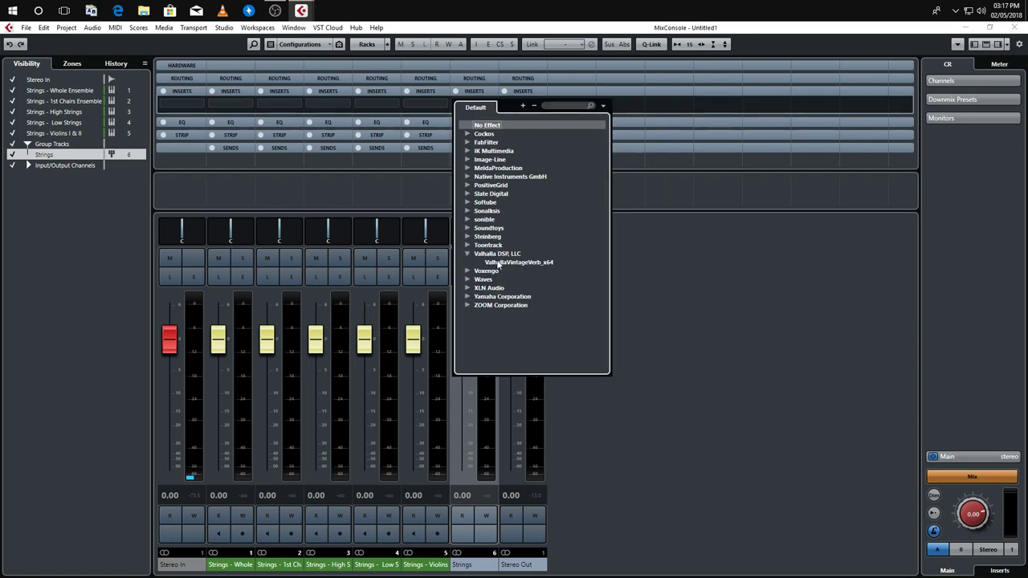
left_click(514, 262)
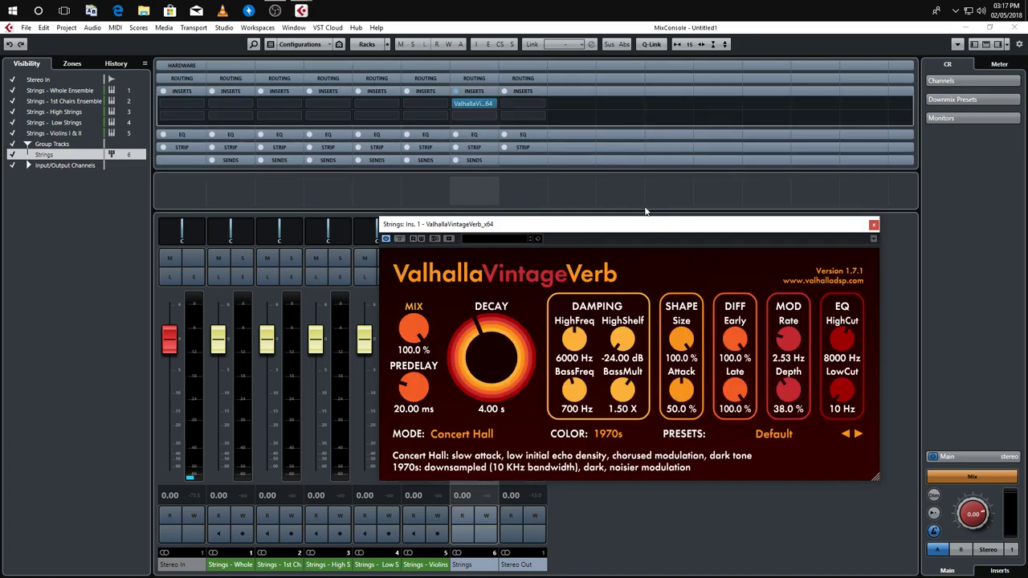
left_click_drag(408, 324, 567, 251)
left_click(462, 103)
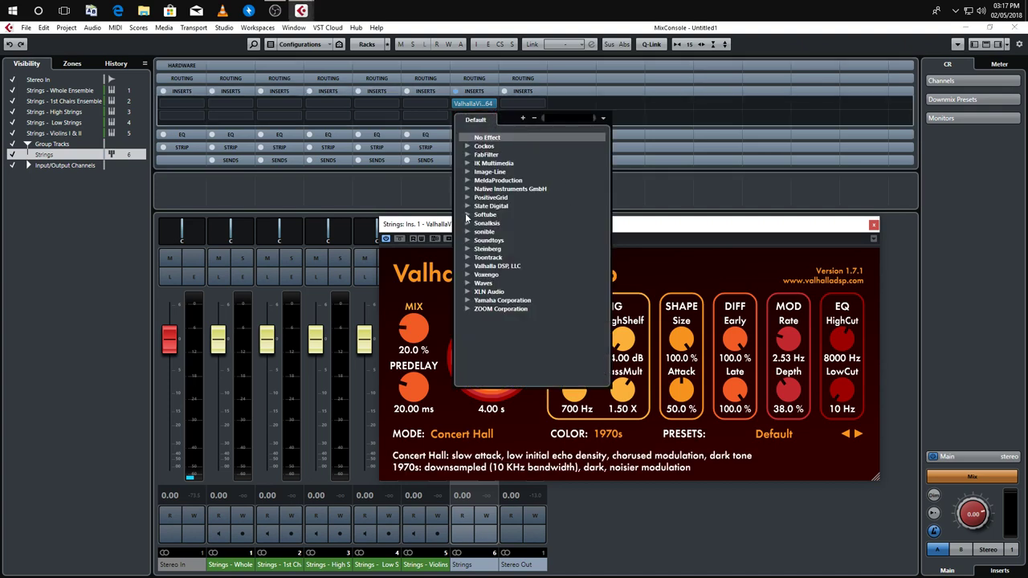
left_click(468, 283)
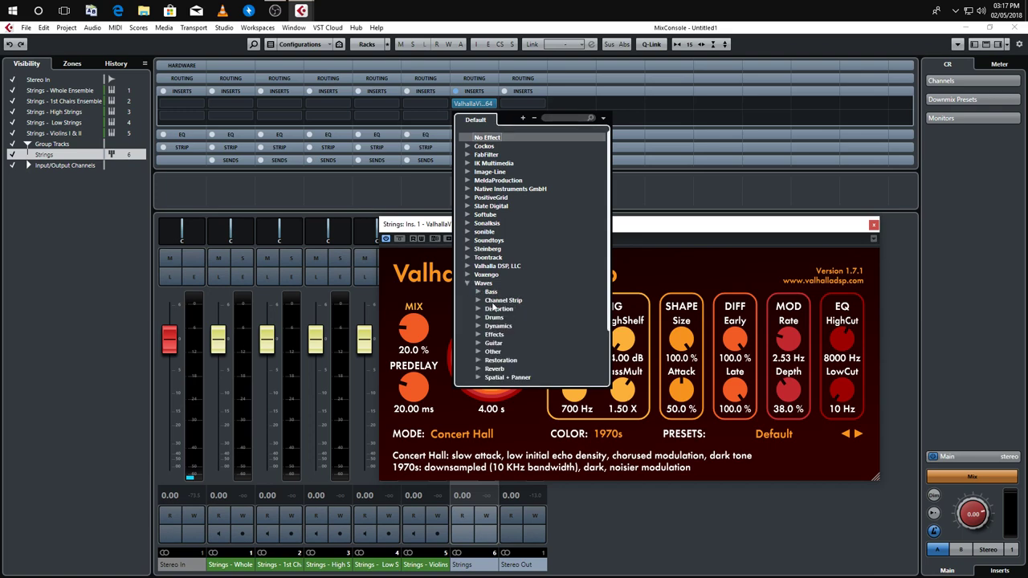
left_click(479, 369)
scroll(543, 349, "down", 6)
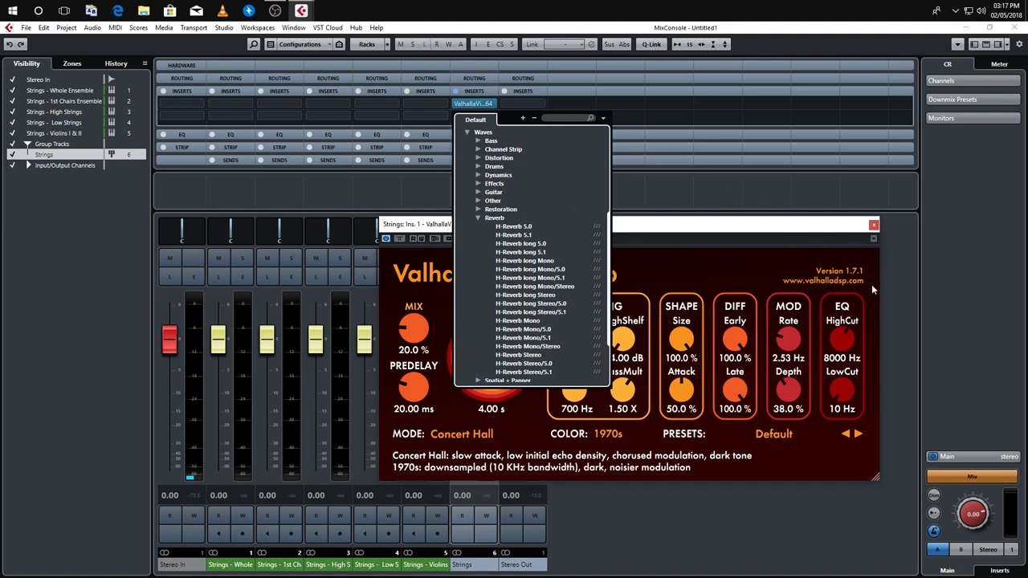
left_click(885, 341)
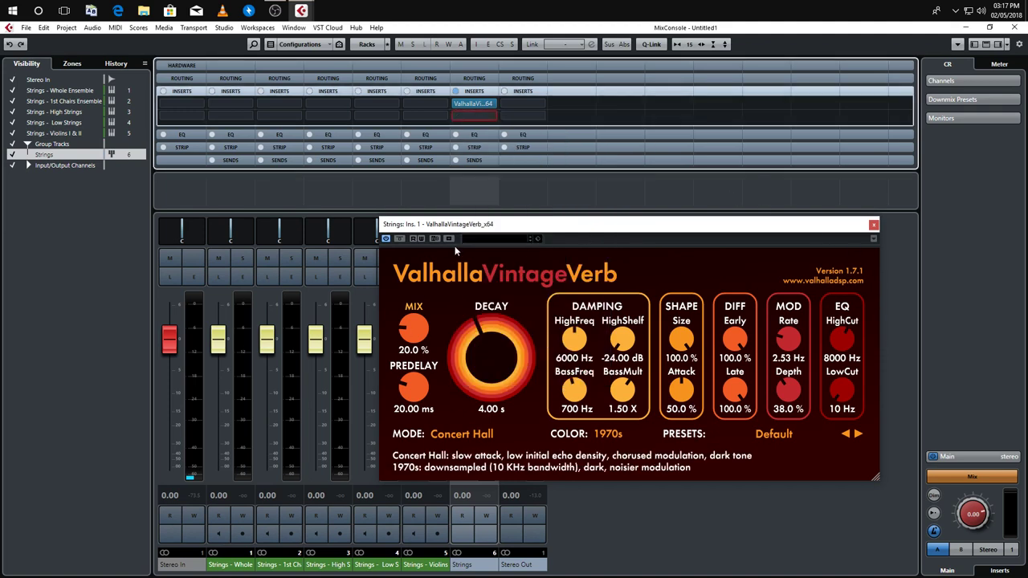
Close the ValhallaVintageVerb editor and assign the Strings1 colour to the Strings group channel
left_click_drag(570, 231, 614, 197)
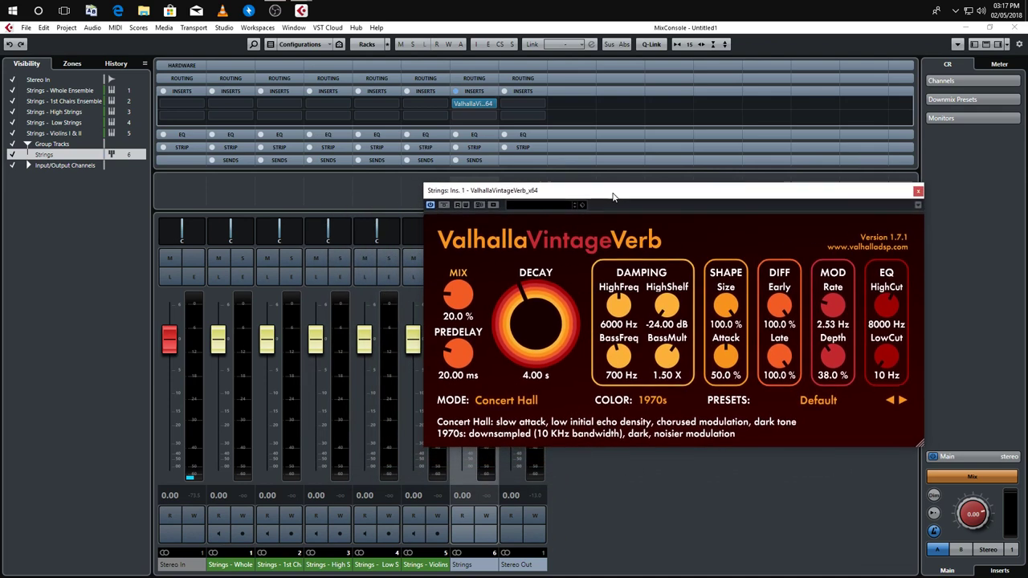
left_click(918, 191)
left_click(664, 391)
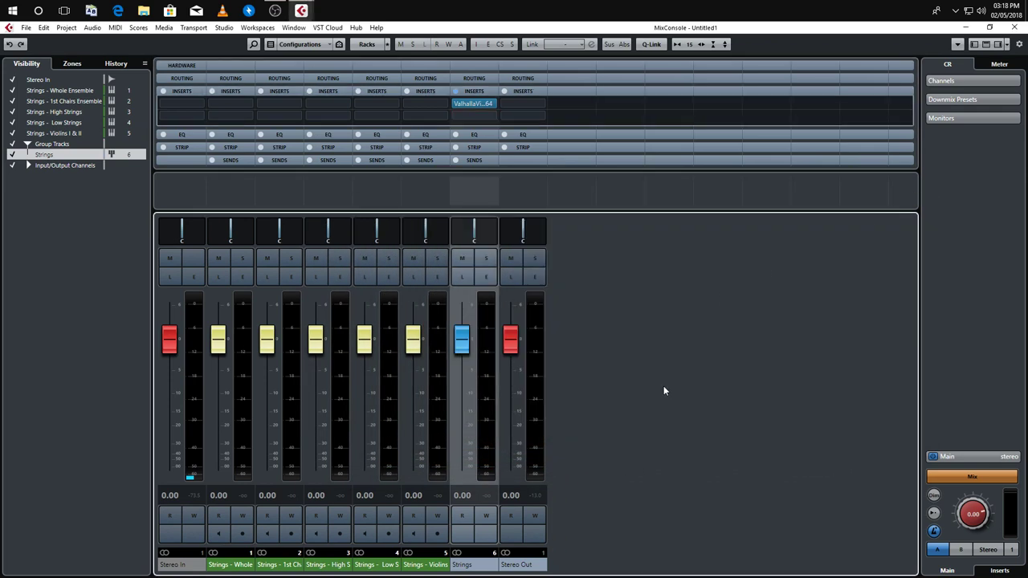
left_click(485, 546)
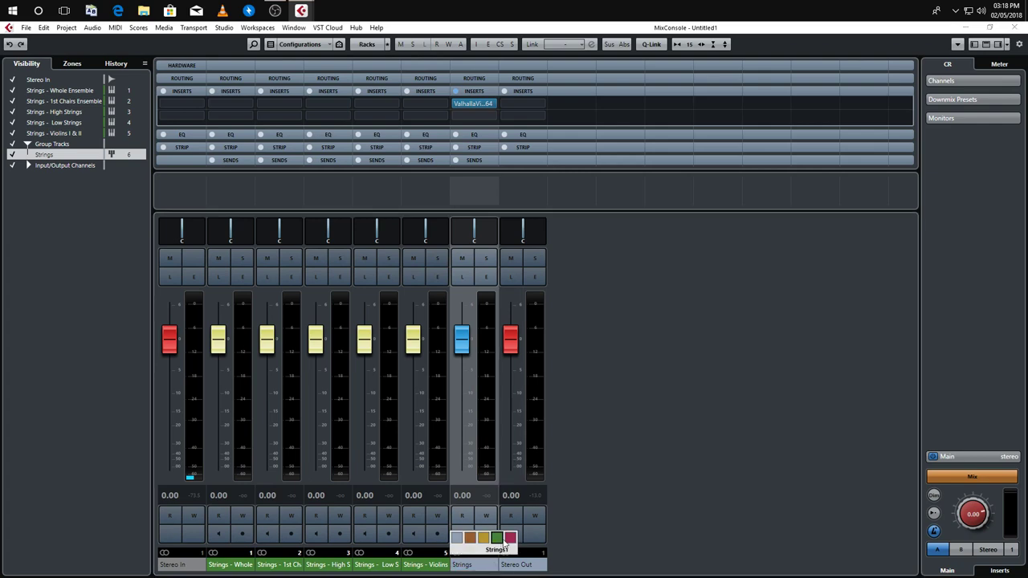
left_click(487, 542)
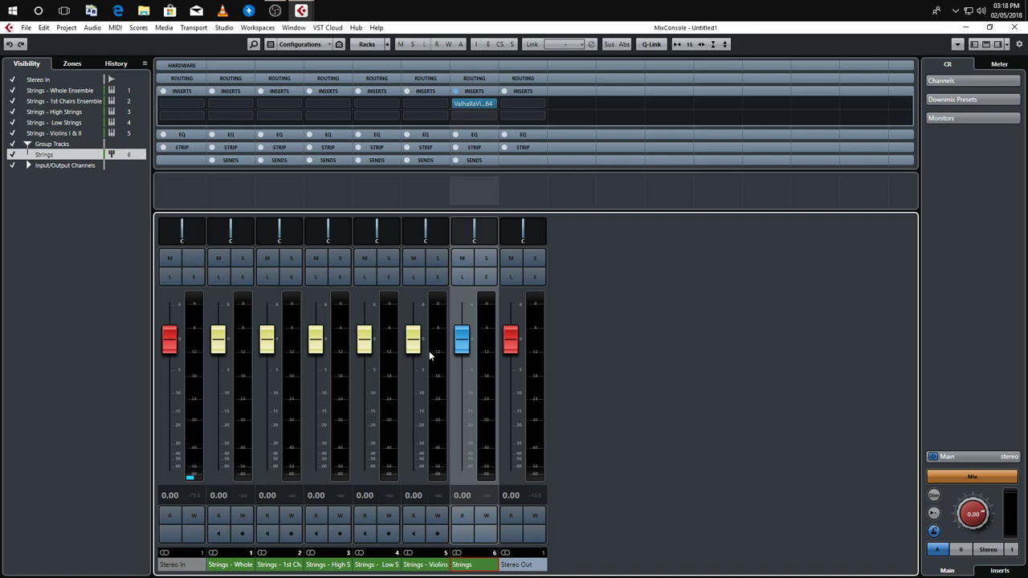
Try lowering the Strings group fader to about -23.8 dB and reset it to 0.00
left_click_drag(464, 344, 462, 435)
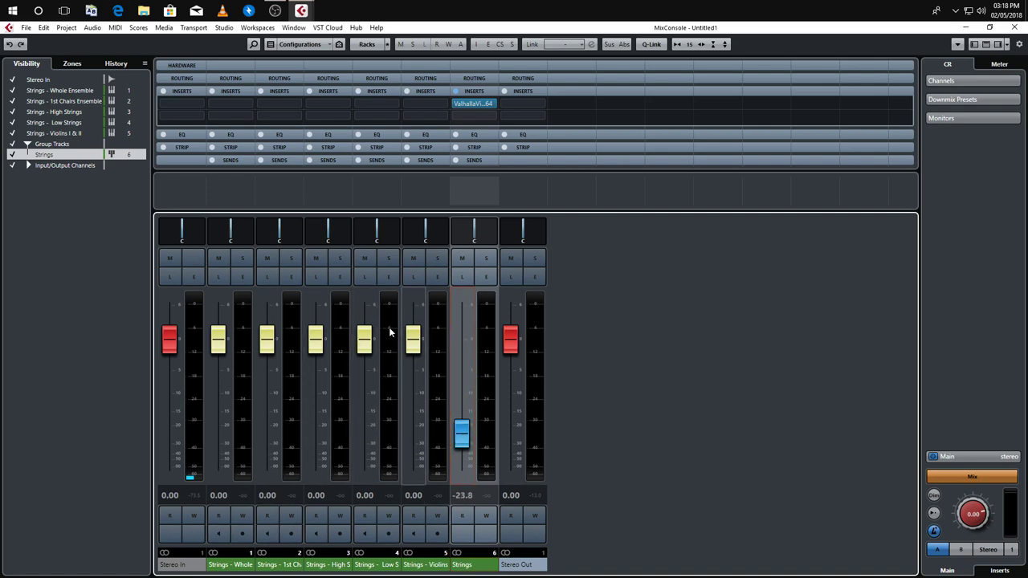
left_click(460, 433, "ctrl")
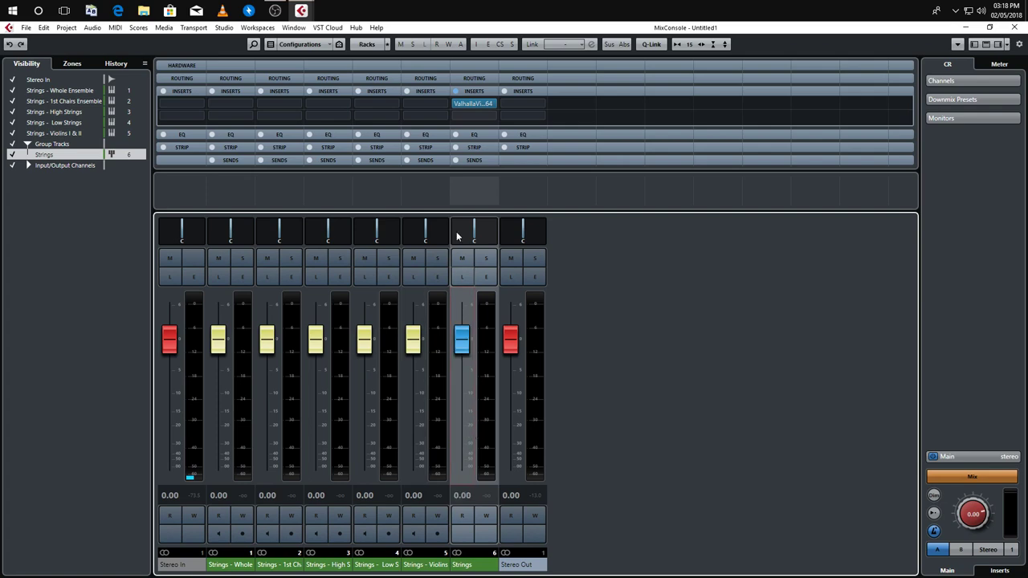
Set the ValhallaVintageVerb mix on the Strings group to about 14.8%, and close the reverb editor and the MixConsole
left_click(473, 104)
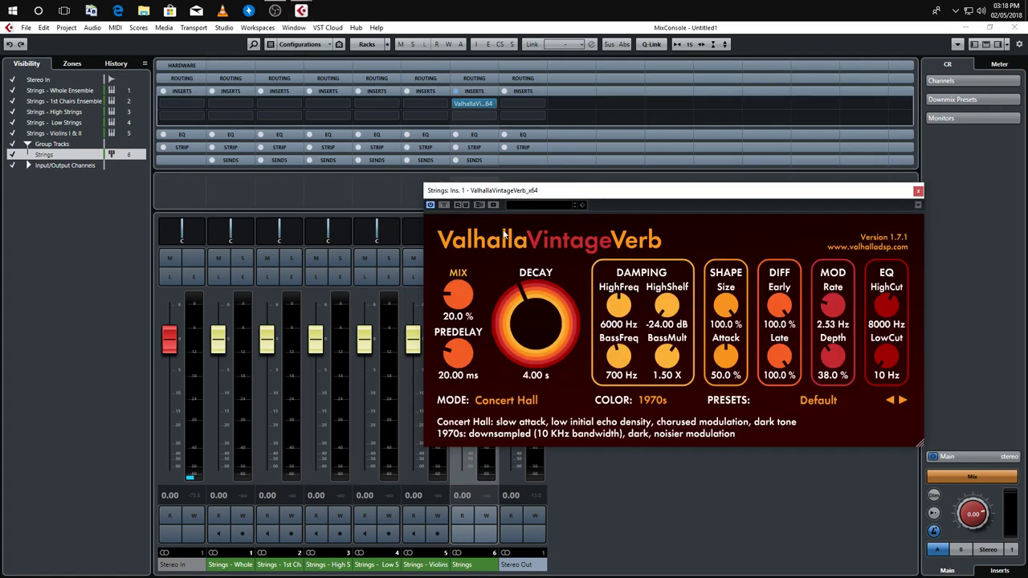
mouse_move(469, 298)
left_mouse_down()
mouse_move(463, 308)
mouse_move(461, 300)
left_mouse_up()
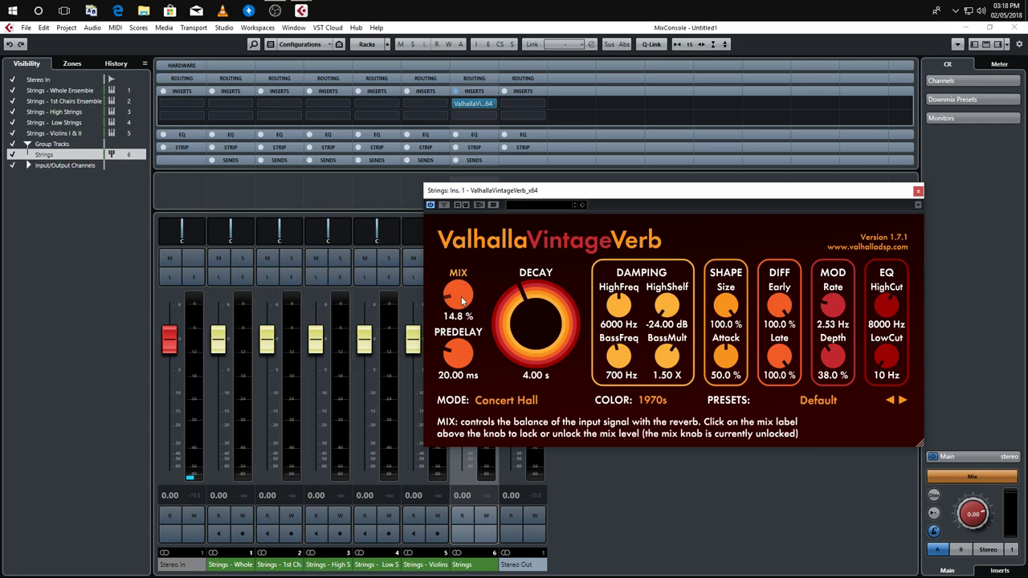
left_click(918, 190)
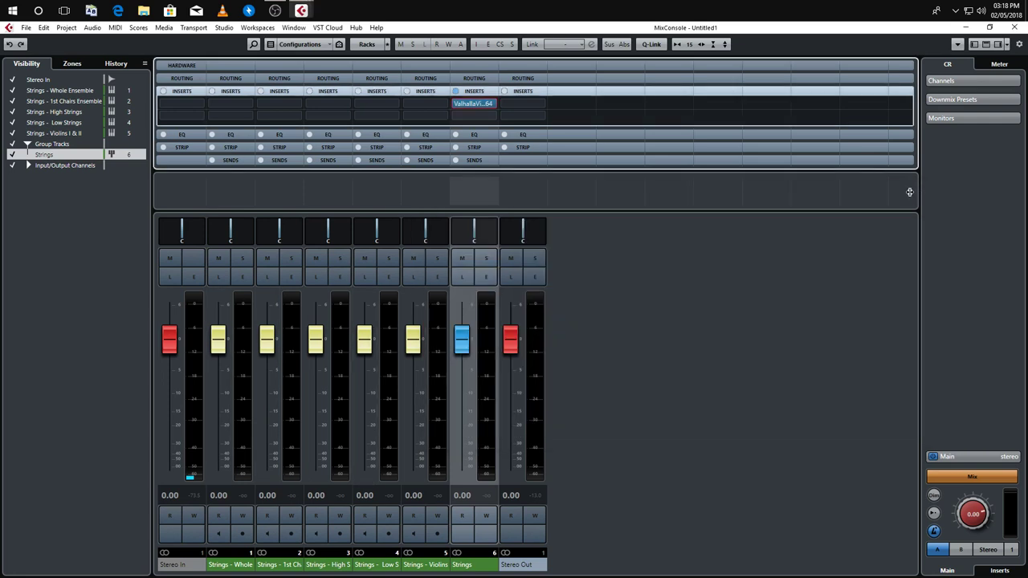
left_click(1014, 27)
key("Delete")
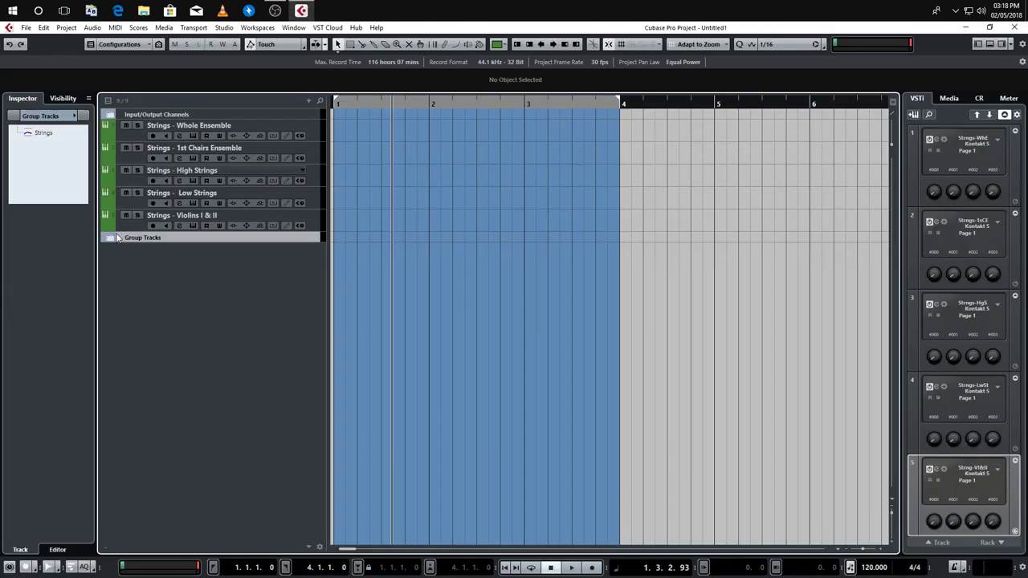
Step through the string instrument tracks, select all five together, and leave only the Violins I & II track selected
left_click(308, 132)
key("Down")
key("Down")
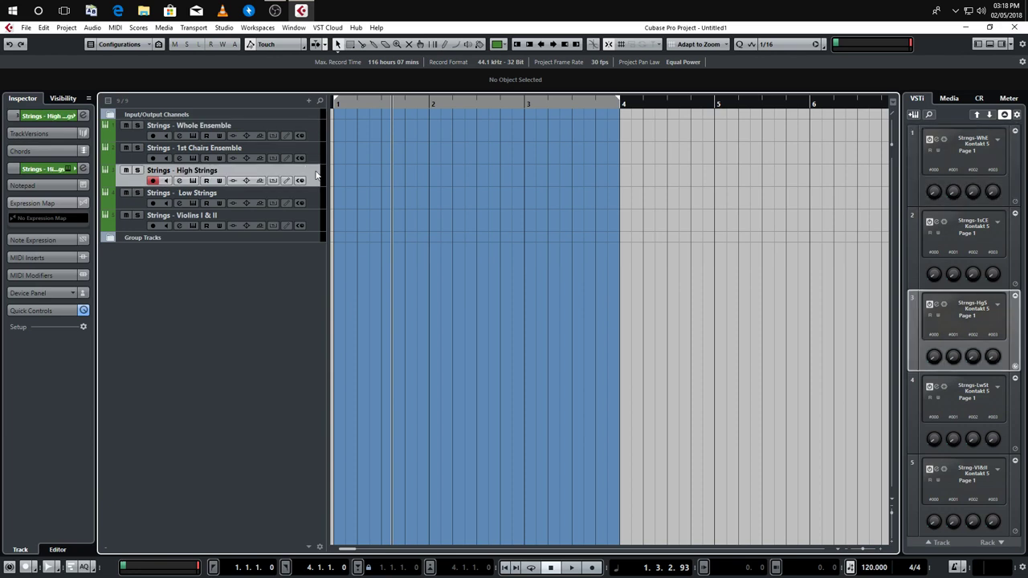
key("Down")
key("shift+Down")
left_click(310, 135, "shift")
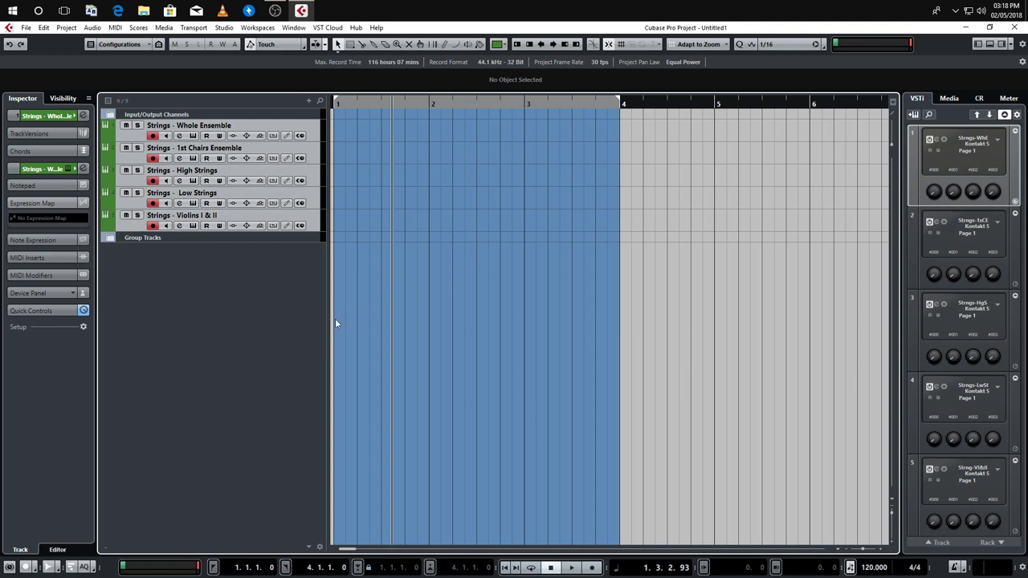
left_click(315, 228)
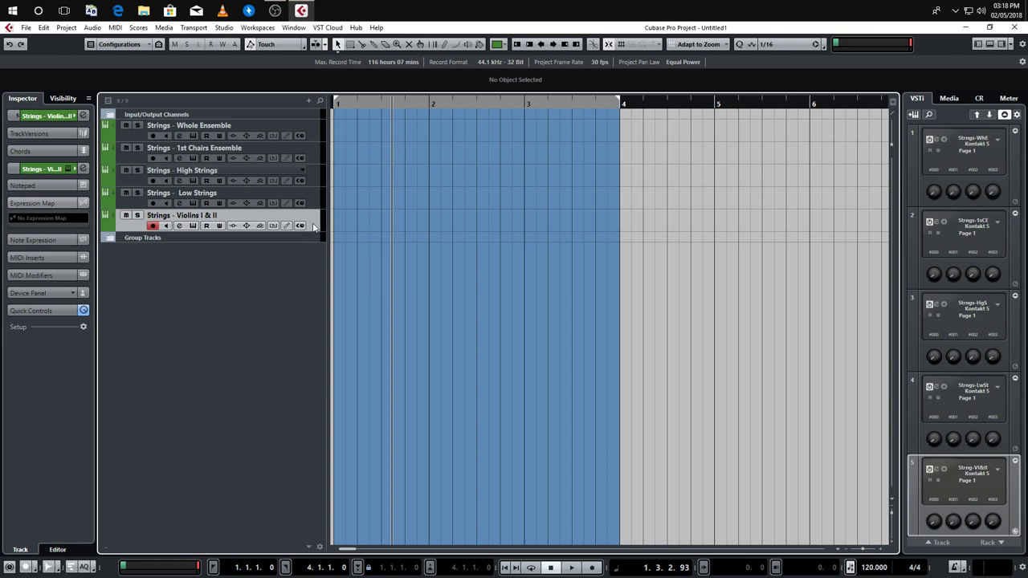
right_click(314, 226)
mouse_move(406, 232)
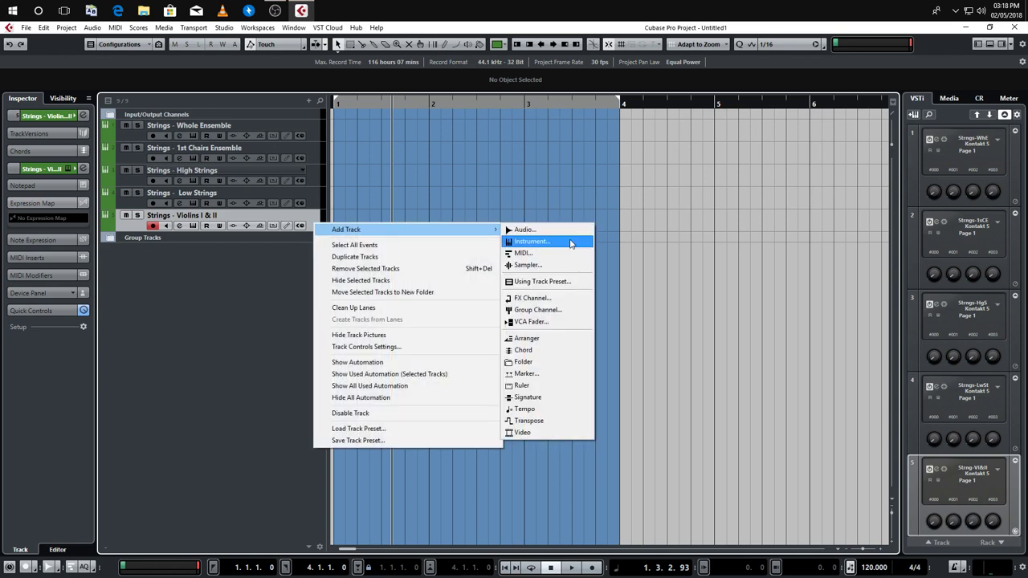
left_click(571, 244)
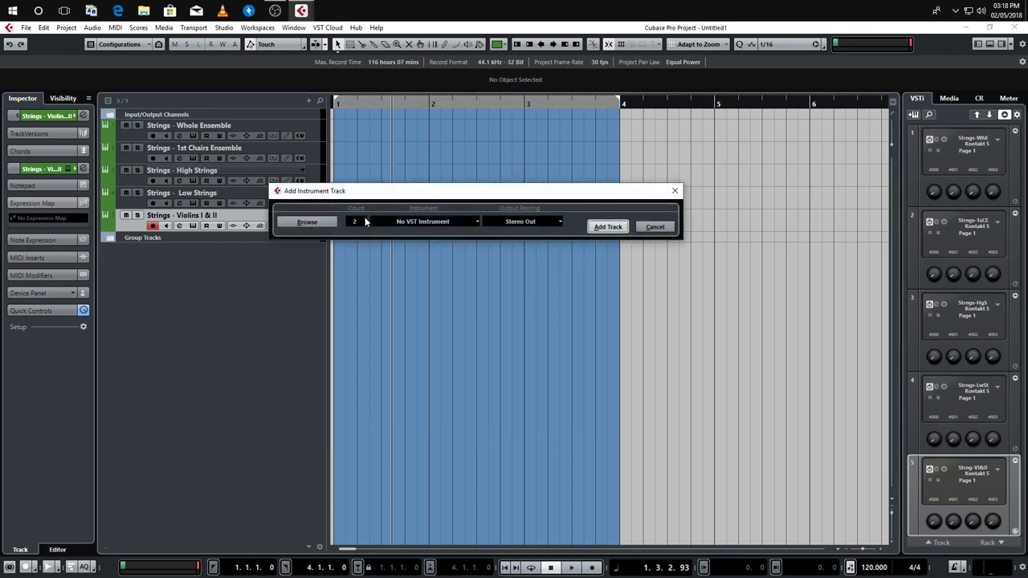
left_click(608, 227)
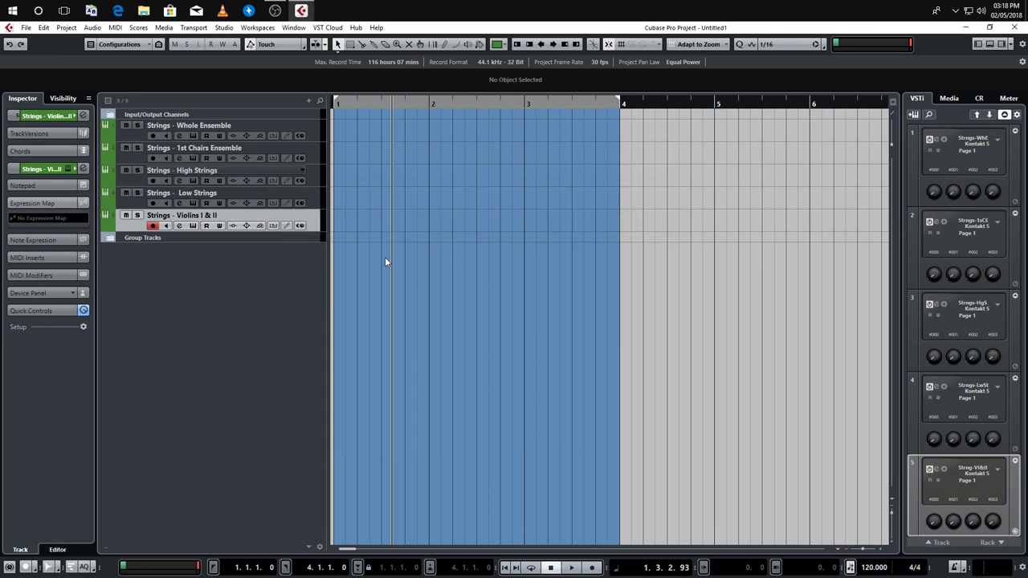
left_click(307, 247)
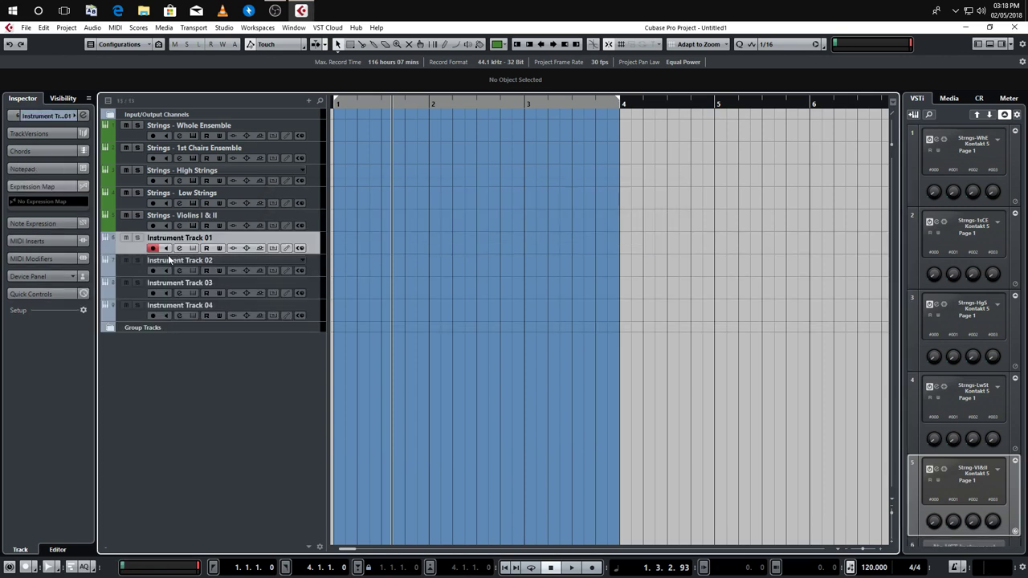
left_click(315, 313, "shift")
right_click(316, 312)
left_click(427, 359)
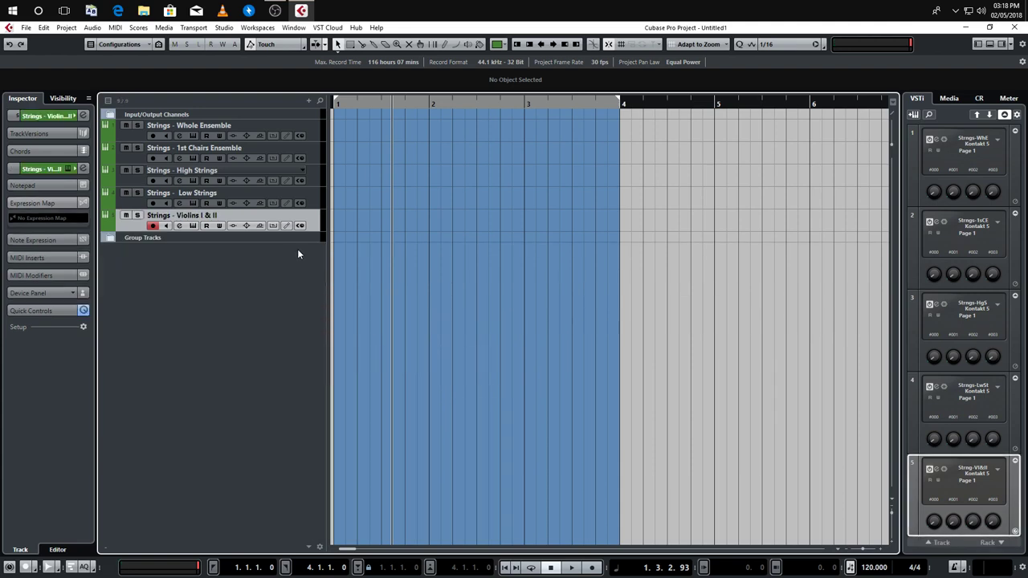
Add five Kontakt 5 instrument tracks routed to Stereo Out below Violins I & II and close the Kontakt editor
right_click(324, 226)
right_click(293, 275)
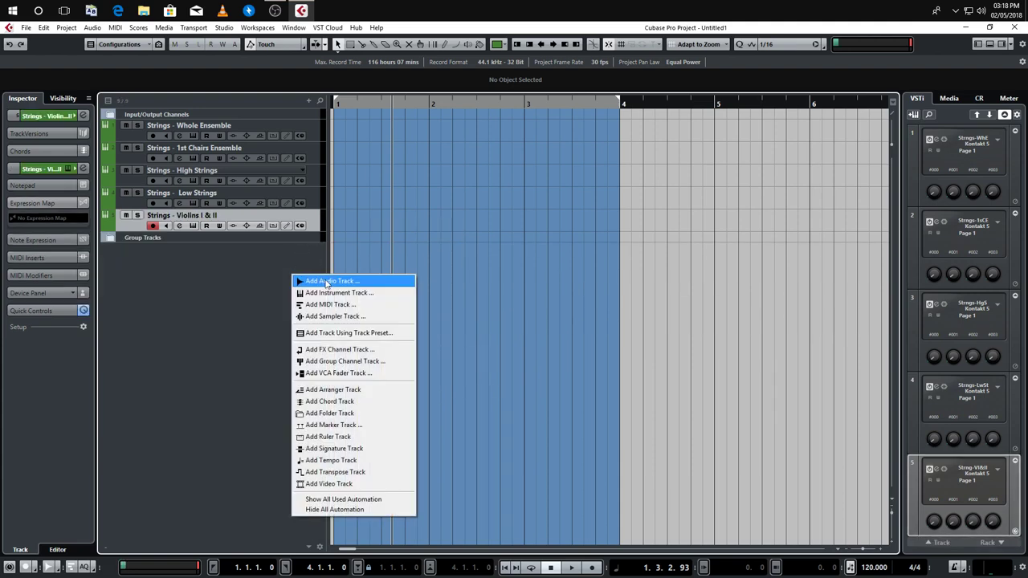
left_click(347, 290)
type("5")
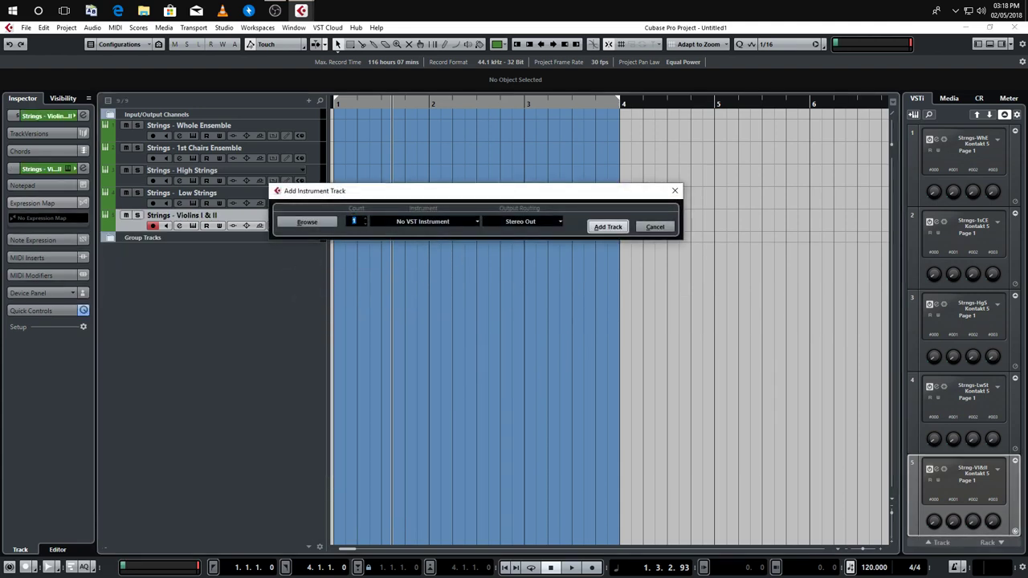
left_click(428, 224)
left_click(406, 279)
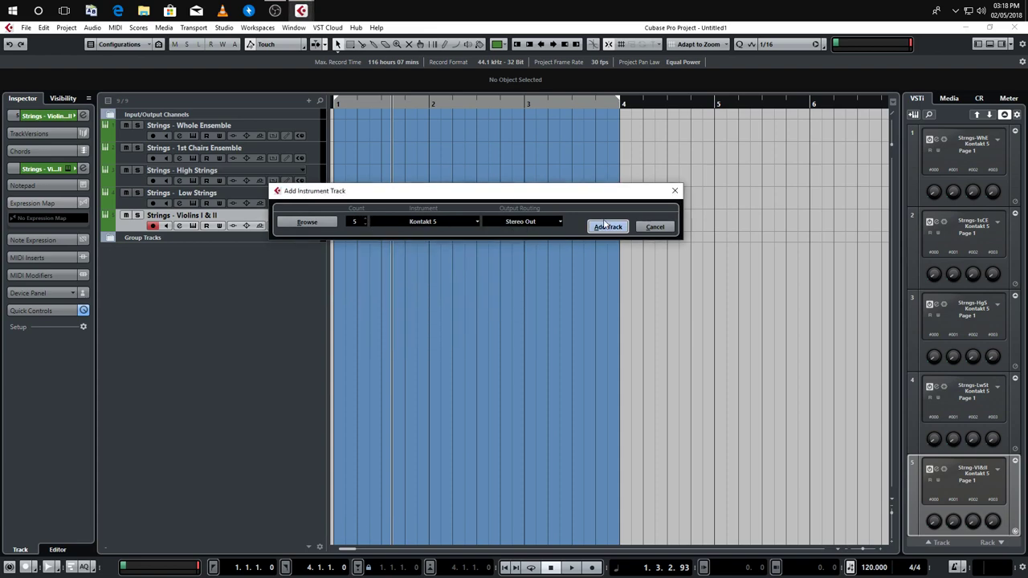
left_click(607, 226)
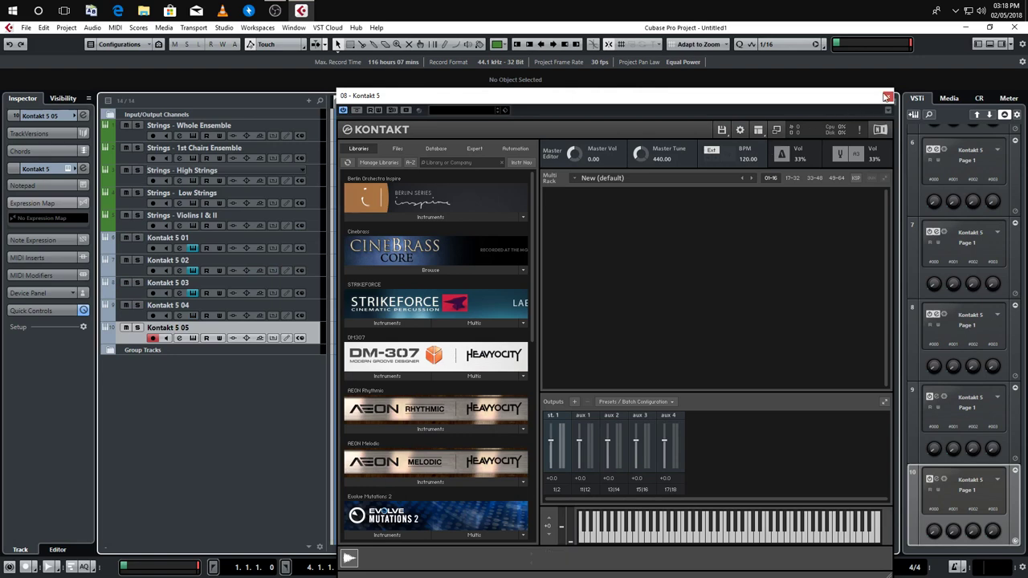
left_click(888, 96)
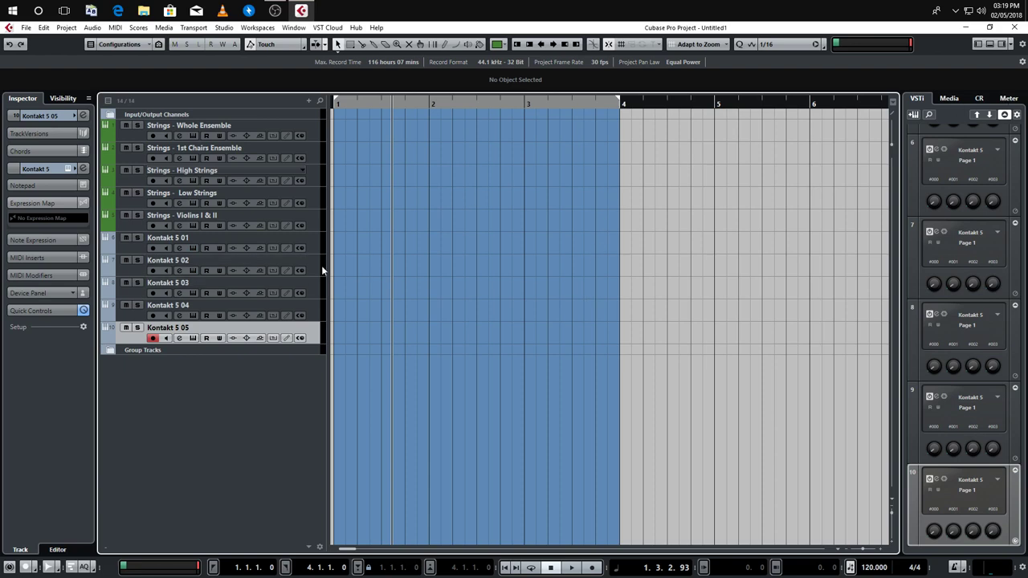
Load 01. Brass Whole Ensemble Multi from Berlin Orchestra Inspire's Multi Articulations, 03. Brass folder into the first new Kontakt track
left_click(318, 238)
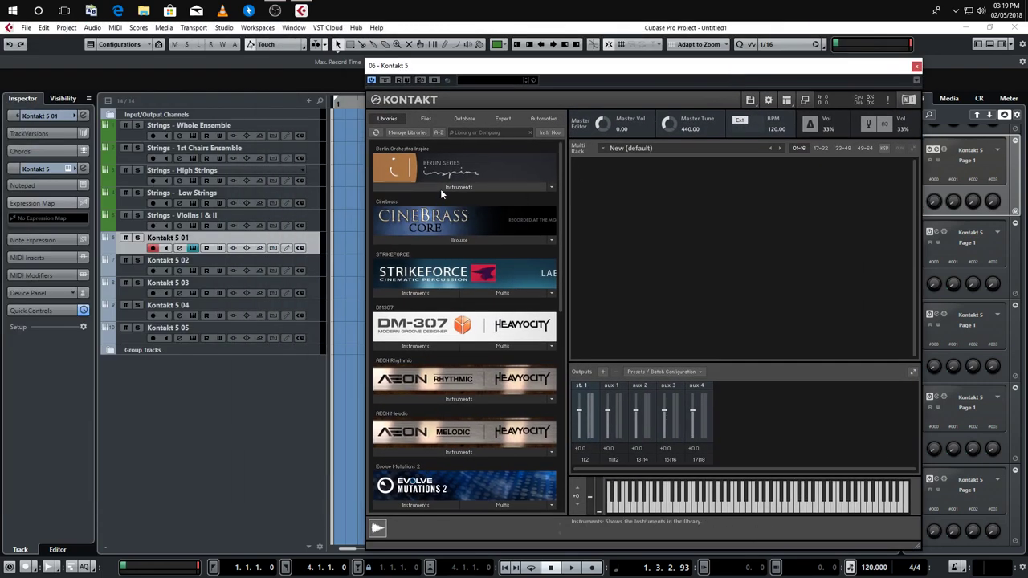
left_click(442, 188)
left_click(432, 200)
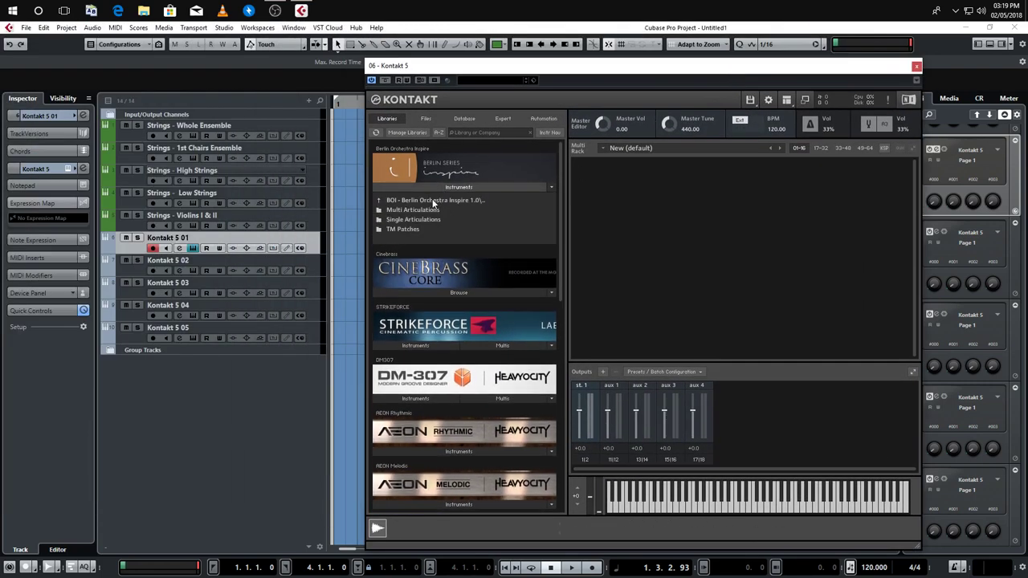
left_click(432, 200)
left_click(432, 201)
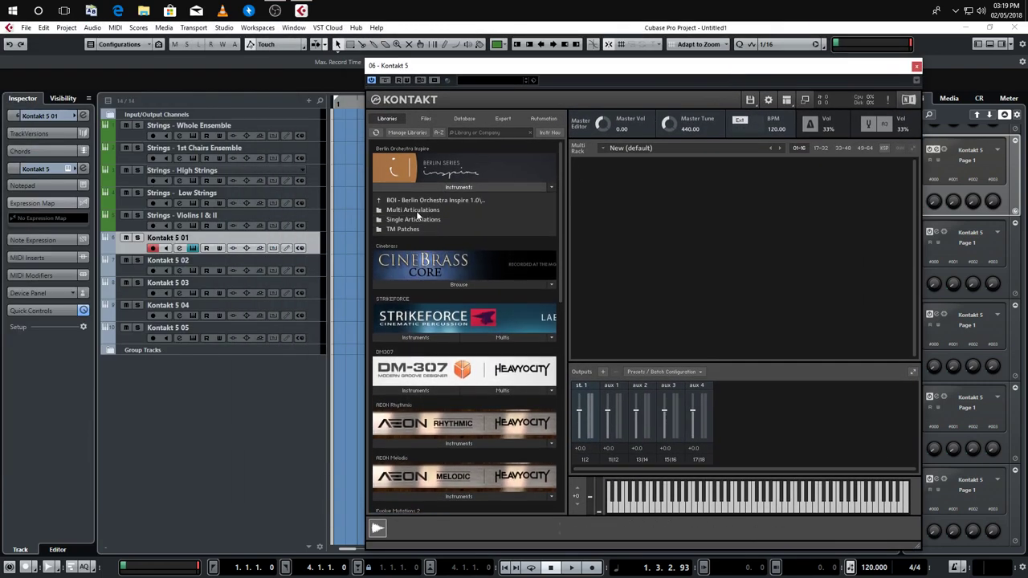
left_click(415, 209)
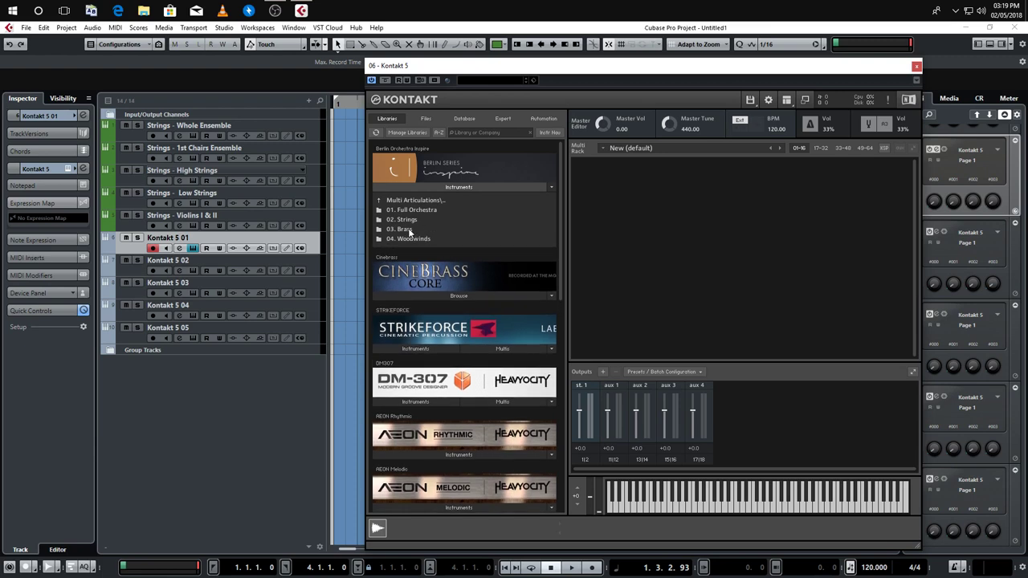
left_click(410, 230)
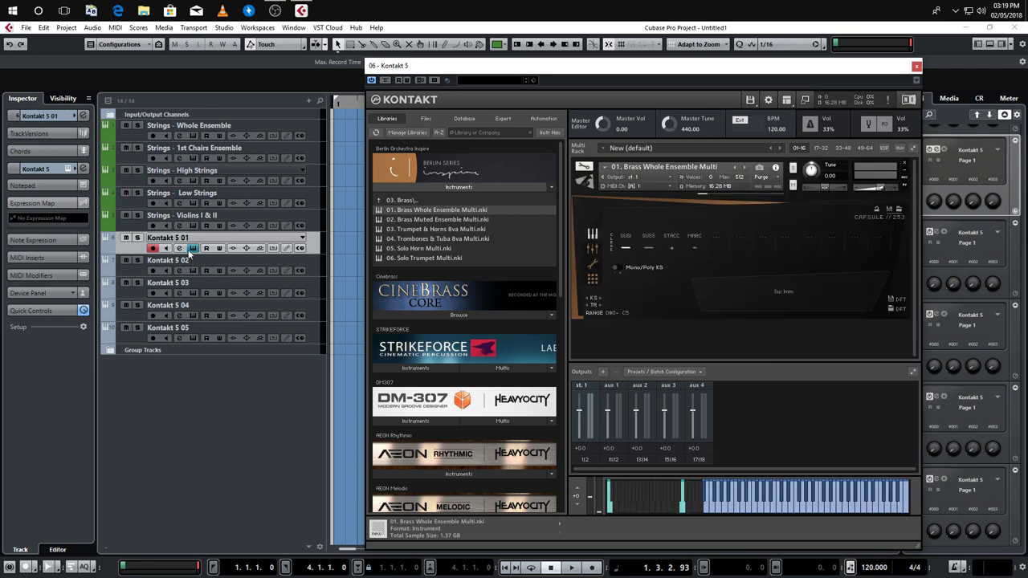
Rename the first two new Kontakt tracks "Brass - Whole Ensemble" and "Brass - Muted Ensemble"
double_click(301, 239)
type("Bra")
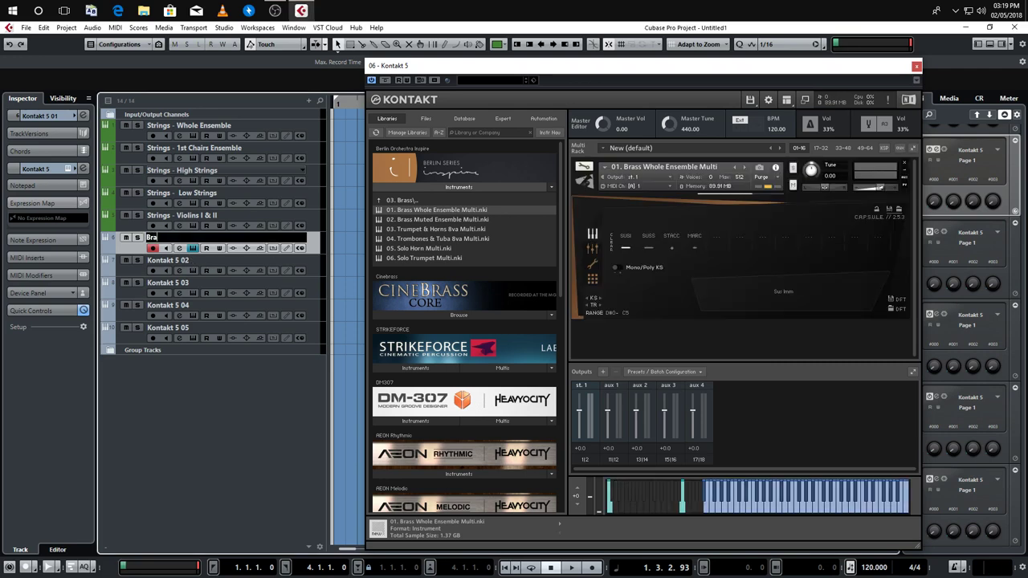
type("ss - Whole Ensembl")
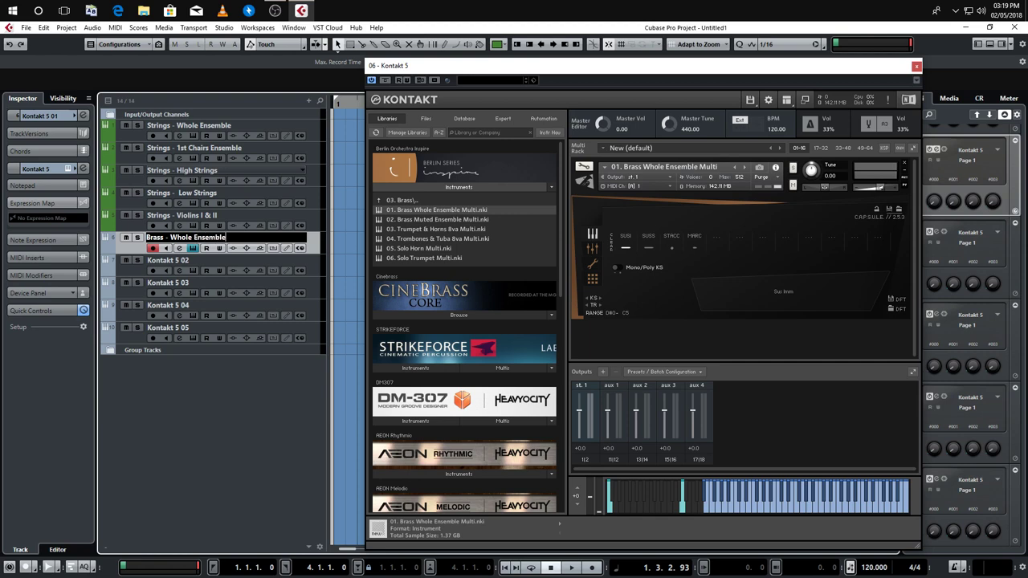
type("e")
key("Tab")
type("Brass - ")
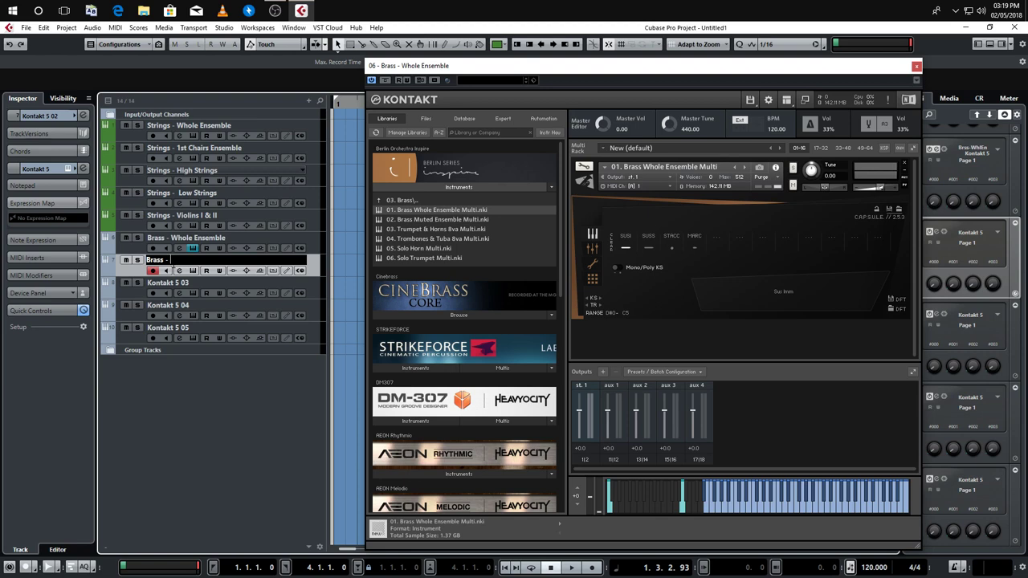
type("Muted Ensemble")
key("Tab")
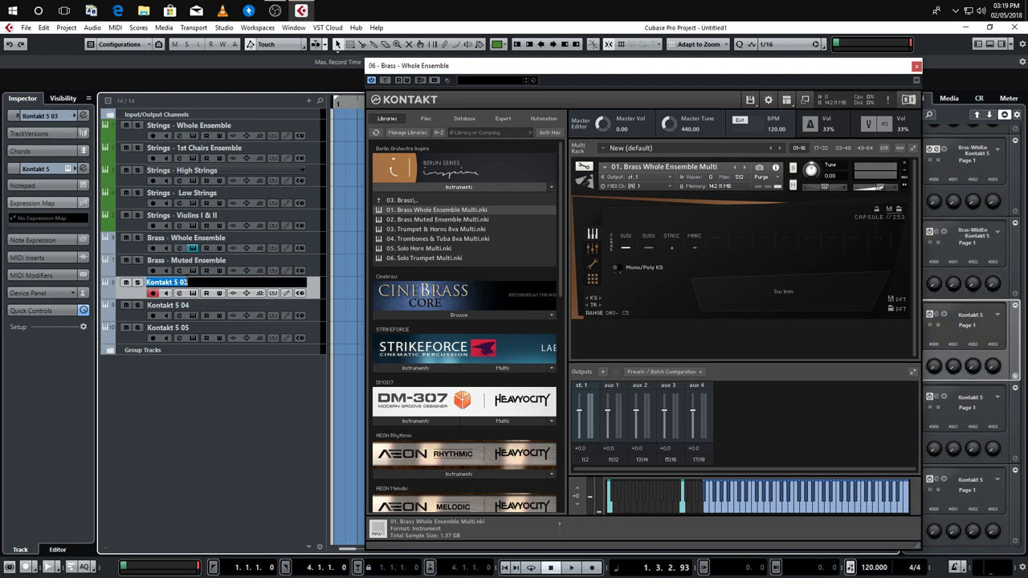
Rename the remaining three Kontakt tracks "Brass - Trumpet & Horns", "Brass - Trombones & Tuba" and "Brass - Solo Horn"
type("Brass - Trumpet &")
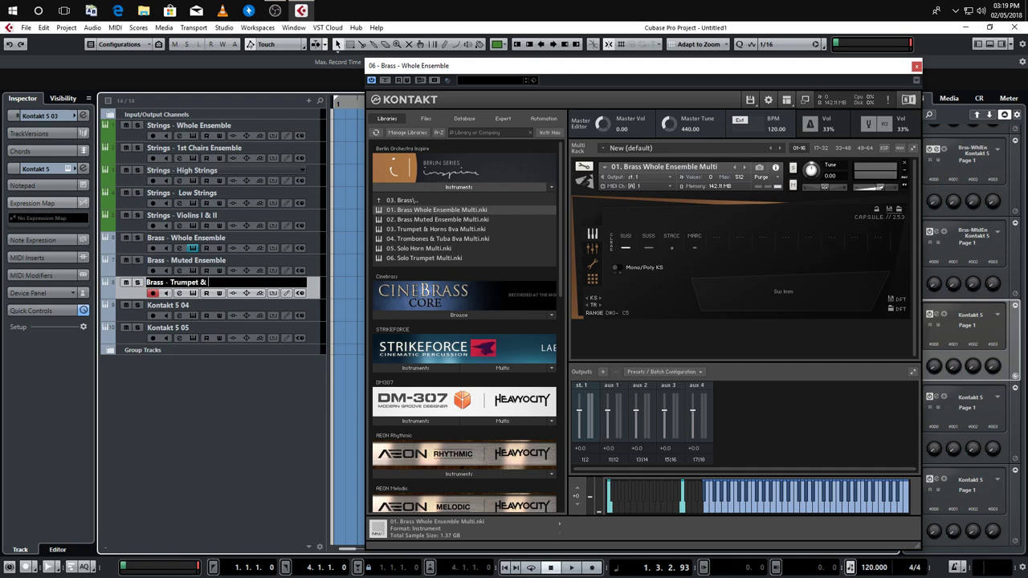
type(" Horns")
key("Tab")
type("Brass - ")
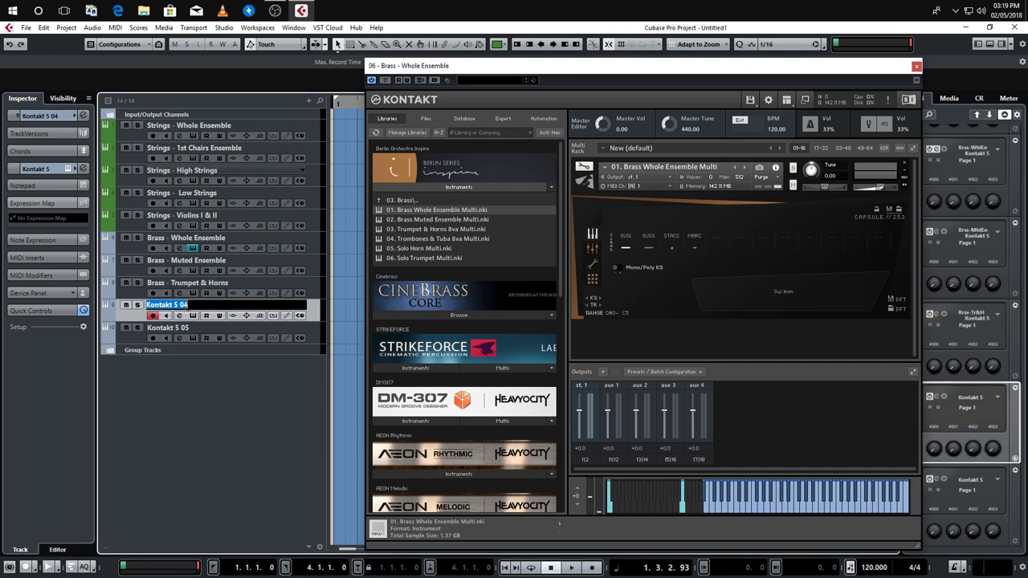
type("Tr")
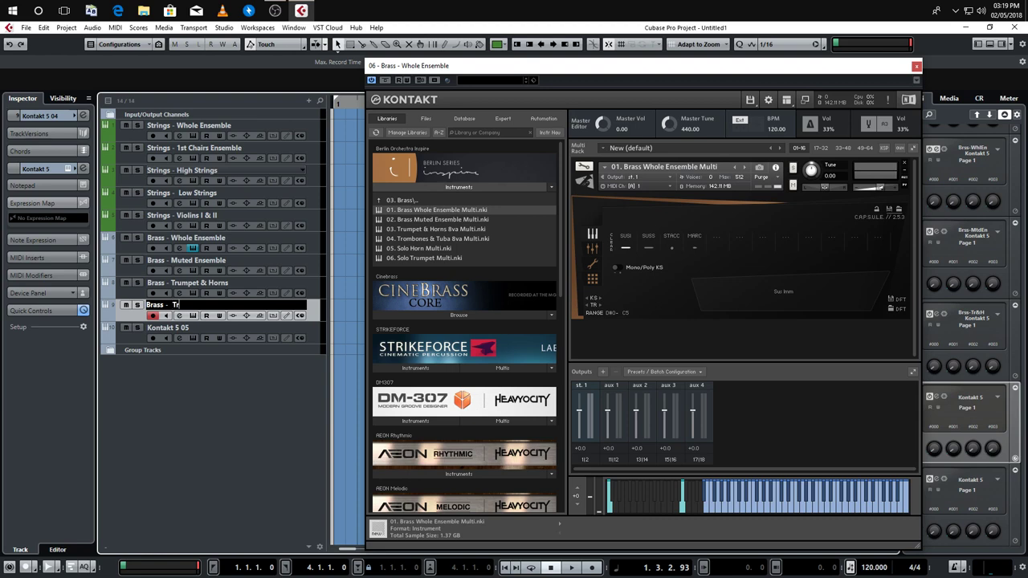
type("ombones & Tuba")
key("Tab")
type("Brass -")
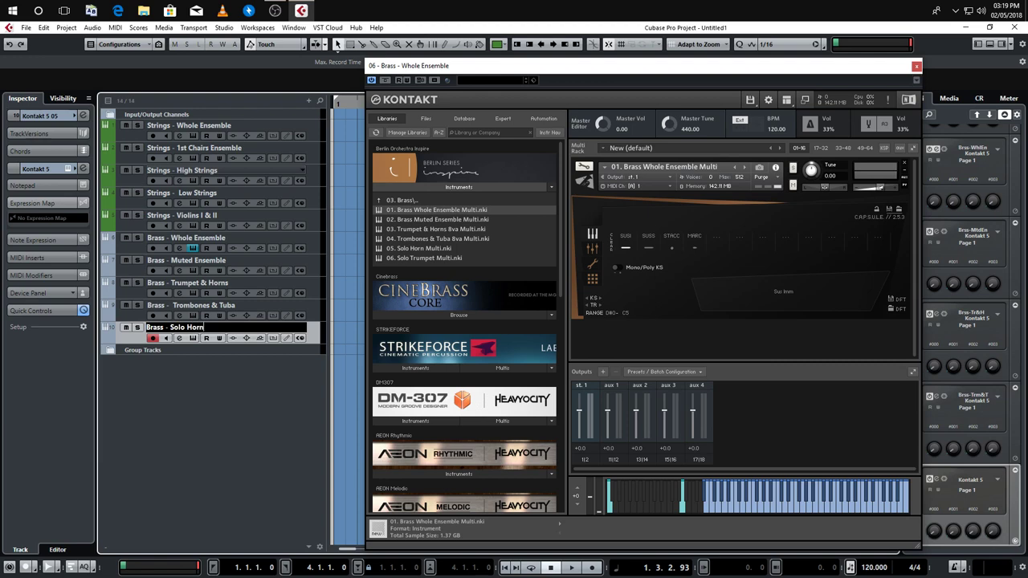
Duplicate the Brass - Solo Horn track and rename the copy "Brass - Solo Trumpet"
right_click(350, 334)
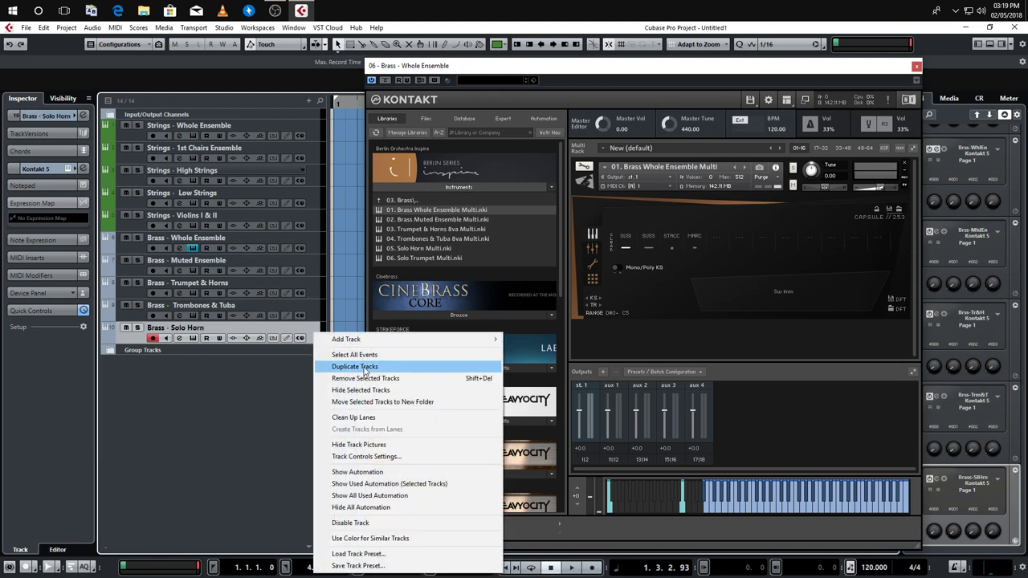
left_click(353, 370)
double_click(167, 358)
type("Brass - ")
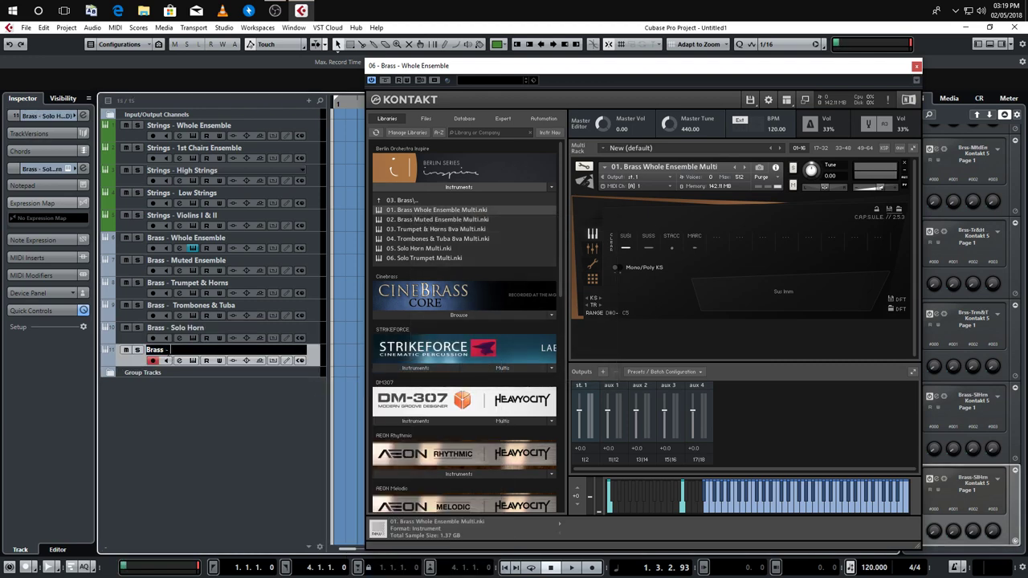
type("Solo Trumpet")
key("Return")
Colour all six brass tracks with the Brass 1 colour and close the Brass - Whole Ensemble Kontakt window
left_click(322, 247, "shift")
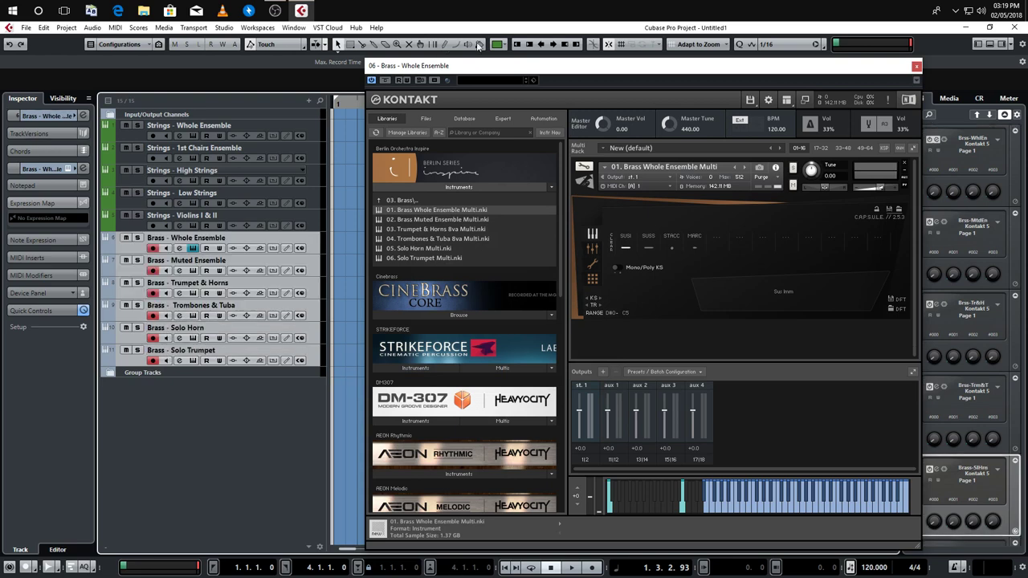
left_click(503, 44)
left_click(502, 80)
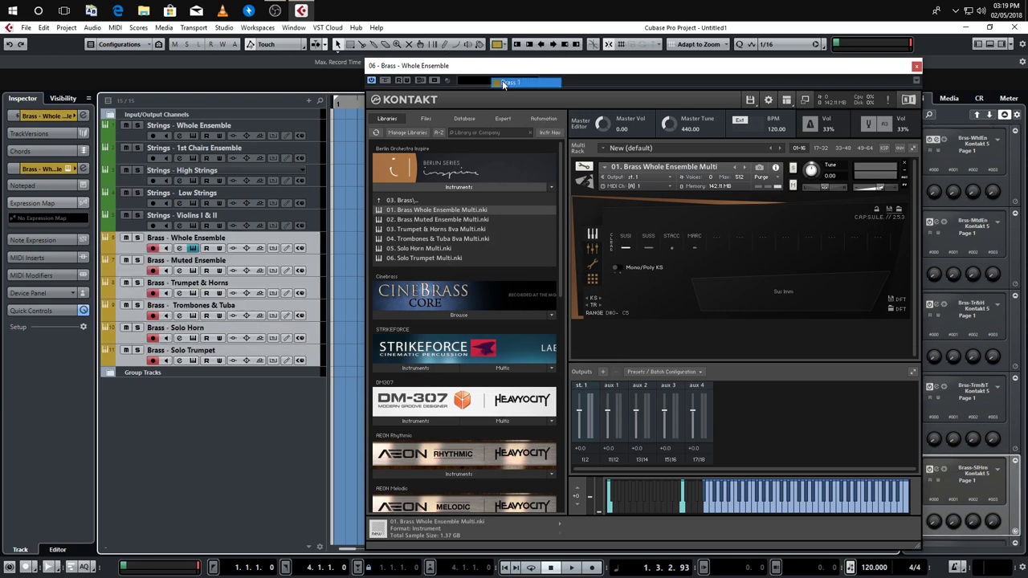
left_click(313, 249)
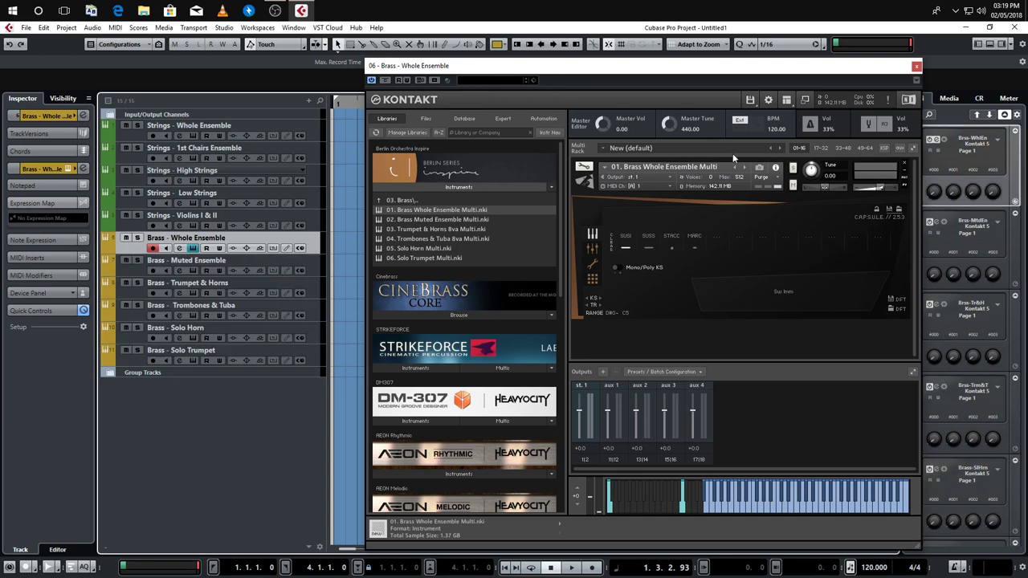
left_click(917, 68)
Load 02. Brass Muted Ensemble Multi from Berlin Orchestra Inspire into the Brass - Muted Ensemble track's Kontakt
left_click(318, 275)
left_click(194, 270)
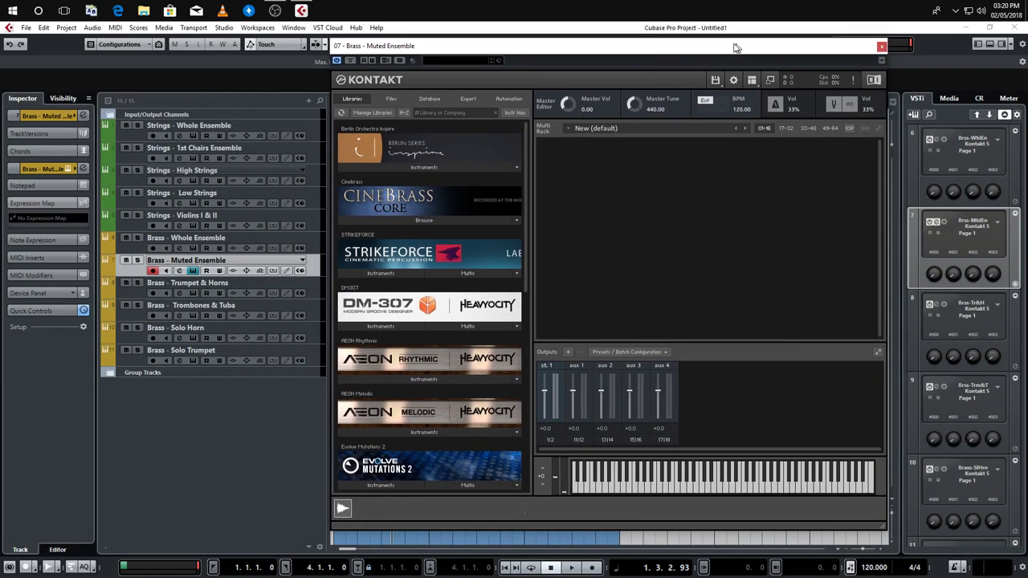
left_click(409, 171)
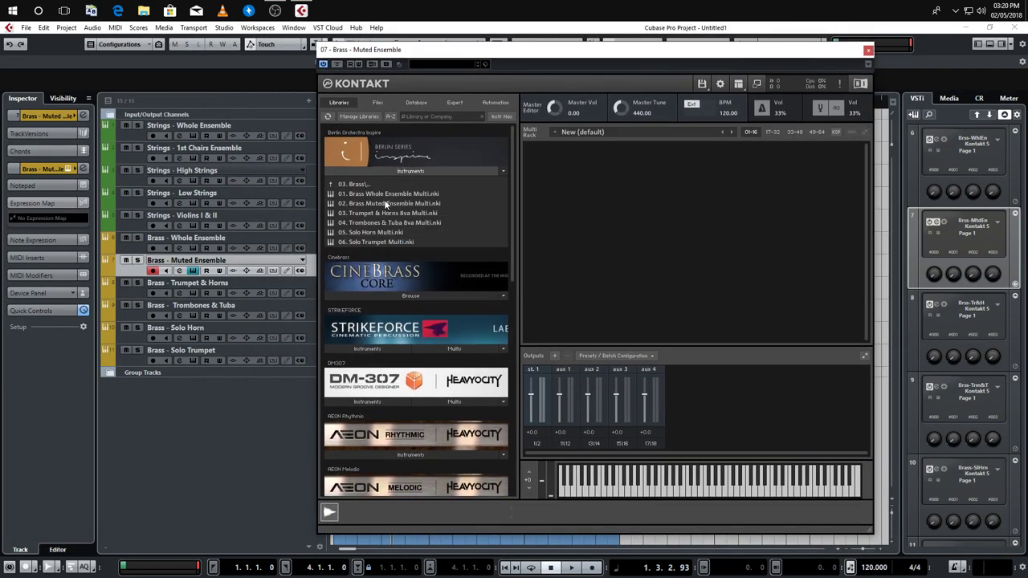
left_click(389, 203)
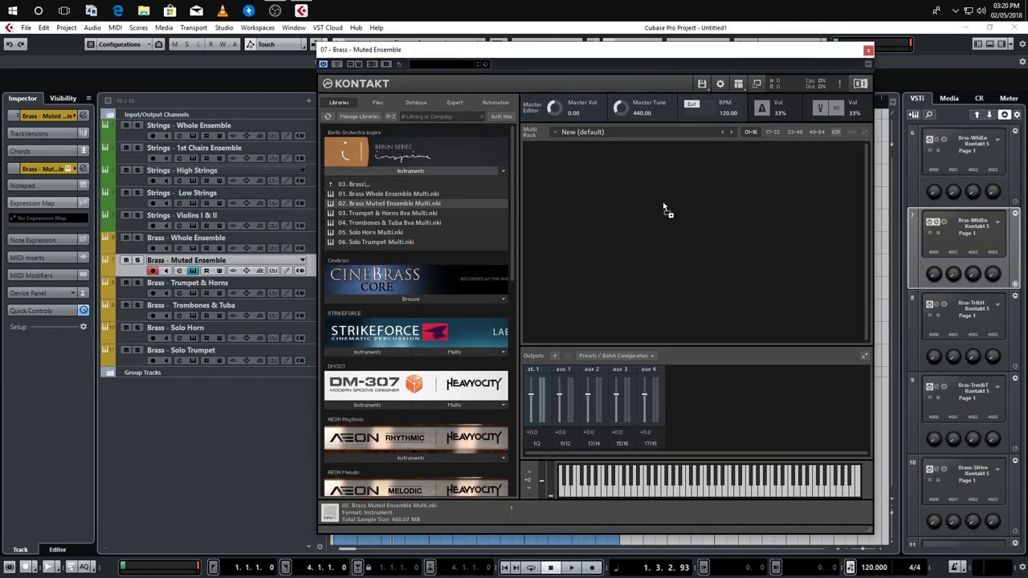
left_click(868, 51)
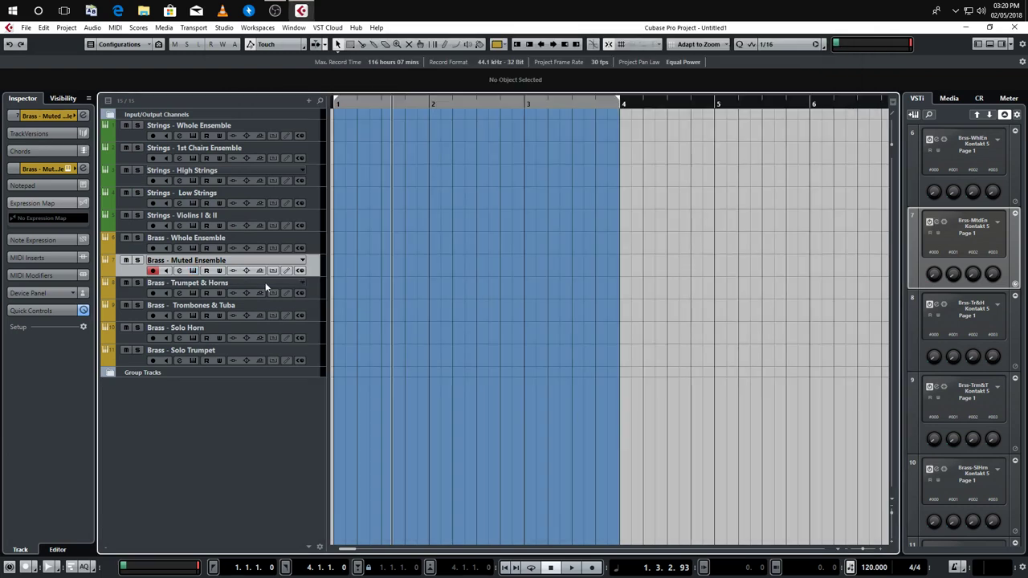
Load 03. Trumpet & Horns 8va Multi into the Brass - Trumpet & Horns track's Kontakt
left_click(321, 290)
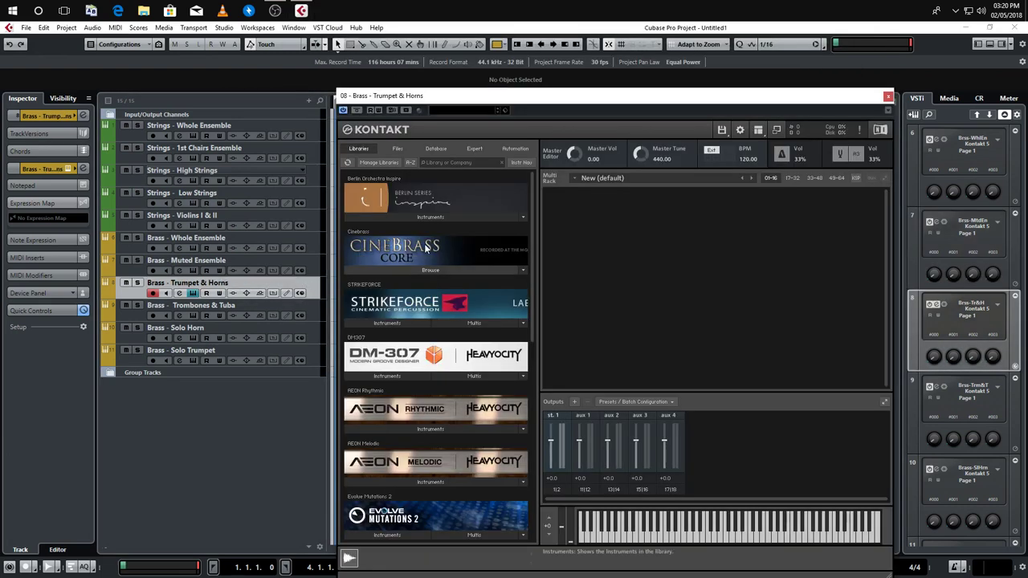
left_click_drag(408, 258, 685, 265)
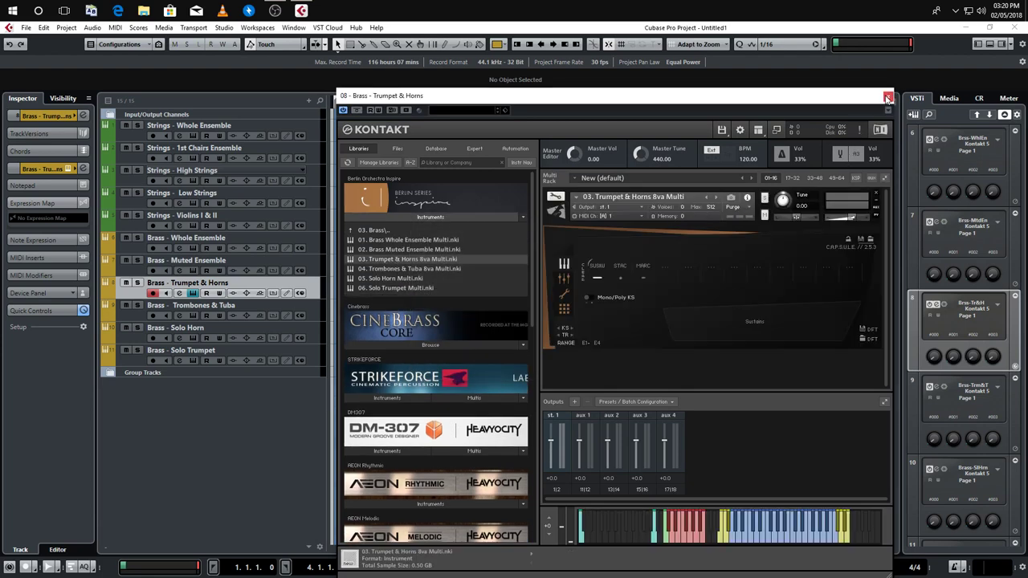
left_click(888, 97)
Load 04. Trombones & Tuba 8va Multi into the Brass - Trombones & Tuba track's Kontakt
left_click(311, 306)
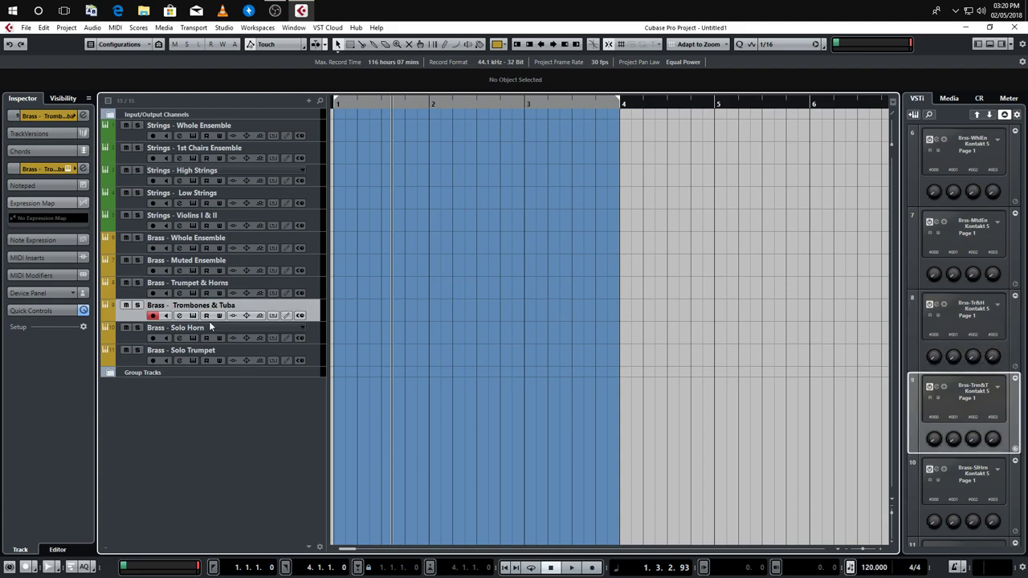
left_click(192, 316)
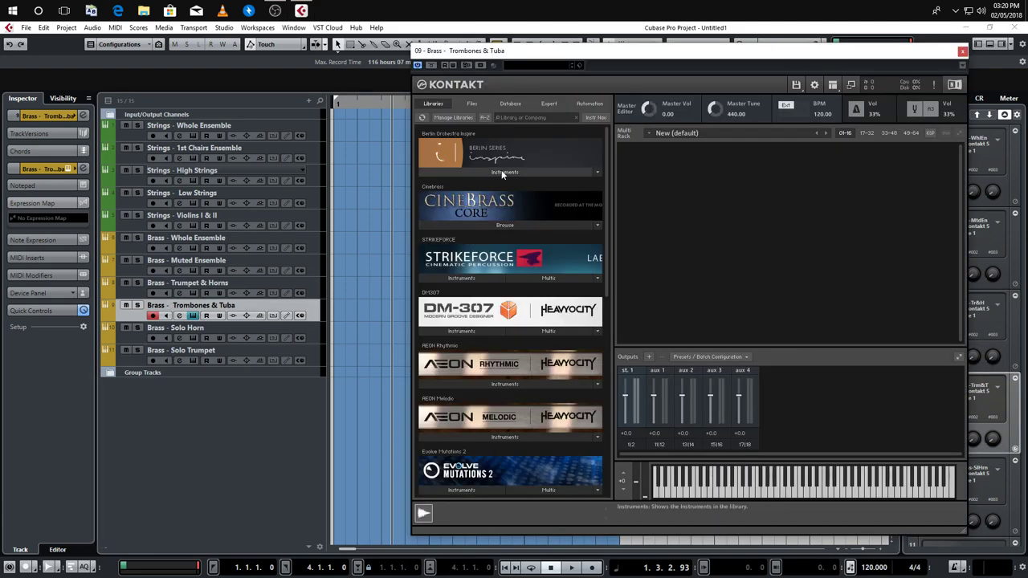
left_click(502, 169)
left_click_drag(481, 215, 504, 218)
left_click(499, 227)
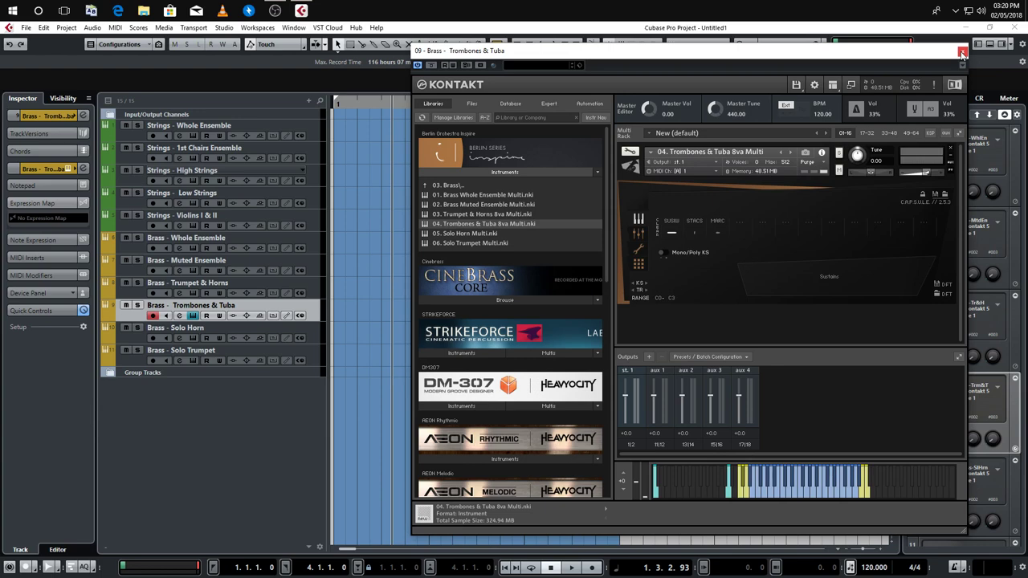
left_click(962, 53)
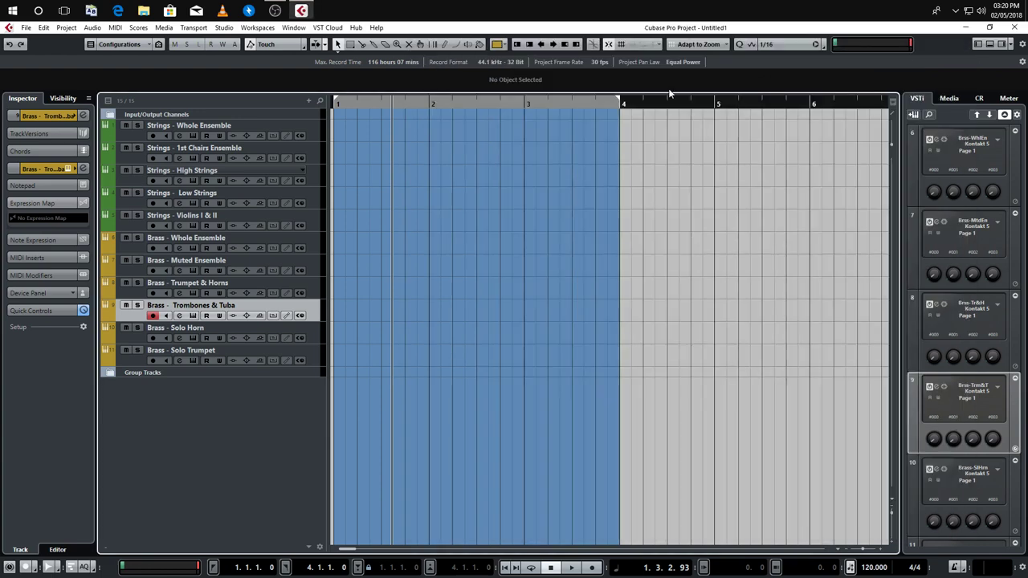
Load 05. Solo Horn Multi from Berlin Orchestra Inspire into the Brass - Solo Horn track's Kontakt
left_click(285, 342)
left_click(178, 340)
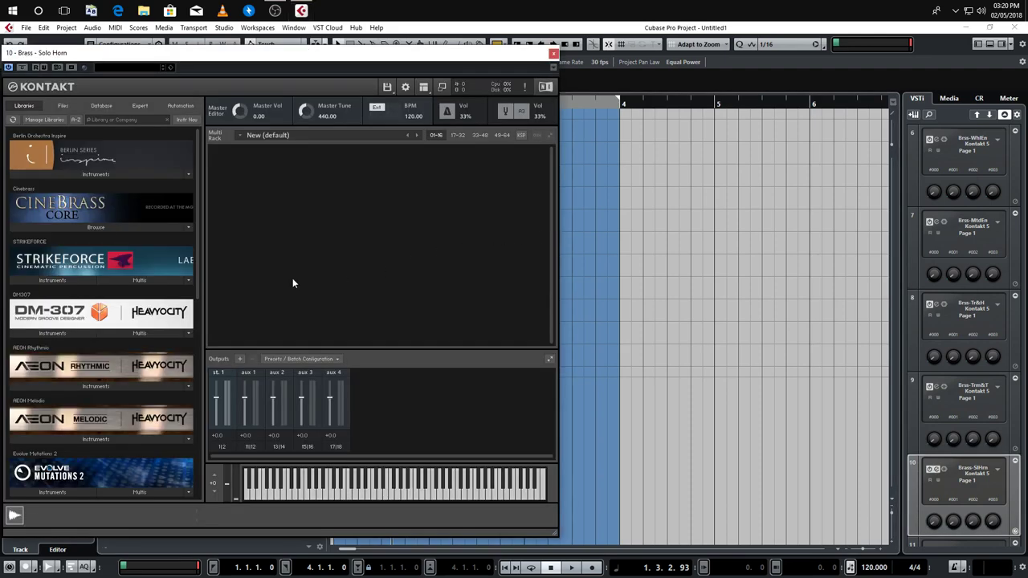
left_click_drag(231, 61, 584, 71)
left_click(440, 172)
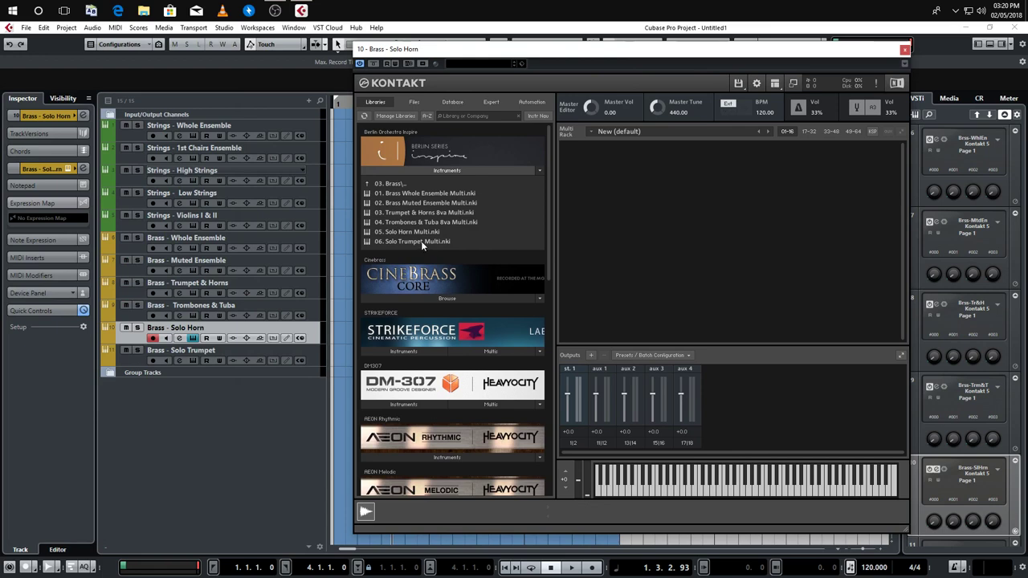
left_click_drag(422, 232, 799, 223)
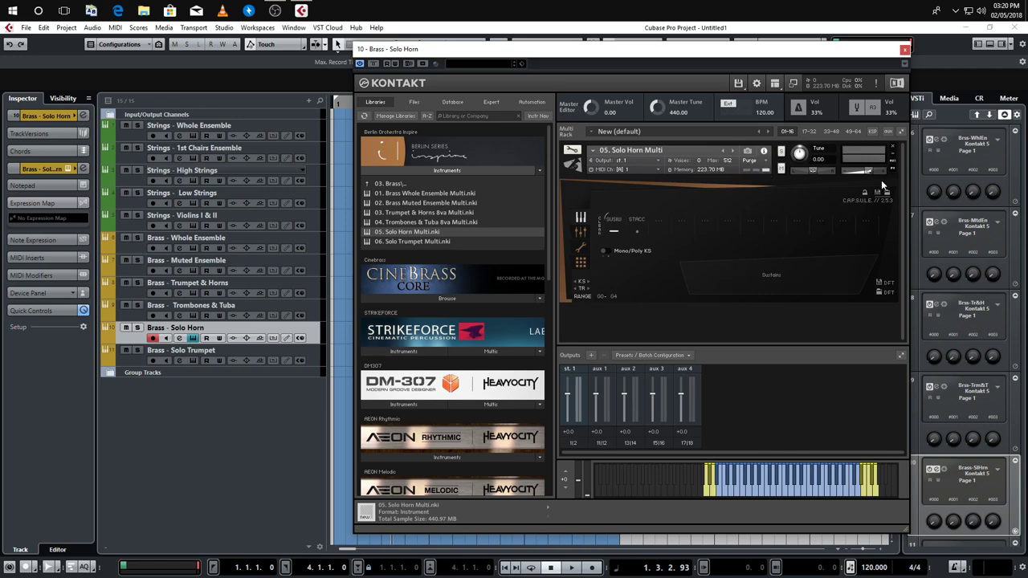
left_click(904, 50)
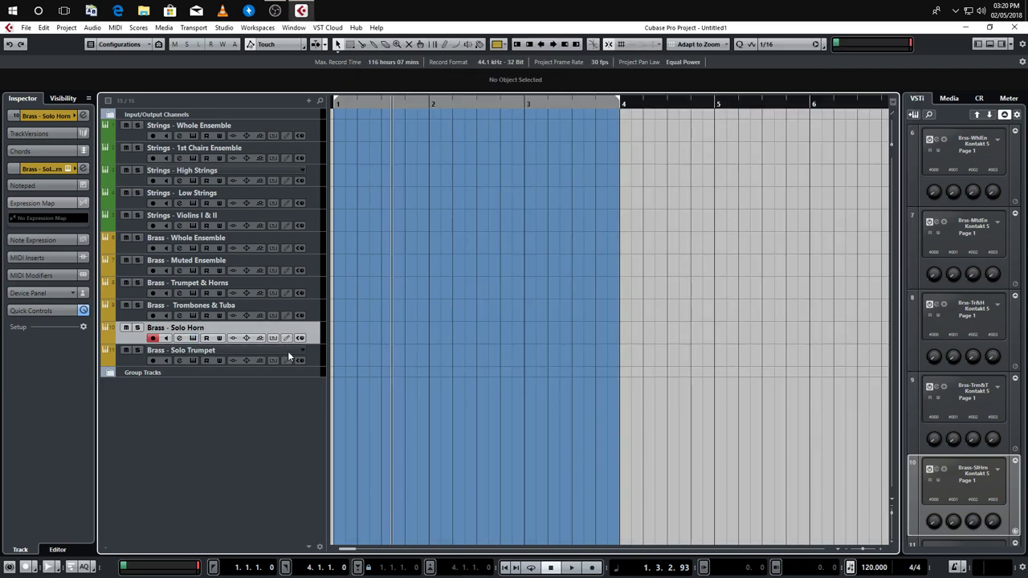
Load 06. Solo Trumpet Multi from Berlin Orchestra Inspire into the Brass - Solo Trumpet track's Kontakt
left_click(319, 354)
left_click(194, 361)
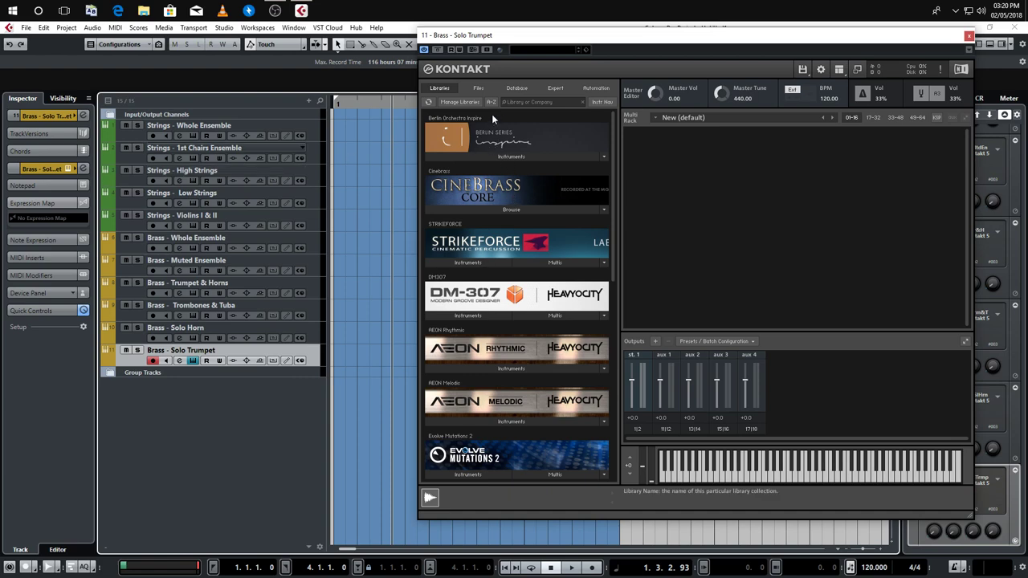
left_click(480, 156)
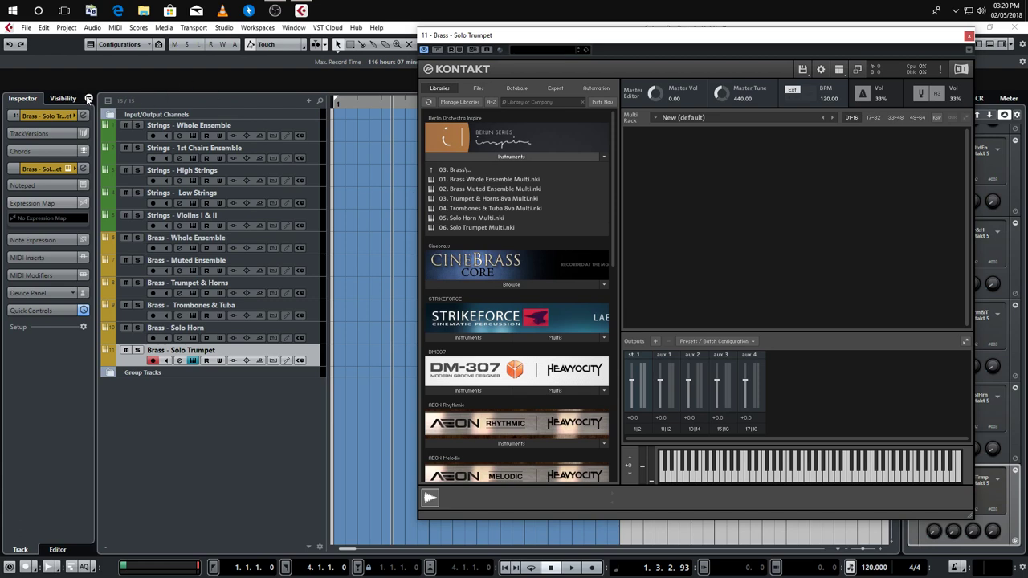
left_click(491, 227)
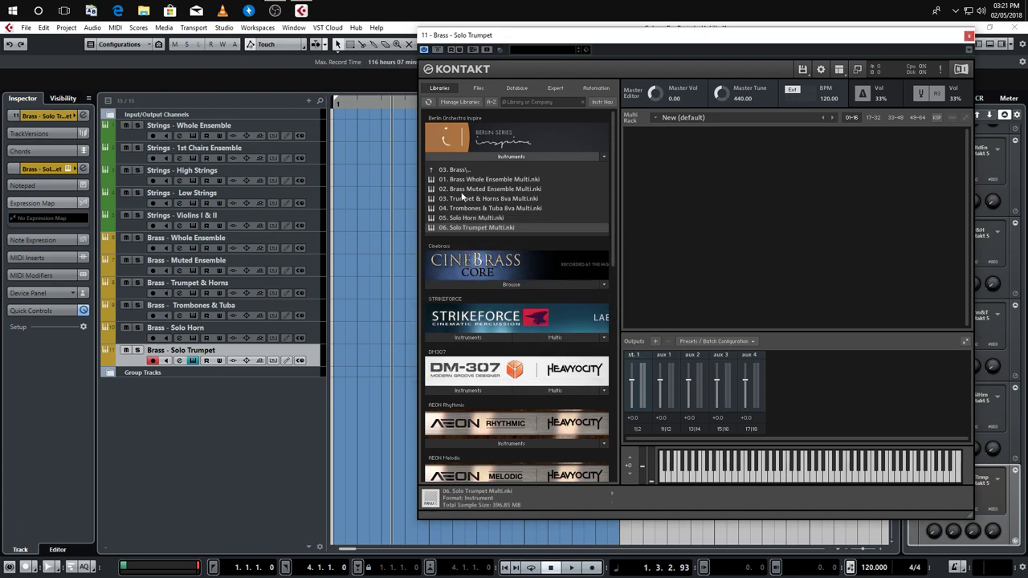
Search the project's tracks for "brass" and "brass - stacc", clear the search text and close the track finder
left_click(319, 99)
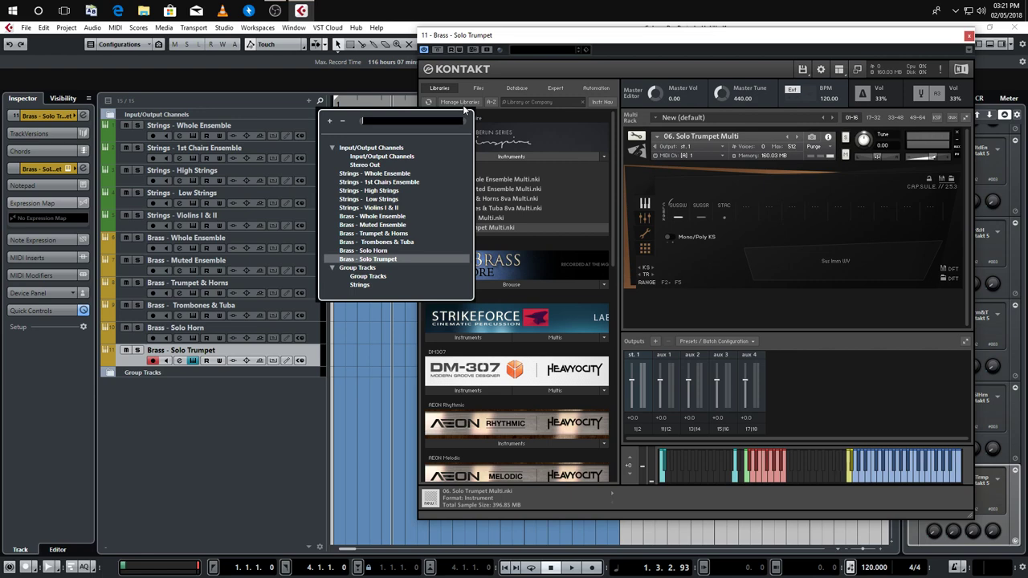
type("brass")
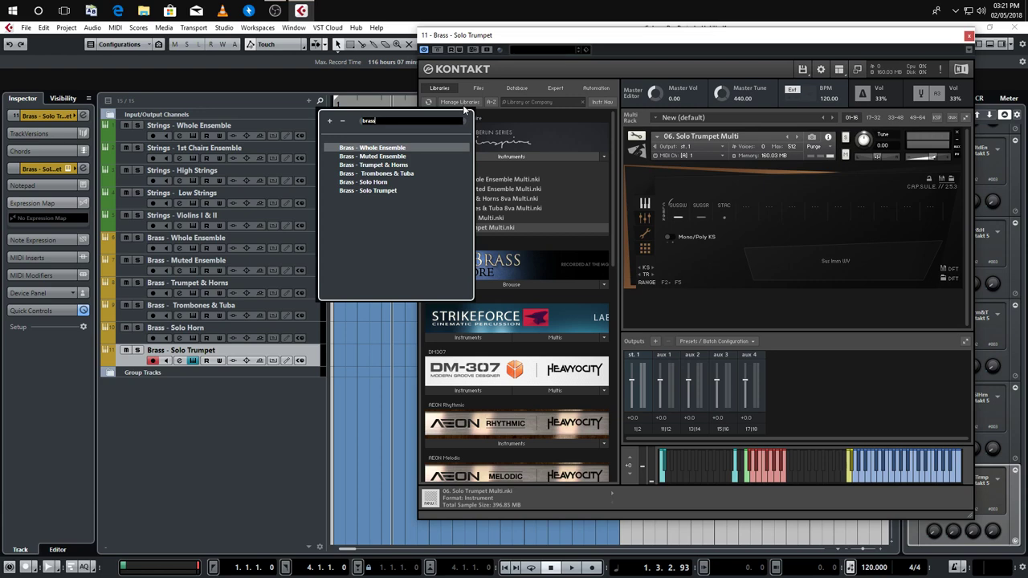
type(" - stacc")
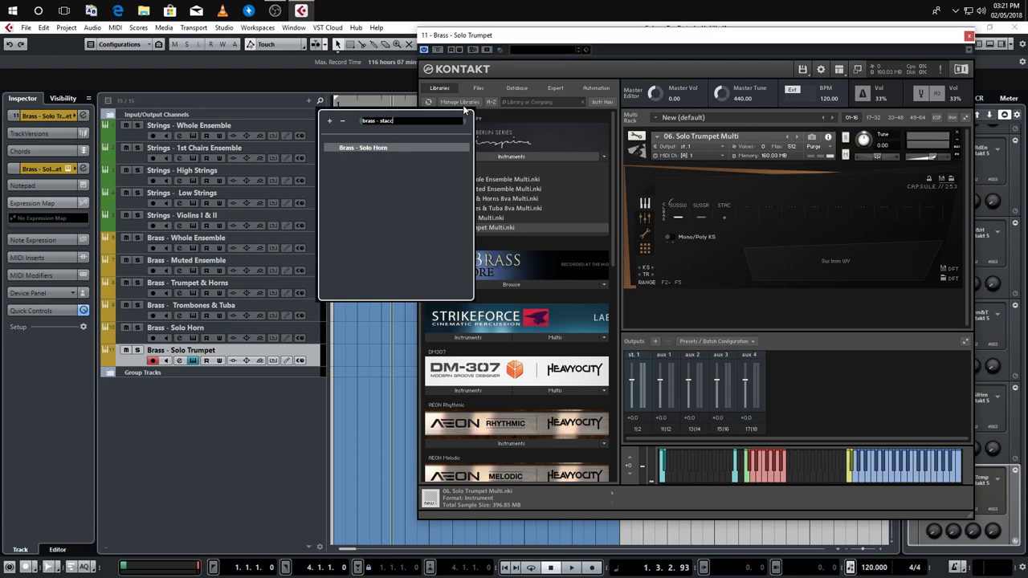
key("BackSpace")
key("BackSpace")
key("BackSpace")
key("BackSpace")
key("BackSpace")
key("BackSpace")
key("BackSpace")
key("BackSpace")
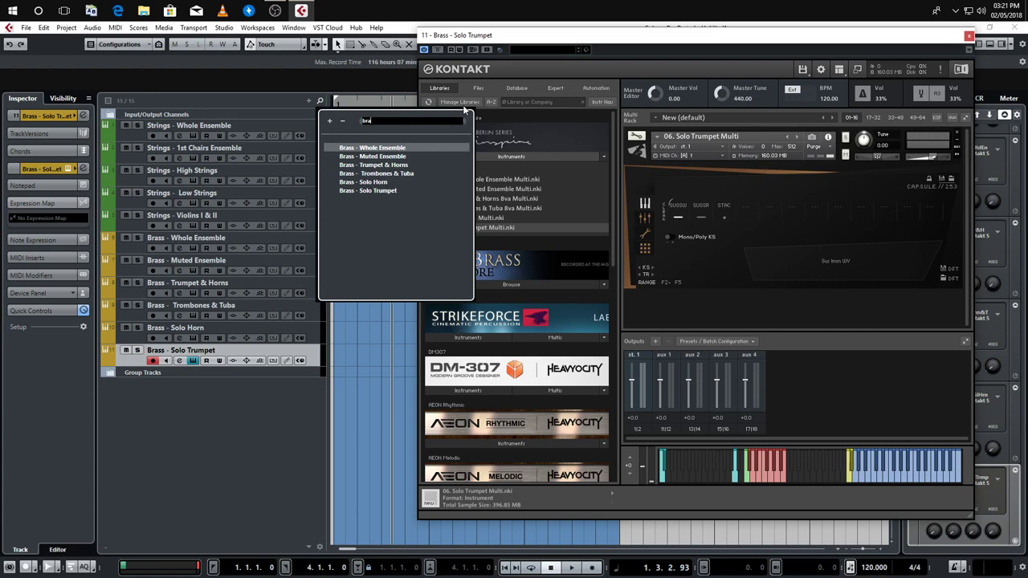
key("BackSpace")
key("BackSpace")
key("BackSpace")
key("Escape")
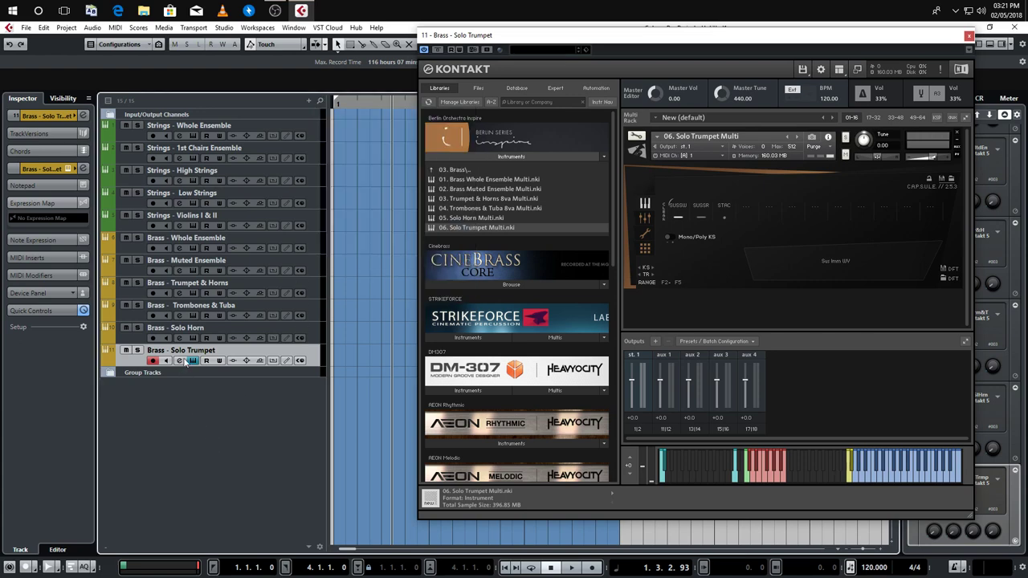
Remove the extra space from the Brass - Trombones & Tuba track name and close the Solo Trumpet Kontakt window
double_click(192, 305)
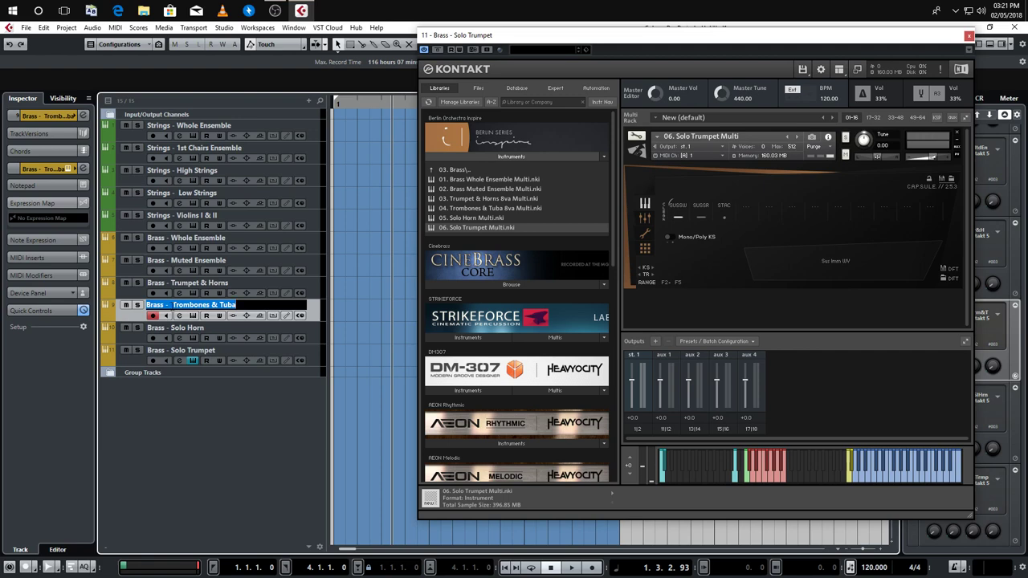
key("Return")
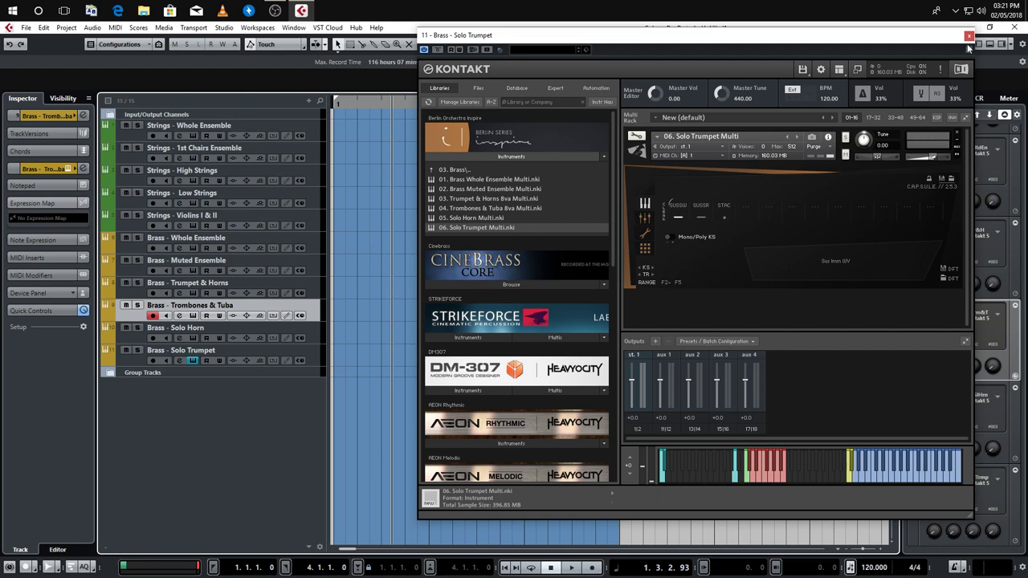
left_click_drag(924, 41, 769, 59)
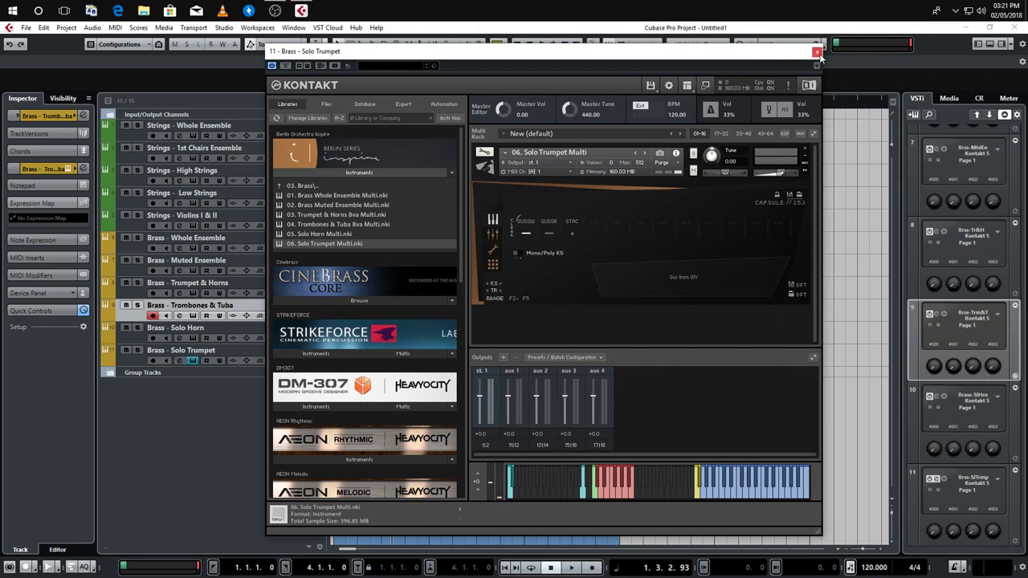
left_click(817, 53)
Route the six brass channels to a new stereo group channel named "Brass" and give it the brass tracks' gold colour
left_click(313, 240)
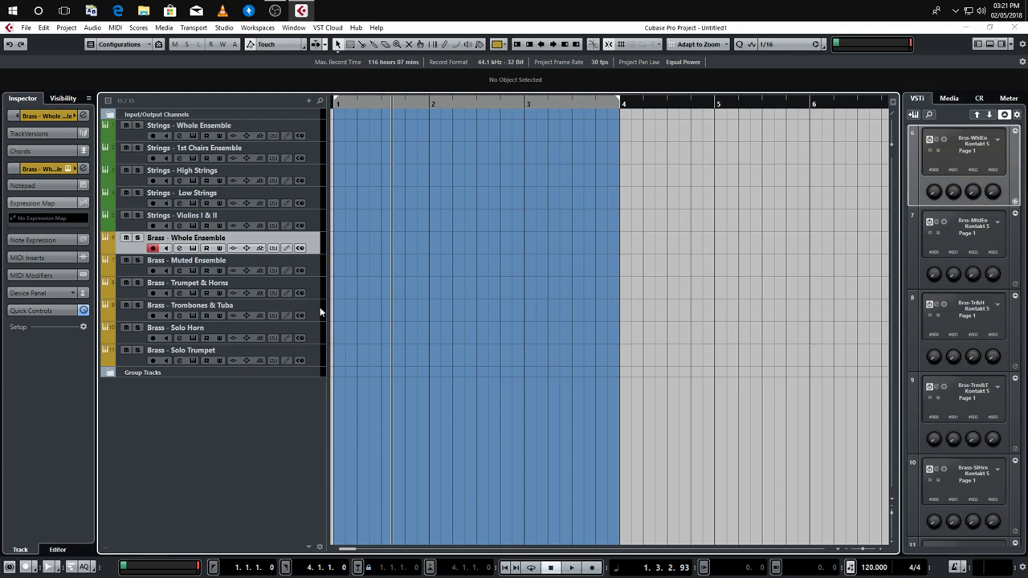
key("F3")
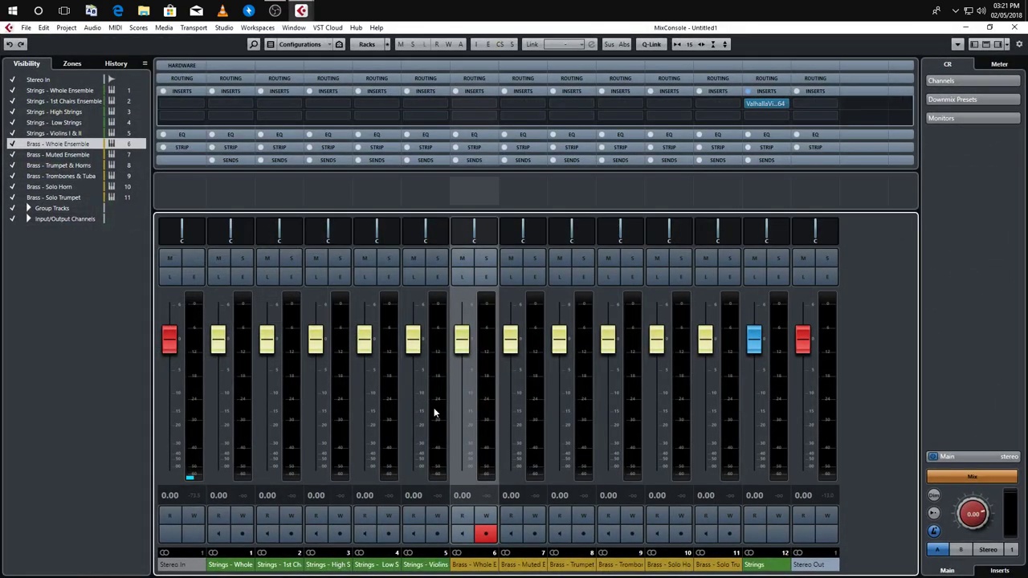
left_click(718, 565, "shift")
right_click(720, 564)
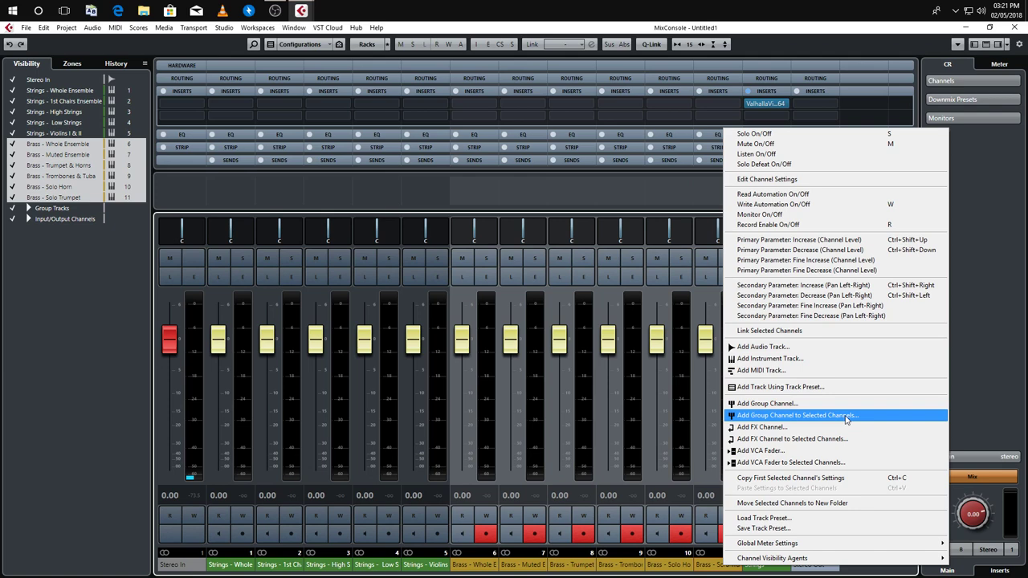
left_click(846, 417)
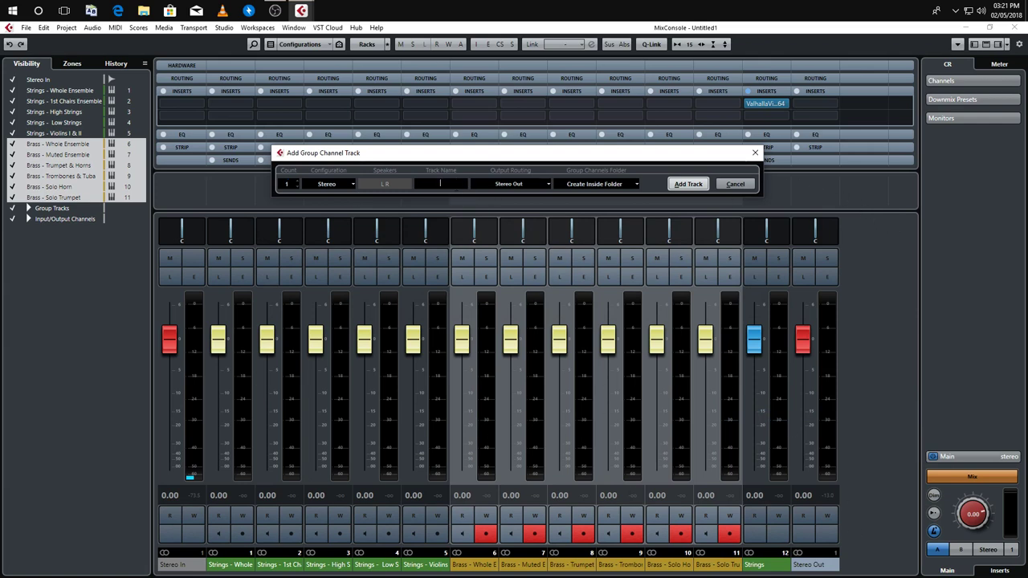
type("Brass")
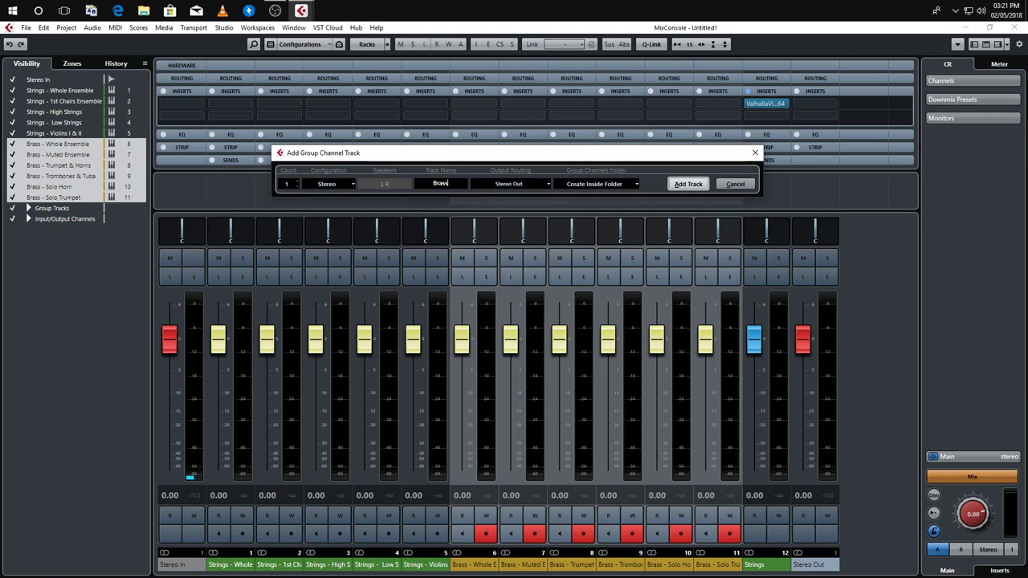
left_click(684, 187)
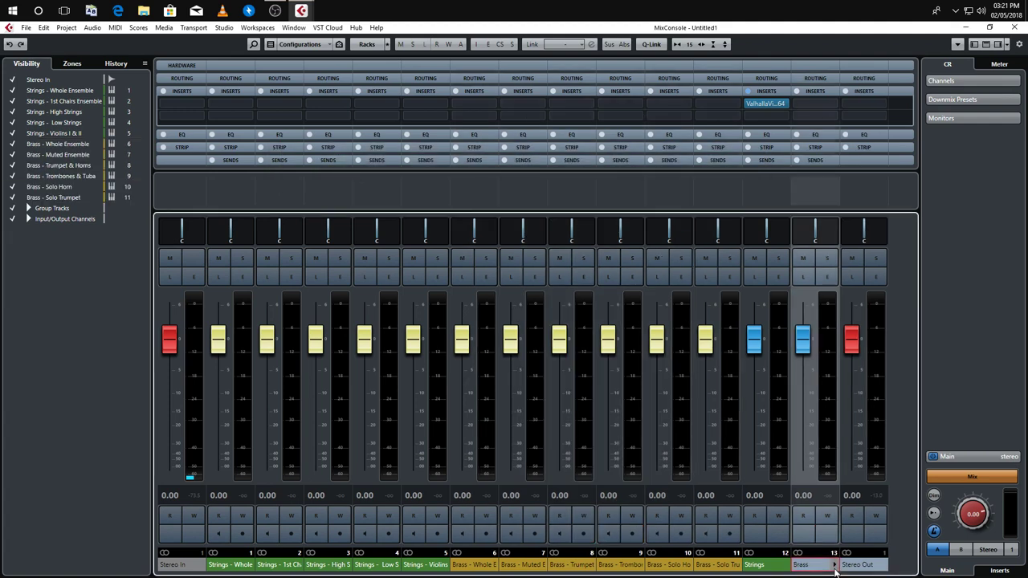
left_click(816, 552)
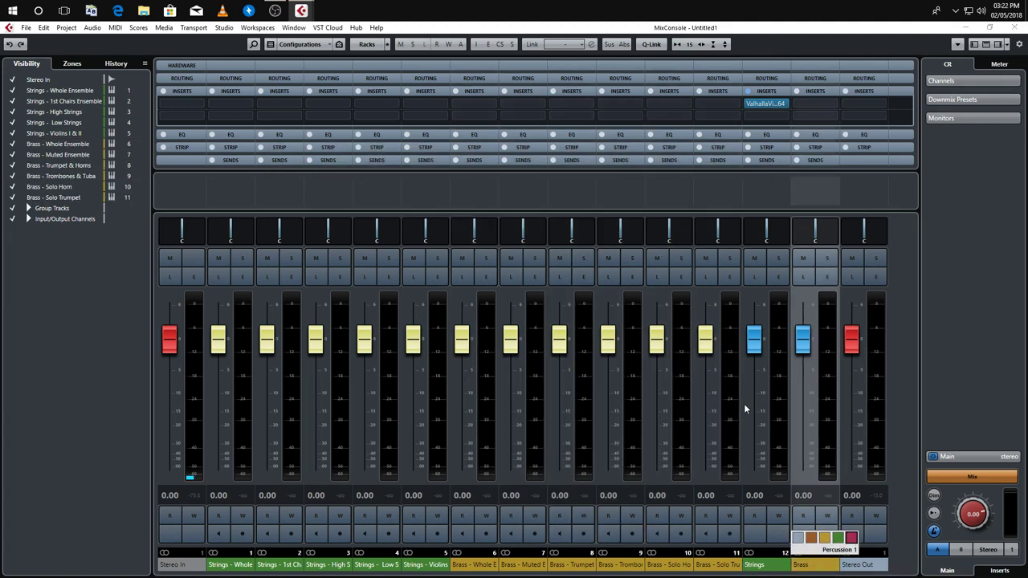
Move the Strings and Brass group channels and the Stereo Out channel into the MixConsole's right zone
left_click(923, 274)
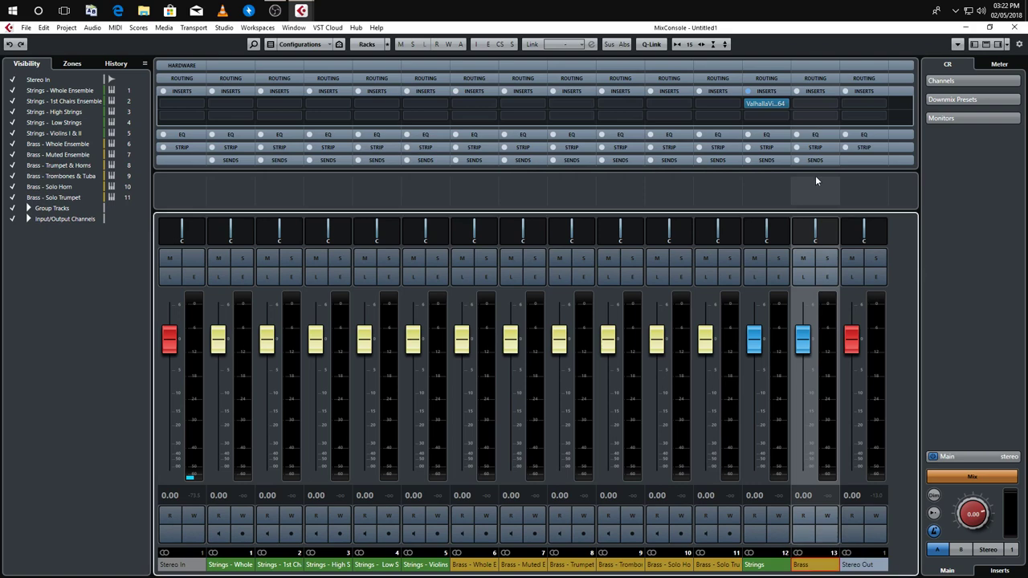
left_click(71, 64)
double_click(56, 208)
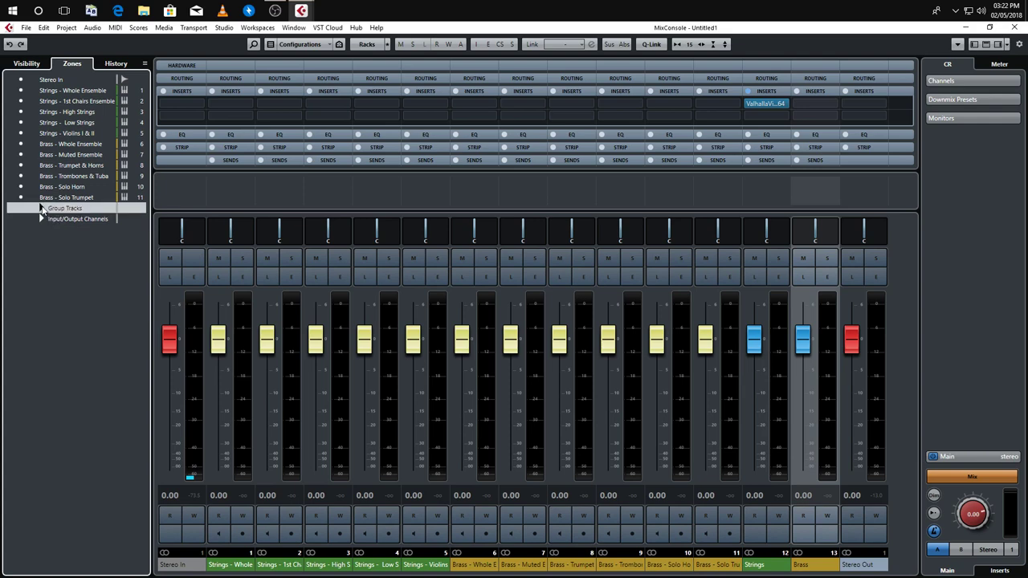
left_click(28, 230)
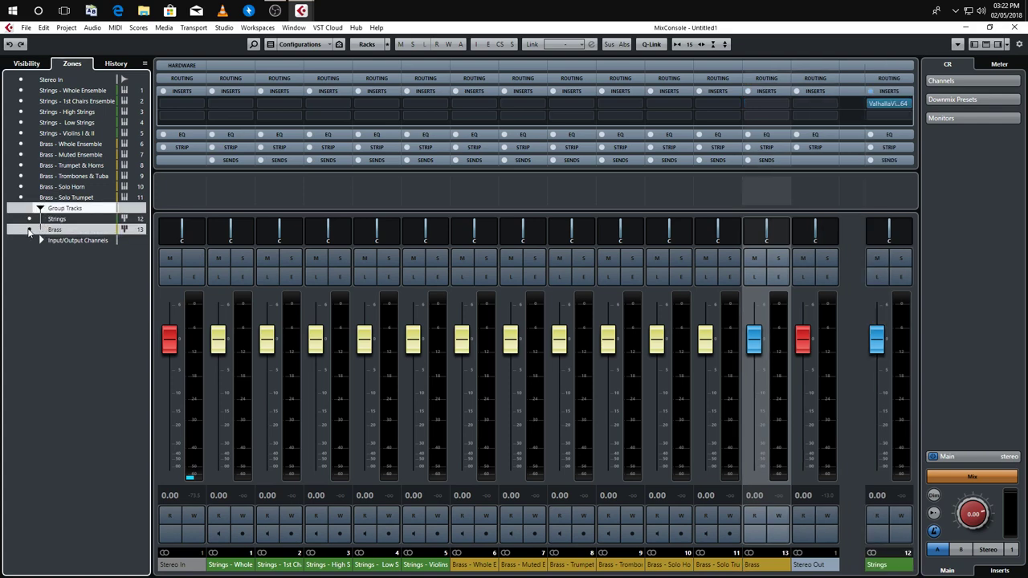
left_click(29, 218)
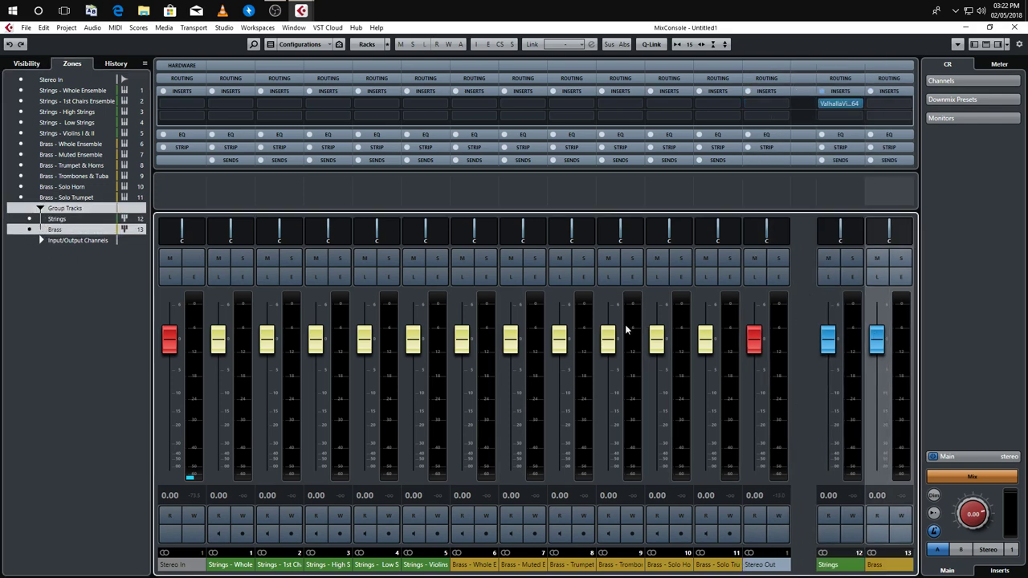
left_click(29, 239)
left_click(40, 240)
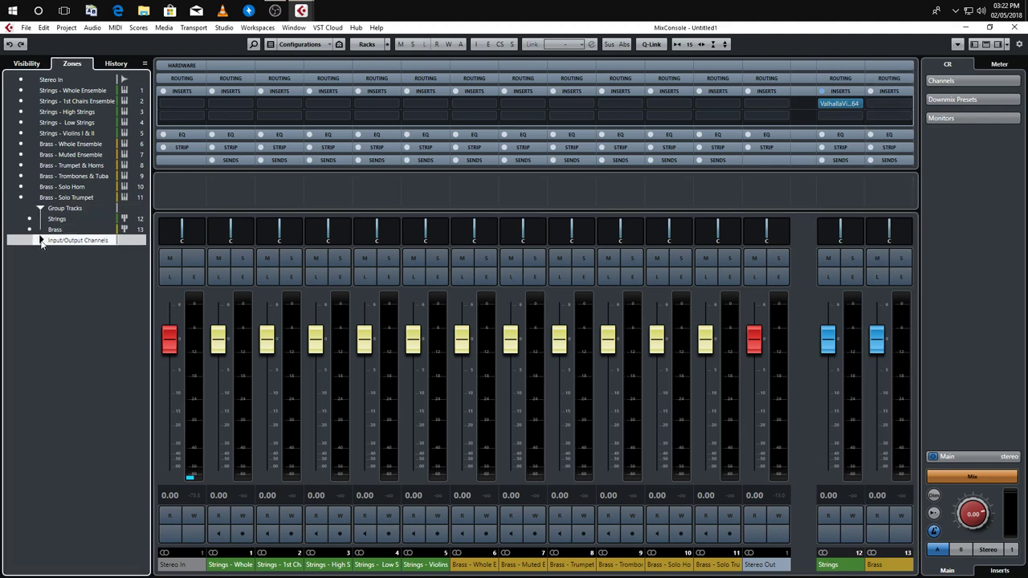
left_click(36, 250)
left_click(29, 252)
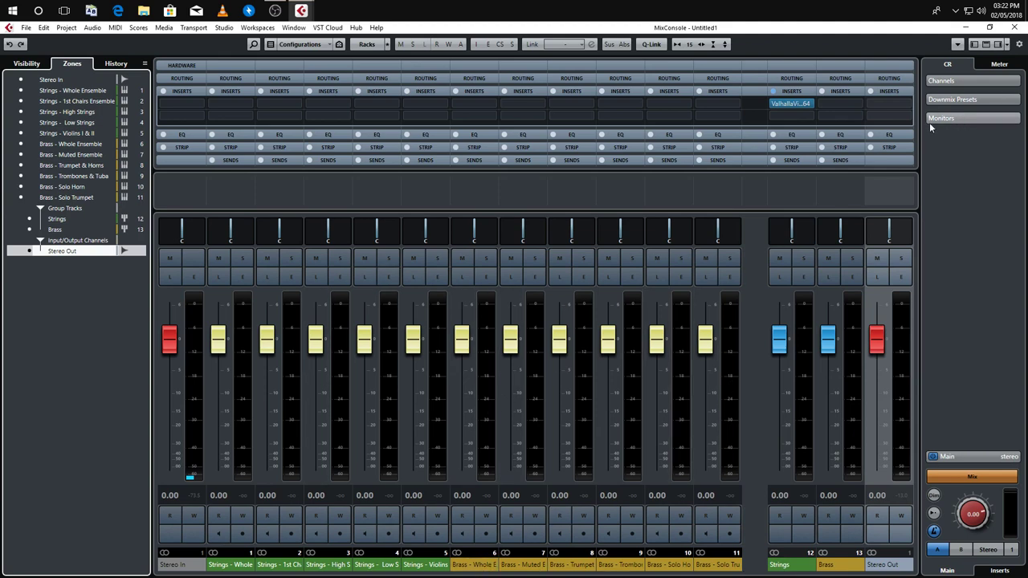
Copy the ValhallaVintageVerb insert from the Strings group to the Brass group, check both reverbs' settings and return to the project
left_click_drag(793, 103, 837, 108)
left_click(835, 103)
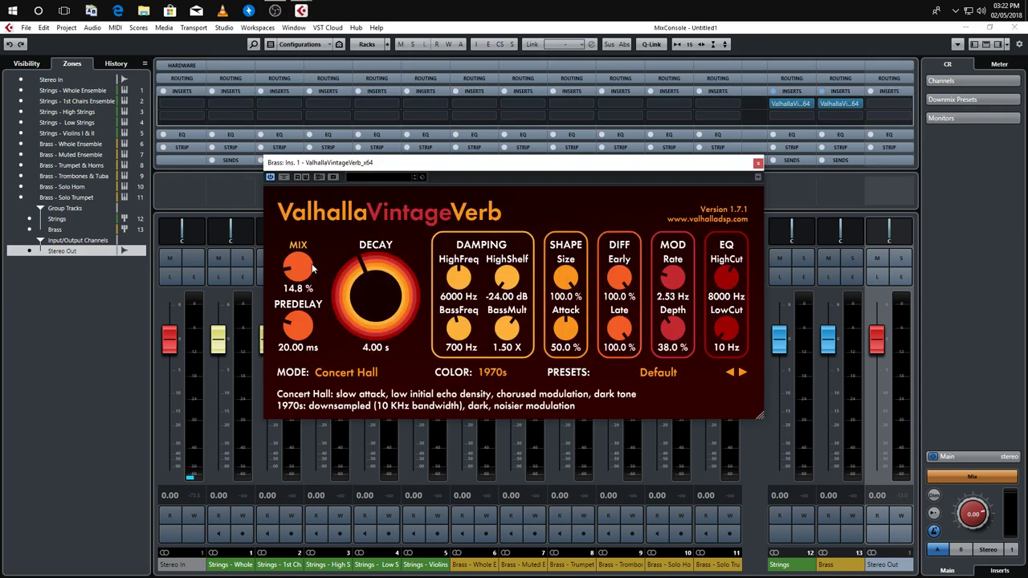
left_click(758, 163)
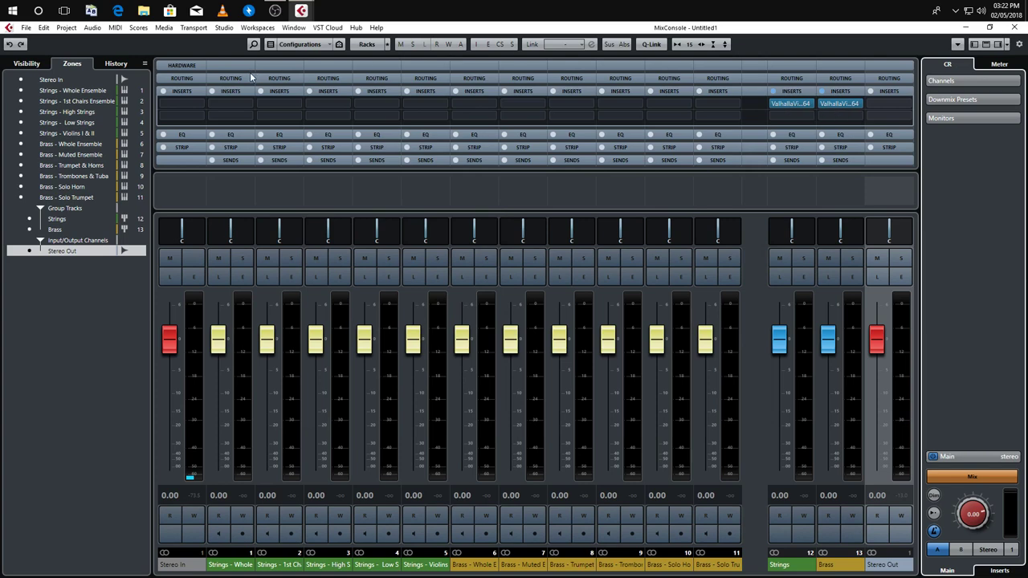
left_click(778, 103)
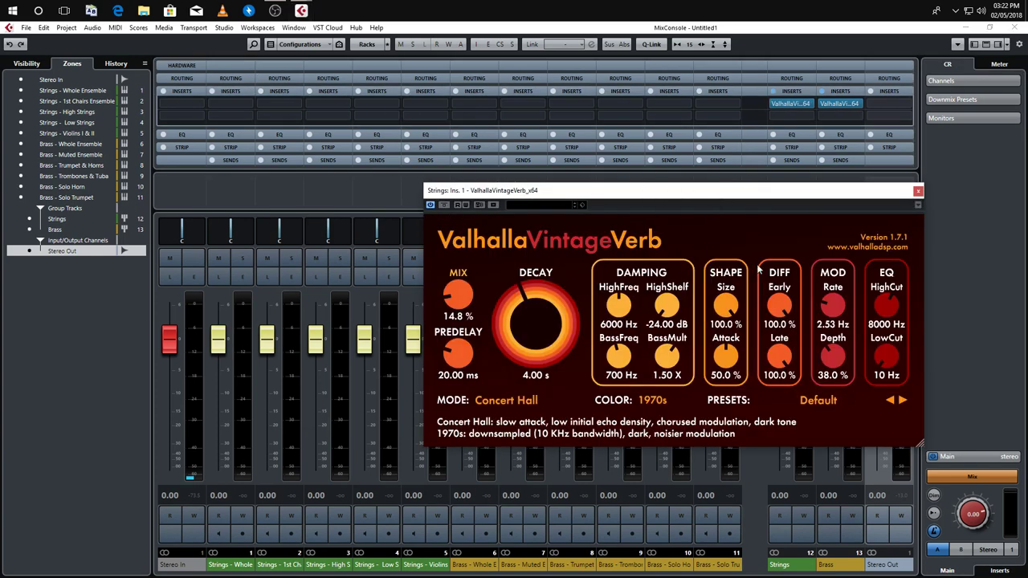
left_click(817, 399)
left_click(931, 217)
left_click(918, 192)
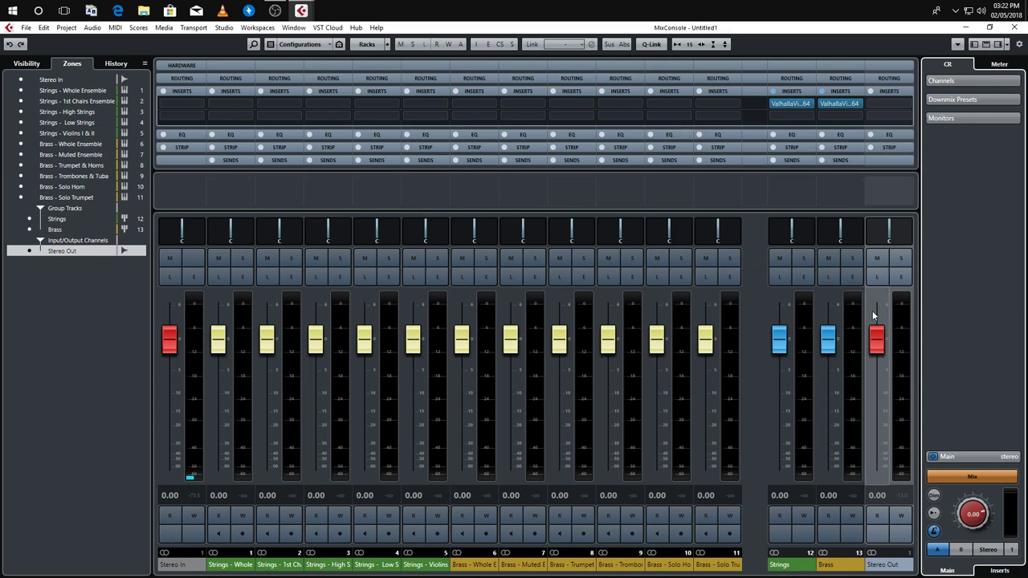
left_click(1014, 27)
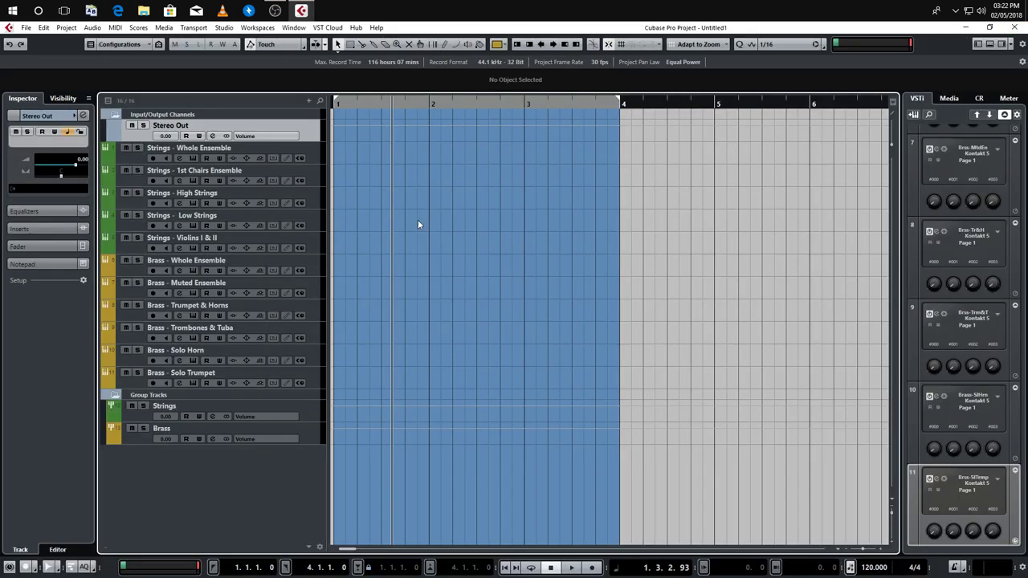
Collapse the Group Tracks folder and add a Kontakt 5 instrument track below Brass - Solo Trumpet, routed to Stereo Out
left_click(120, 396)
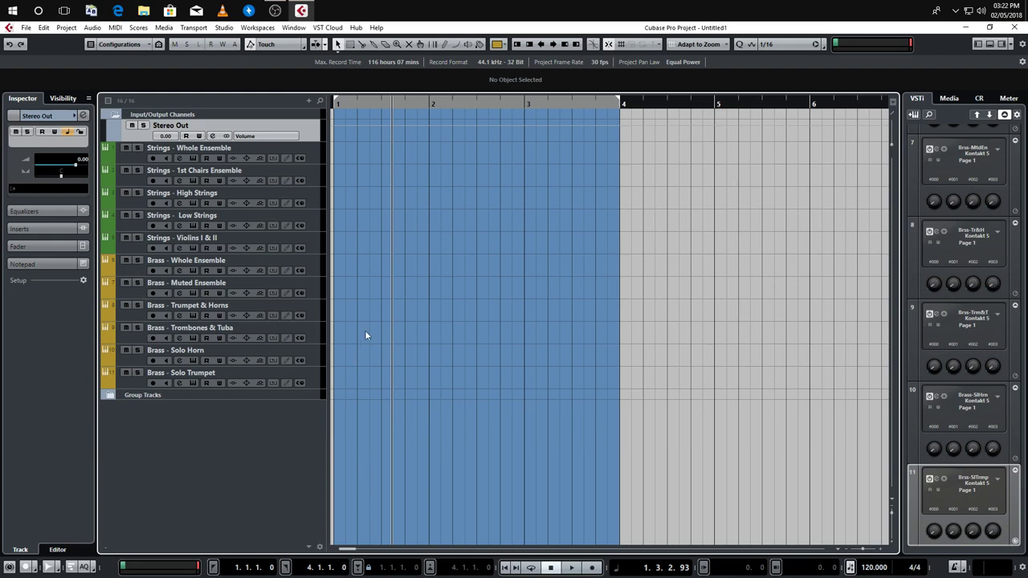
left_click(310, 376)
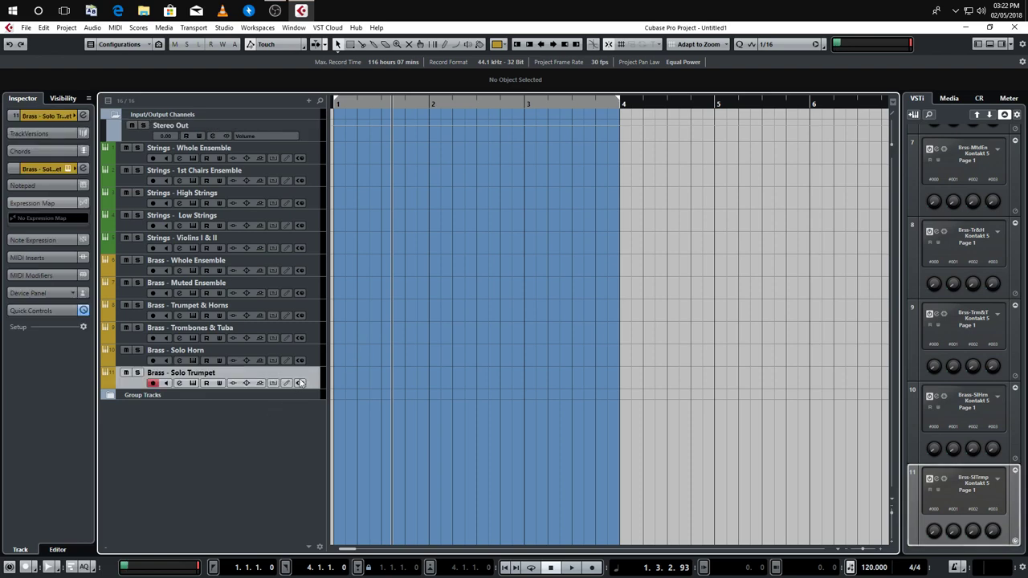
right_click(316, 378)
mouse_move(447, 145)
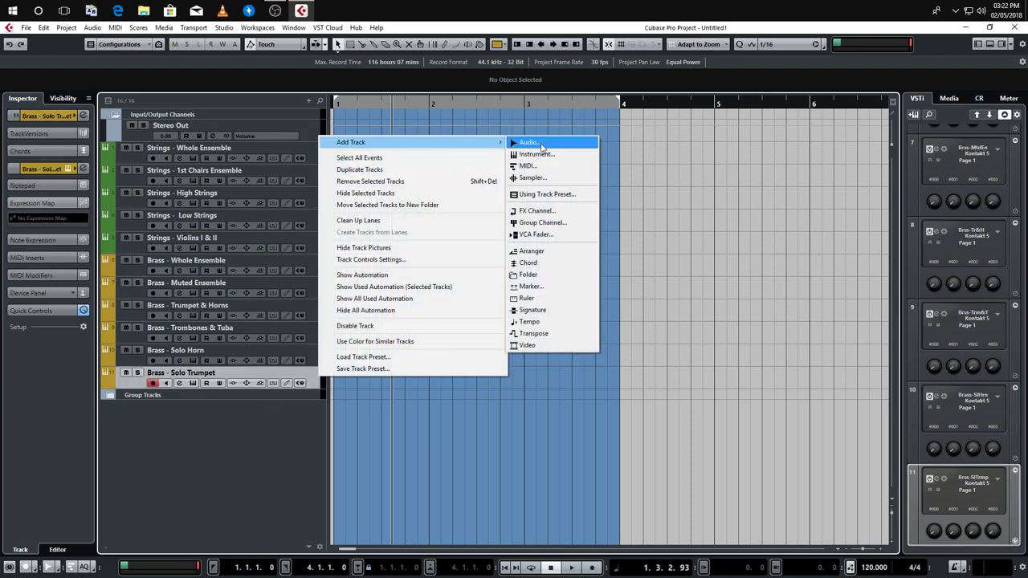
left_click(513, 154)
left_click(456, 222)
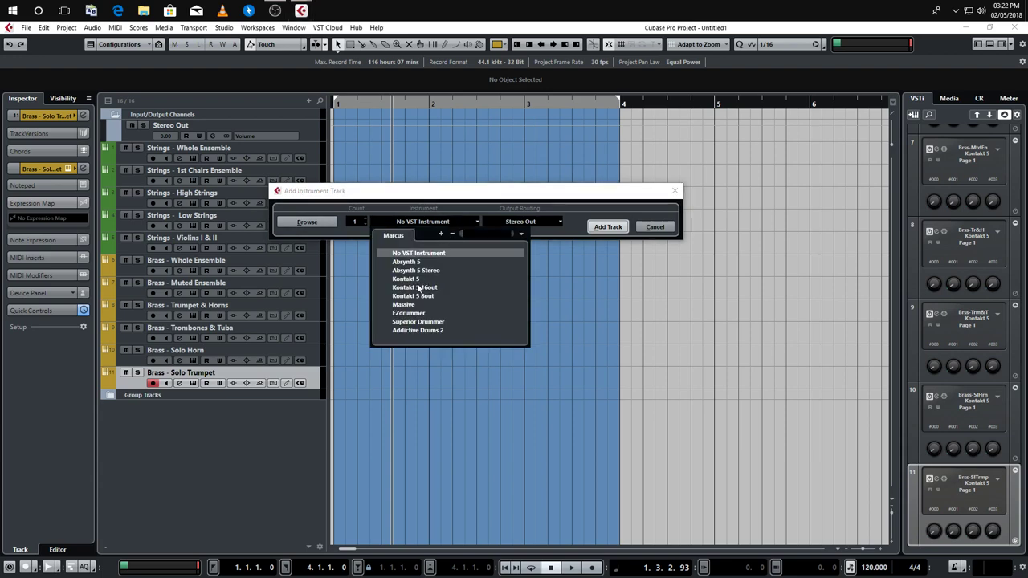
left_click(409, 298)
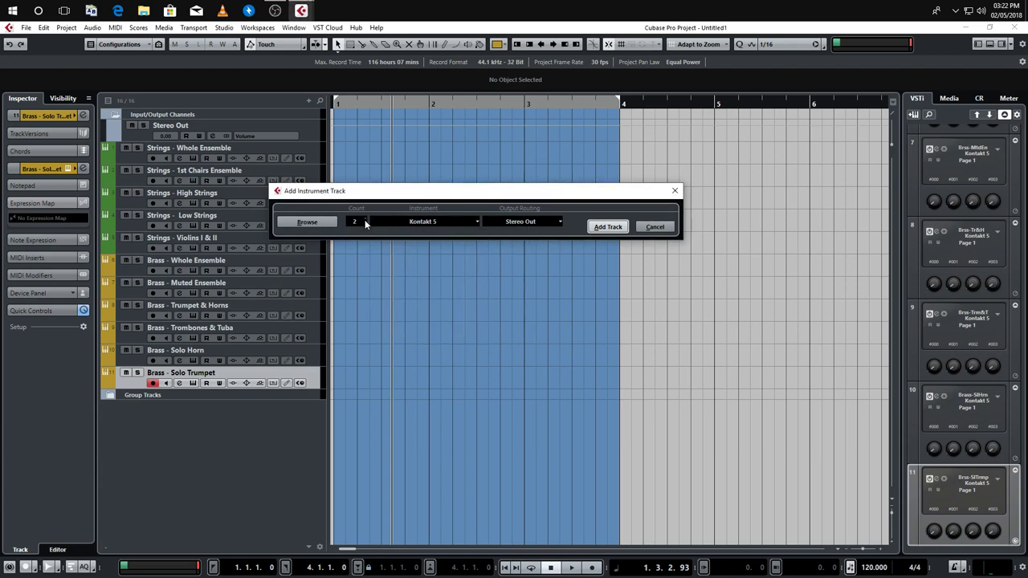
left_click(606, 226)
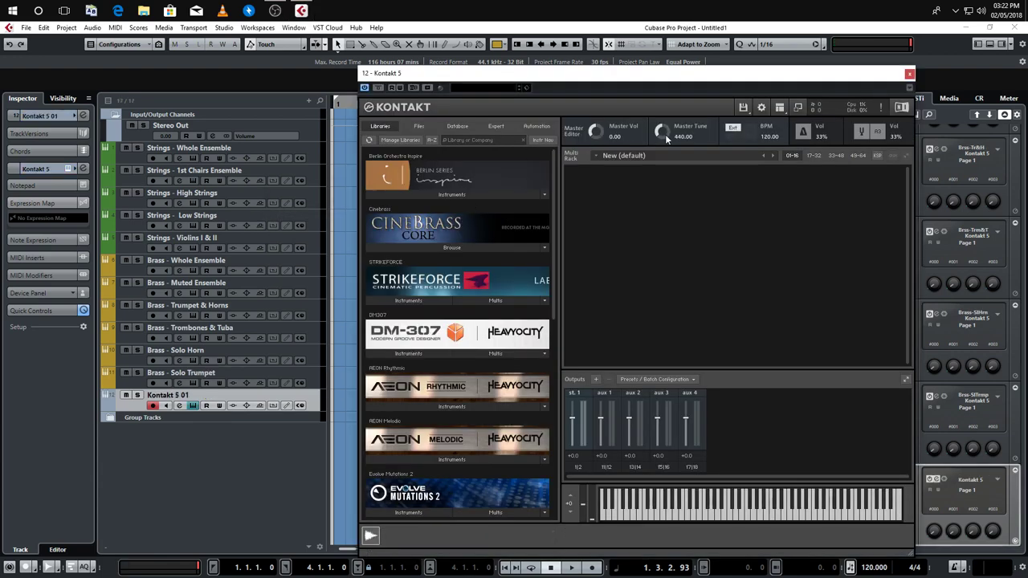
Load 01. Woodwinds Whole Ensemble Multi from Berlin Orchestra Inspire's 04. Woodwinds folder into the new track's Kontakt
left_click_drag(662, 77, 649, 69)
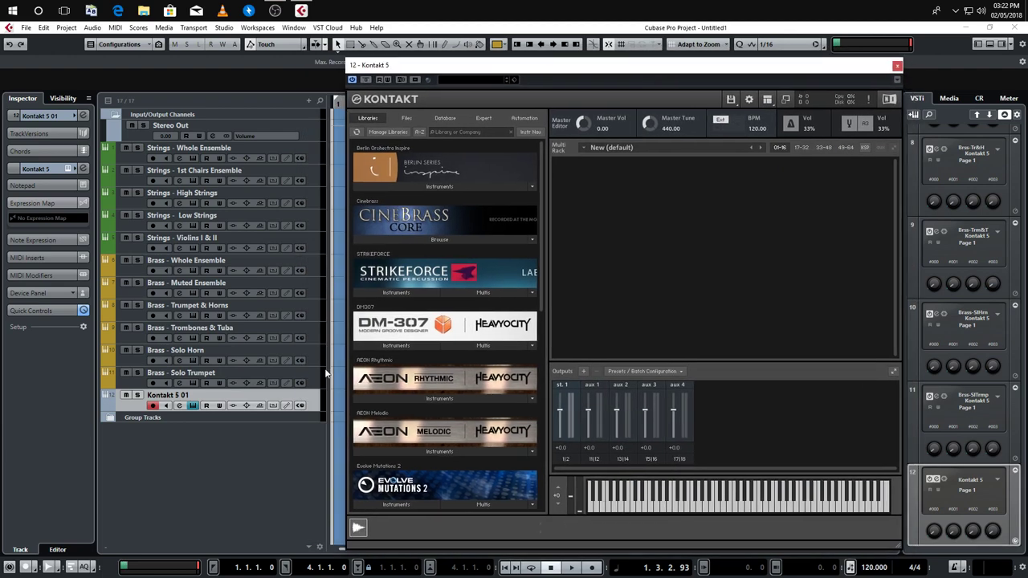
left_click(424, 185)
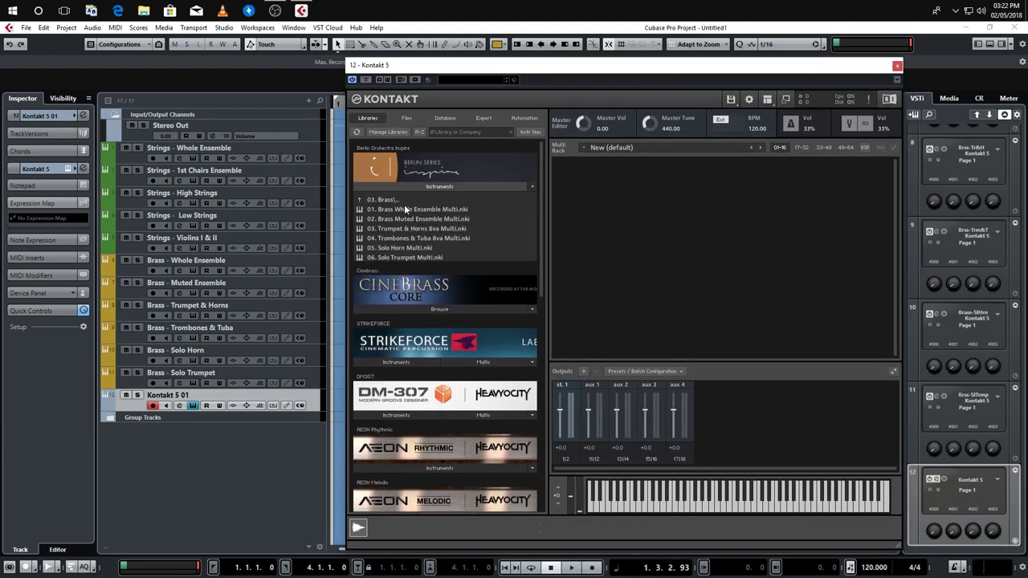
left_click(401, 201)
left_click(400, 238)
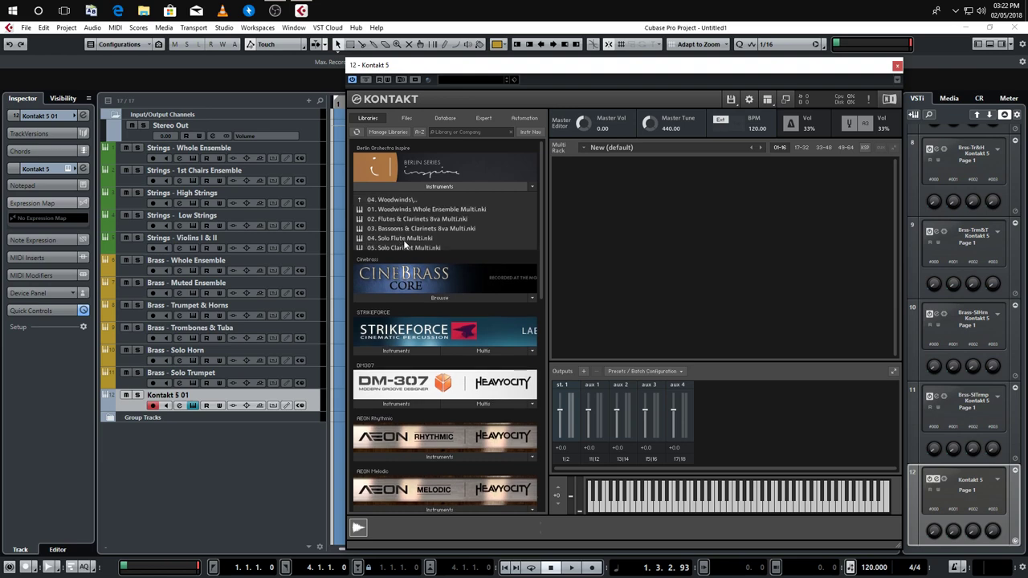
left_click_drag(426, 210, 566, 265)
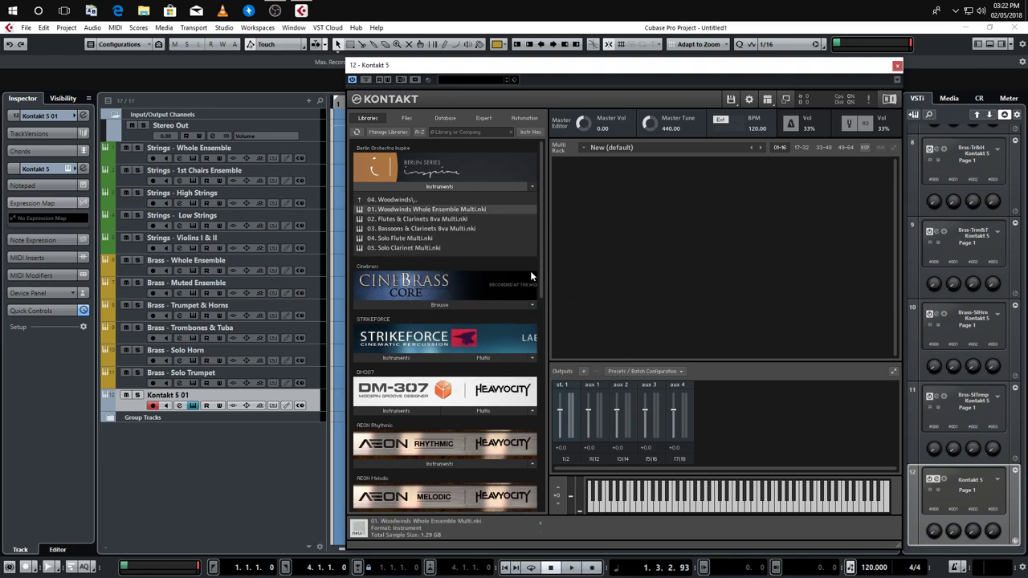
Rename the new Kontakt track as "Woodwinds - Whole Ensemble"
double_click(169, 394)
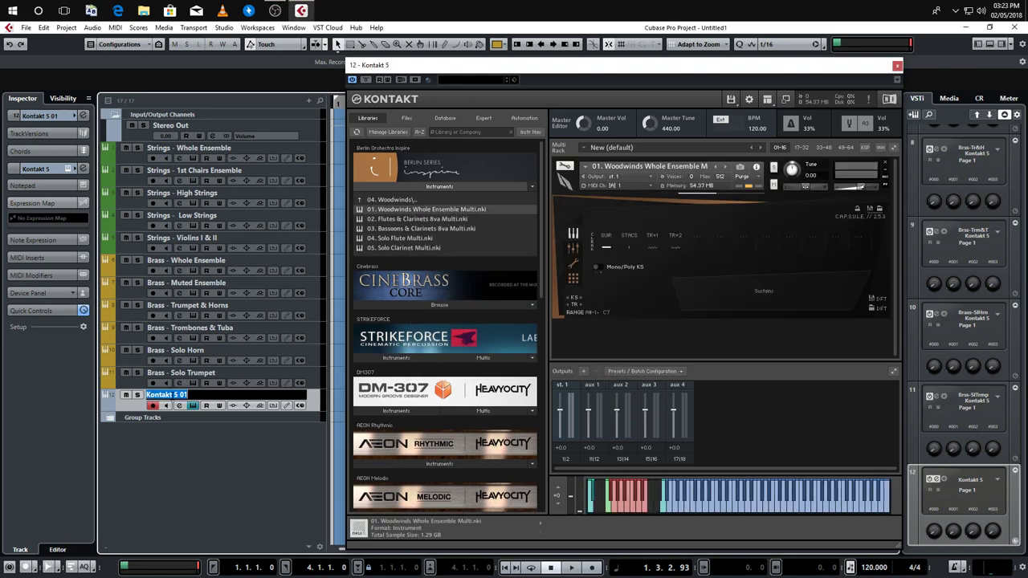
type("Woodwinds -0")
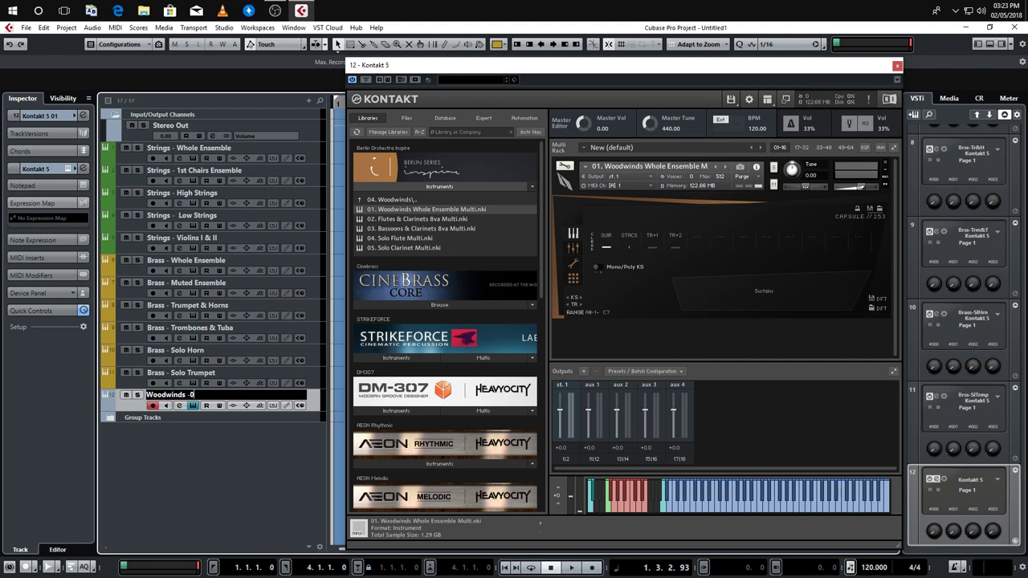
type("Whole Ensemble")
key("Return")
Duplicate the Woodwinds - Whole Ensemble track and load 02. Flutes & Clarinets 8va Multi into the copy's Kontakt, replacing its patch
right_click(133, 167)
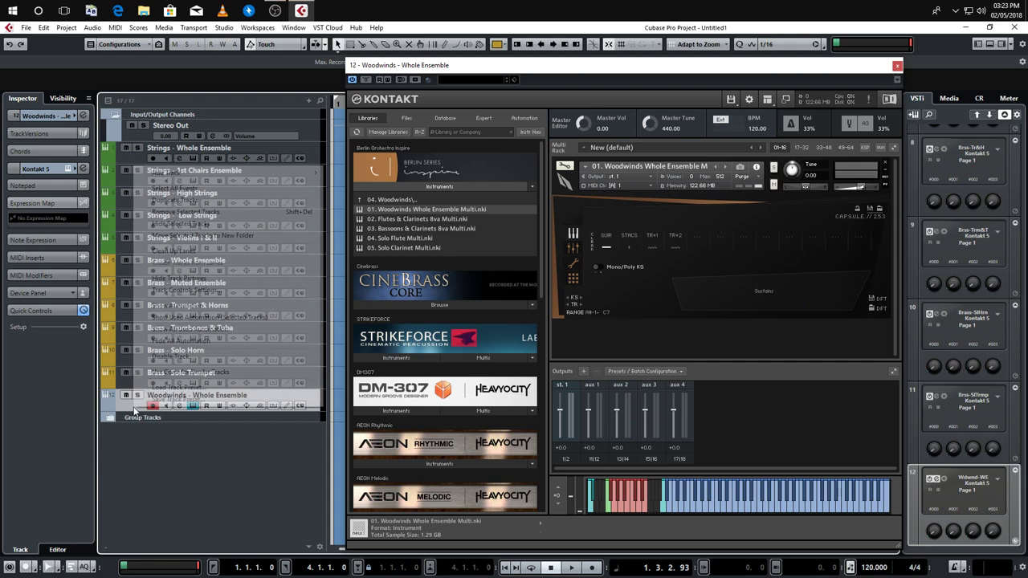
key("Escape")
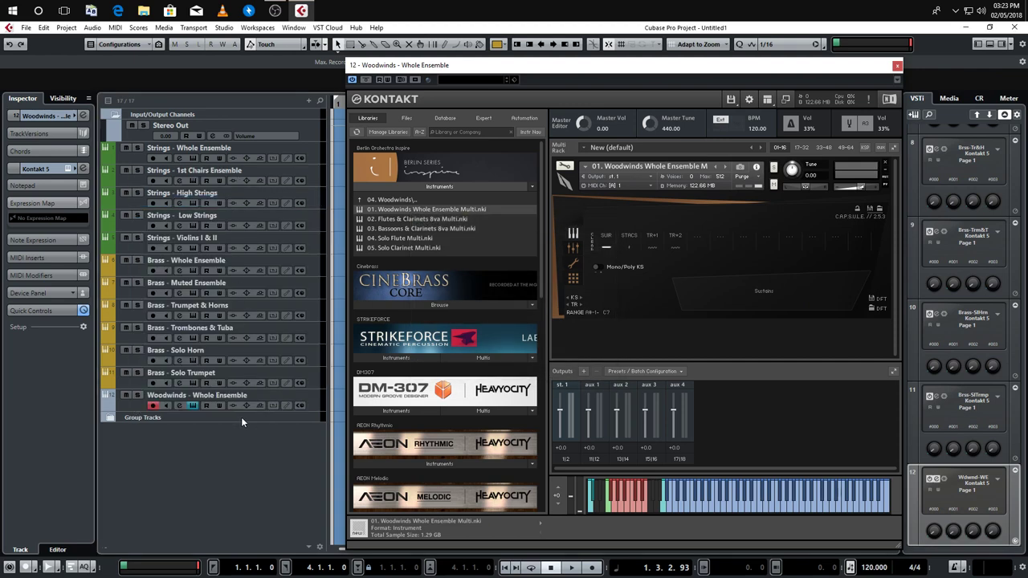
left_click(897, 65)
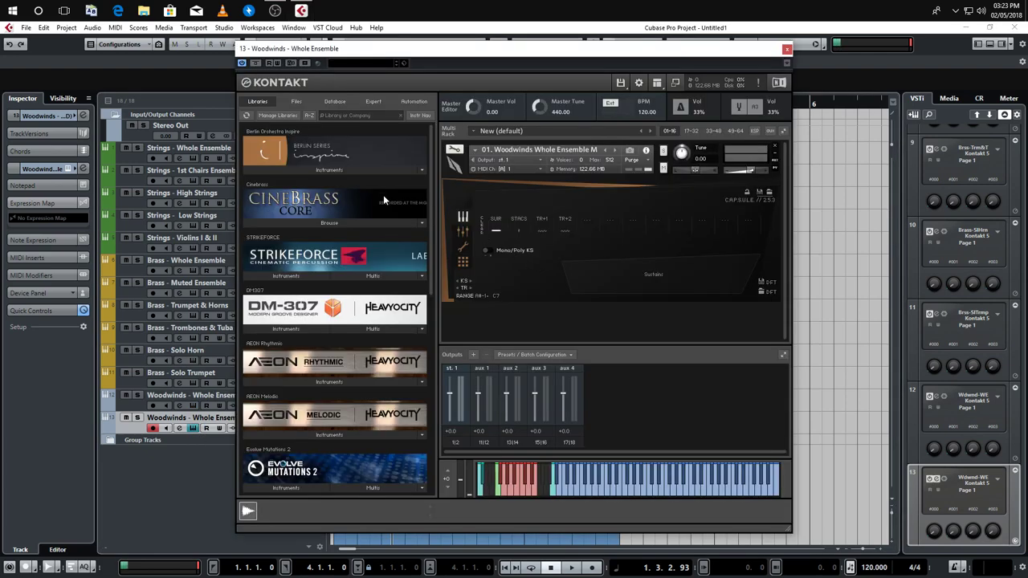
left_click(351, 168)
double_click(313, 202)
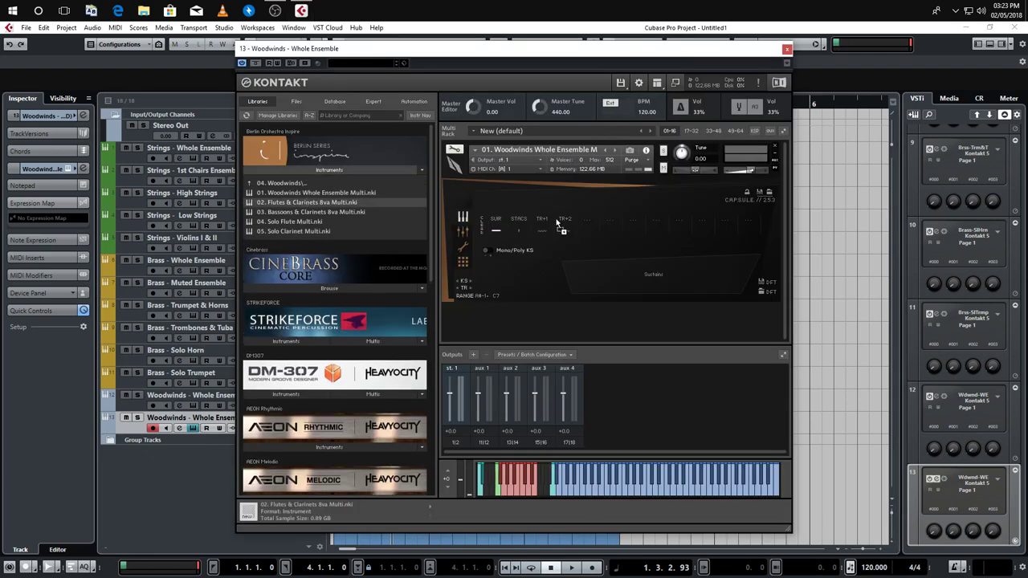
left_click_drag(475, 53, 588, 63)
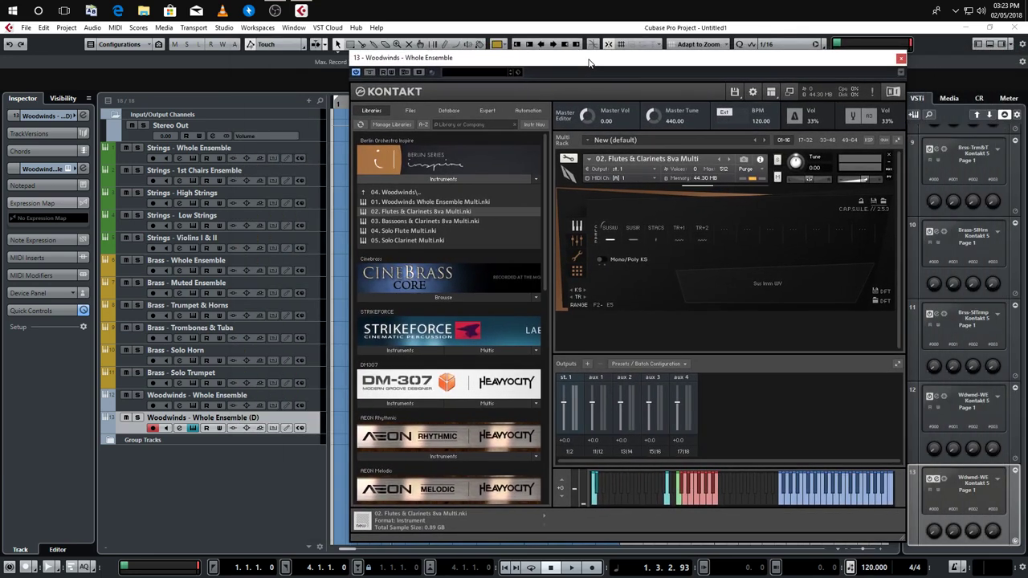
Rename the duplicated woodwinds track as "Woodwinds - Flutes & Clarinets"
double_click(231, 415)
left_click_drag(192, 418, 321, 417)
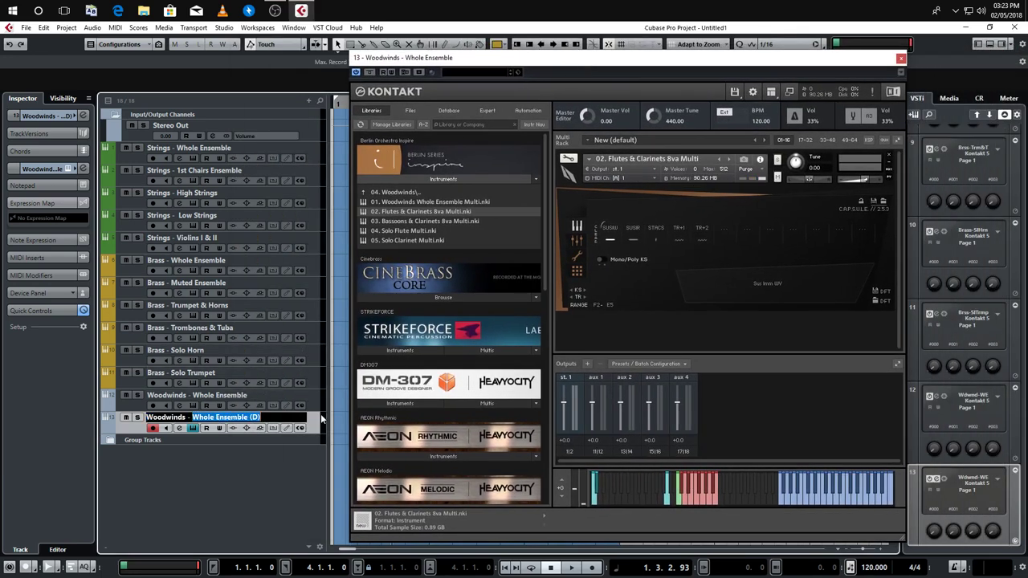
type("Flutes")
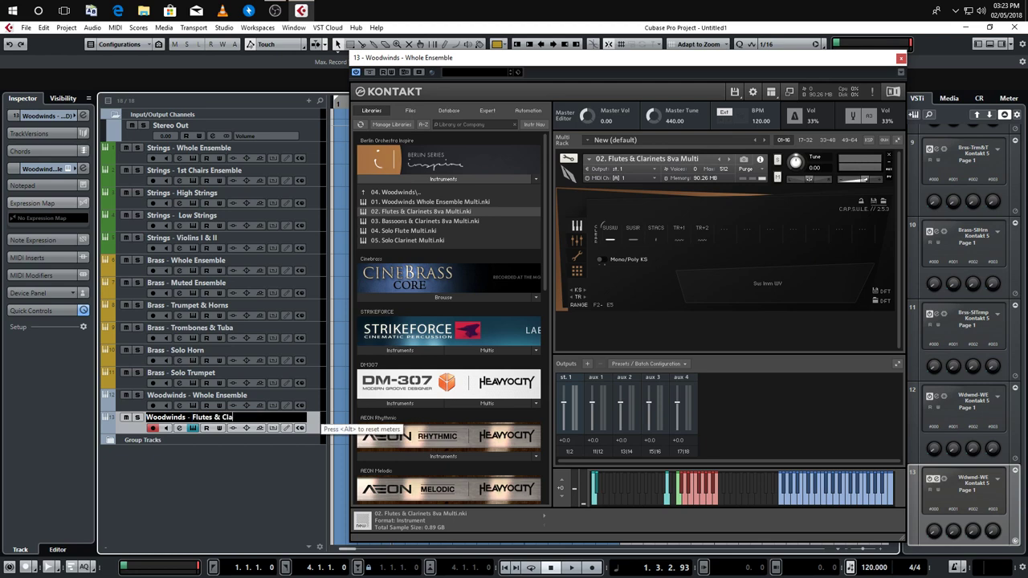
type(" & Clarinets")
key("Return")
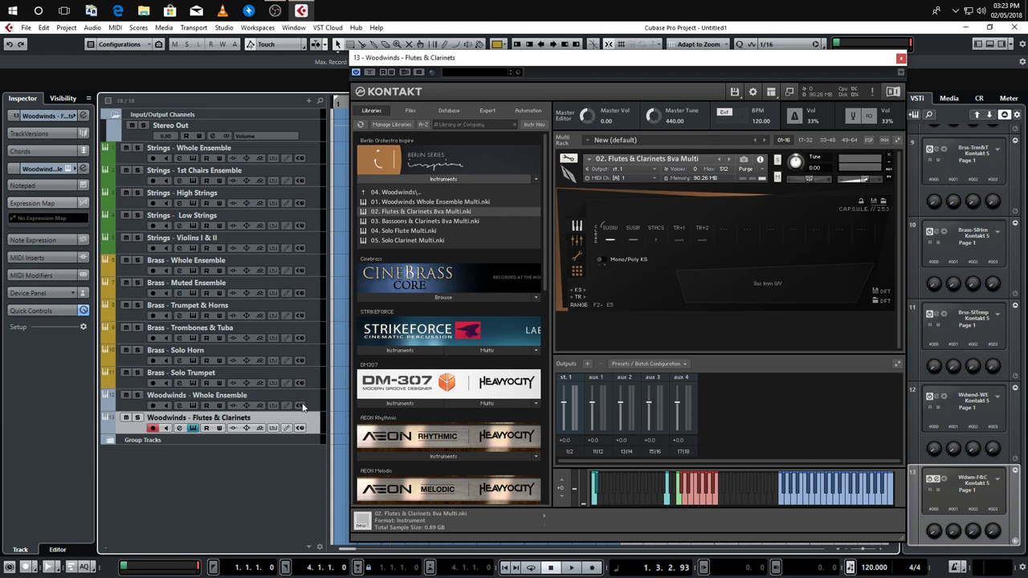
Duplicate the Woodwinds - Flutes & Clarinets track and load 03. Bassoons & Clarinets 8va Multi into the copy's Kontakt, replacing its patch
right_click(309, 417)
left_click(288, 439)
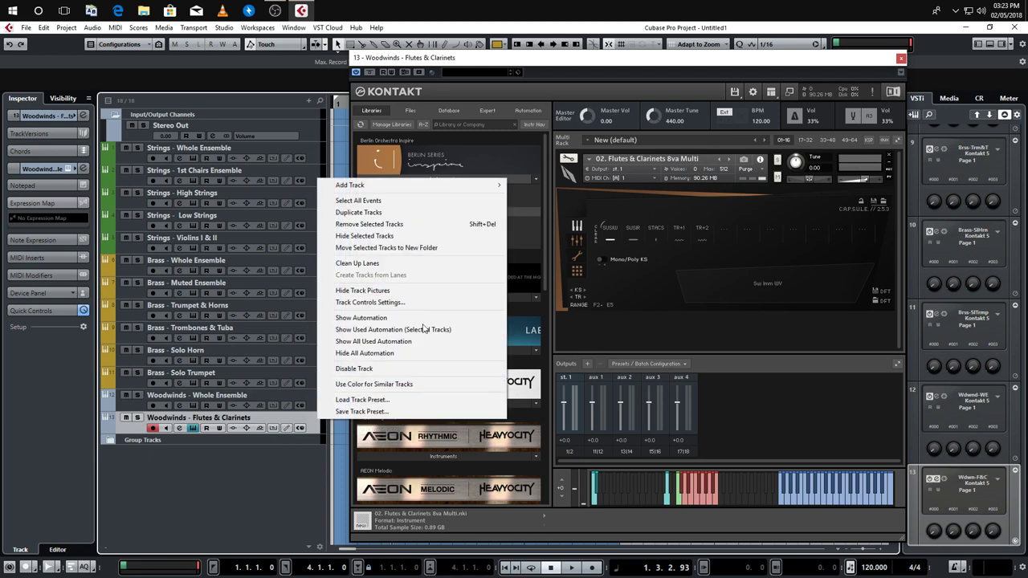
right_click(316, 421)
key("Escape")
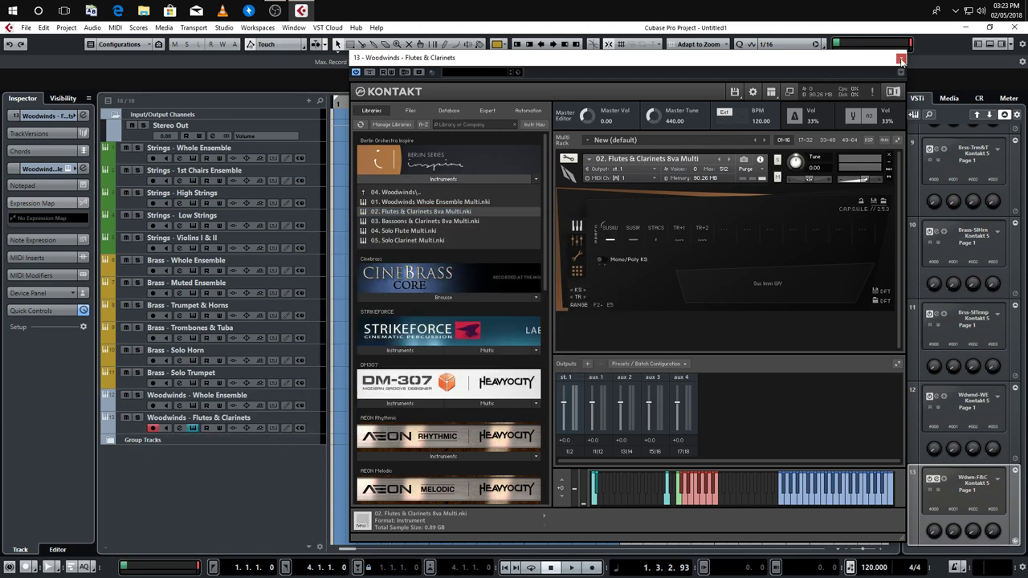
left_click(901, 60)
key("ctrl+shift+d")
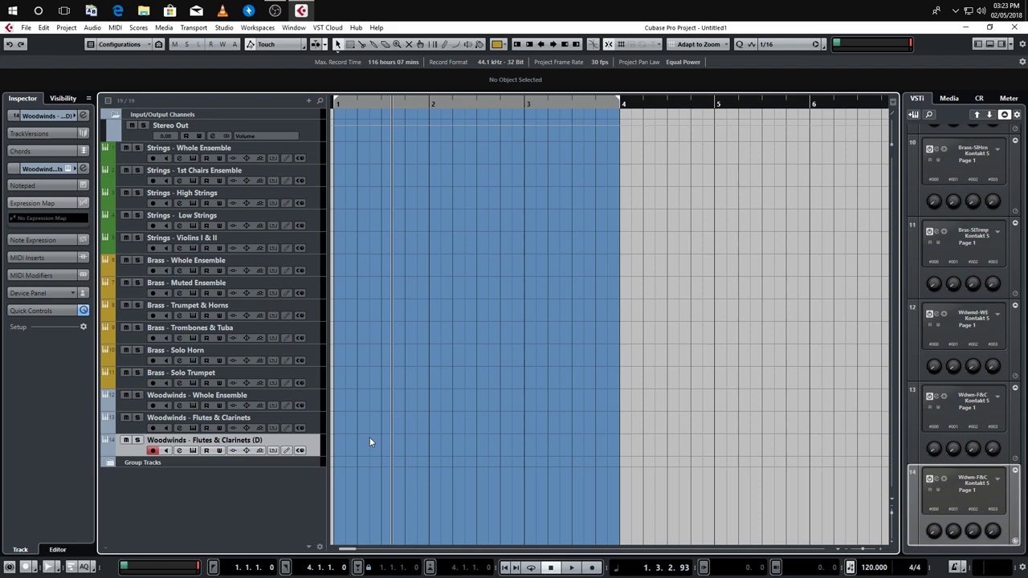
left_click(199, 450)
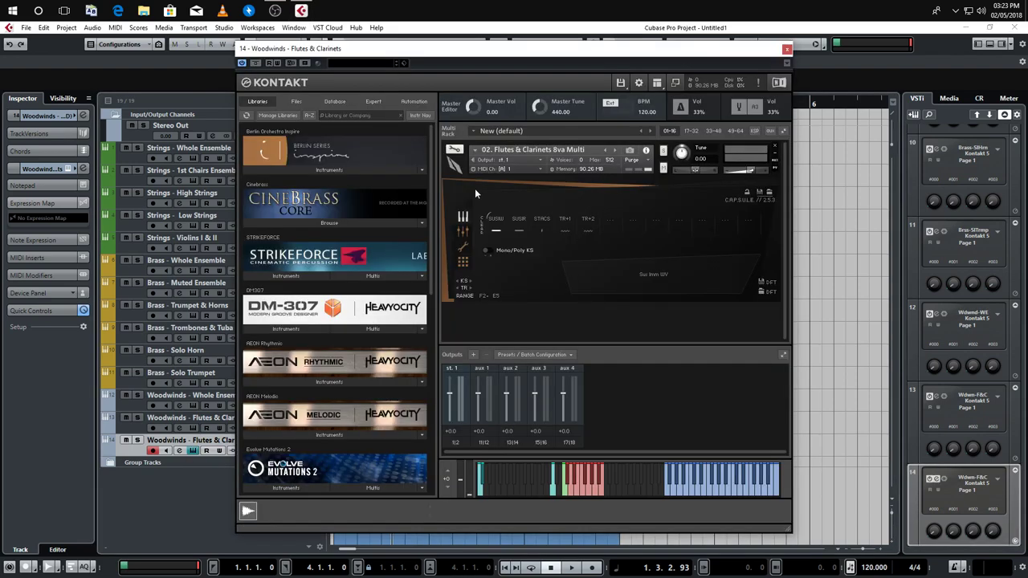
left_click_drag(530, 61, 641, 71)
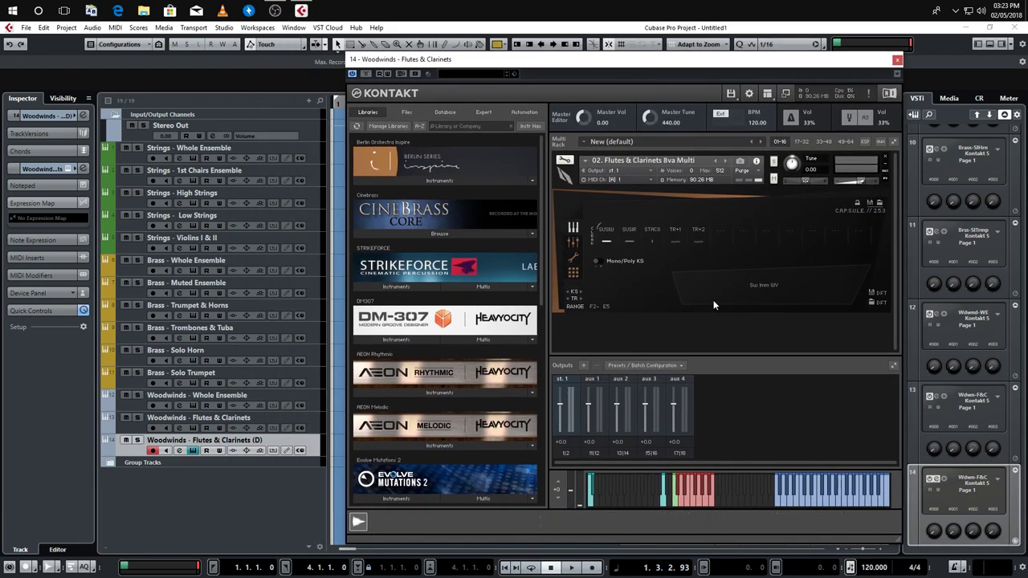
left_click(443, 179)
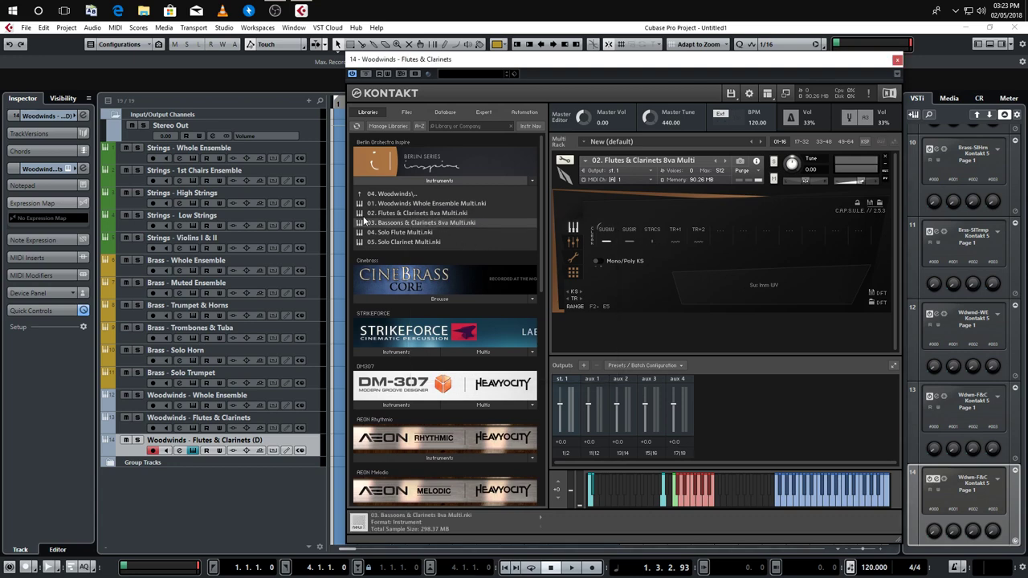
Rename the duplicated woodwinds track as "Woodwinds - Brosoons & Clarinets"
double_click(217, 440)
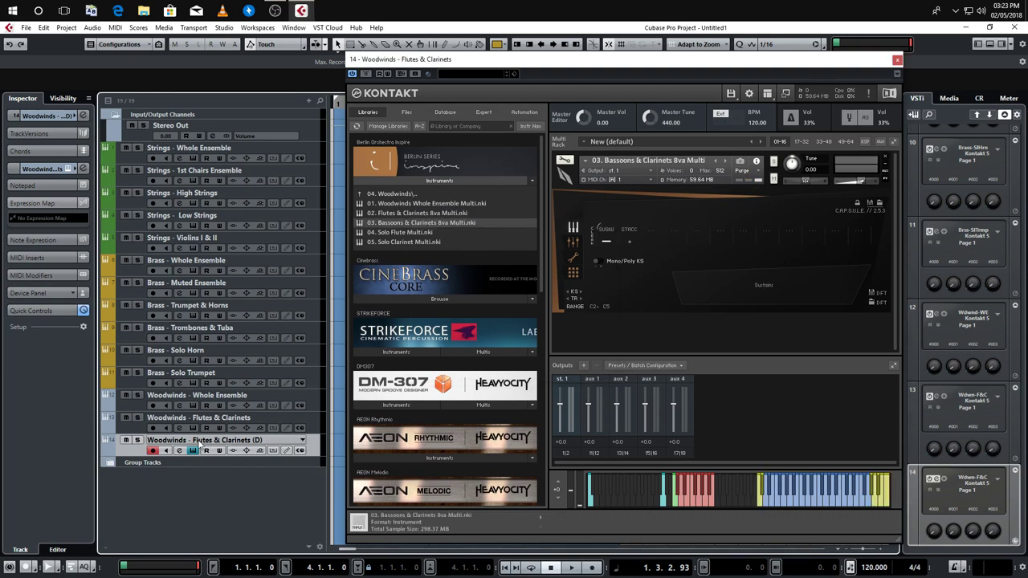
left_click(193, 440)
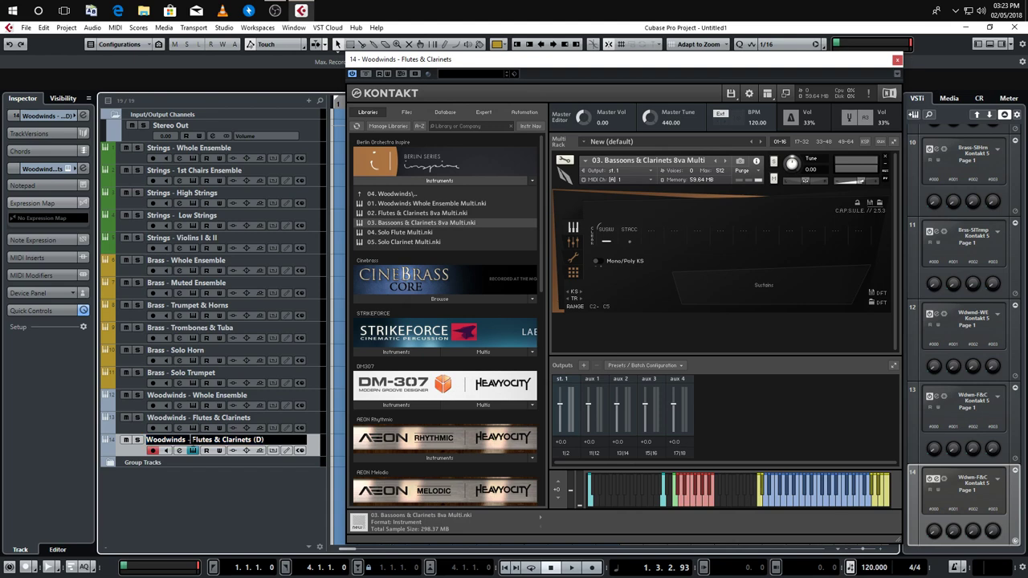
left_click_drag(190, 440, 265, 440)
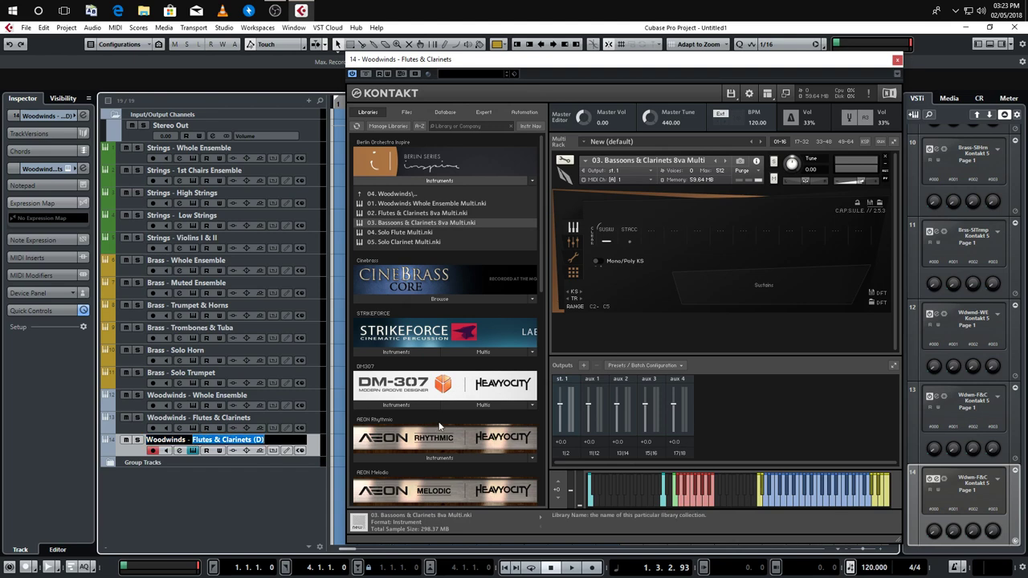
type("Brsoon")
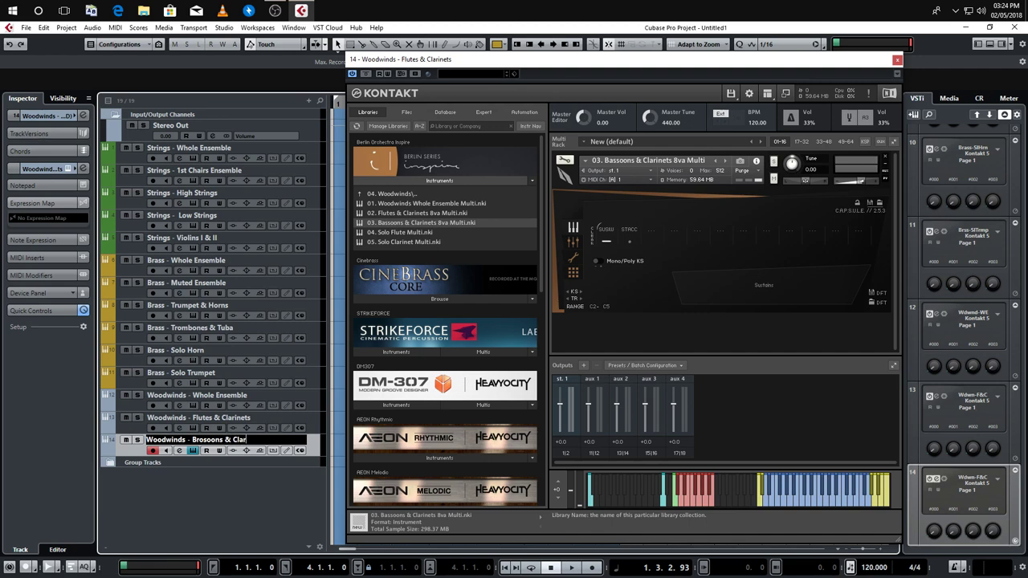
key("Return")
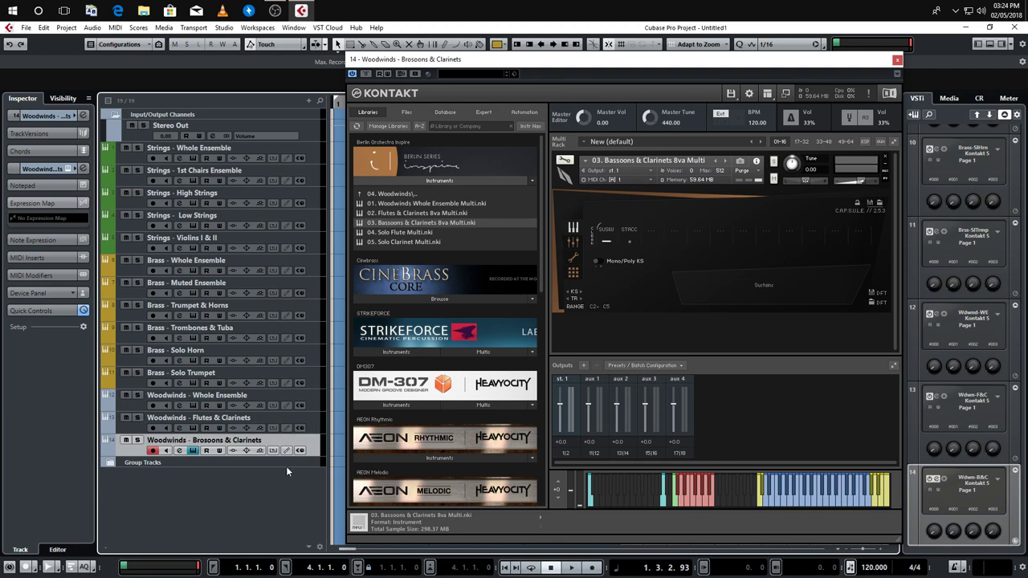
Duplicate the Woodwinds - Brosoons & Clarinets track and load 04. Solo Flute Multi into the copy's Kontakt, replacing its patch
right_click(320, 447)
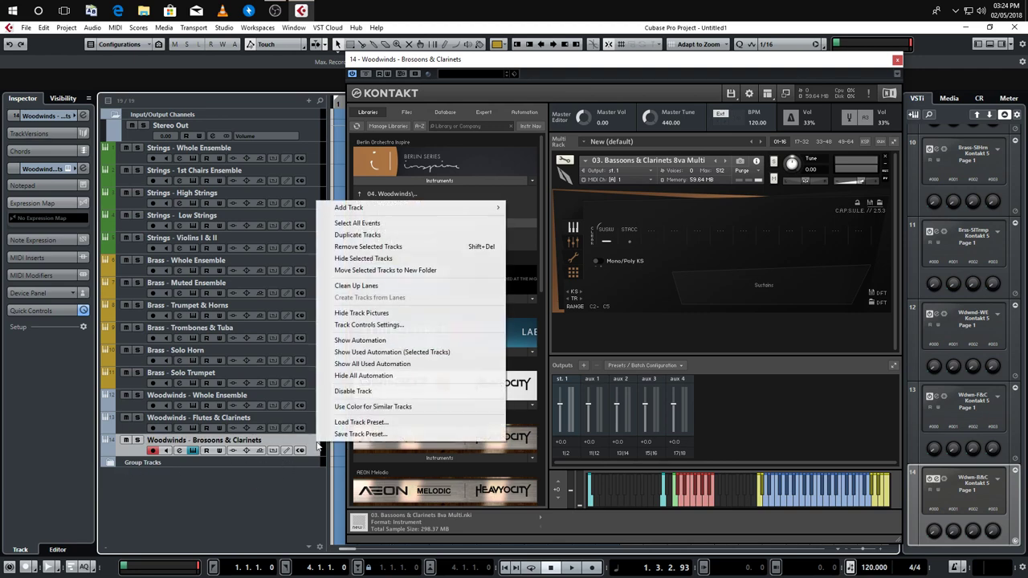
key("Escape")
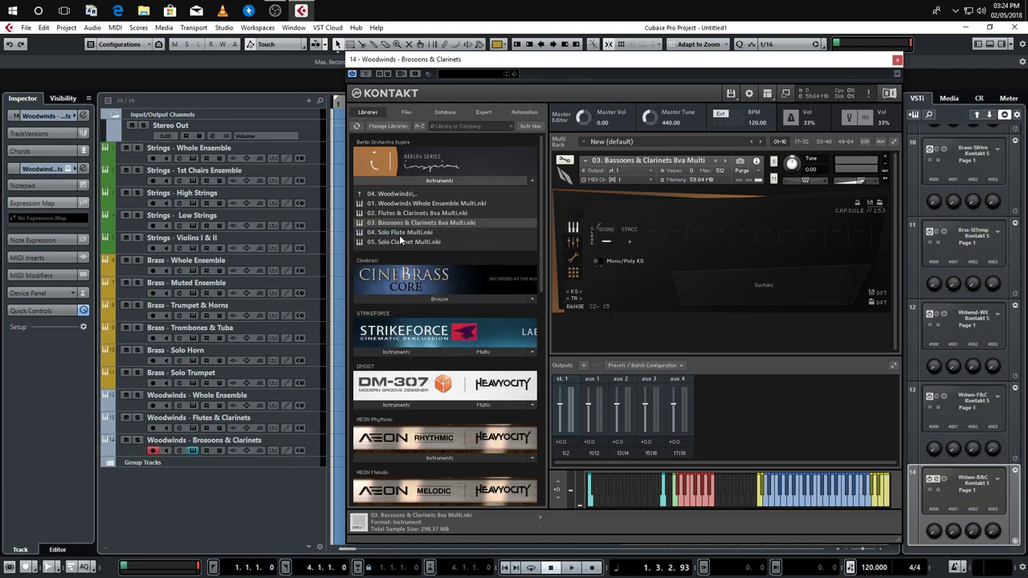
left_click(897, 59)
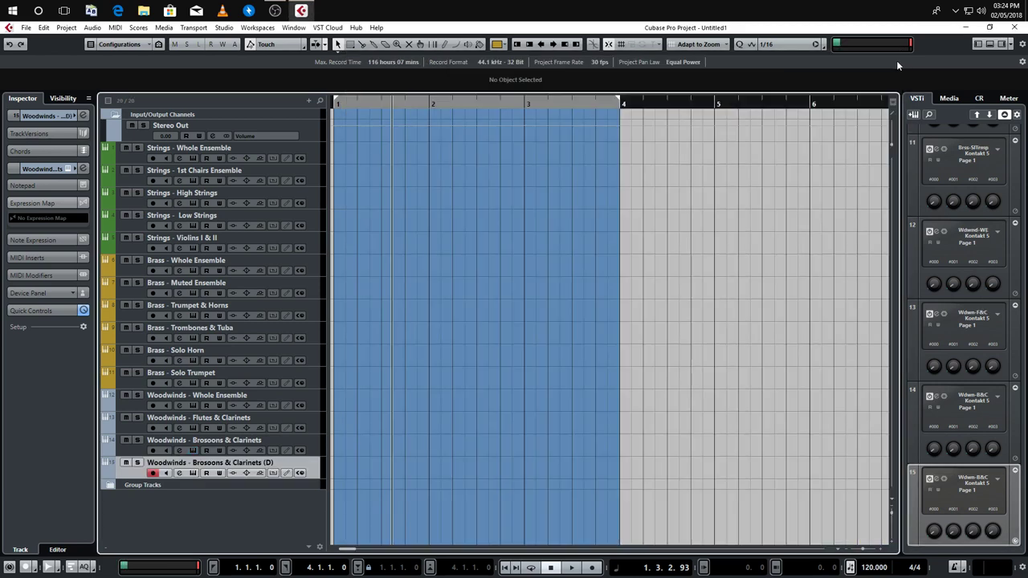
left_click(194, 473)
left_click(308, 170)
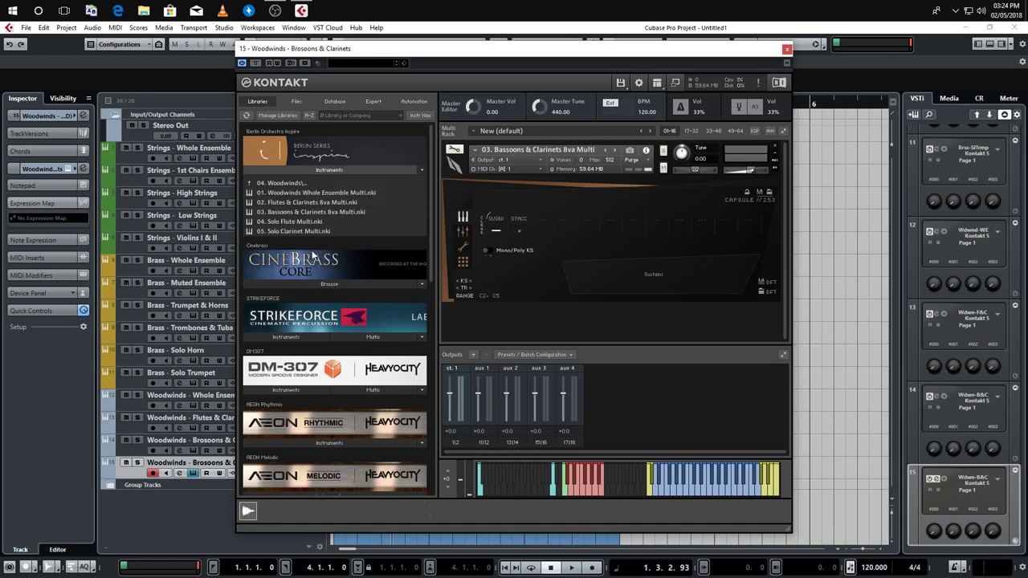
left_click(299, 222)
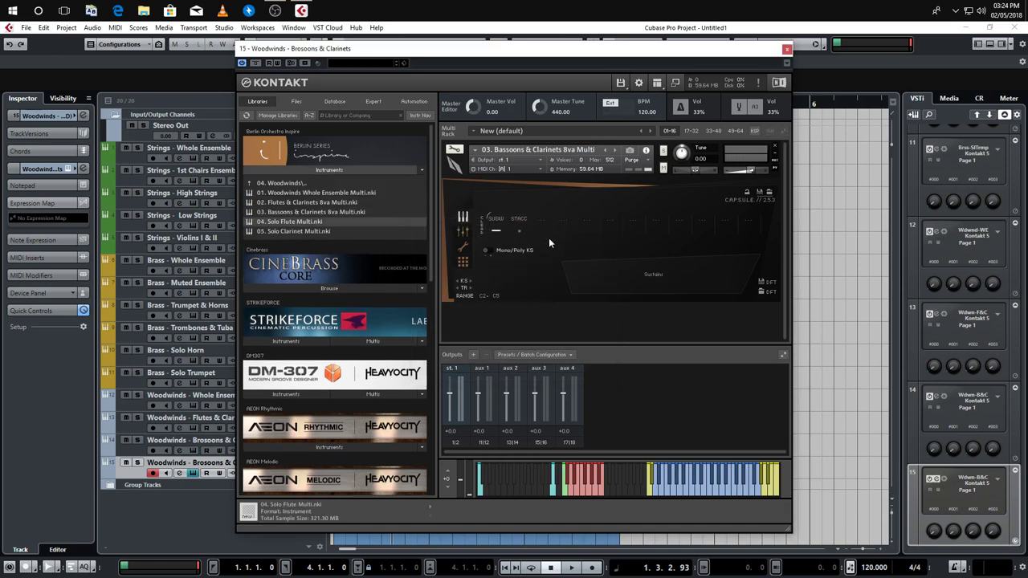
left_click_drag(686, 57, 812, 48)
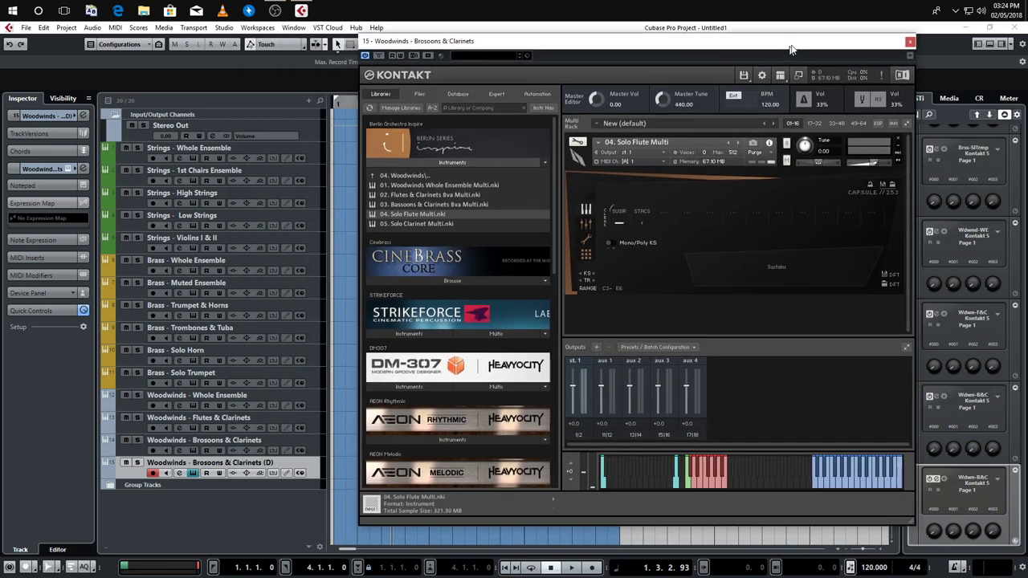
Duplicate the solo flute track and load 05. Solo Clarinet Multi into the new copy's Kontakt, replacing its patch
right_click(318, 473)
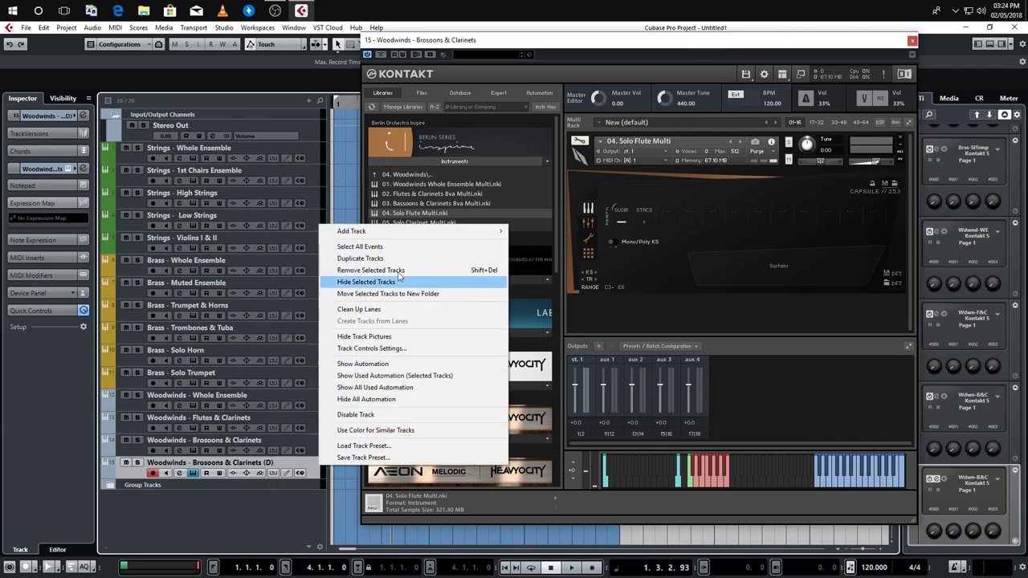
left_click(378, 255)
left_click(912, 42)
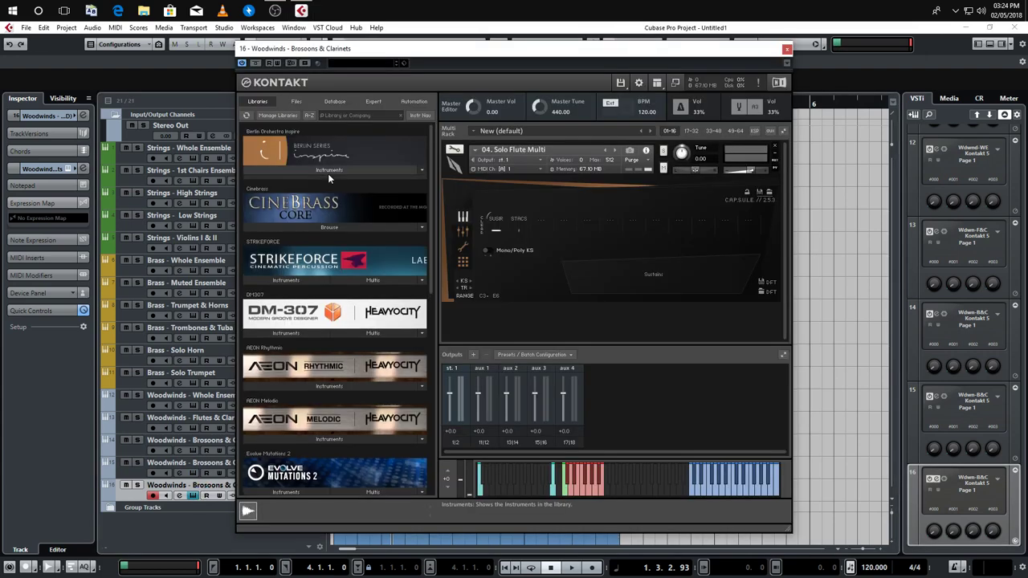
left_click(328, 170)
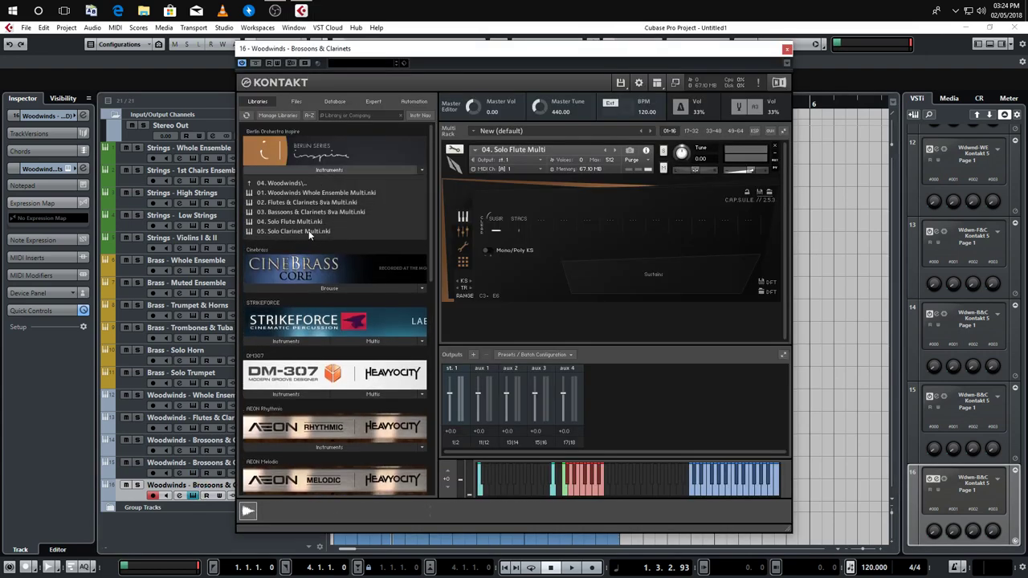
left_click(787, 49)
Rename the first duplicated track, holding the solo flute patch, as "Woodwinds - Solo Flute"
double_click(193, 462)
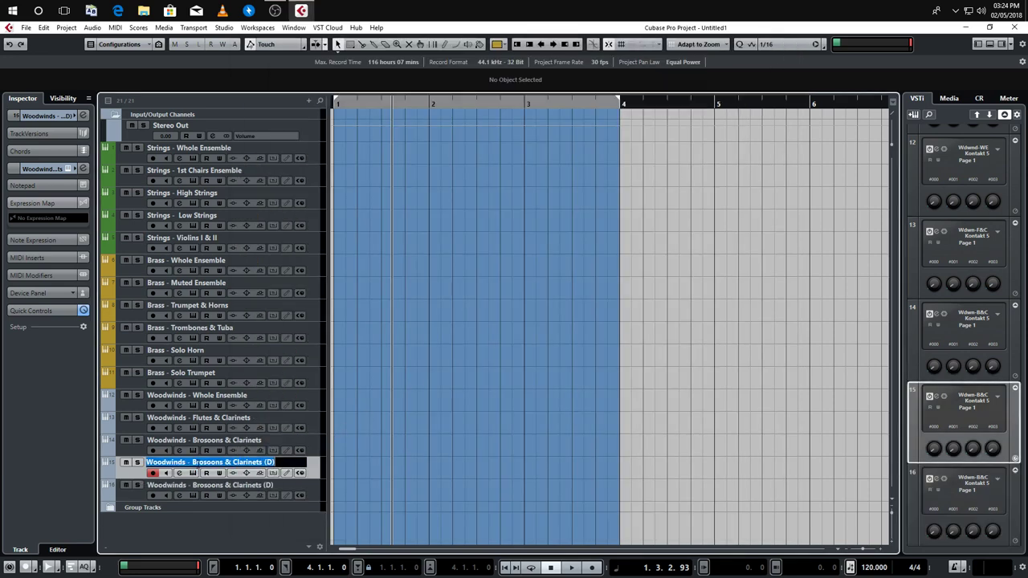
left_click(192, 462)
key("shift+End")
type("S")
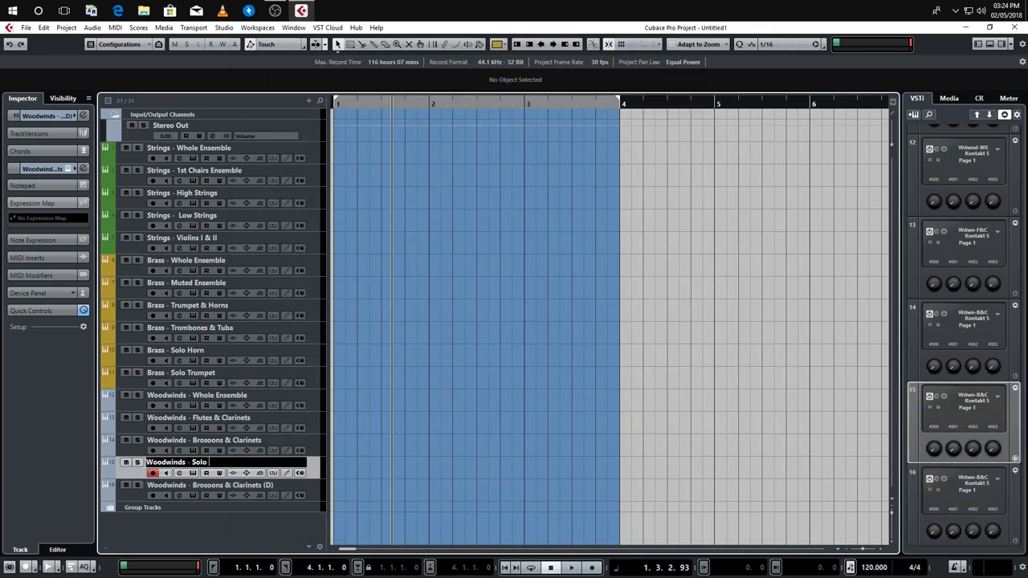
type("olo Flute")
key("Tab")
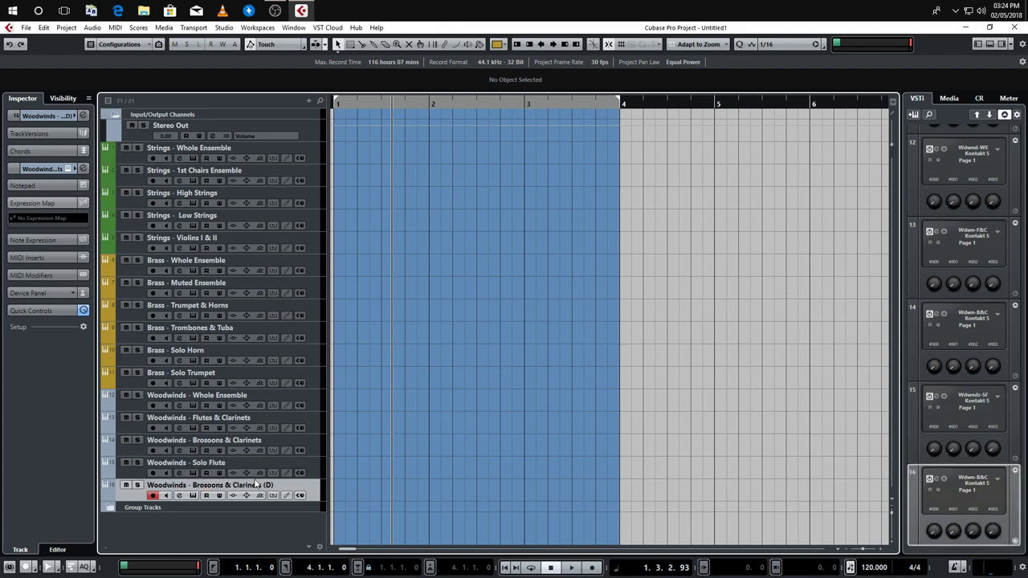
Rename the last duplicated track as "Woodwinds - Solo Clarinet"
key("End")
key("ctrl+shift+Left")
key("ctrl+shift+Left")
key("ctrl+shift+Left")
key("ctrl+shift+Left")
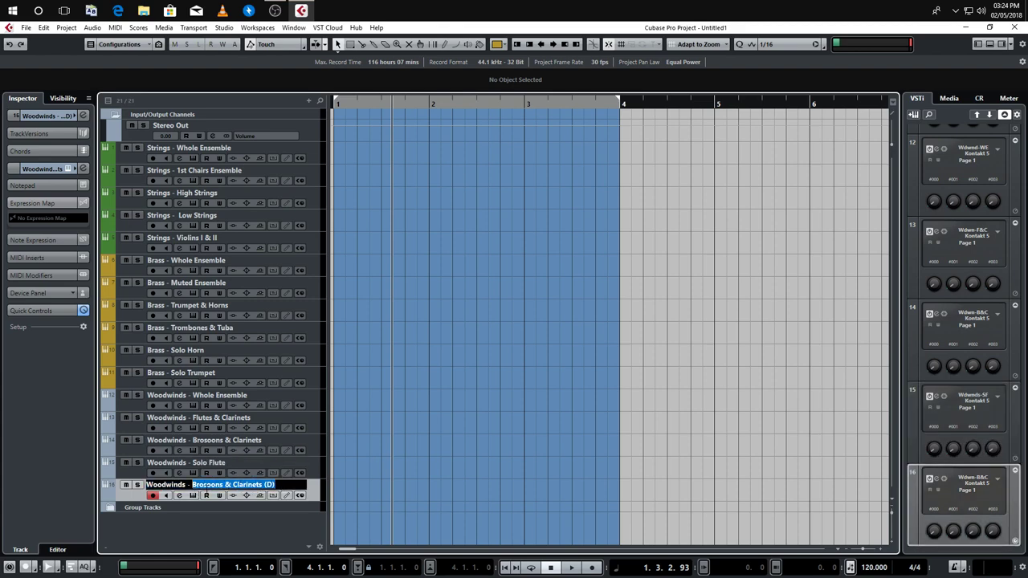
type("Solo")
key("Return")
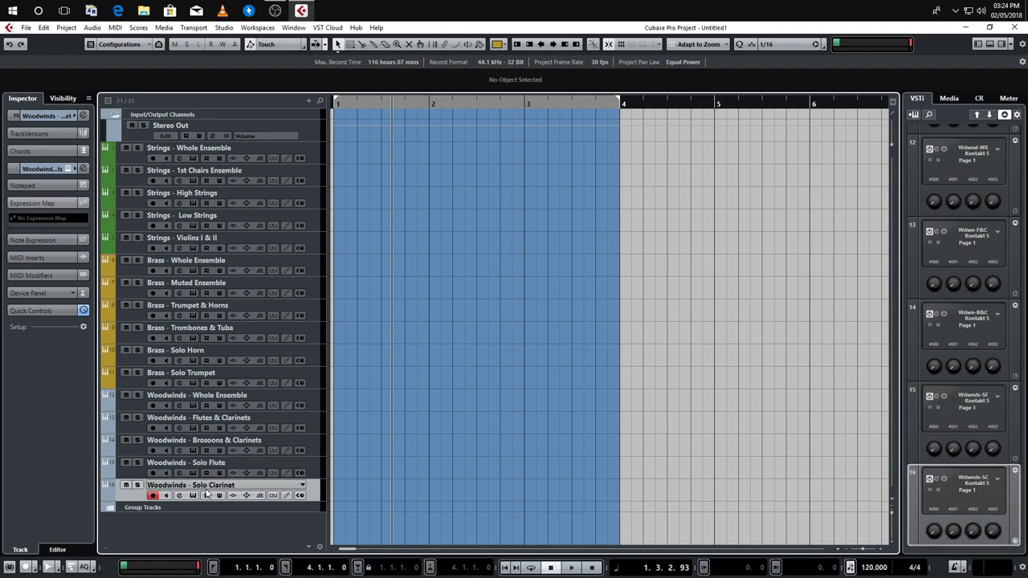
Colour all five Woodwinds tracks, from Whole Ensemble to Solo Clarinet, with the orange Woodwinds 1 colour
left_click(312, 399)
left_click(316, 487, "shift")
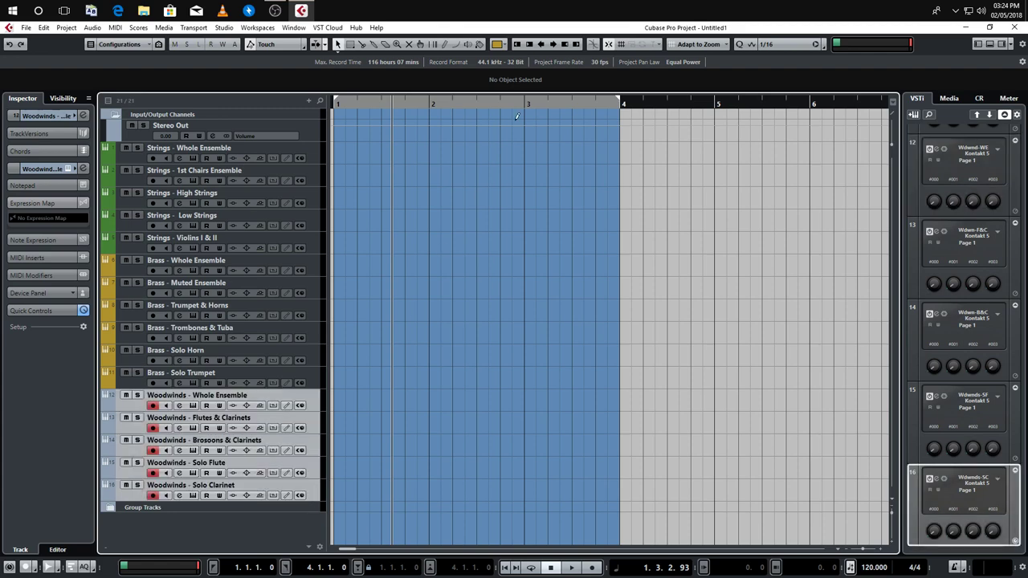
left_click(501, 44)
left_click(520, 103)
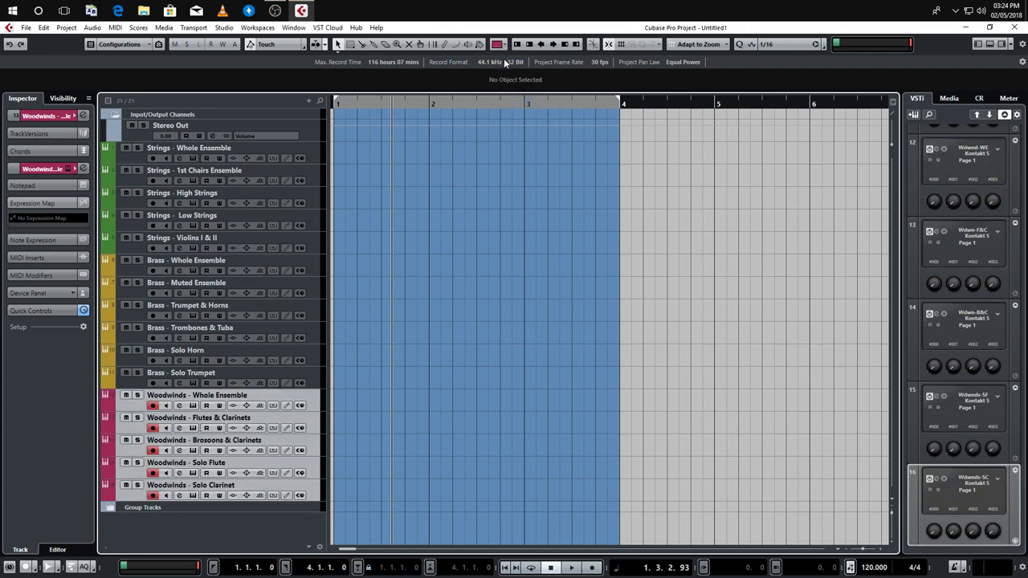
left_click(498, 44)
left_click(519, 72)
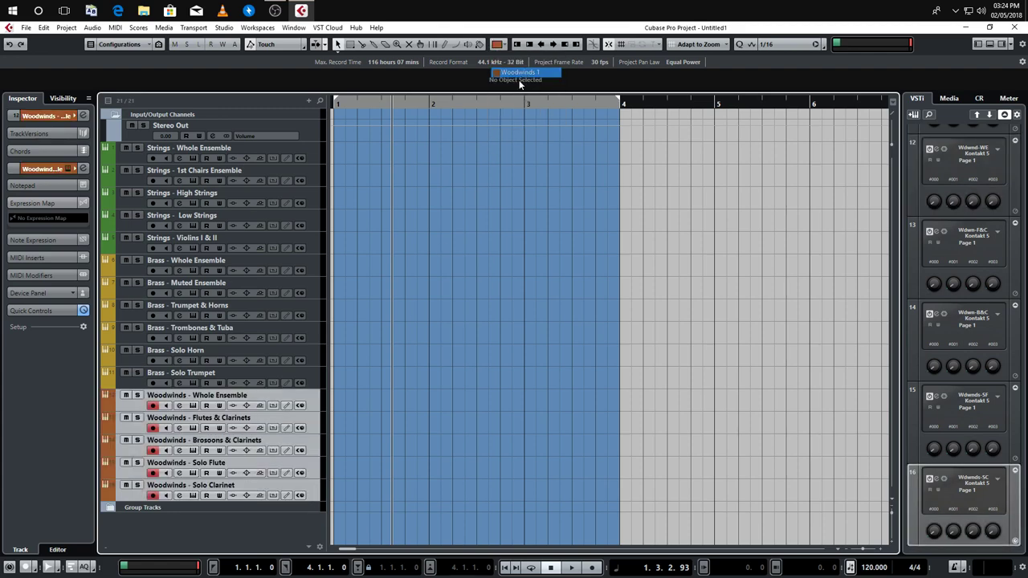
left_click(320, 374)
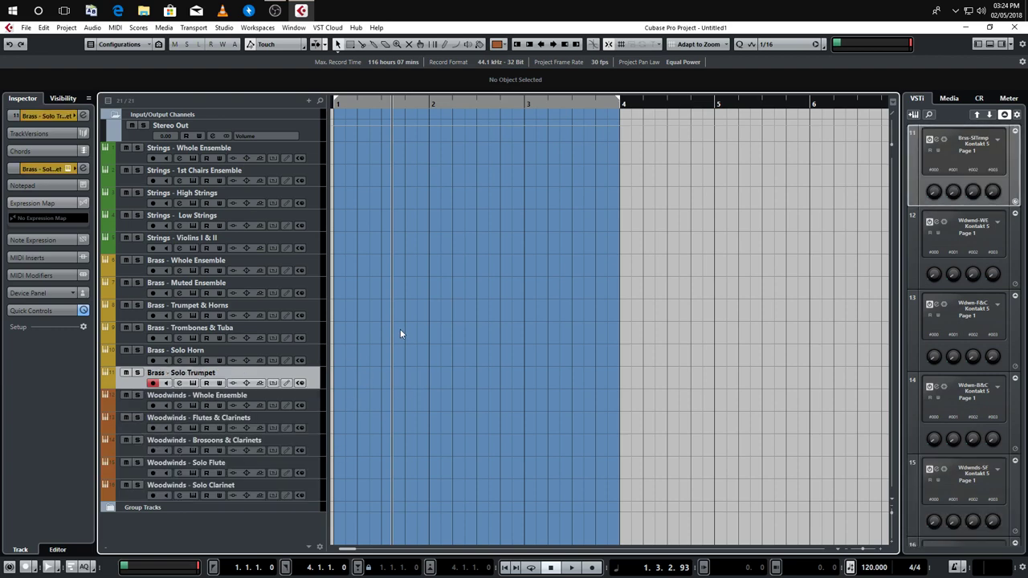
In the MixConsole, add a stereo group channel named "Woodwinds" for the five selected Woodwinds channels, output to Stereo Out
left_click(318, 400)
key("F3")
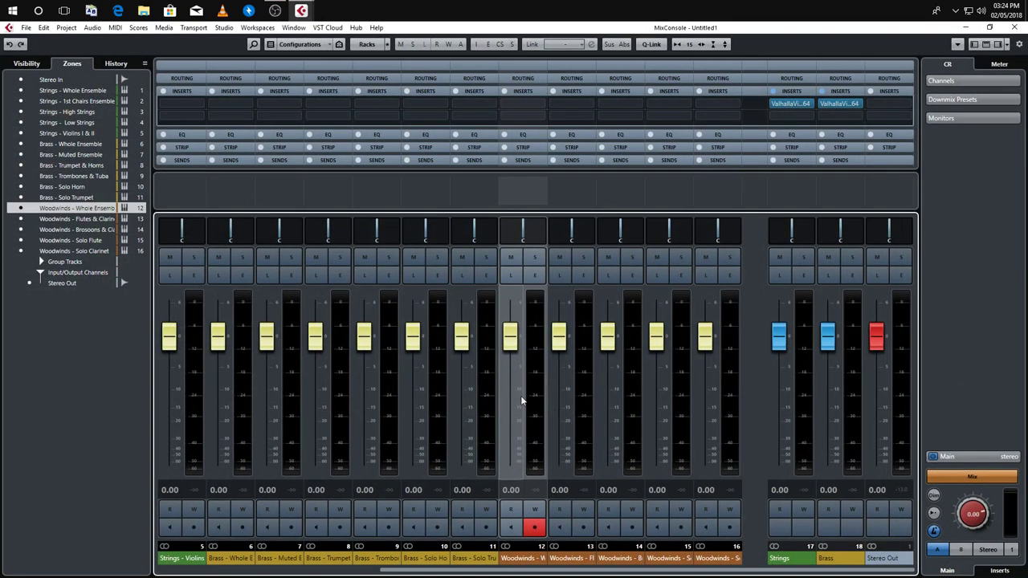
left_click(719, 558, "shift")
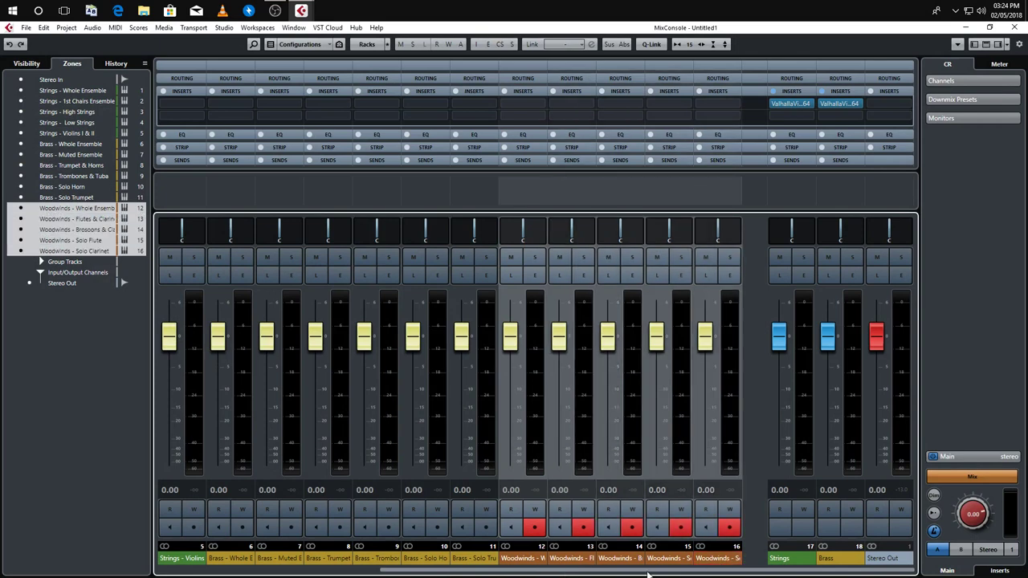
right_click(711, 557)
left_click(747, 401)
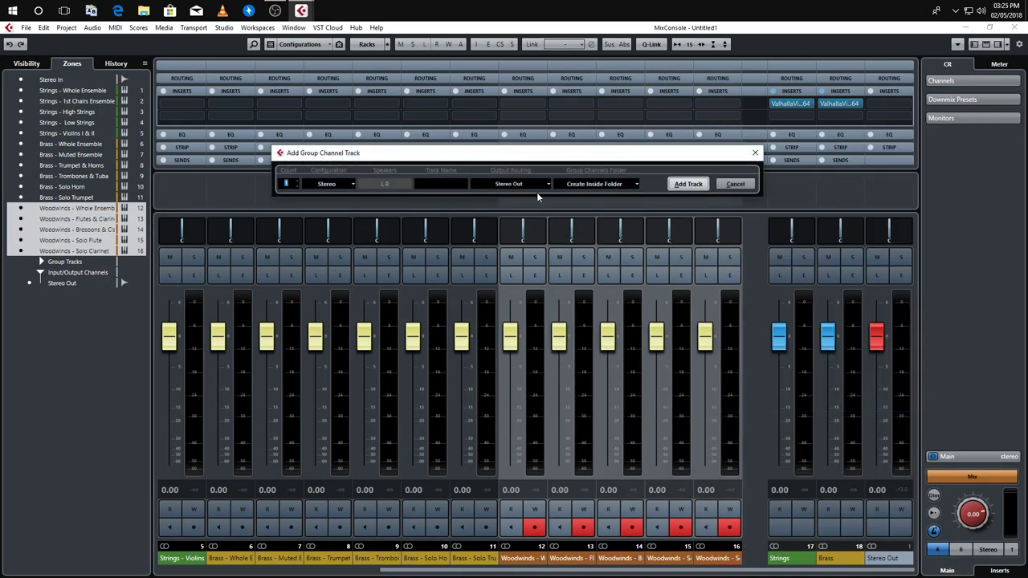
left_click(426, 185)
type("Woodwinds")
left_click(687, 184)
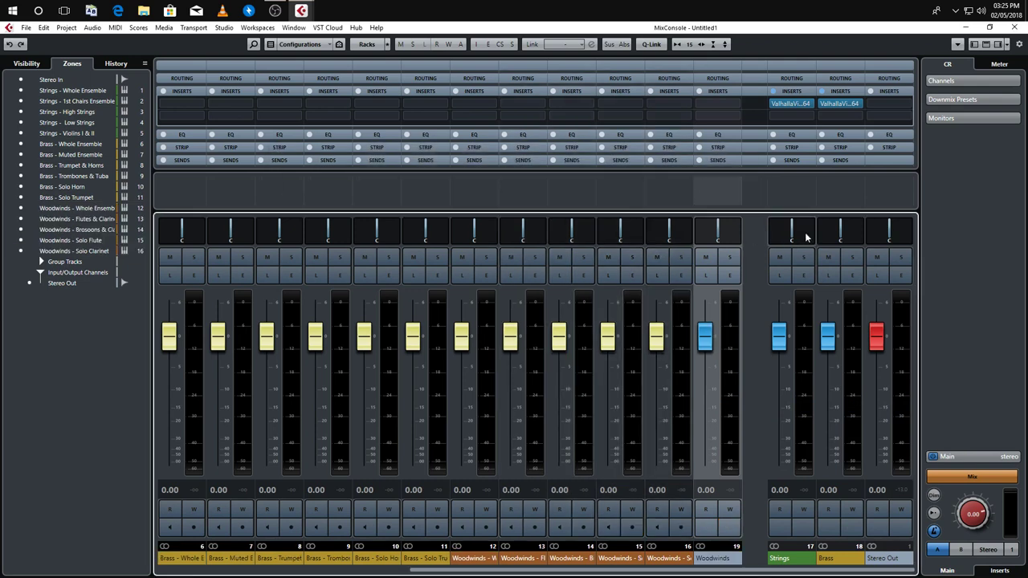
Expand the Group Tracks folder and fix the Woodwinds group channel in the same zone as the Strings and Brass groups
left_click(39, 262)
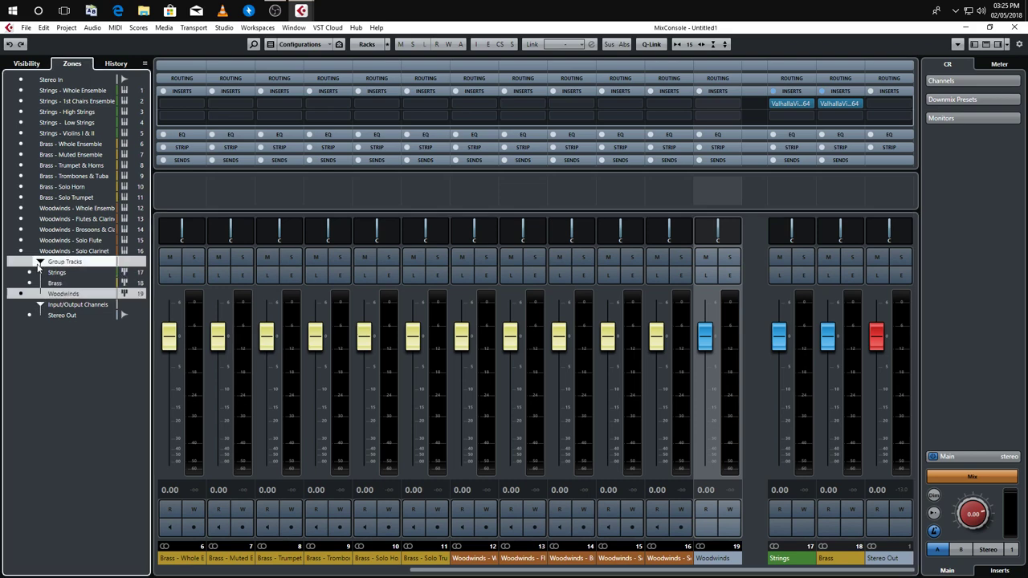
left_click(35, 292)
left_click(30, 294)
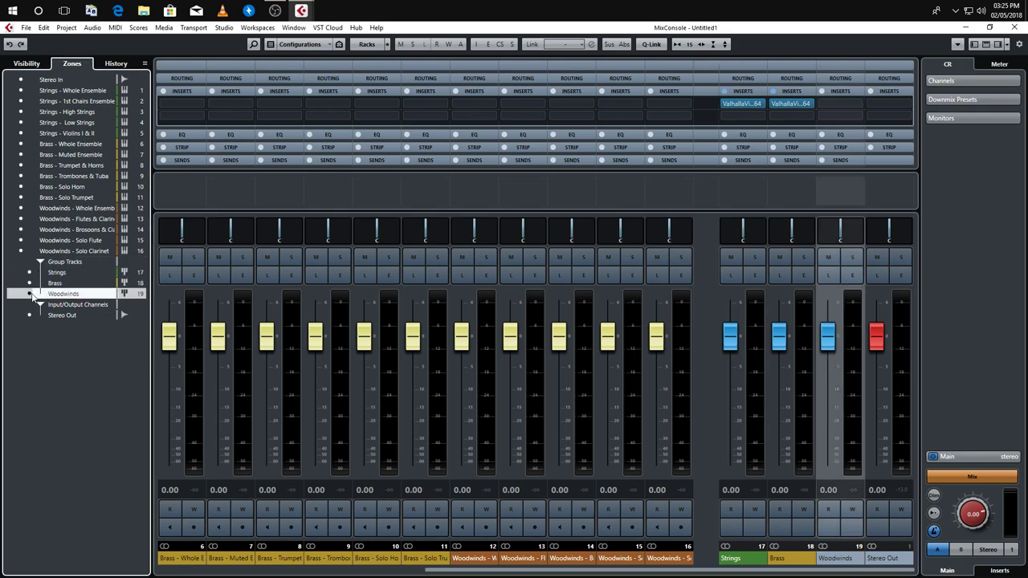
Colour the Woodwinds group channel with Woodwinds 1 orange, copy the Brass group's Valhalla reverb insert onto it, and close the MixConsole
left_click(858, 549)
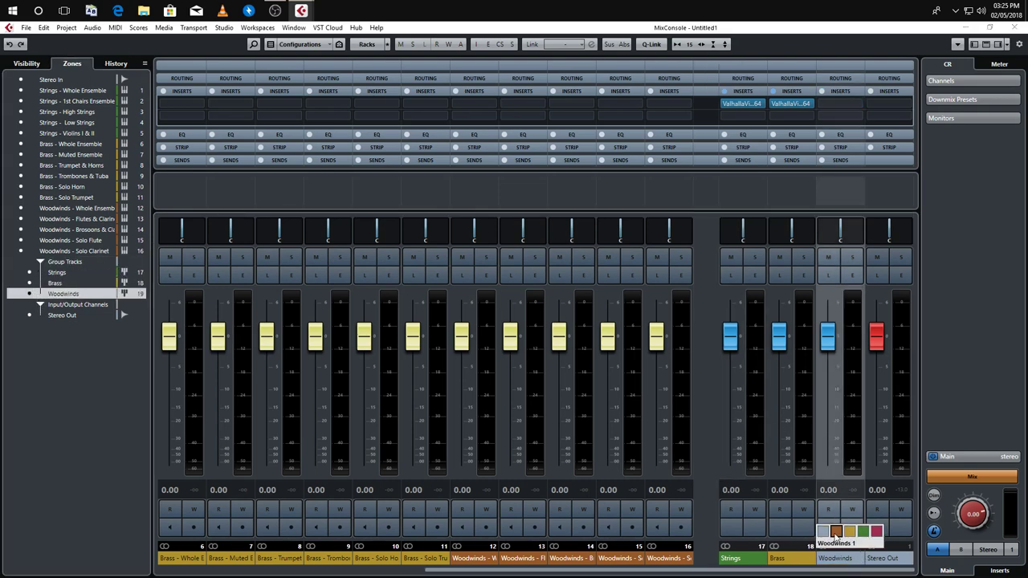
left_click(711, 564)
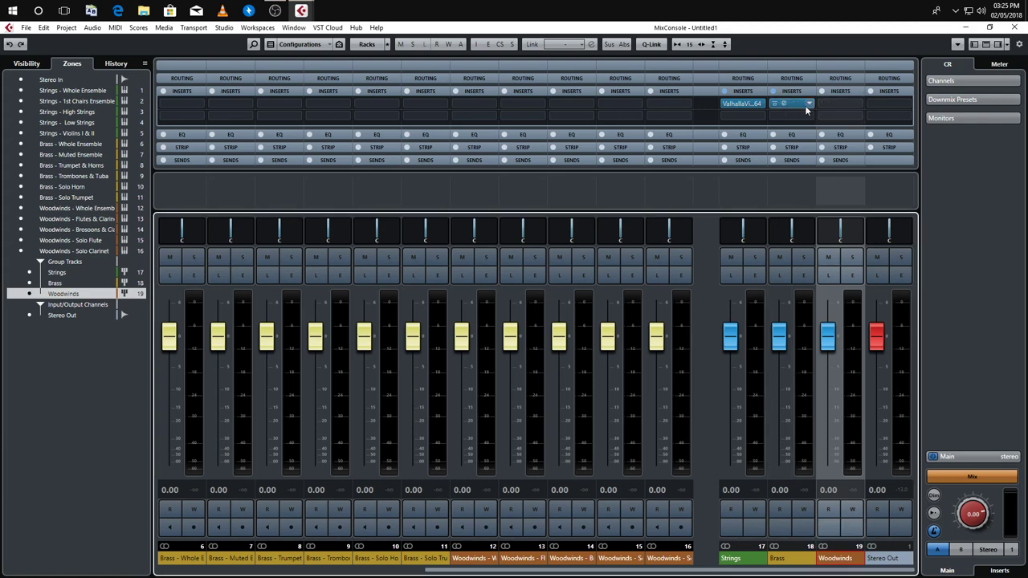
left_click_drag(806, 104, 840, 104)
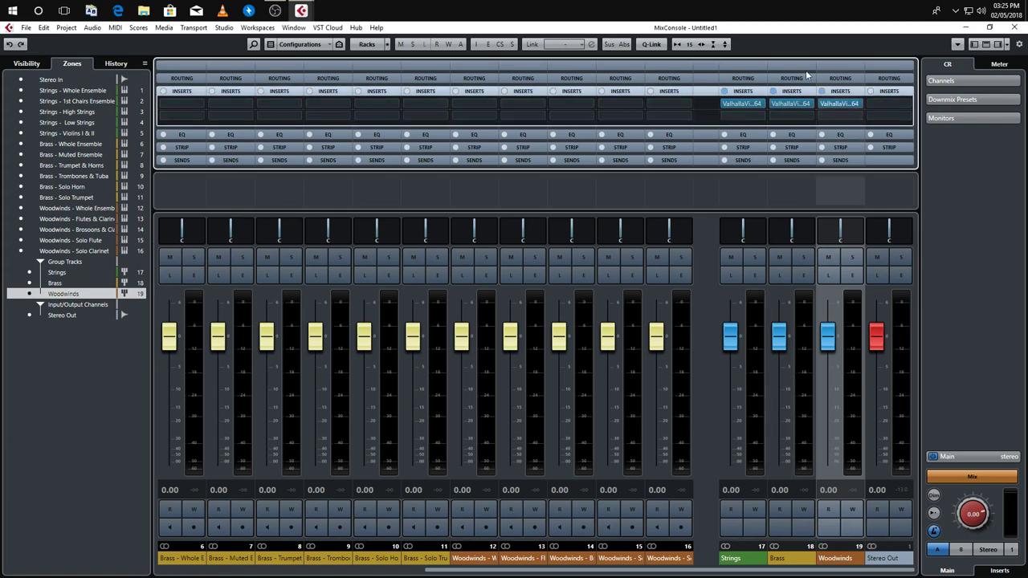
left_click(1015, 27)
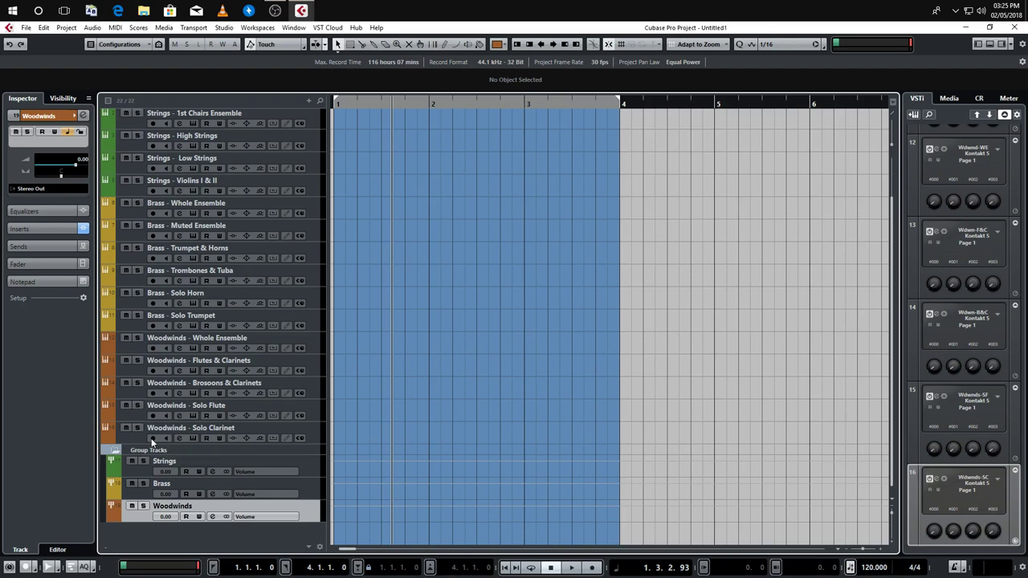
Select the Woodwinds - Solo Clarinet track and collapse the Input/Output Channels folder in the track list
left_click(295, 432)
scroll(432, 427, "up", 2)
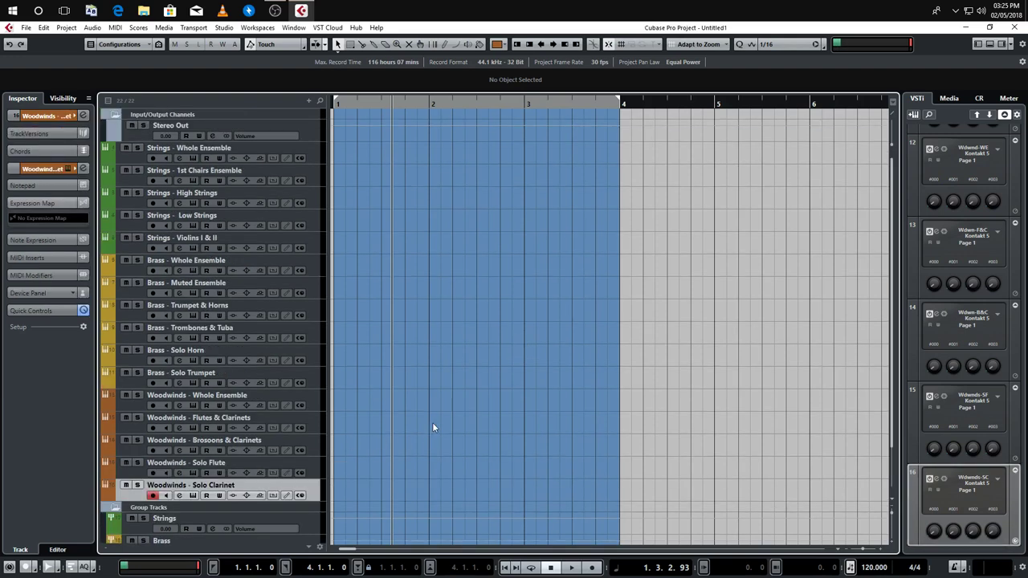
scroll(432, 422, "down", 2)
scroll(432, 423, "up", 2)
left_click(114, 117)
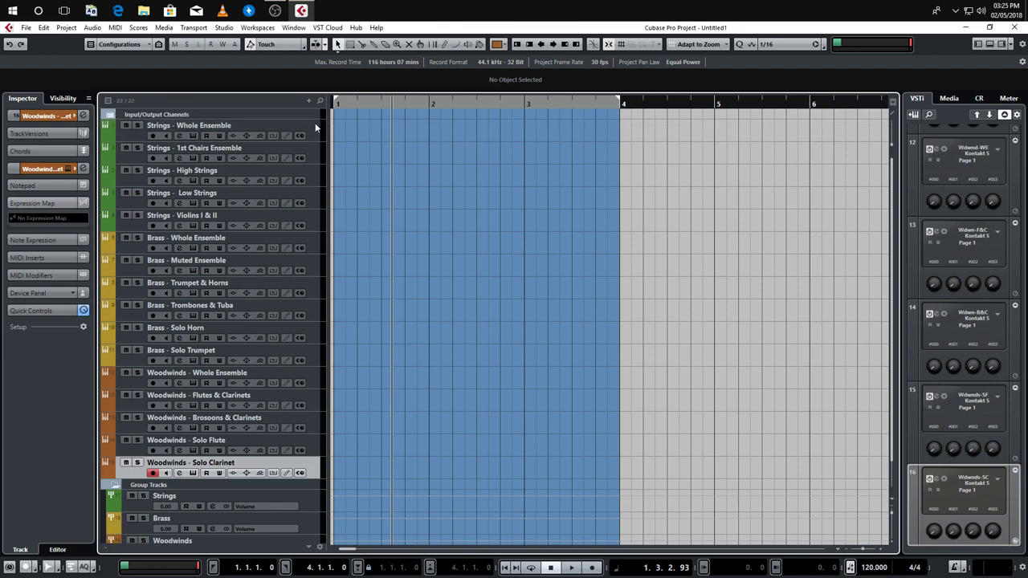
Set up new instrument tracks from the Strings - Whole Ensemble track, with Kontakt 5 as the instrument and output to Stereo Out
right_click(315, 128)
mouse_move(347, 131)
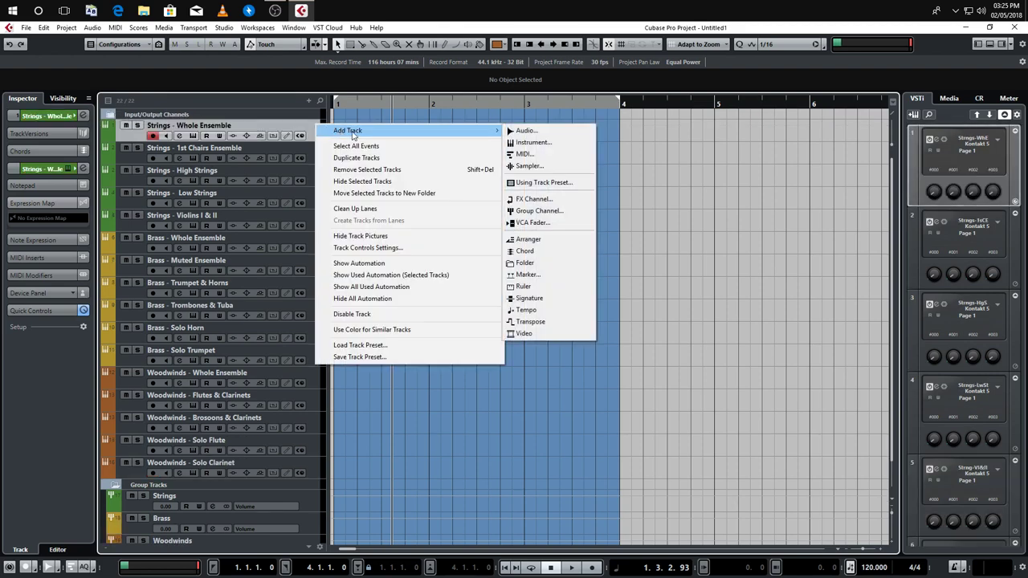
left_click(548, 143)
left_click(424, 222)
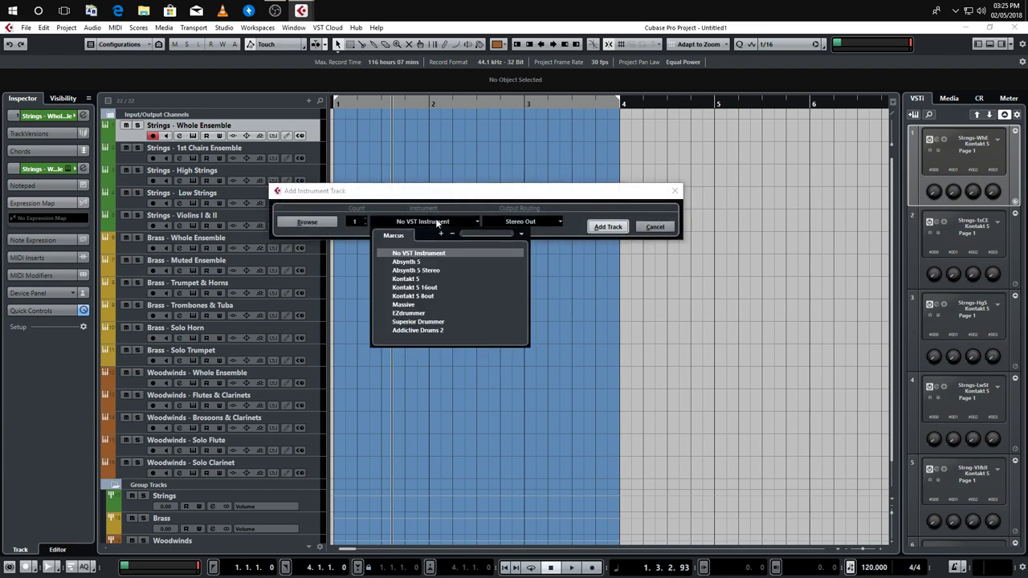
left_click(409, 281)
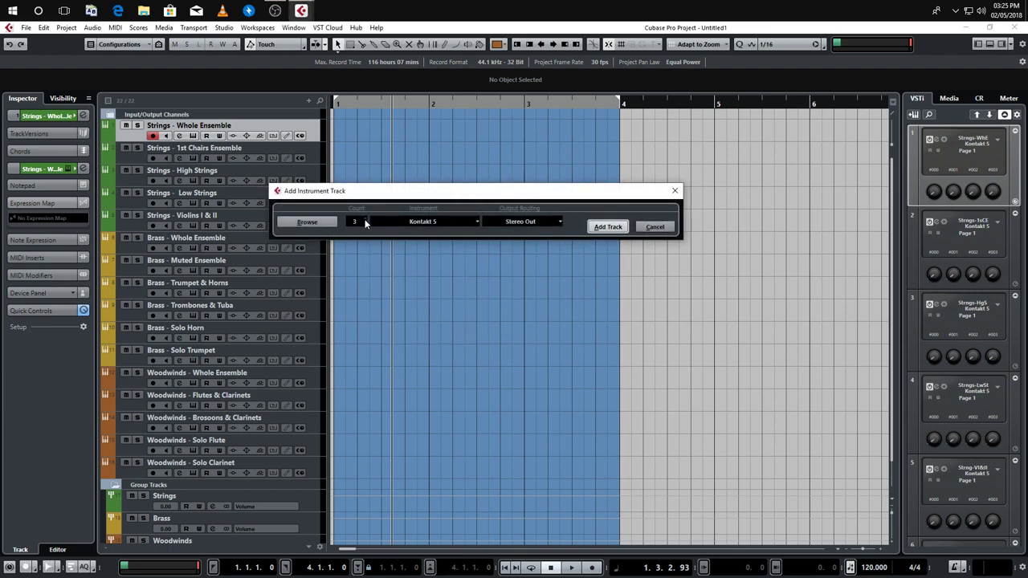
Add five Kontakt 5 instrument tracks and move them above the Strings - Whole Ensemble track
left_click(608, 226)
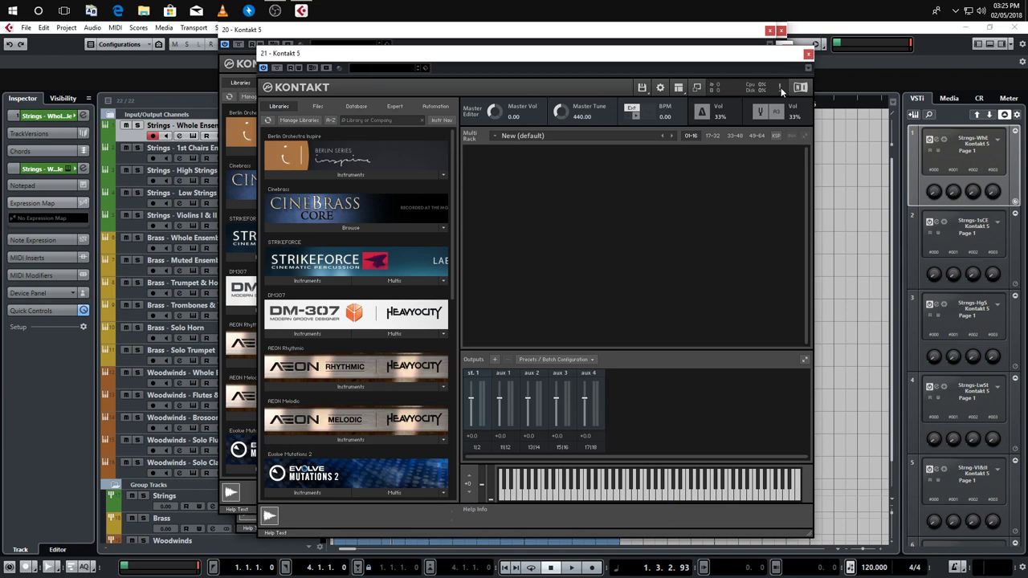
left_click(808, 54)
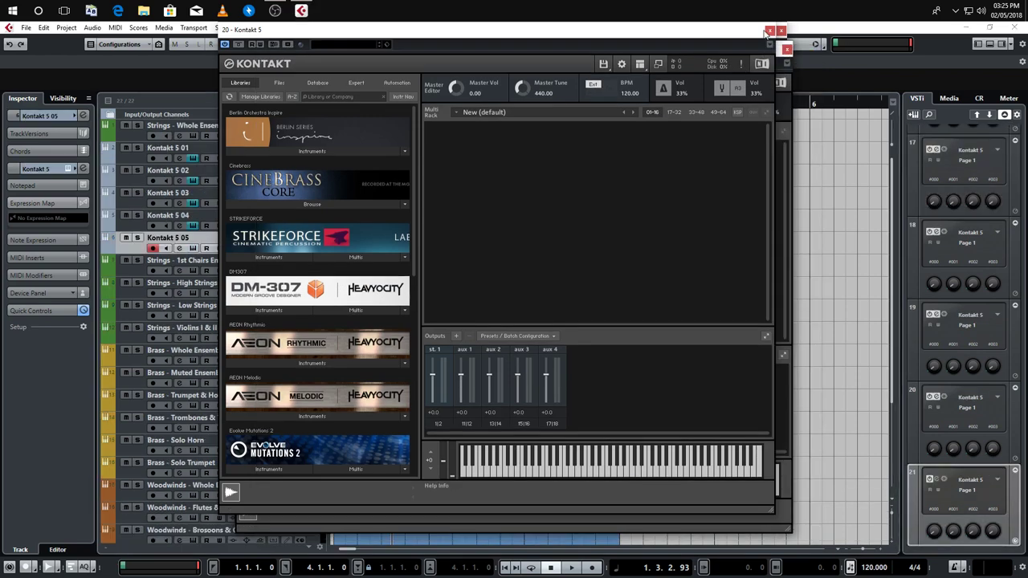
left_click(780, 30)
left_click(783, 41)
left_click(785, 46)
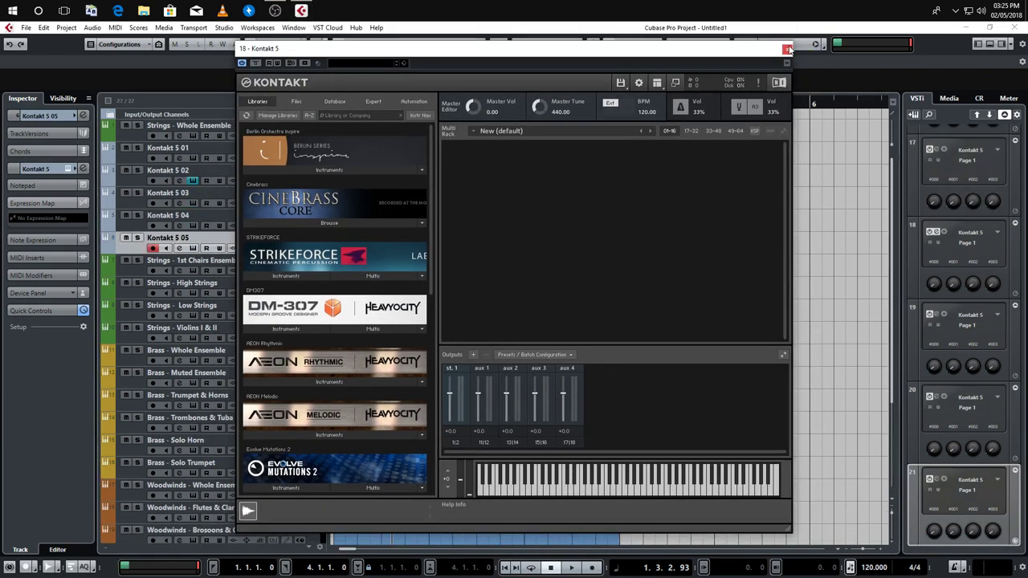
left_click(785, 45)
left_click_drag(319, 163, 245, 119)
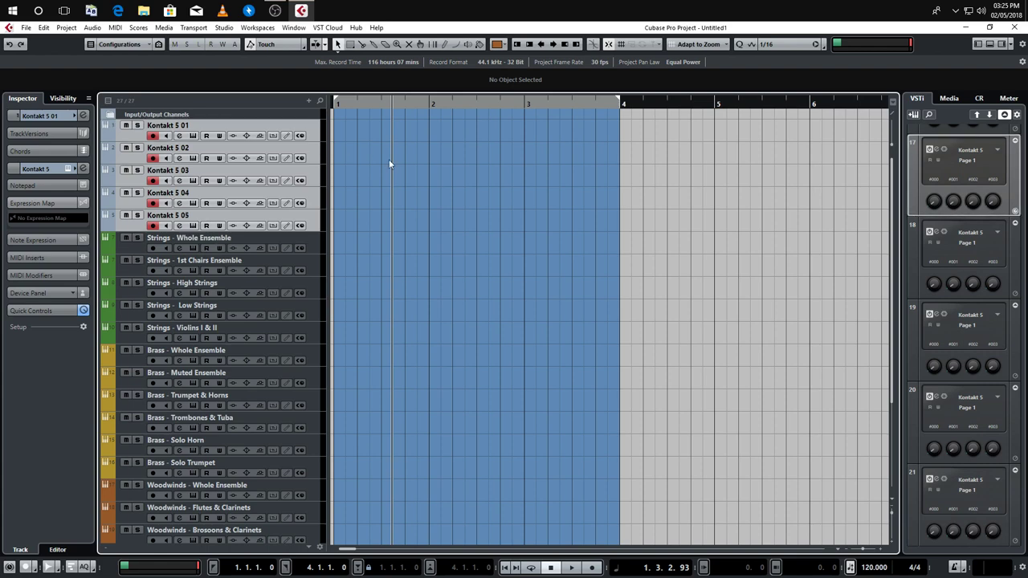
Load 01. Percussion Essentials.nki from Berlin Orchestra Inspire's single articulations into the first Kontakt track
left_click(193, 135)
left_click(305, 150)
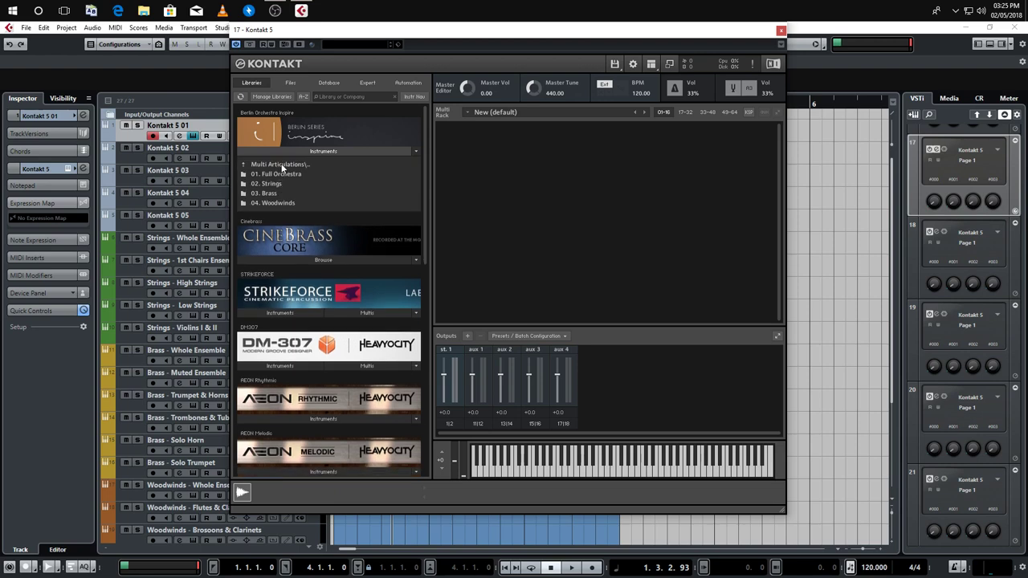
left_click(281, 166)
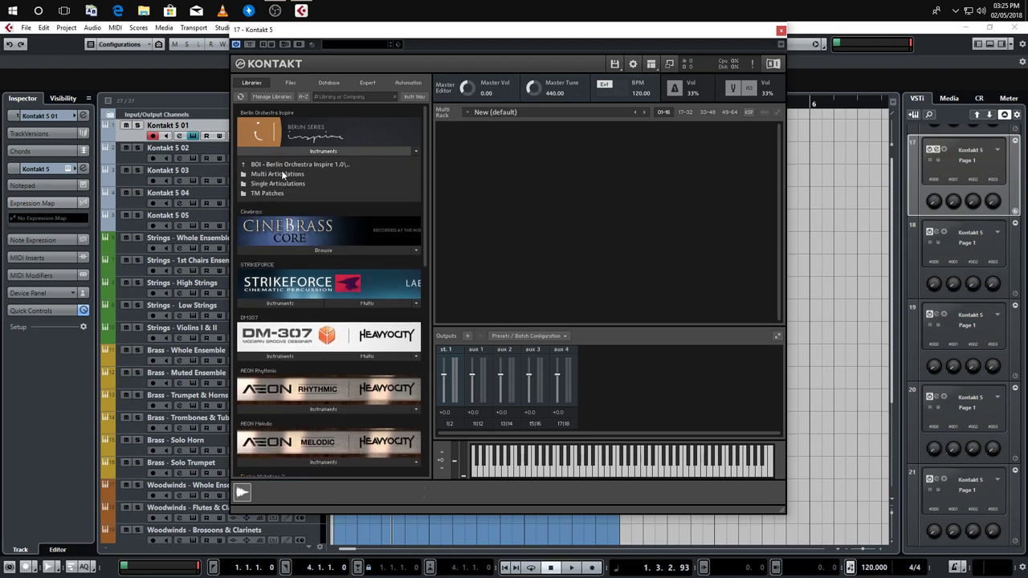
left_click(281, 183)
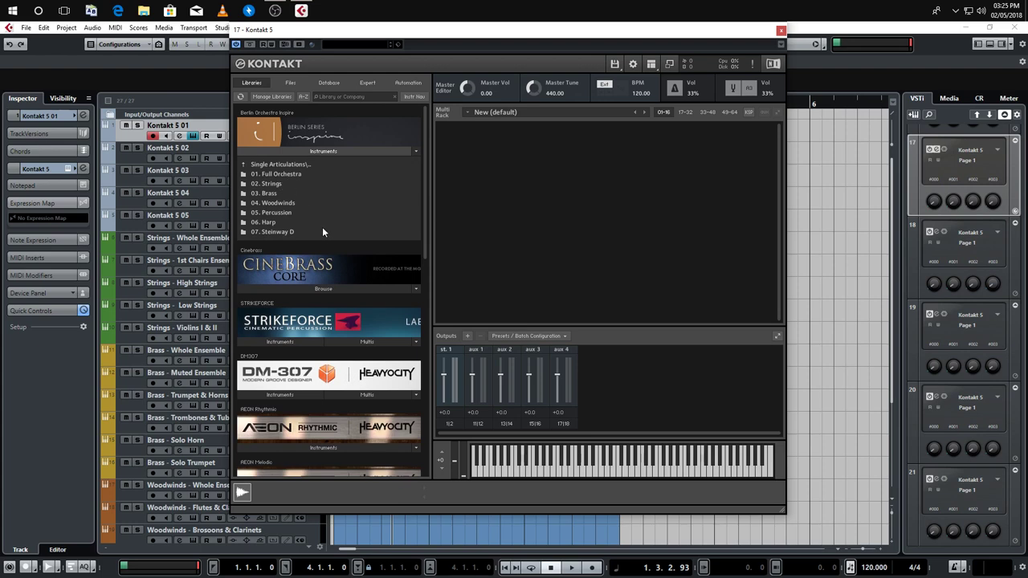
left_click(284, 212)
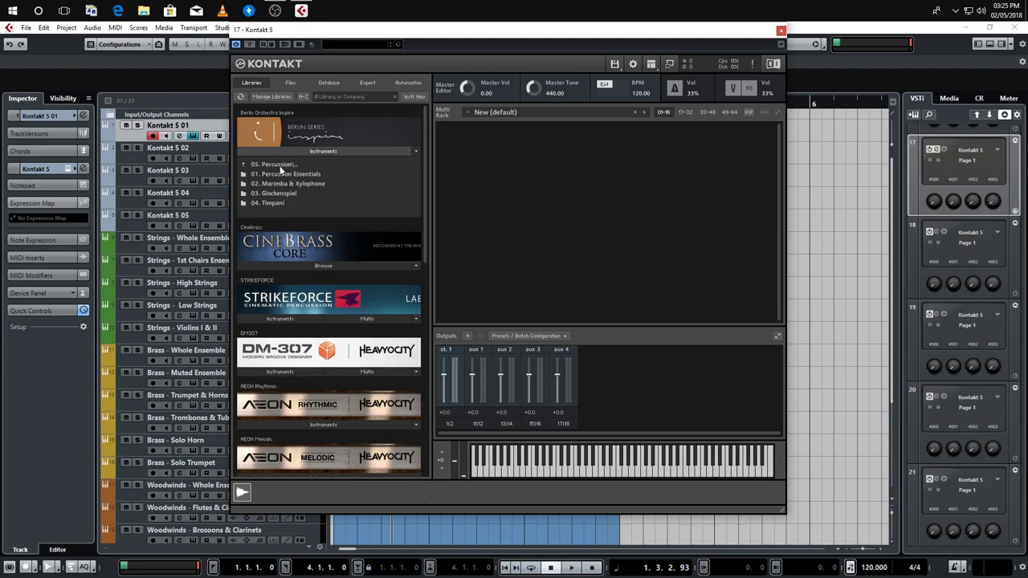
left_click(319, 174)
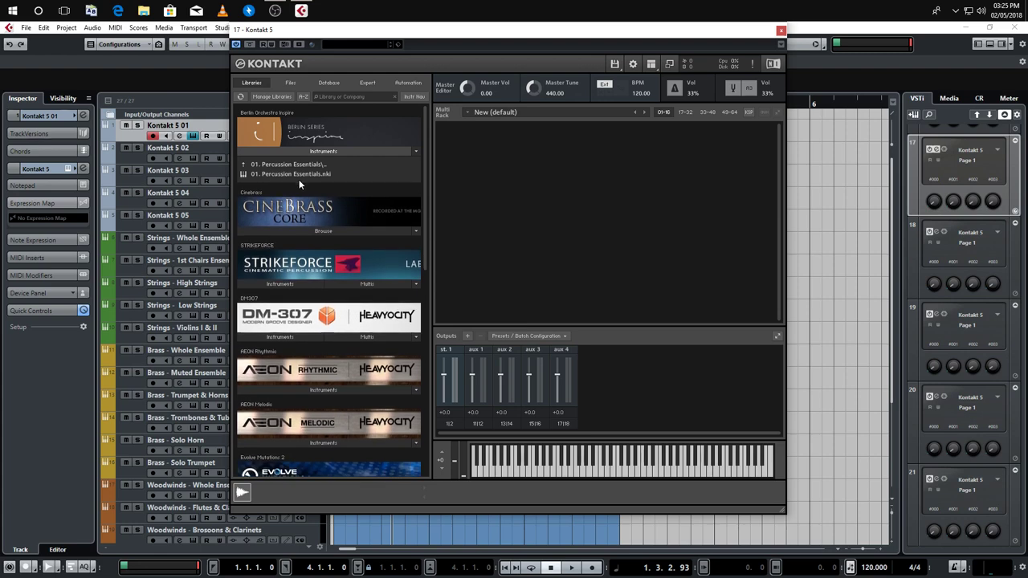
left_click_drag(299, 174, 532, 173)
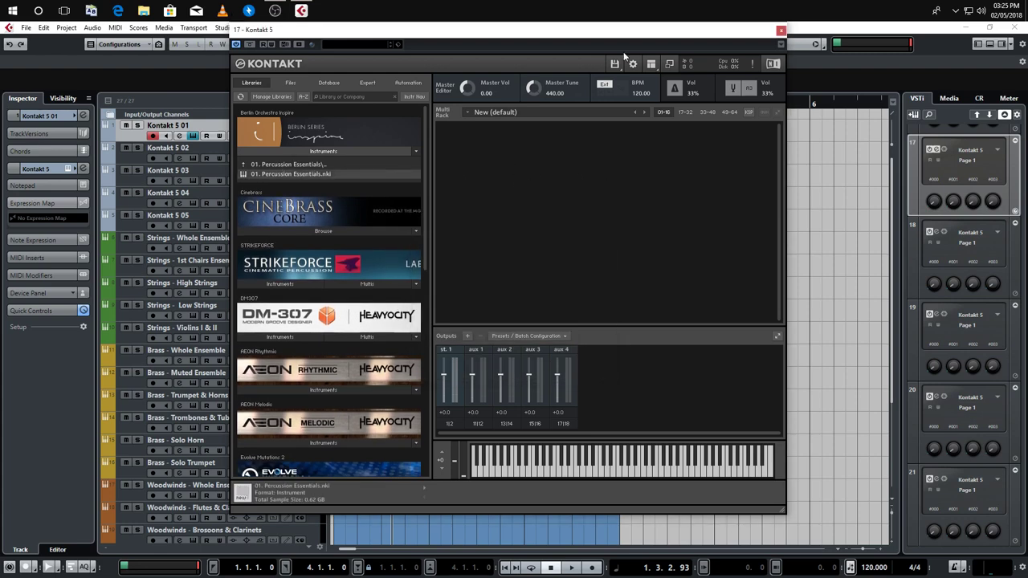
left_click(781, 29)
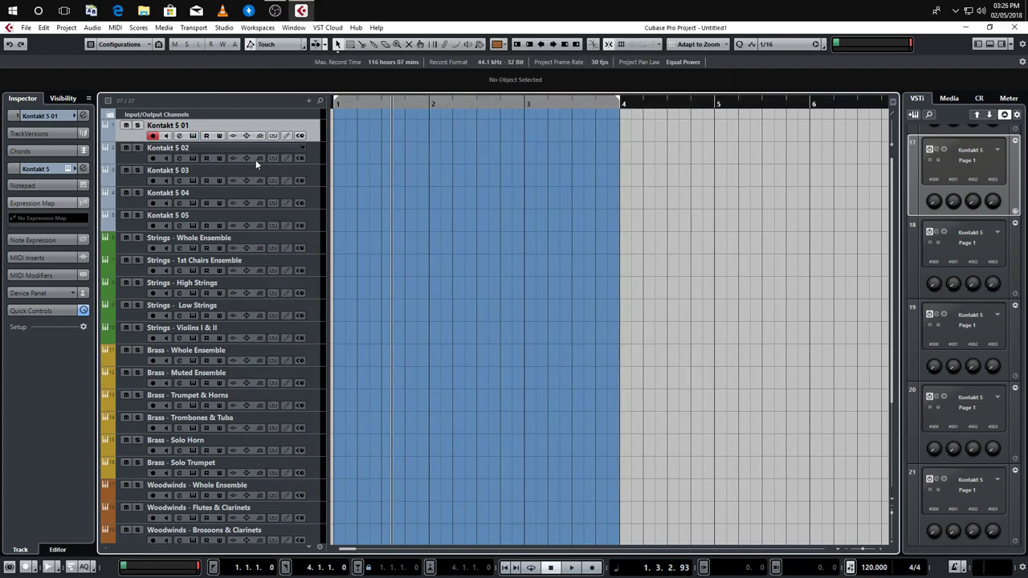
Rename the first Kontakt track as Perc - Essentials and give the second one the prefix "Perc -"
double_click(184, 128)
type("Perc - Es")
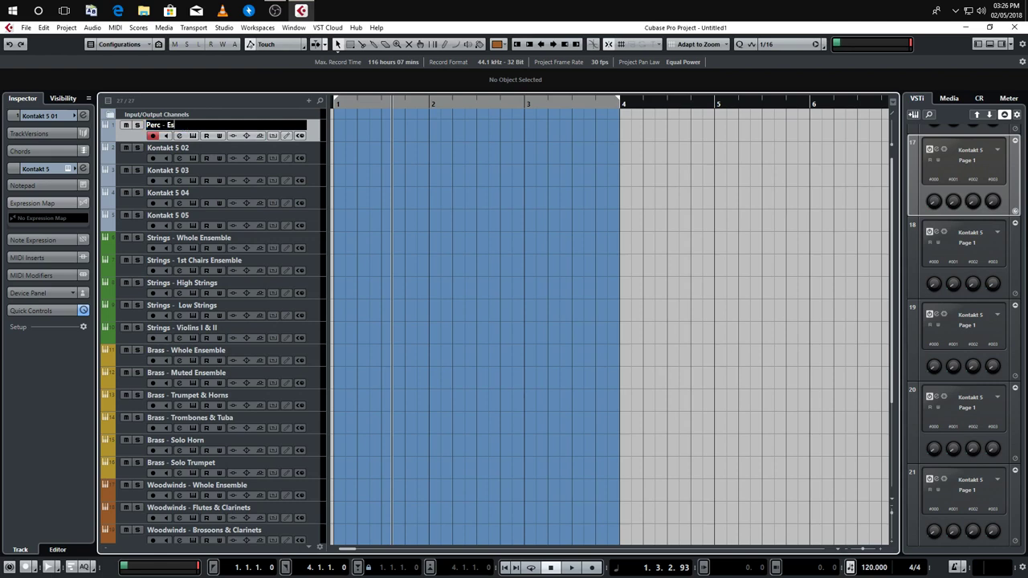
type("sentials")
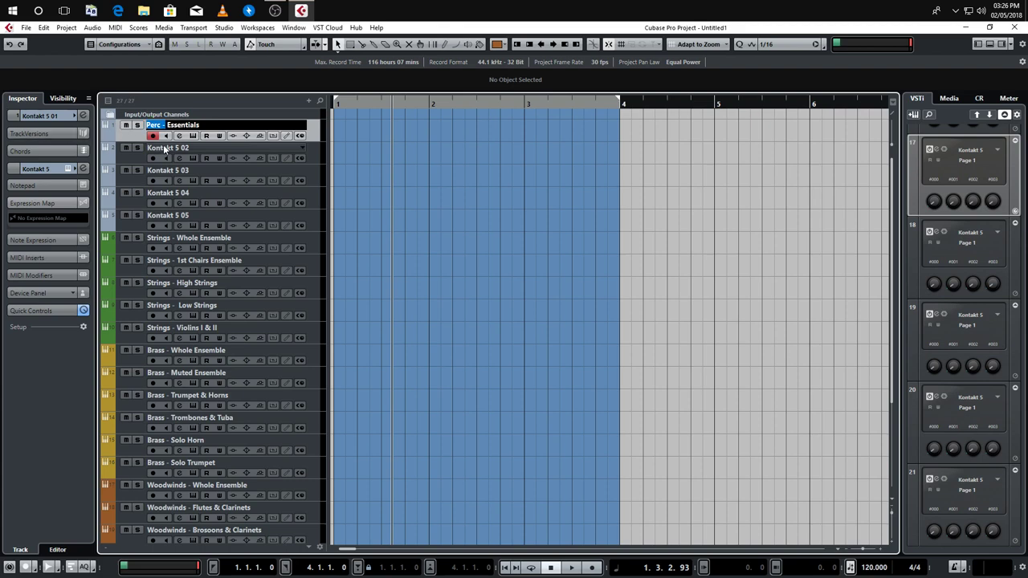
key("Tab")
type("Perc -")
Load 01 Marimba & Xylophone.nki from the Berlin Orchestra Inspire percussion folder into the second percussion track
left_click(192, 158)
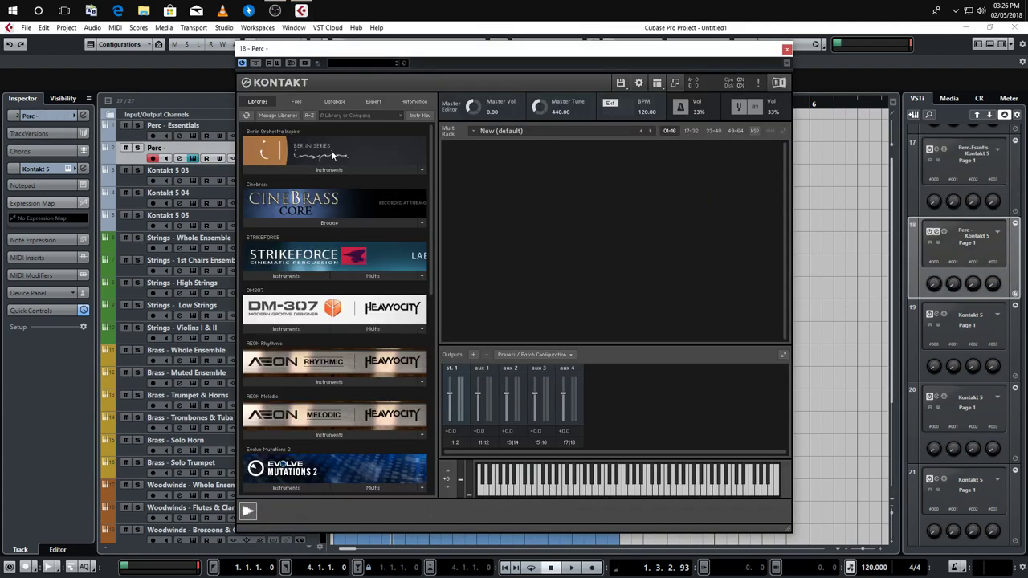
left_click(292, 170)
left_click(292, 183)
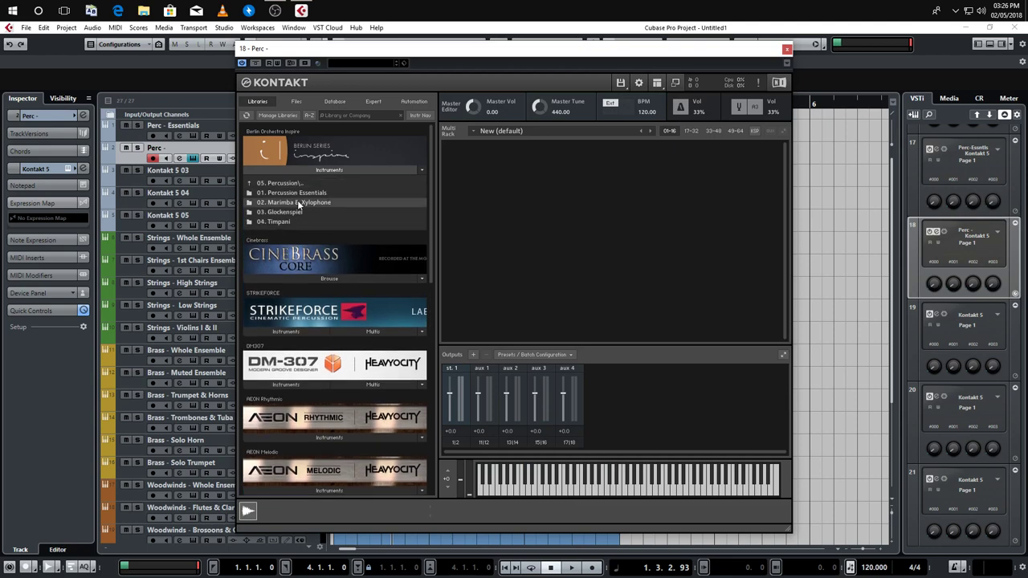
left_click(296, 193)
left_click_drag(295, 193, 623, 205)
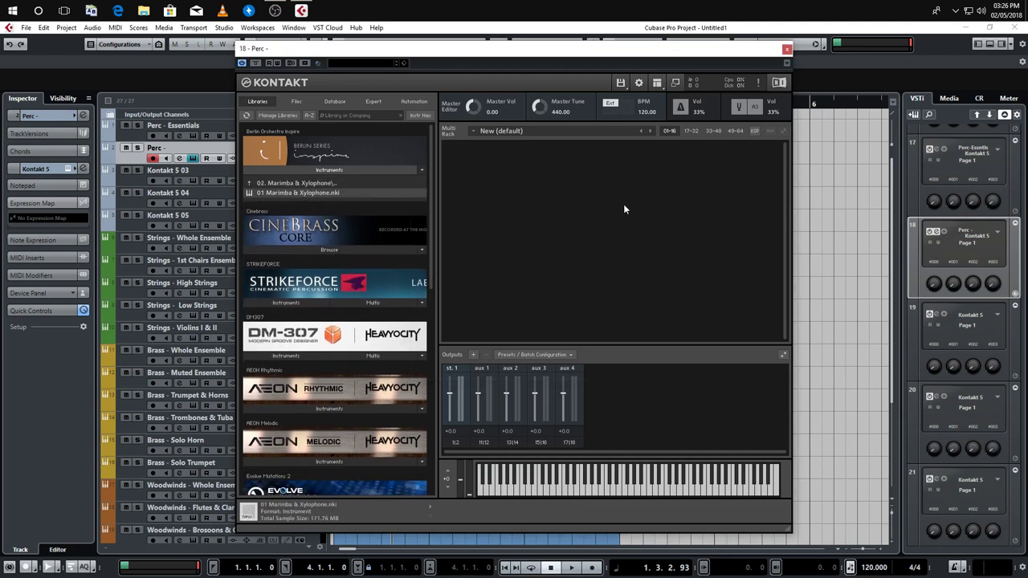
left_click(787, 49)
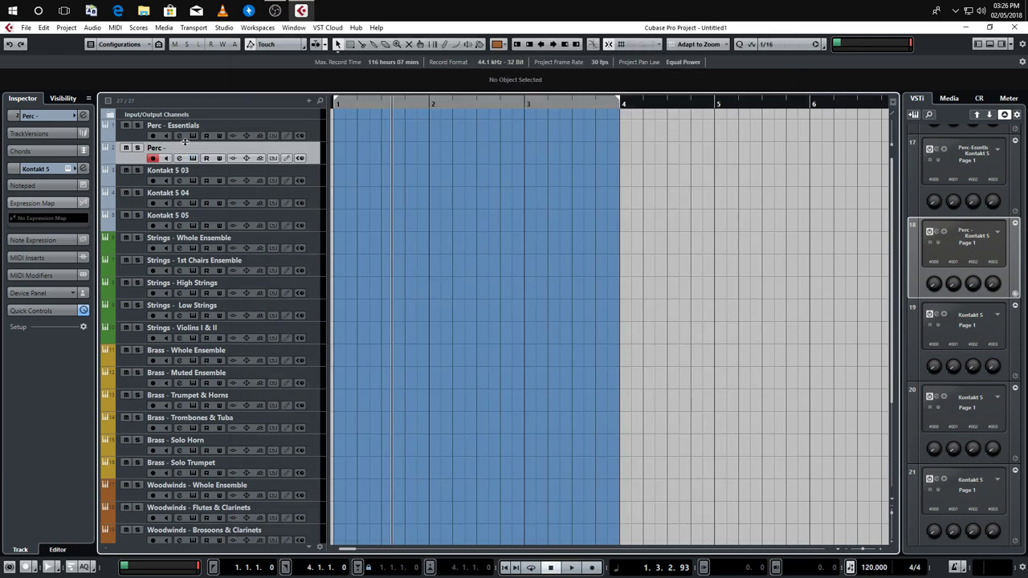
Complete the second track's name as Perc - Marimba & Xylo and give the third track the prefix "Perc -"
type("Marimba & Xy")
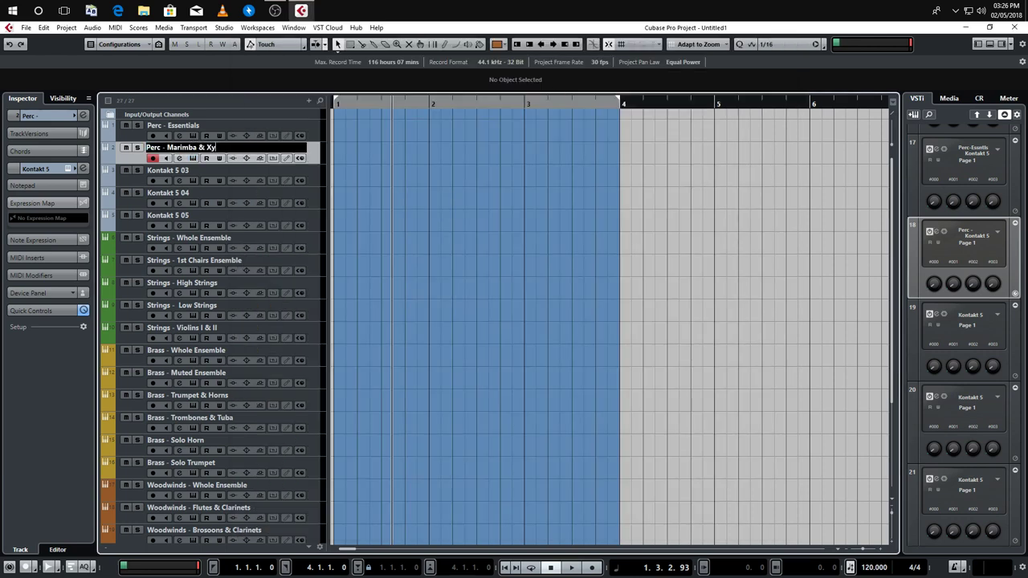
type("lo")
key("Tab")
type("Perc -")
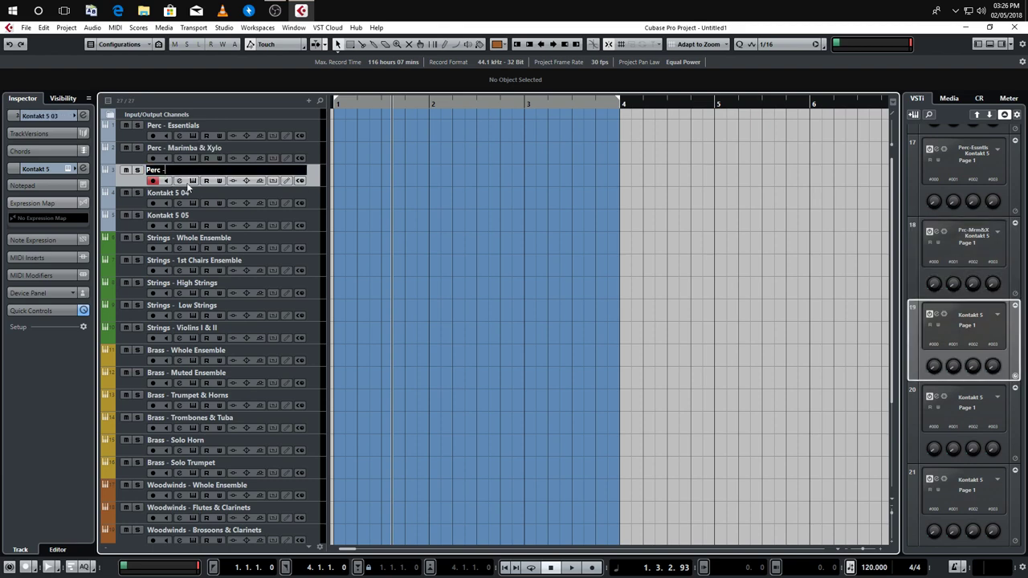
Load 01. Glockenspiel.nki from the Berlin Orchestra Inspire percussion folder into the third percussion track
left_click(193, 181)
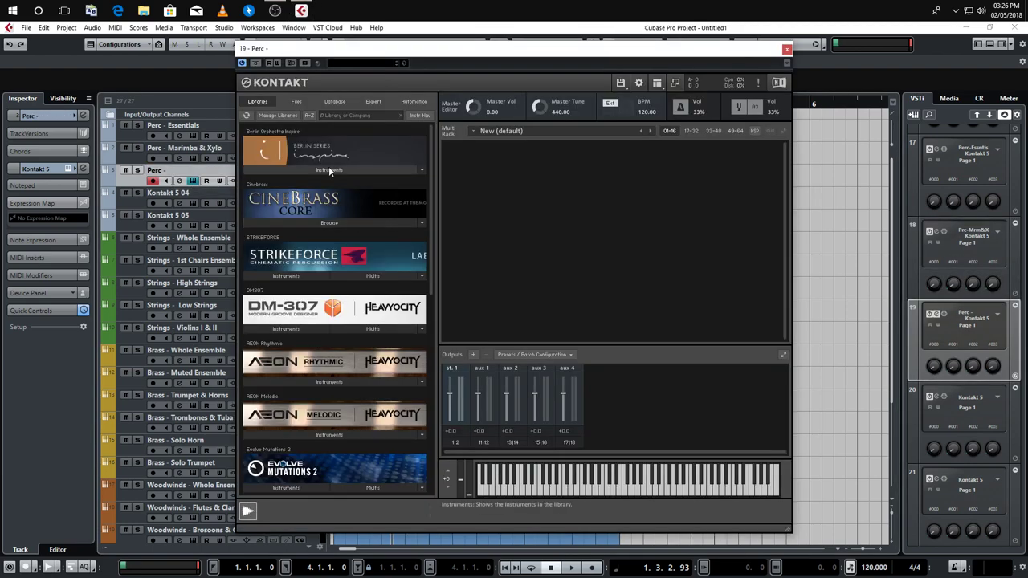
left_click(328, 169)
left_click(285, 183)
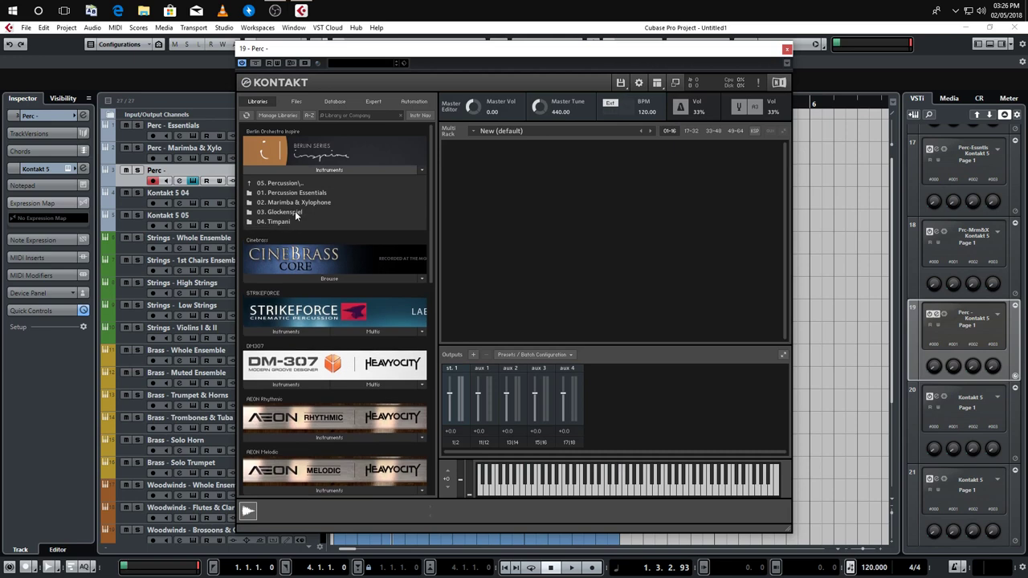
left_click(295, 210)
left_click(285, 192)
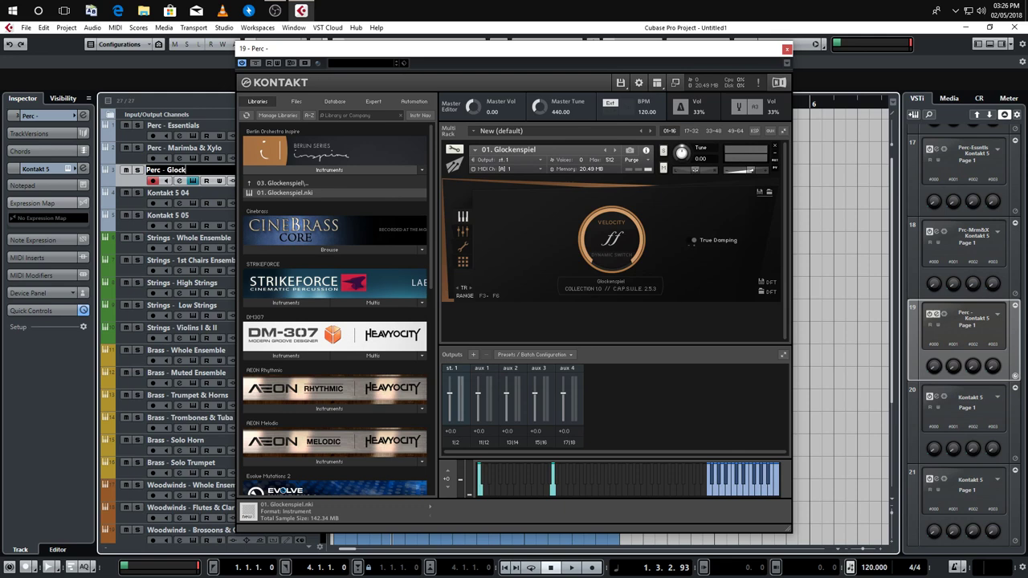
Complete the third track's name as Perc - Glockenspiel and give the fourth track the prefix "Perc -"
type("iel")
key("Tab")
type("Perc -")
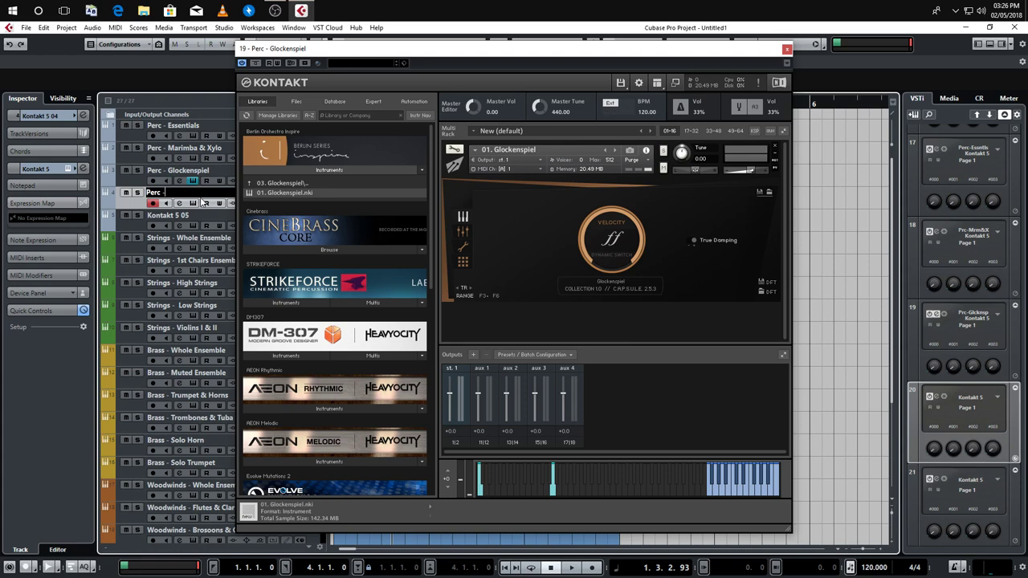
Name the fourth track Perc - Timpani and the fifth Perc - Timpani Roll
left_click(277, 183)
double_click(165, 192)
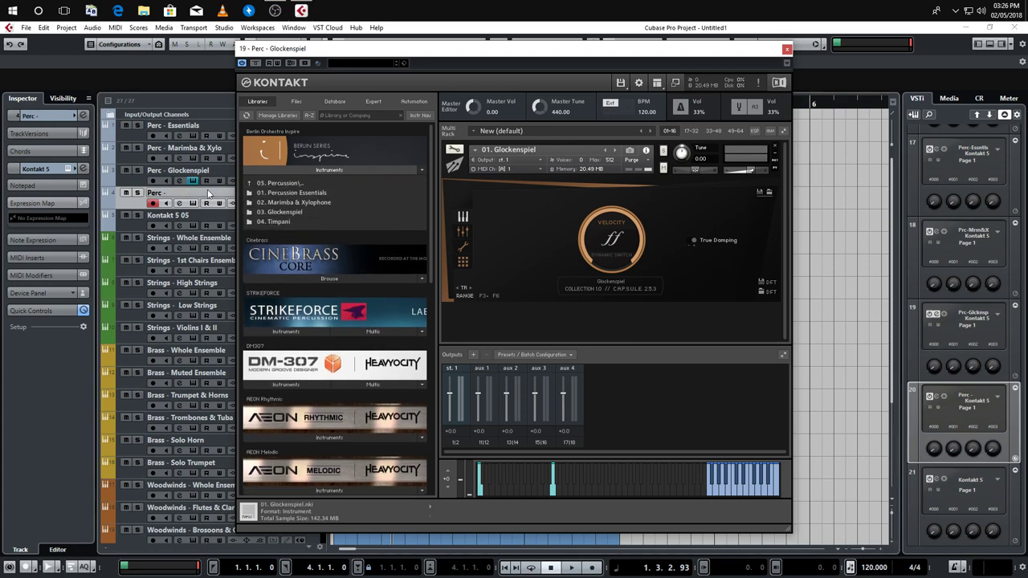
type("Timpa")
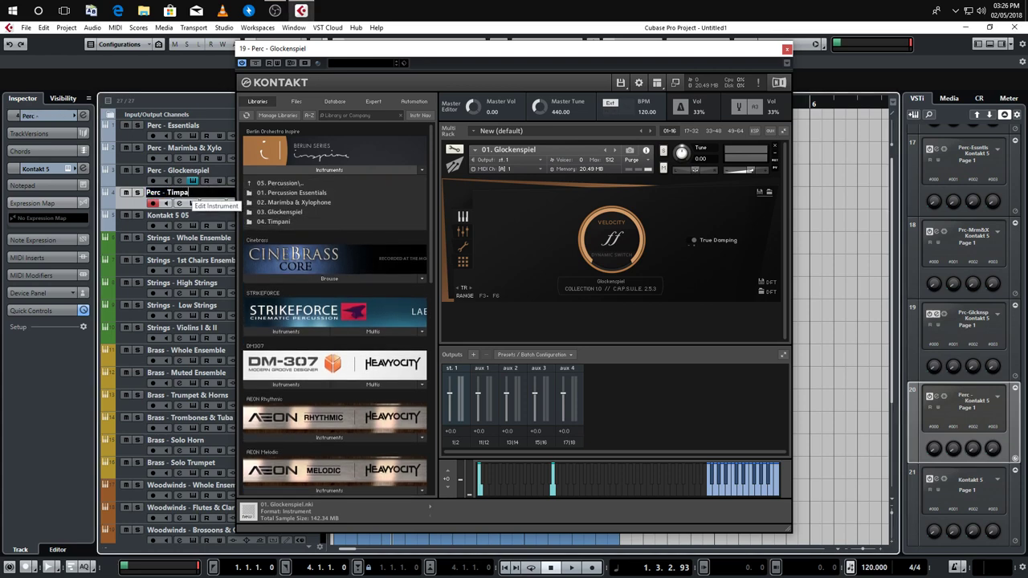
type("ni")
key("Tab")
type("Perc -")
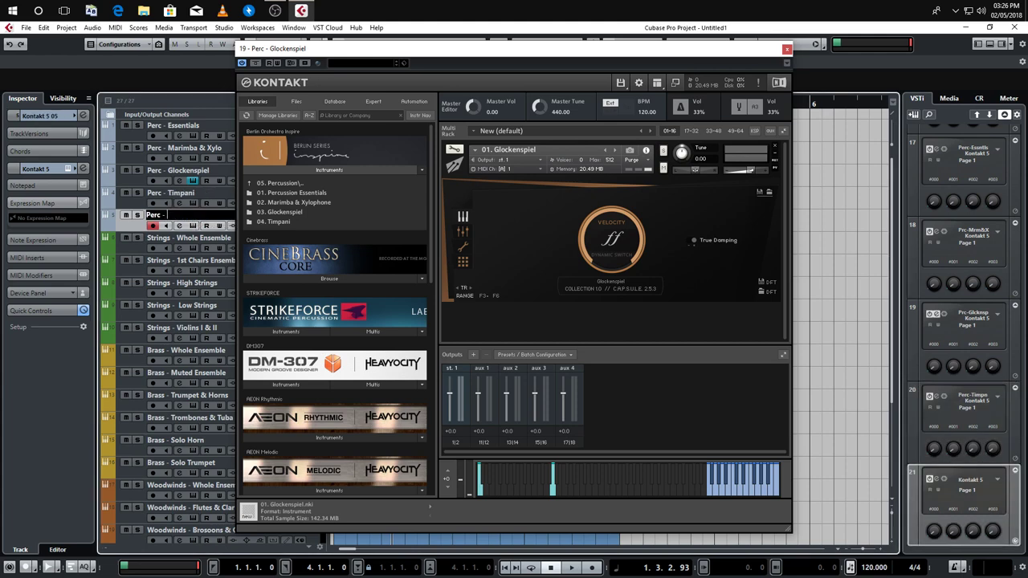
type(" Timpani Roll")
key("Return")
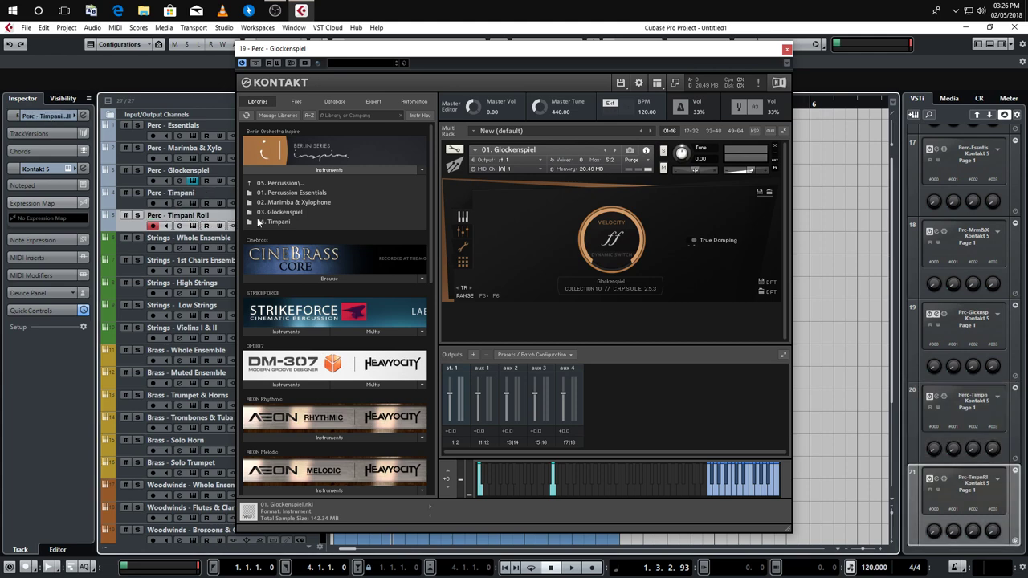
left_click(786, 49)
Load 01. Timpani.nki from the Berlin Orchestra Inspire percussion folder into the Perc - Timpani track
left_click(324, 183)
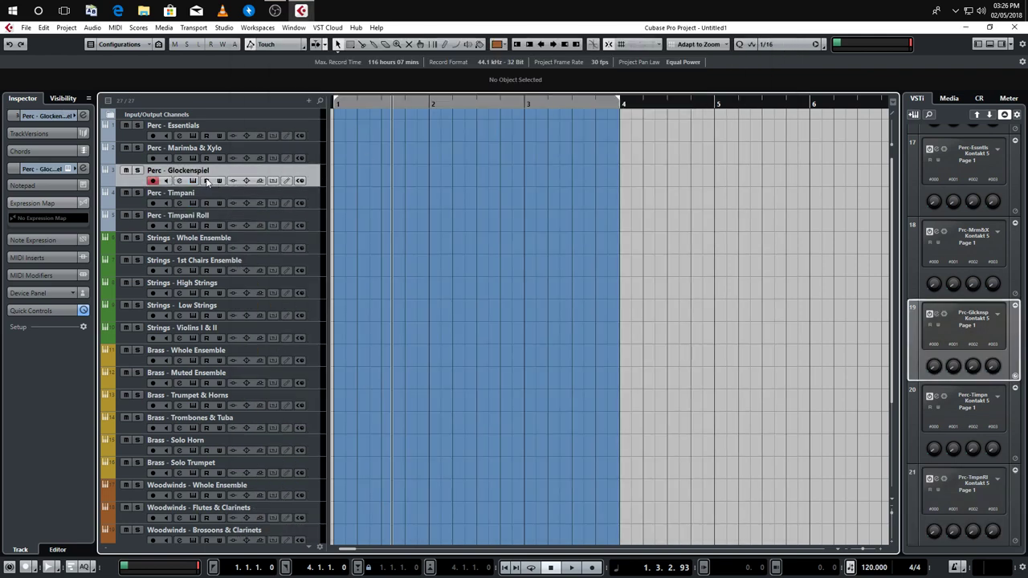
left_click(299, 180)
left_click(786, 49)
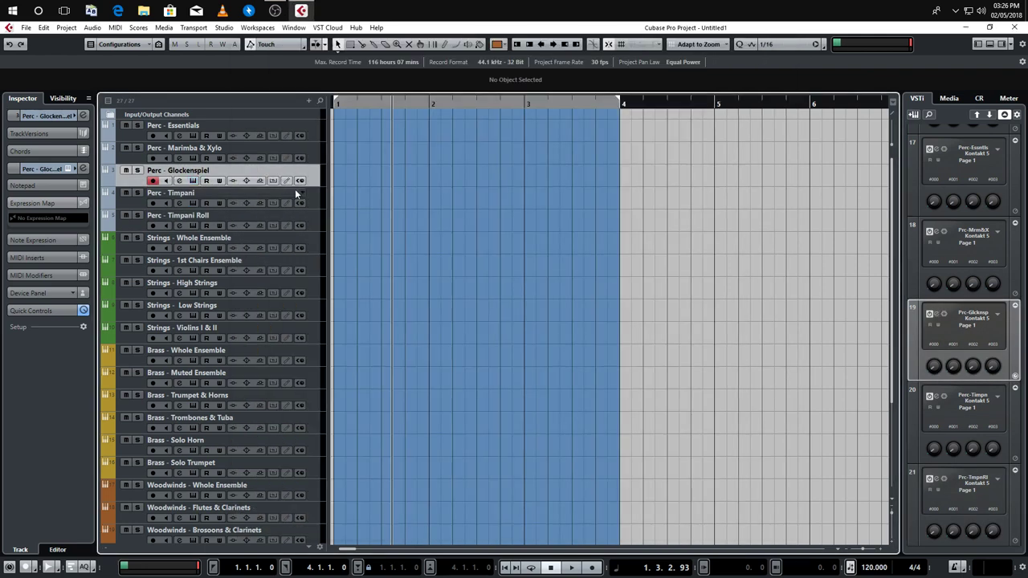
left_click(193, 205)
left_click(304, 152)
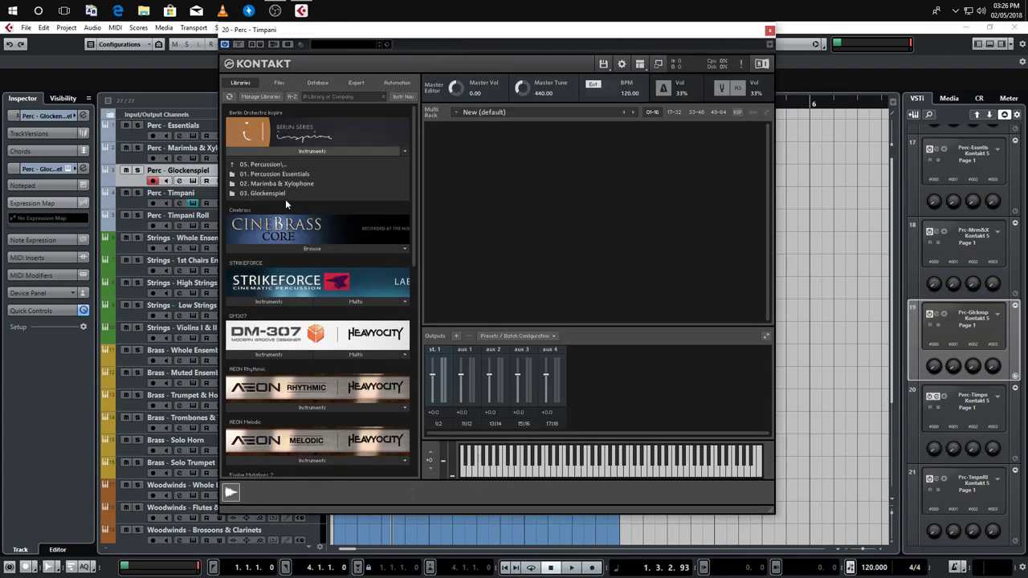
left_click(272, 201)
left_click_drag(261, 174, 791, 59)
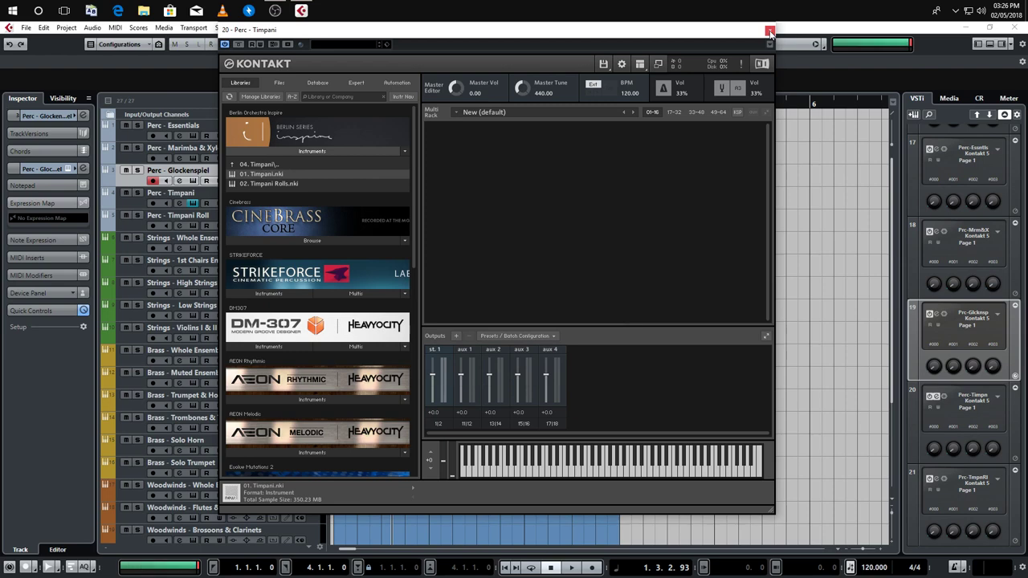
left_click(770, 32)
Load 02. Timpani Rolls.nki from the Berlin Orchestra Inspire Timpani folder into the Perc - Timpani Roll track
left_click(182, 218)
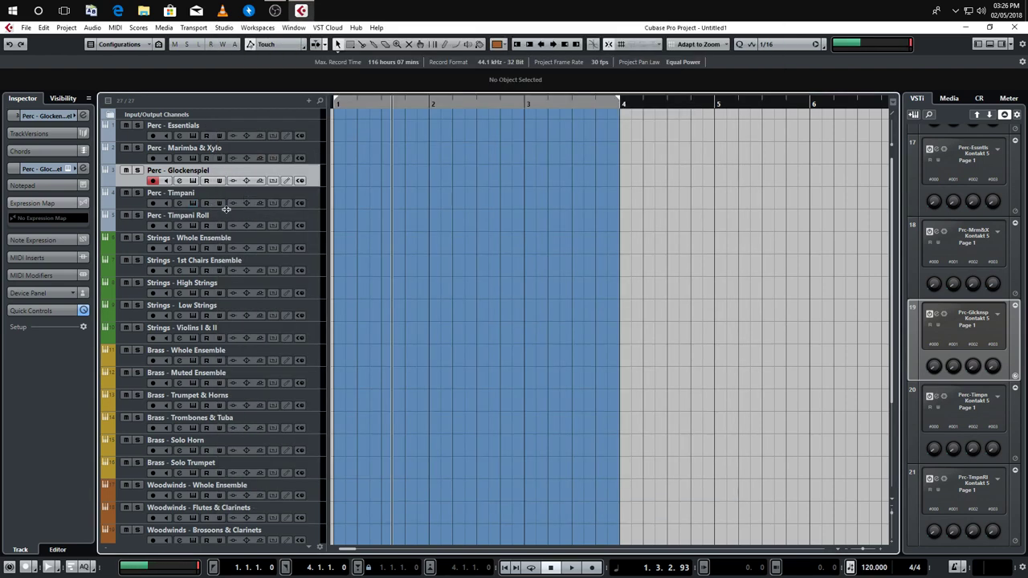
left_click(193, 225)
left_click(334, 177)
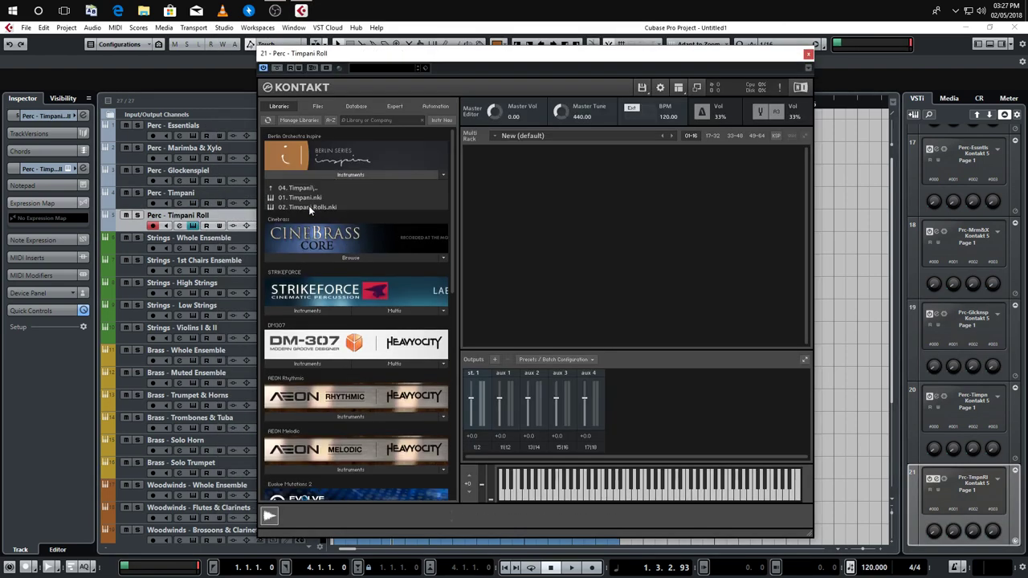
left_click(808, 55)
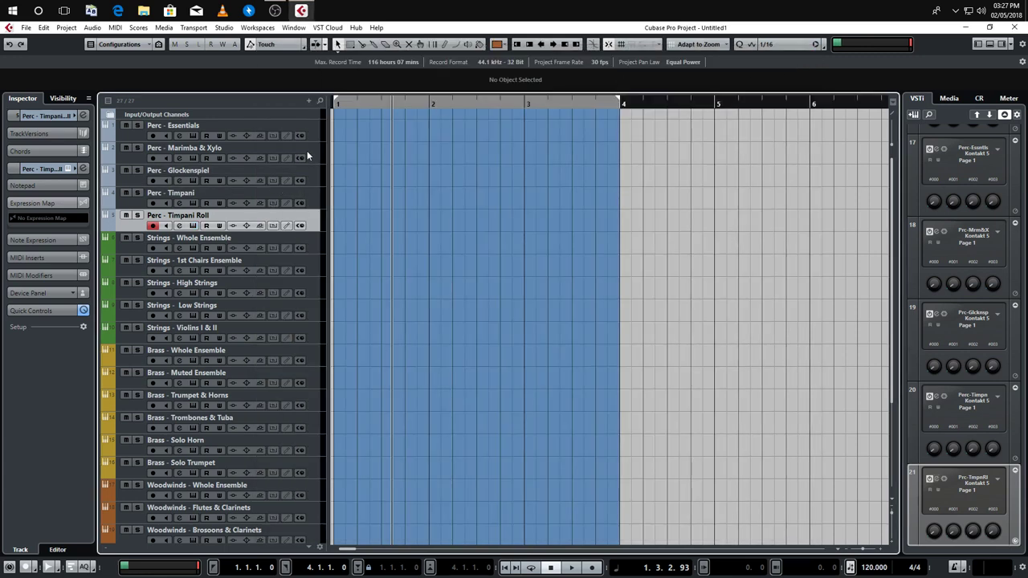
Color all five Perc tracks, from Perc - Essentials to Perc - Timpani Roll, with the Percussion 1 color
left_click(321, 137, "shift")
left_click(500, 45)
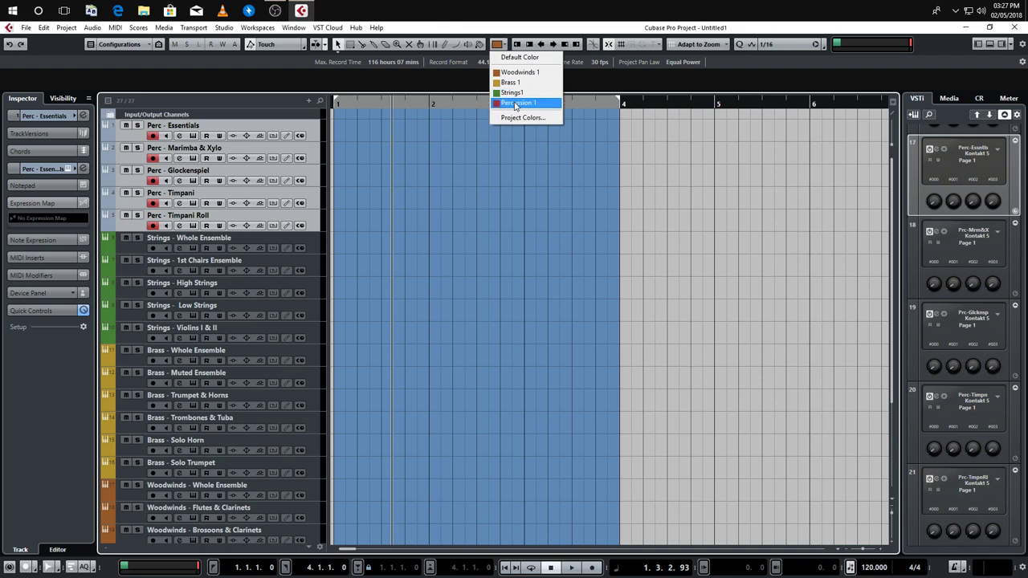
left_click(514, 105)
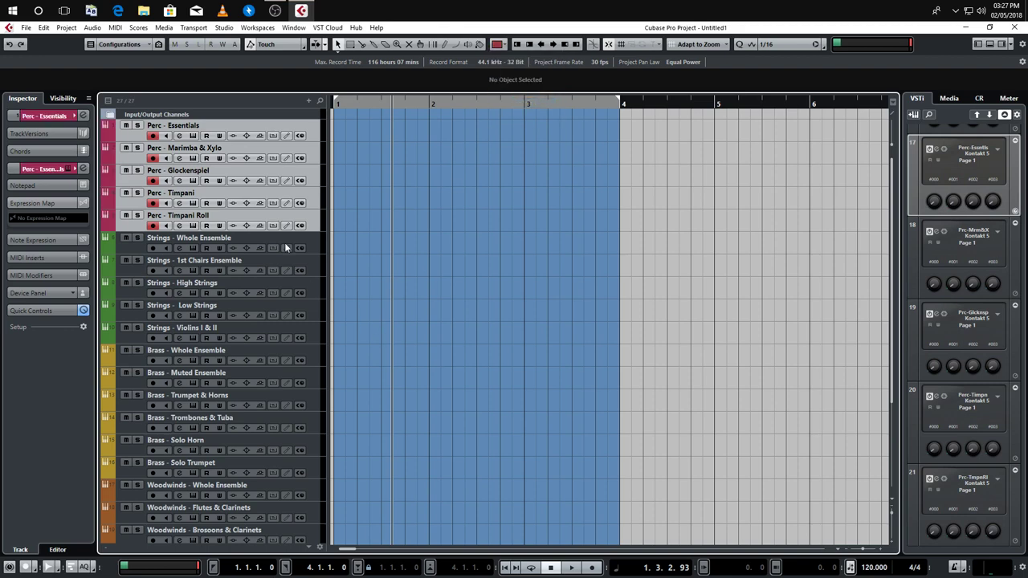
scroll(285, 243, "down", 2)
scroll(308, 491, "up", 2)
left_click(319, 225)
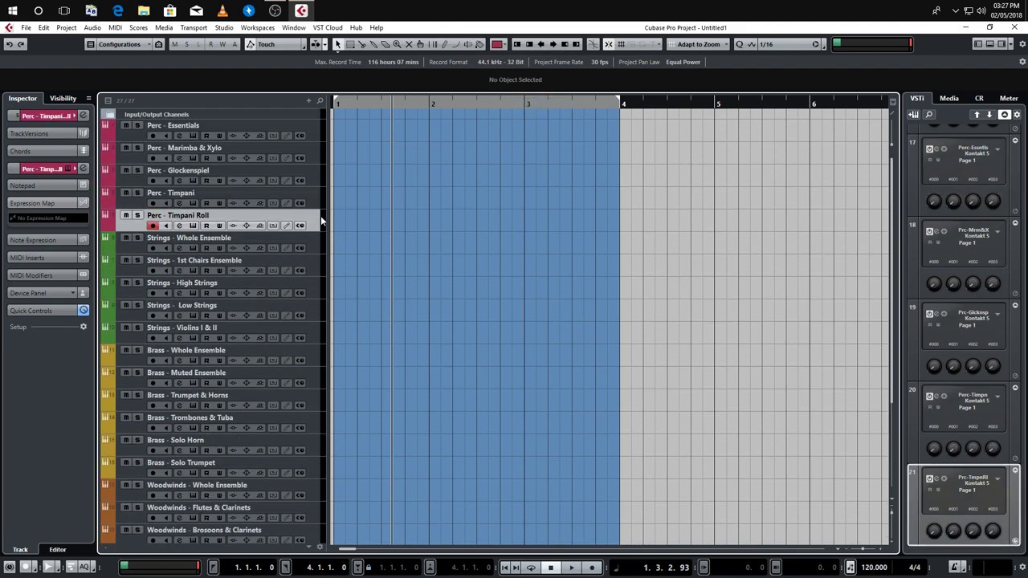
In the MixConsole, add a stereo group channel named Percussion for the five selected Perc channels
key("F3")
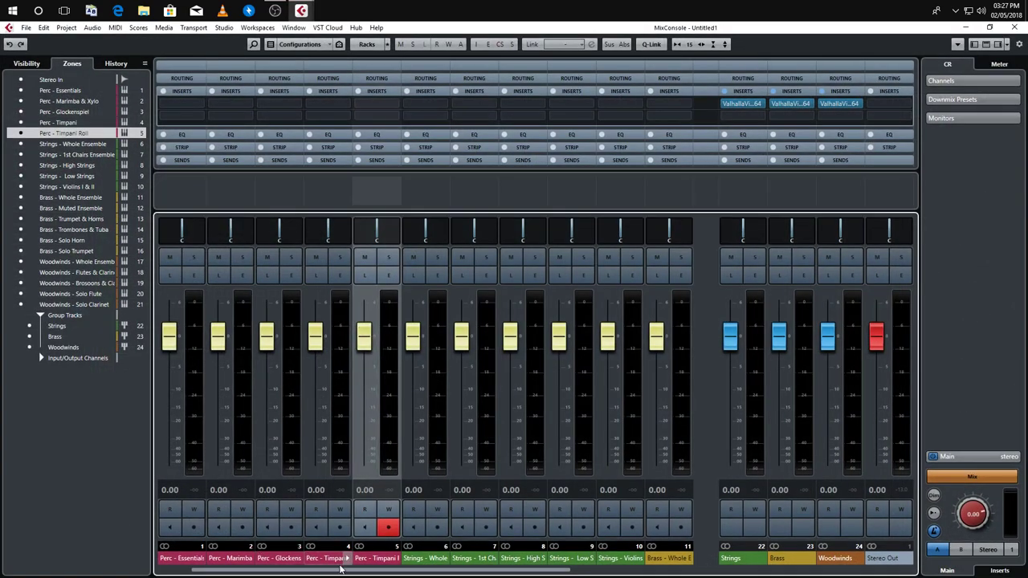
left_click(183, 560, "shift")
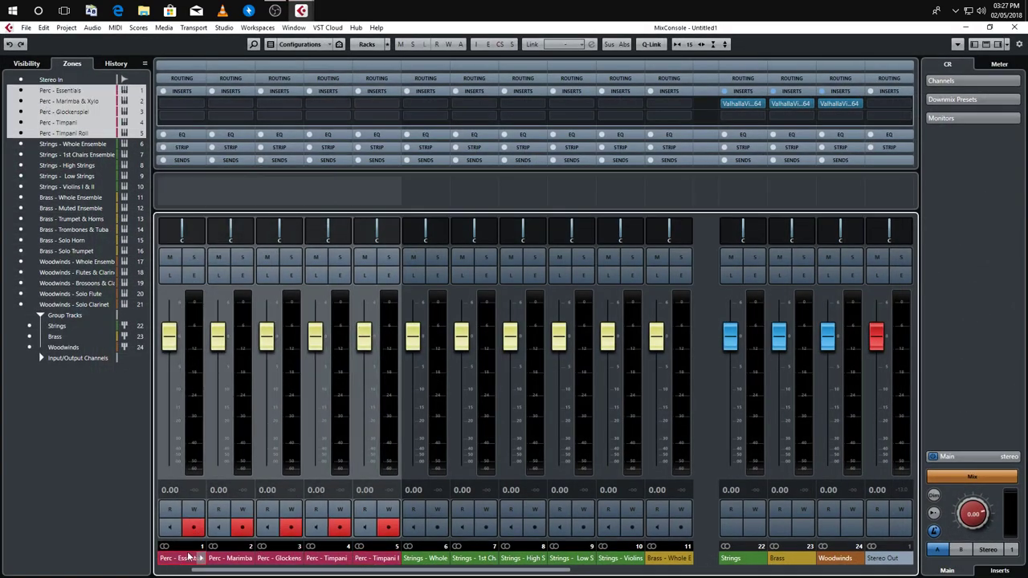
right_click(173, 564)
left_click(350, 415)
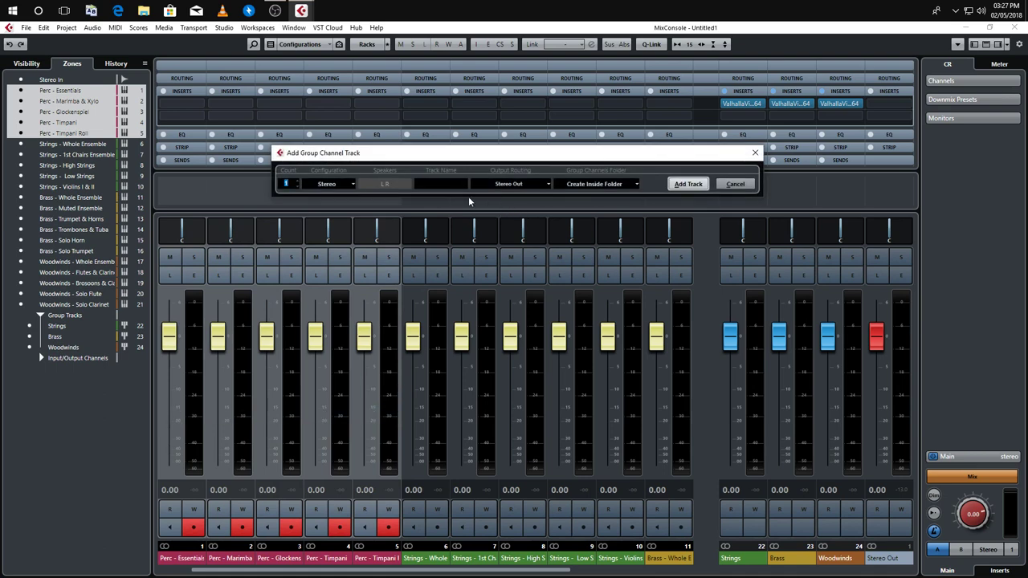
type("Percussion")
left_click(682, 184)
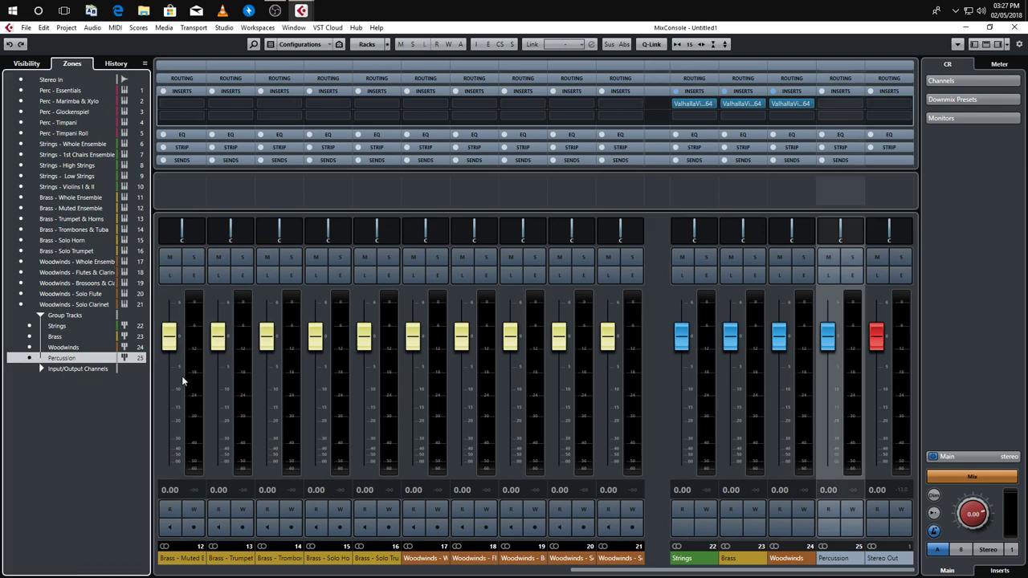
Color the Percussion group channel Percussion 1 and copy the Valhalla reverb insert from the Woodwinds group onto it
left_click(856, 558)
left_click(877, 531)
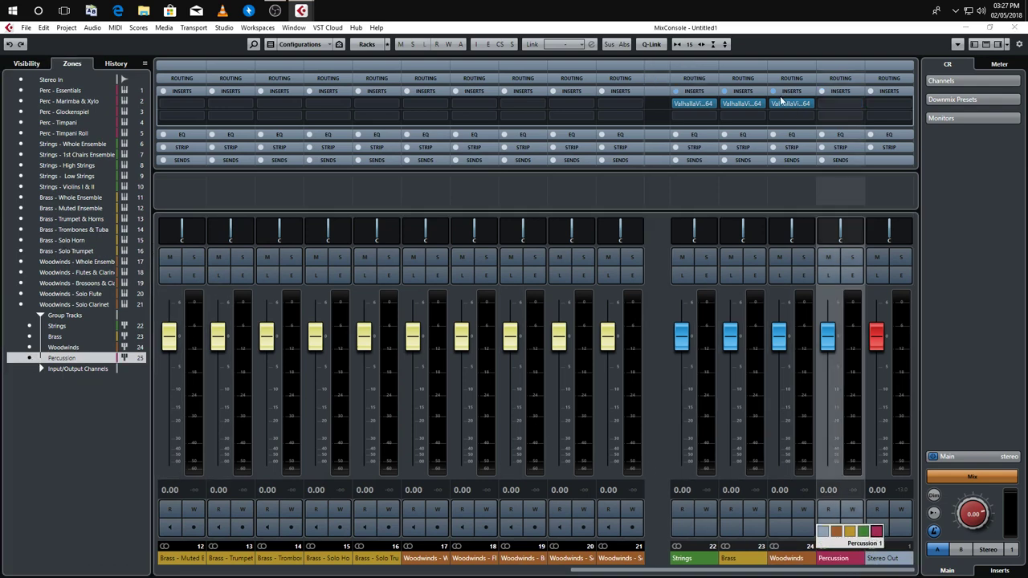
left_click_drag(780, 100, 840, 103)
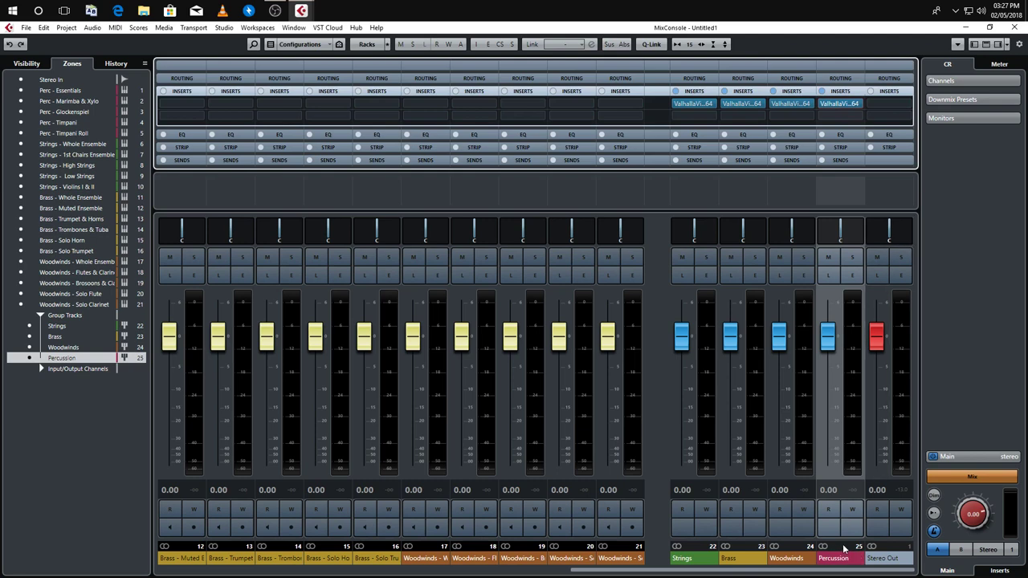
mouse_move(673, 568)
left_mouse_down()
mouse_move(635, 568)
mouse_move(673, 567)
left_mouse_up()
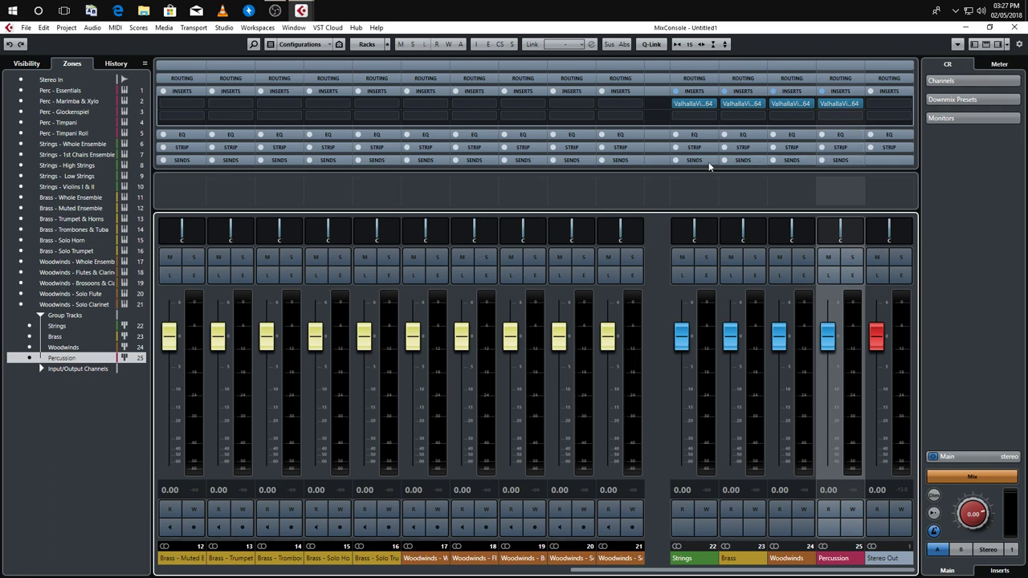
Hide the Stereo In channel from the mixer and close the MixConsole
left_click_drag(641, 572, 165, 554)
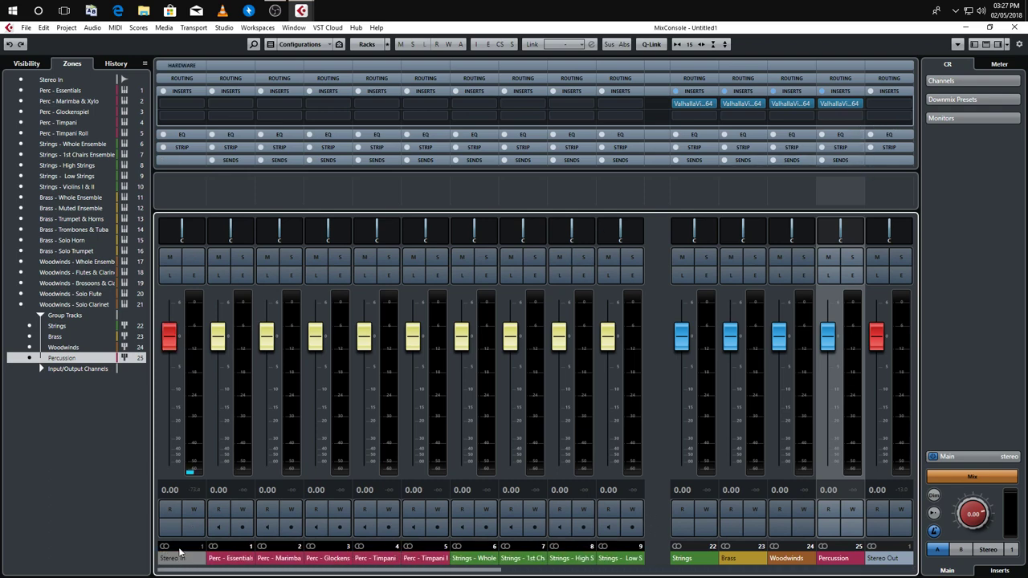
left_click(22, 80)
left_click(28, 64)
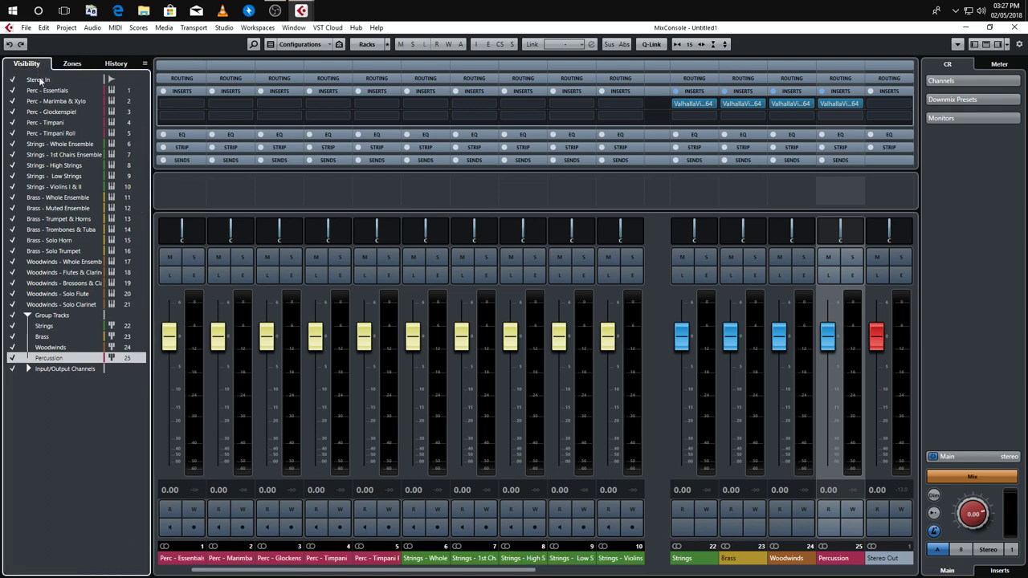
left_click_drag(449, 572, 535, 567)
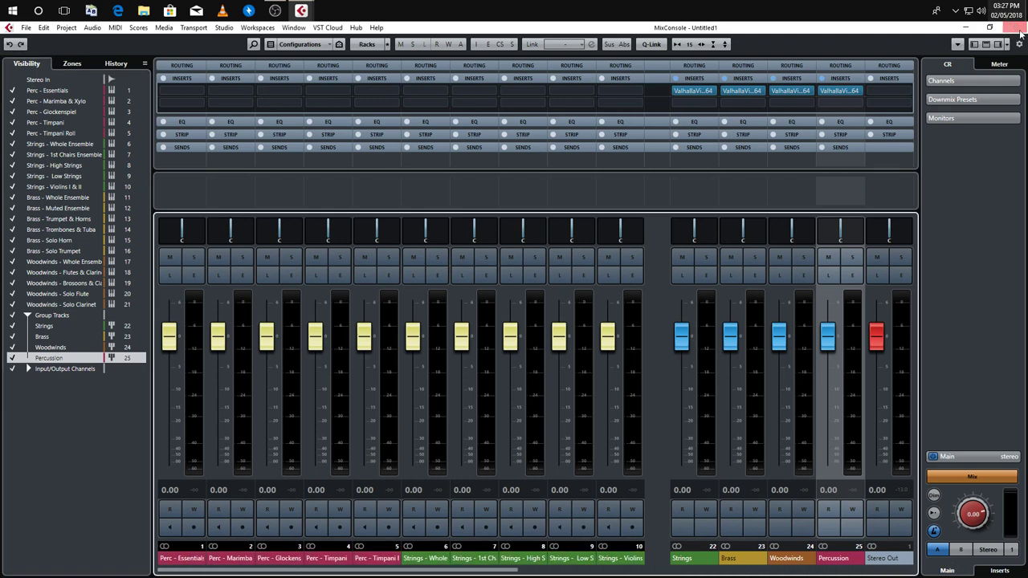
key("F3")
Collapse the Group Tracks folder in the project's track list
scroll(390, 351, "down", 5)
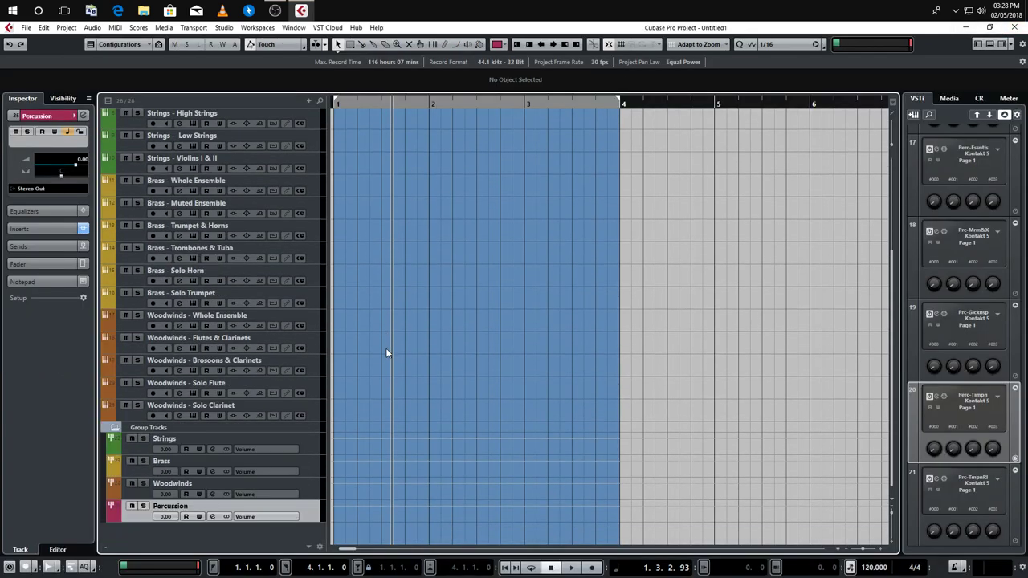
left_click(114, 428)
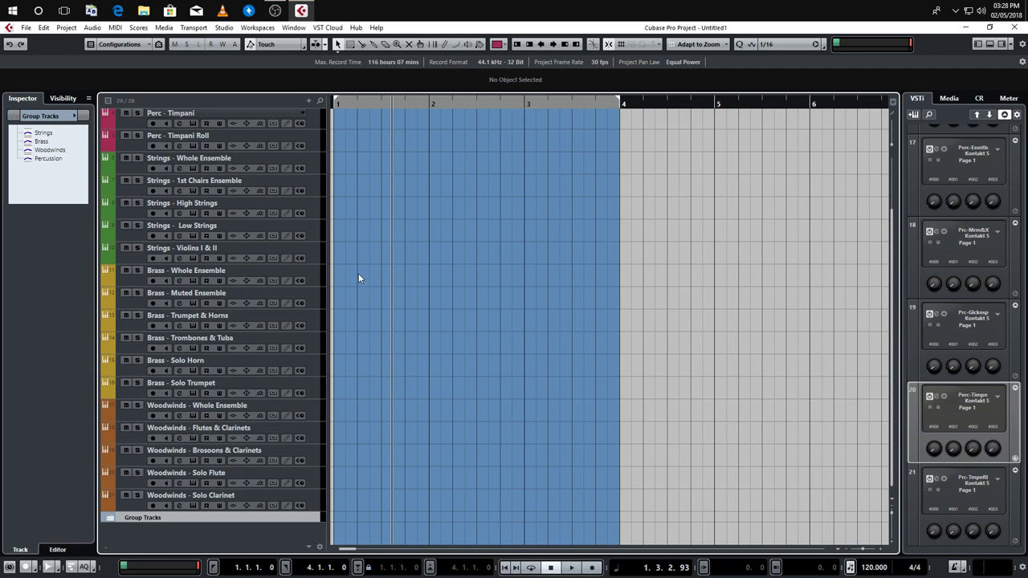
scroll(358, 282, "up", 3)
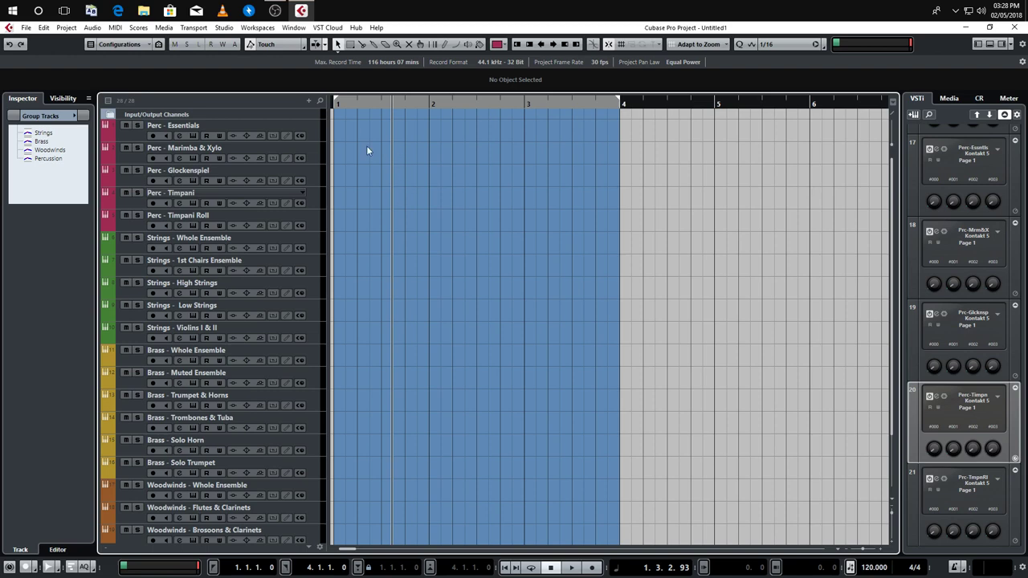
Move the five Perc tracks into a new folder named Percussion and color the folder Percussion 1
left_click(322, 135)
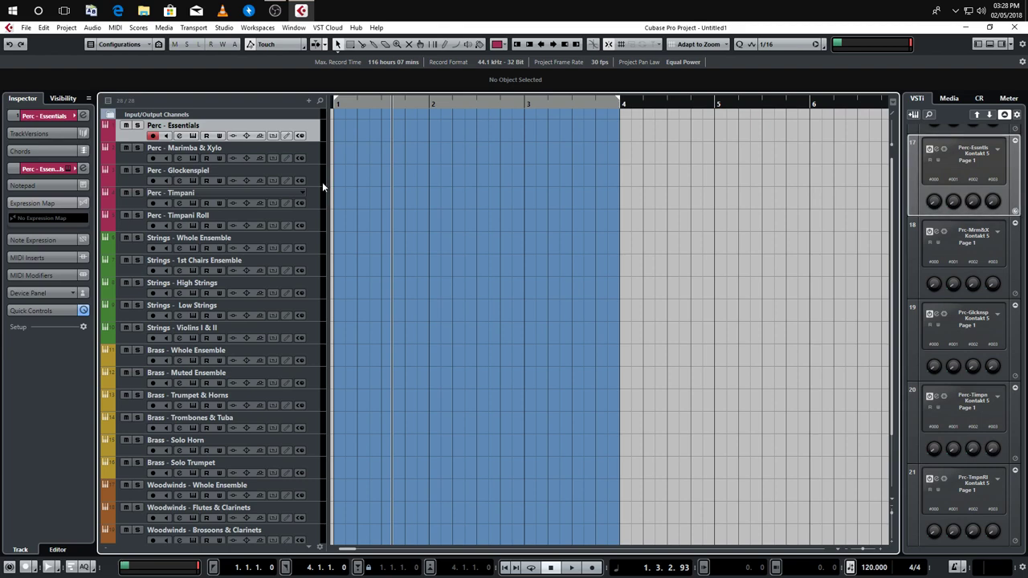
left_click(318, 226, "shift")
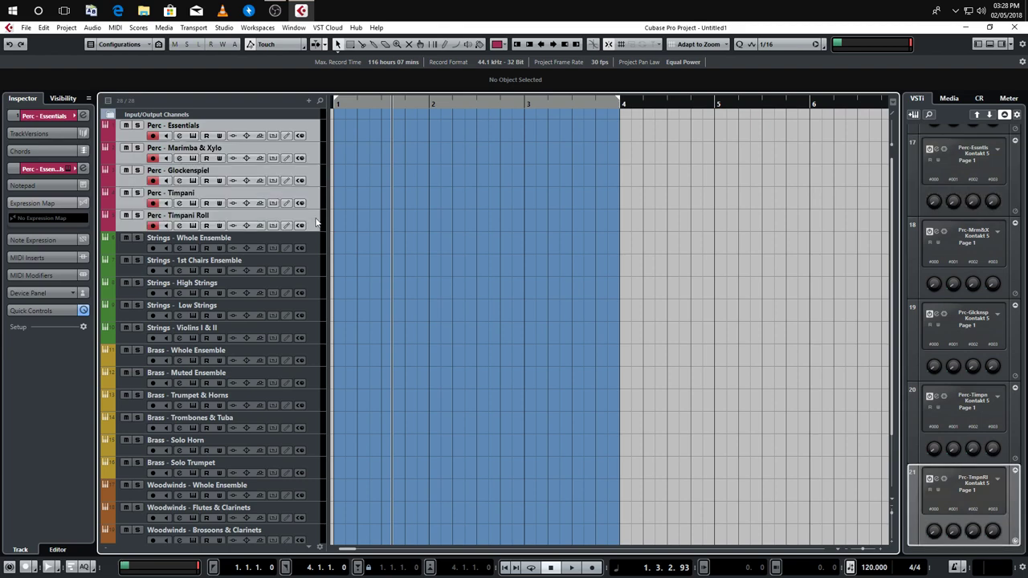
right_click(318, 222)
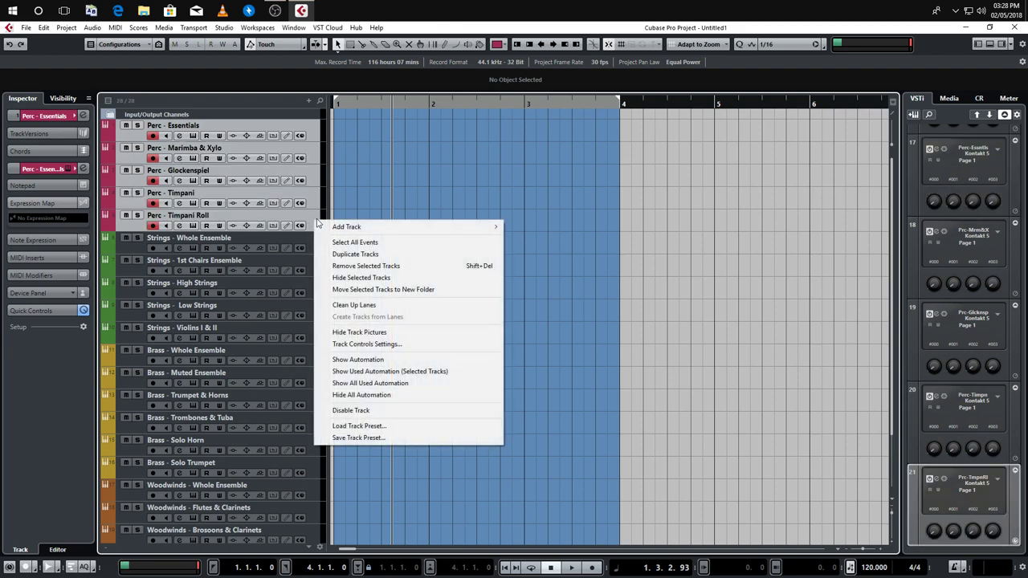
left_click(476, 290)
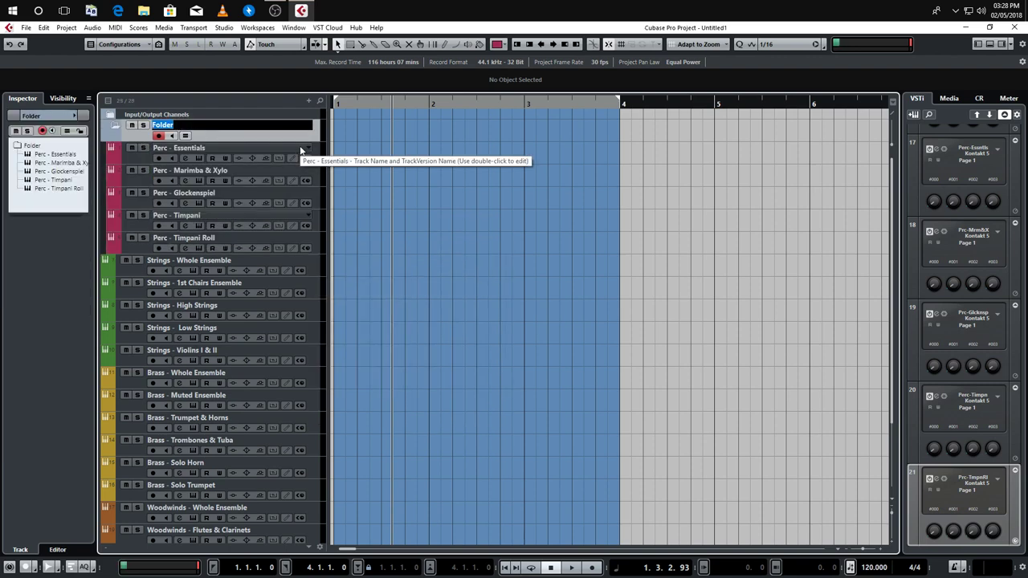
type("Percussion")
key("Return")
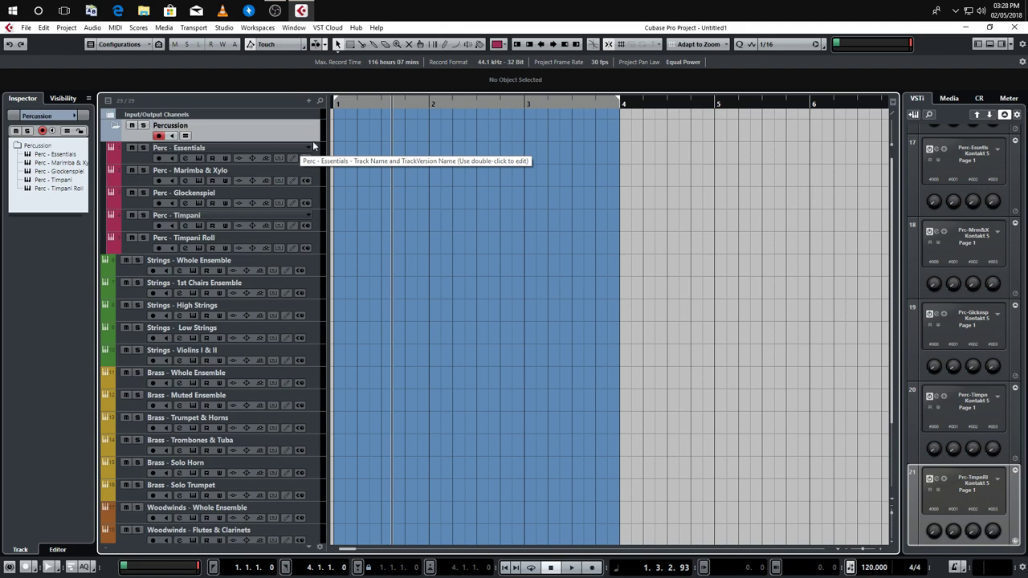
left_click(499, 45)
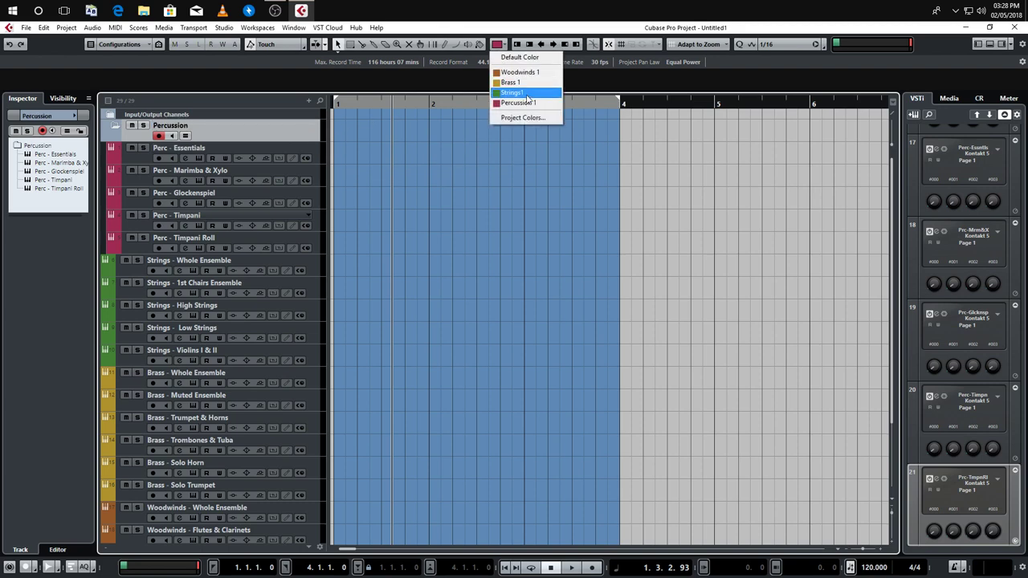
left_click(525, 103)
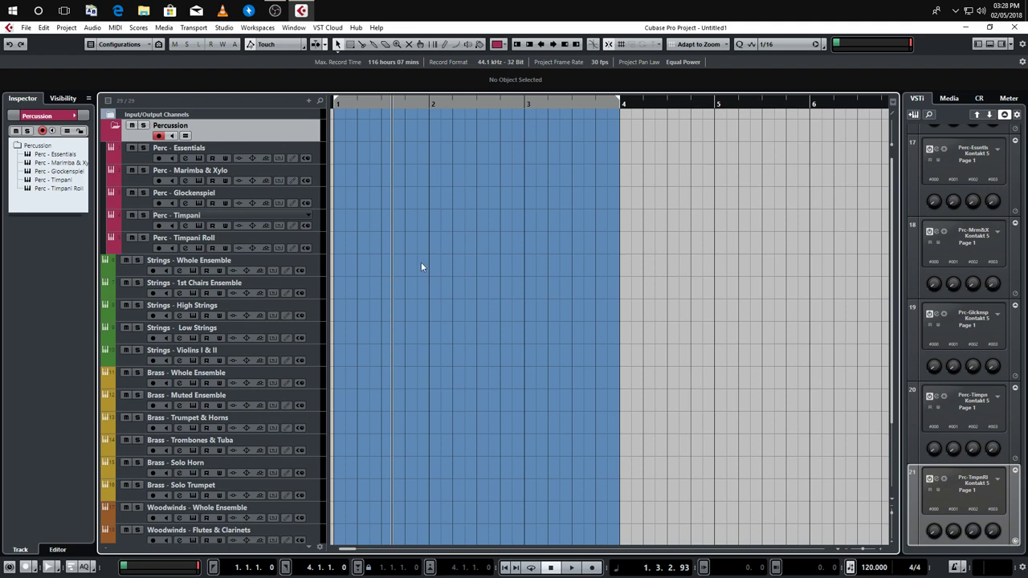
Collapse the Percussion folder and expand it again to check how it folds
left_click(116, 126)
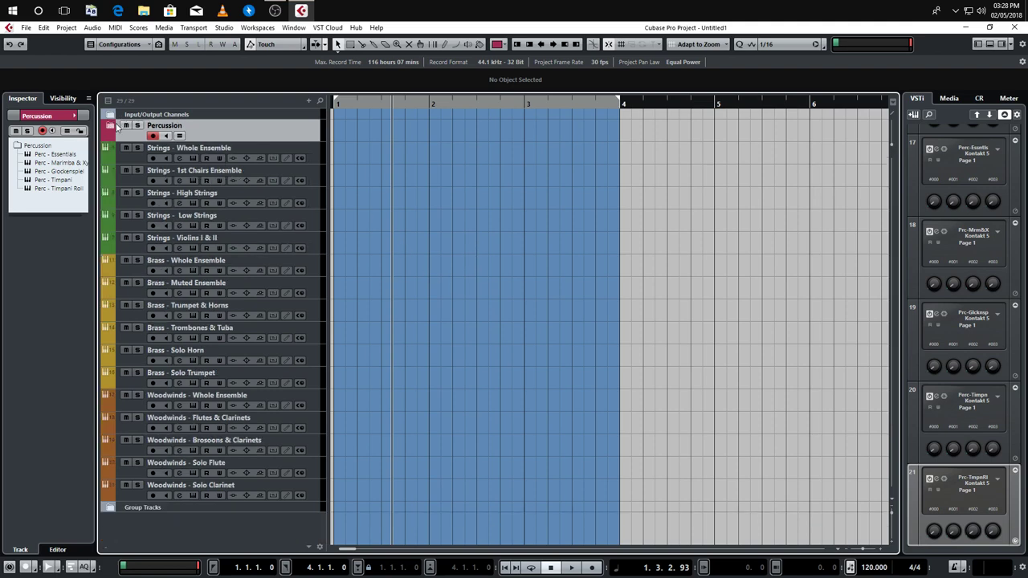
left_click(114, 127)
left_click(111, 130)
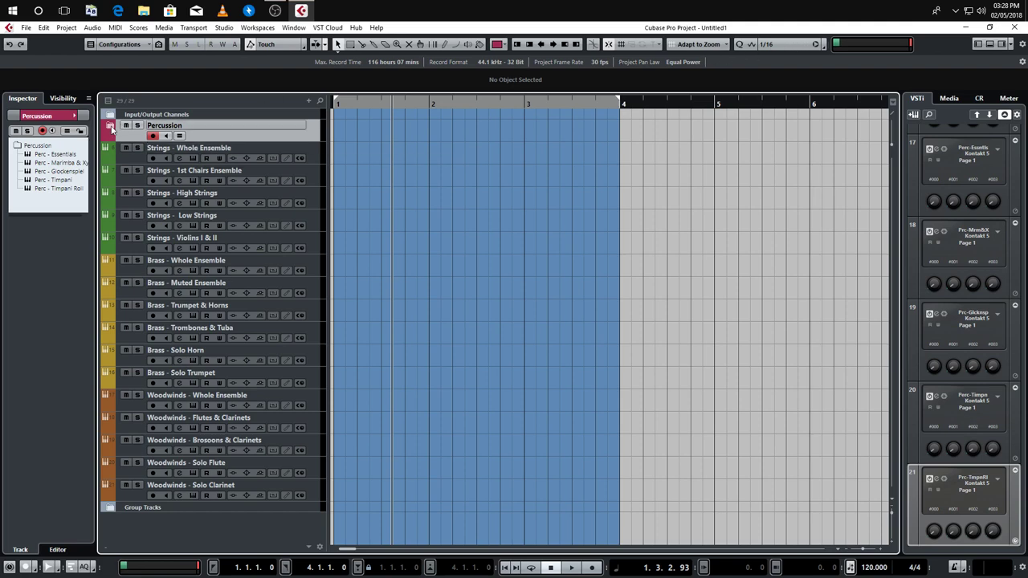
left_click(111, 129)
Move the five Strings tracks into a new folder named Strings and color the folder Strings1
left_click(314, 273)
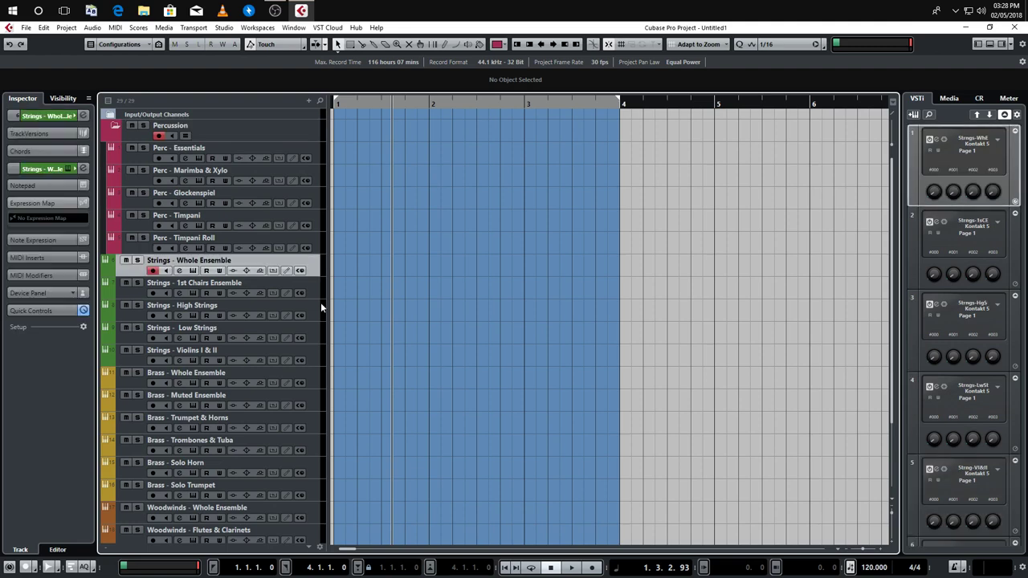
left_click(317, 358, "shift")
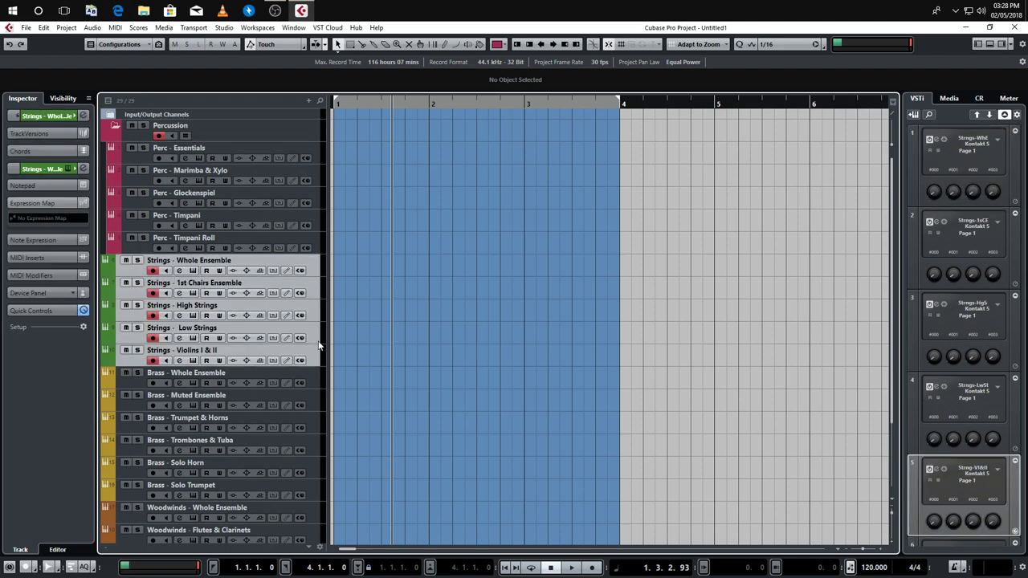
right_click(318, 314)
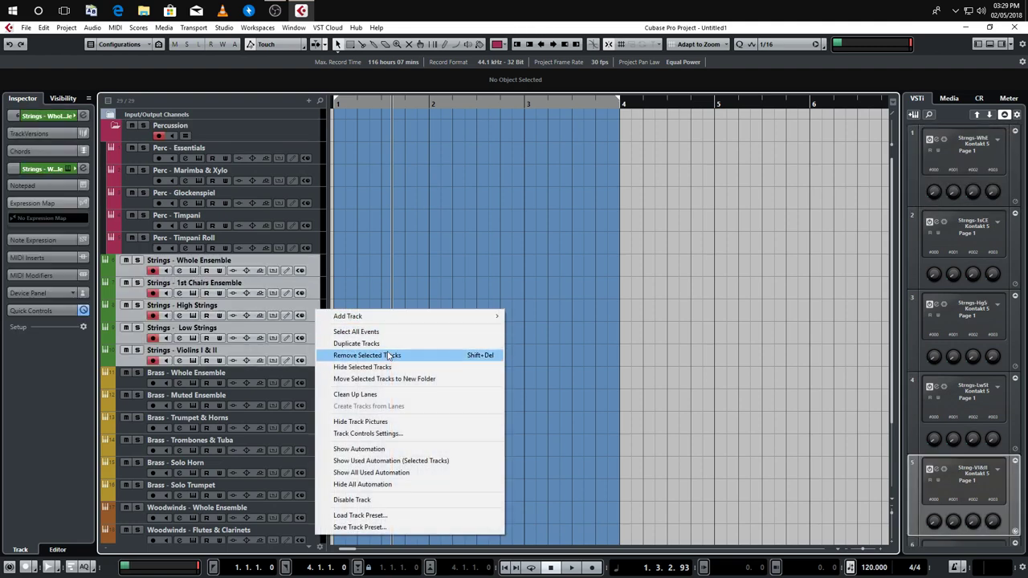
left_click(391, 379)
double_click(164, 261)
type("S")
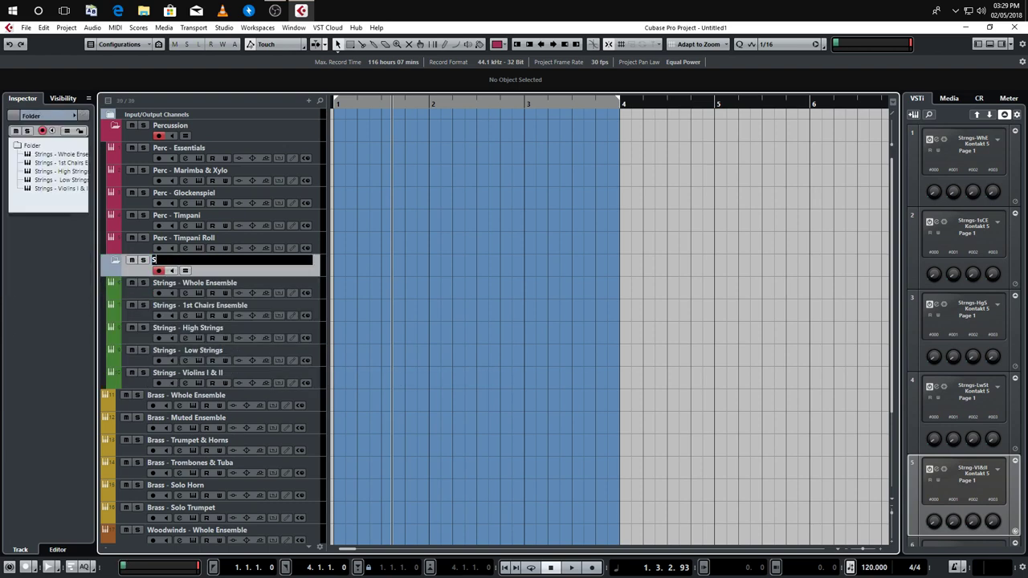
type("trings")
key("Return")
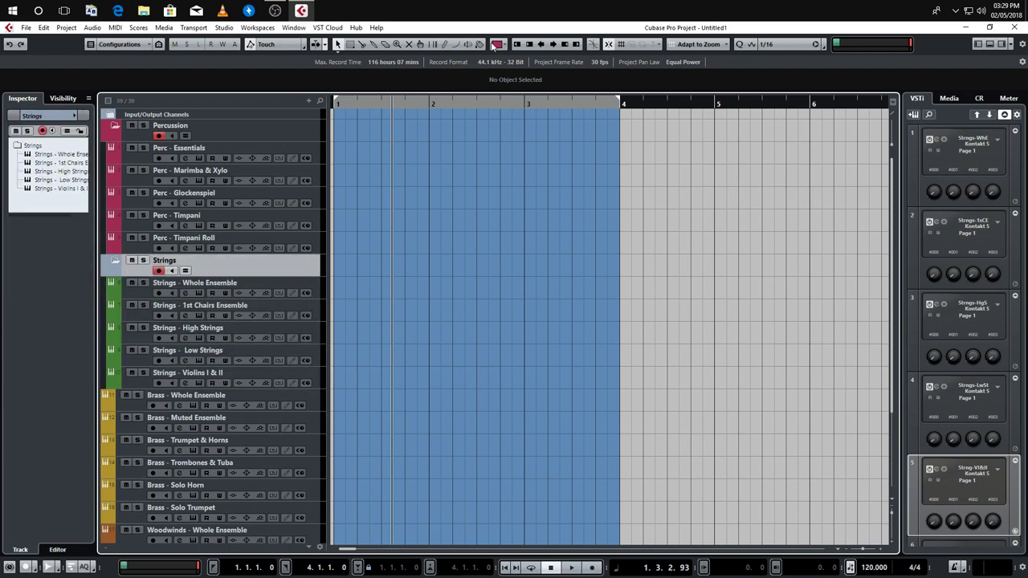
left_click(497, 45)
left_click(522, 89)
Move the six Brass tracks into a new folder named Brass and give the folder the Brass color
scroll(302, 350, "down", 3)
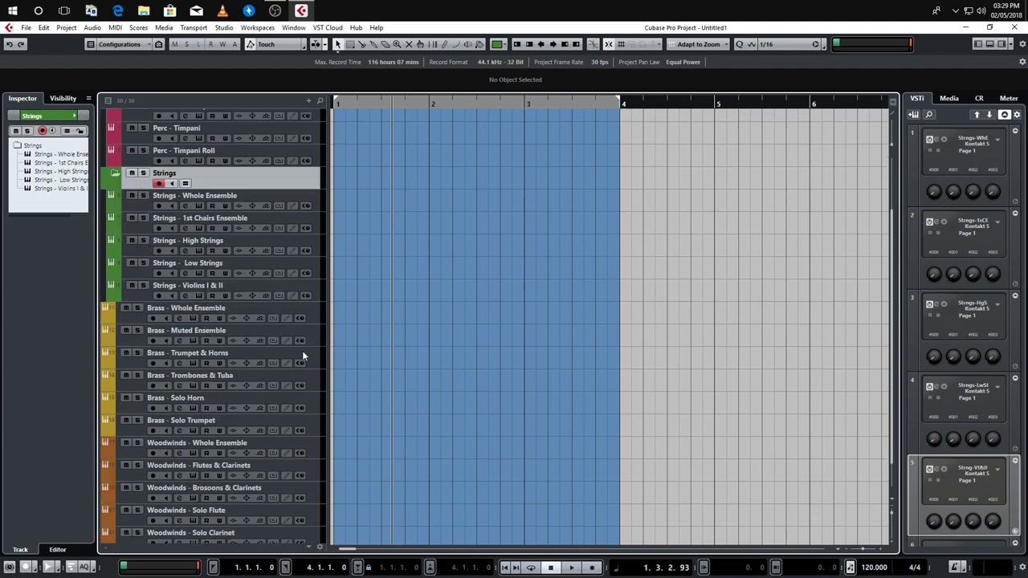
left_click(314, 318)
left_click(318, 425, "shift")
right_click(318, 425)
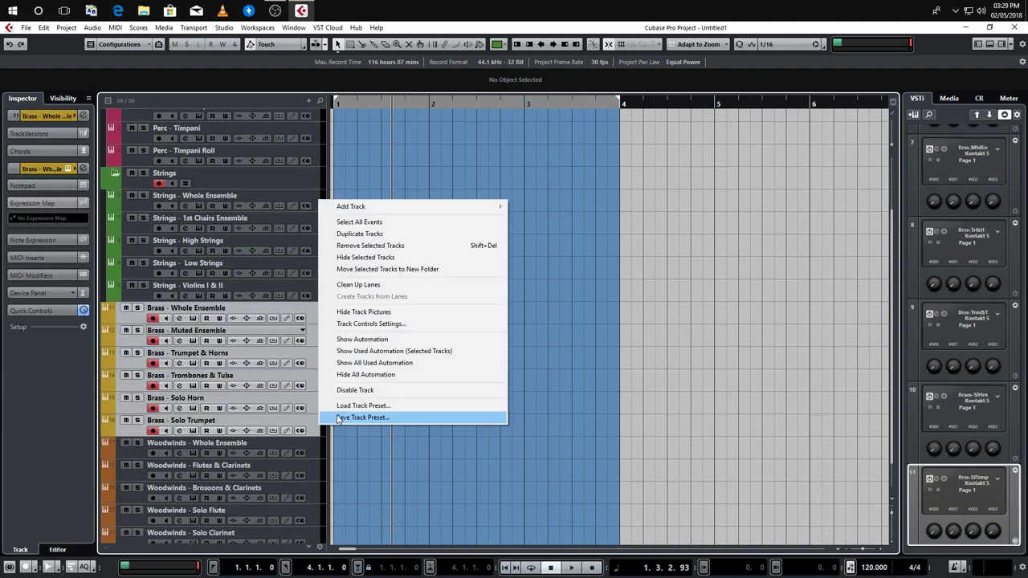
left_click(418, 269)
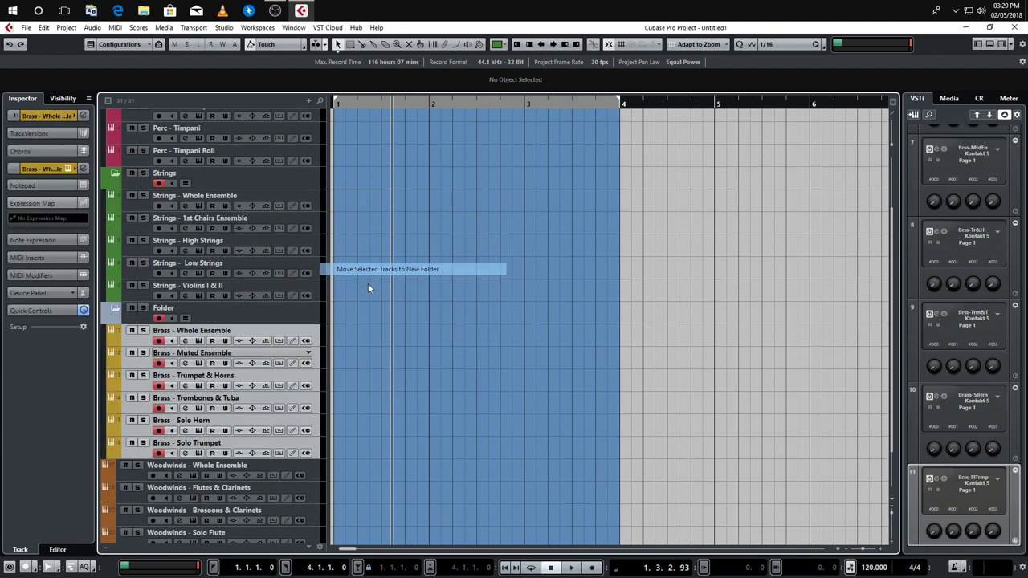
double_click(165, 309)
type("Brass")
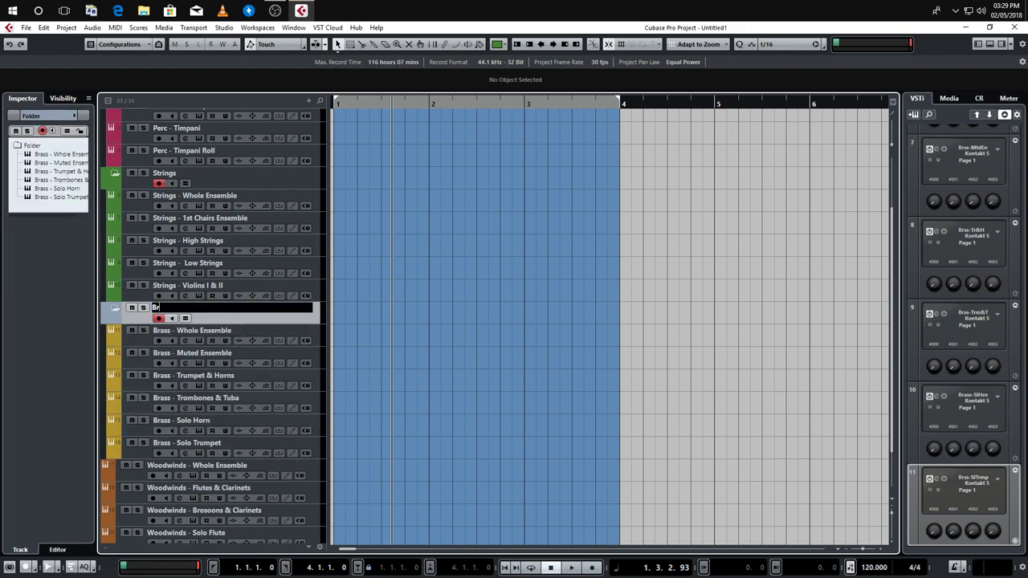
key("Return")
left_click(498, 44)
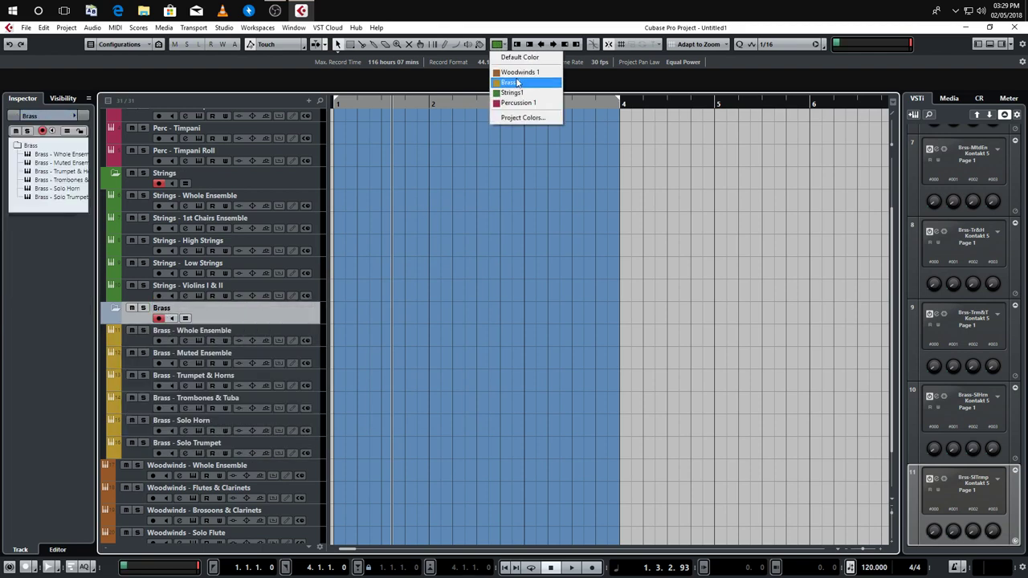
left_click(519, 84)
Move the five Woodwinds tracks into a new folder named Woodwinds and color the folder Woodwinds 1
scroll(391, 289, "down", 3)
left_click(325, 413)
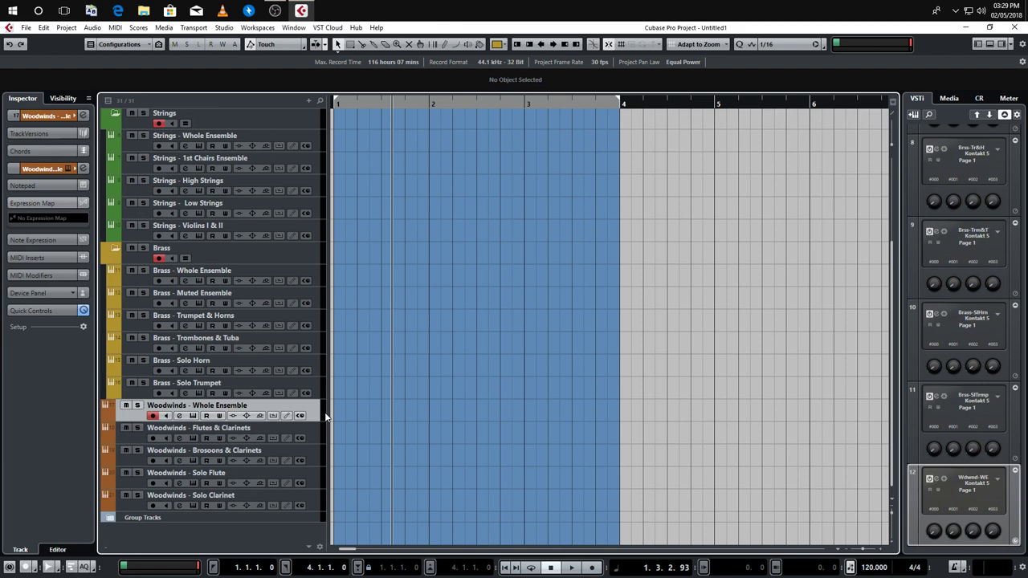
left_click(321, 498, "shift")
right_click(321, 498)
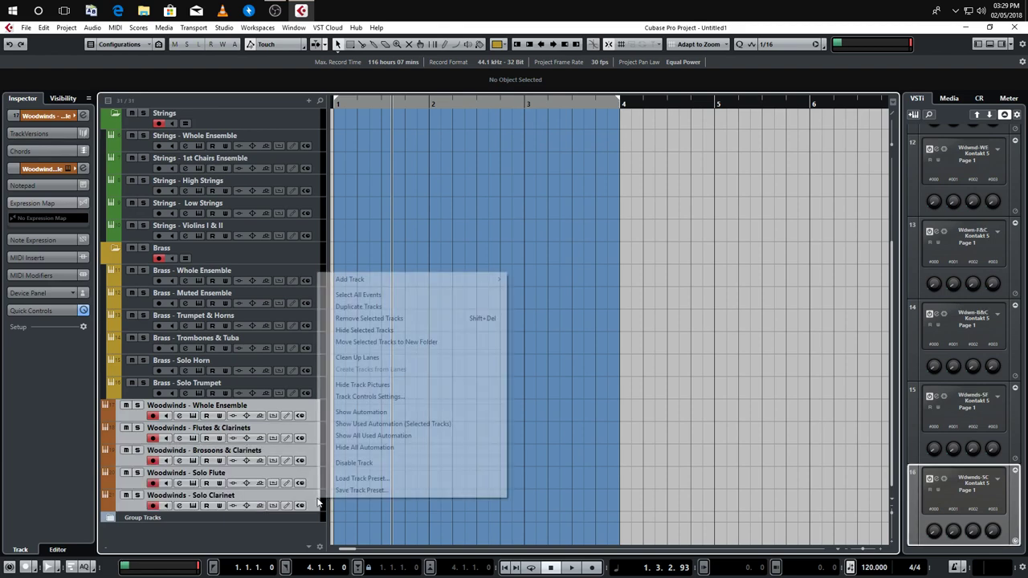
left_click(424, 342)
type("W")
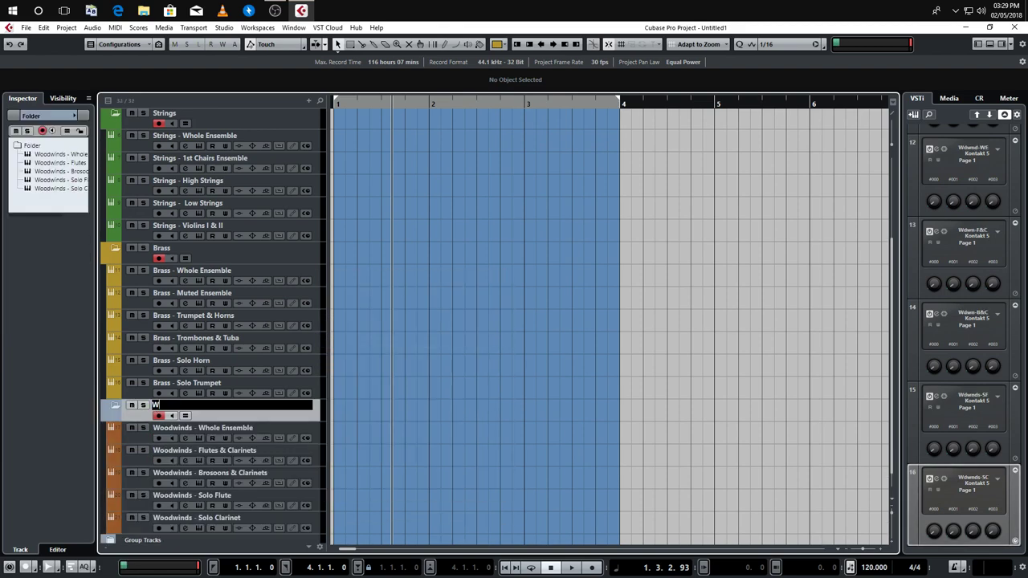
type("oodwinds")
key("Return")
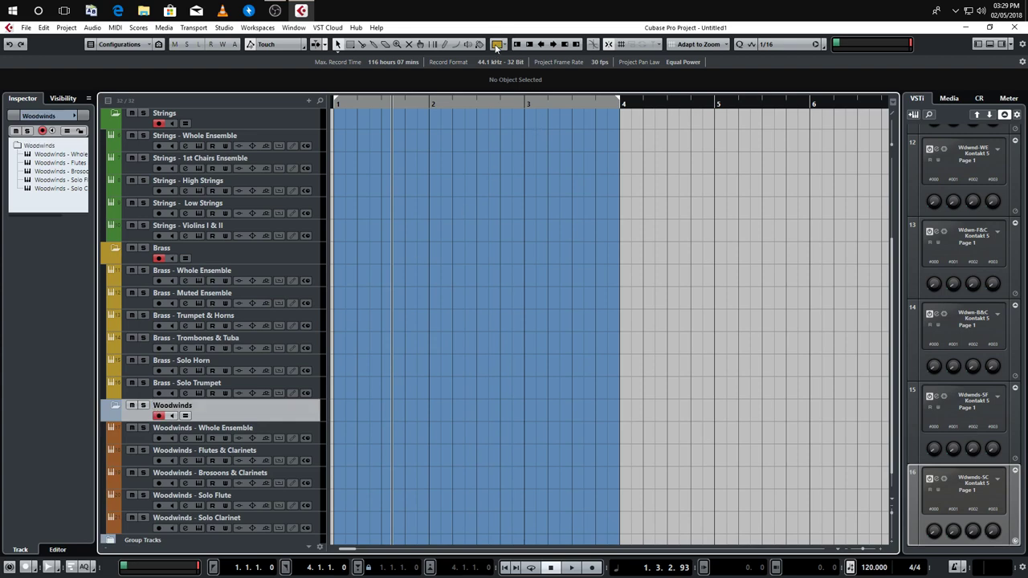
left_click(497, 46)
left_click(526, 72)
Collapse the Percussion, Strings, Brass and Woodwinds folders in the track list
scroll(453, 289, "up", 3)
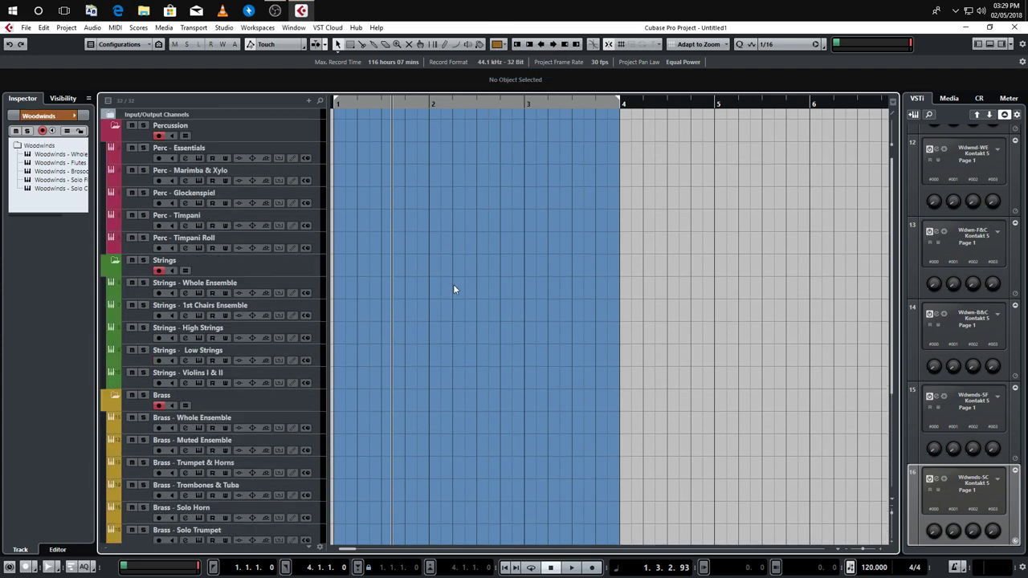
left_click(115, 127)
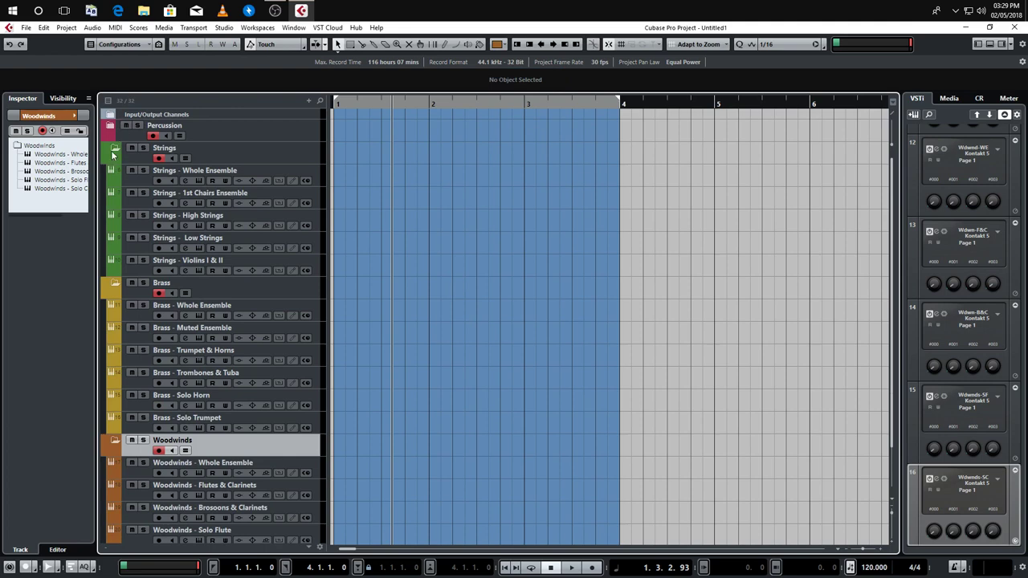
left_click(114, 117)
left_click(115, 127)
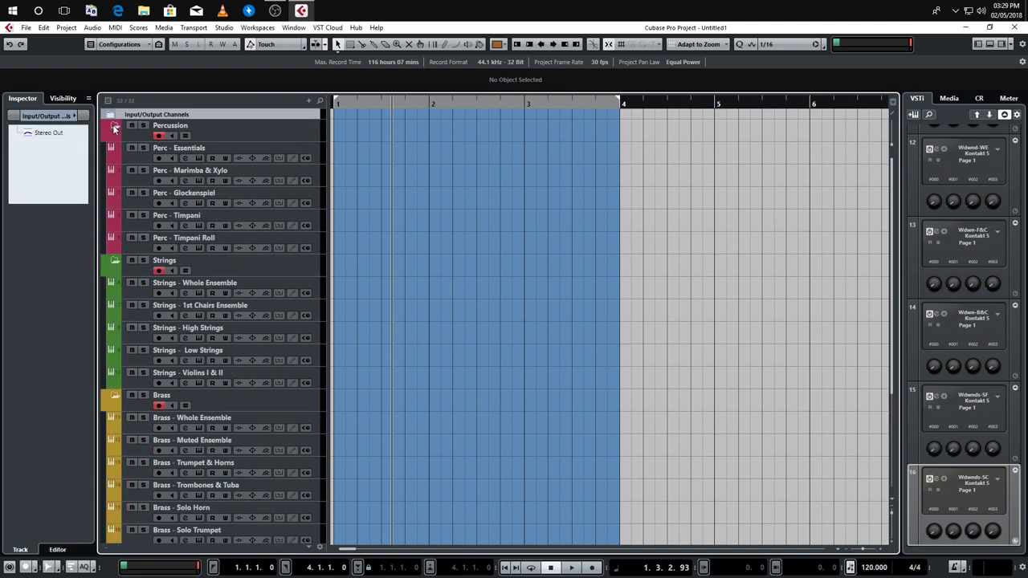
left_click(115, 127)
left_click(113, 149)
left_click(113, 172)
left_click(113, 194)
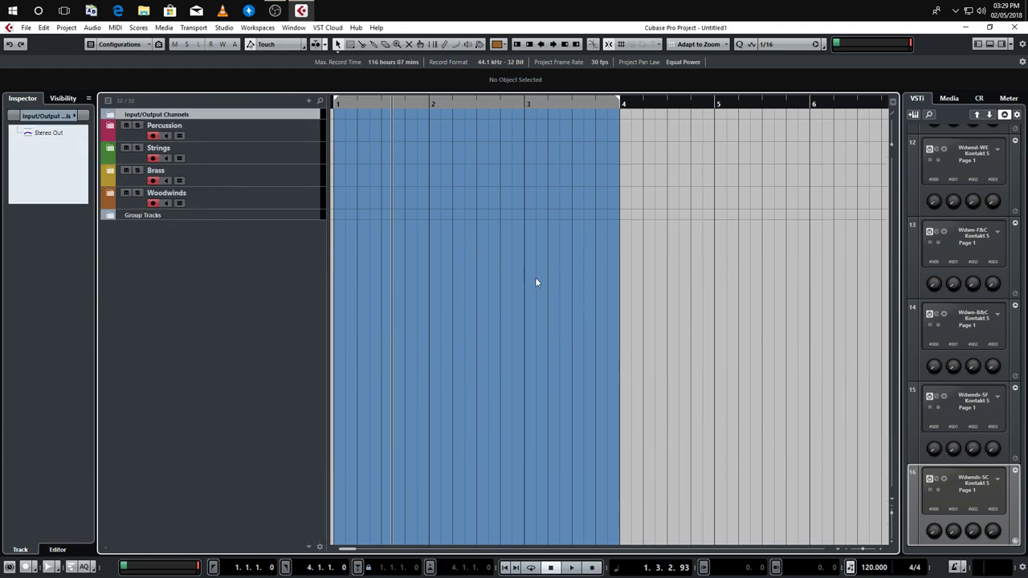
Expand the Brass and Strings folders to view their tracks, and collapse all section folders again
left_click(111, 172)
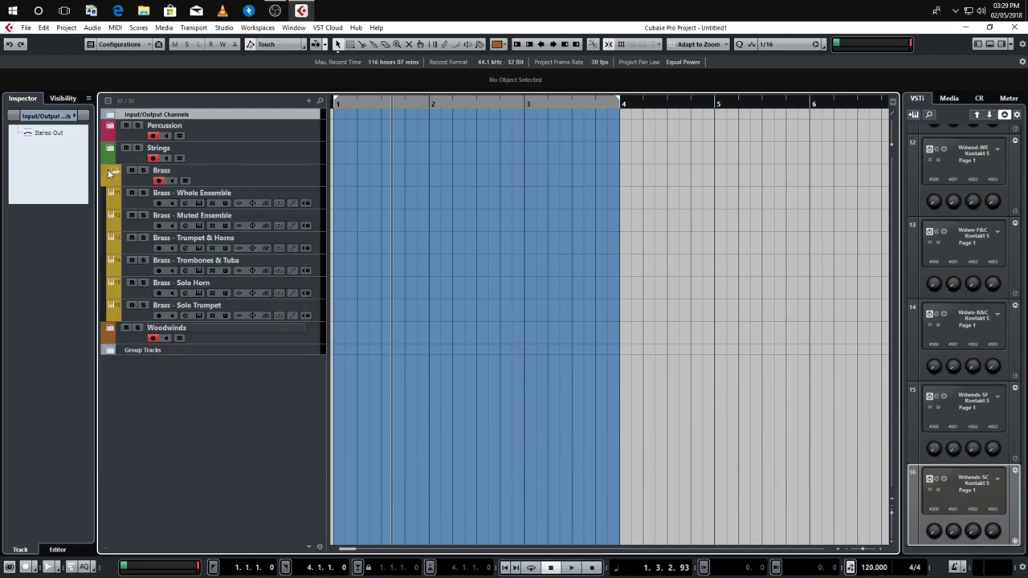
left_click(111, 172)
left_click(111, 172)
left_click(113, 150)
left_click(113, 150)
left_click(118, 152)
left_click(114, 150)
left_click(115, 135)
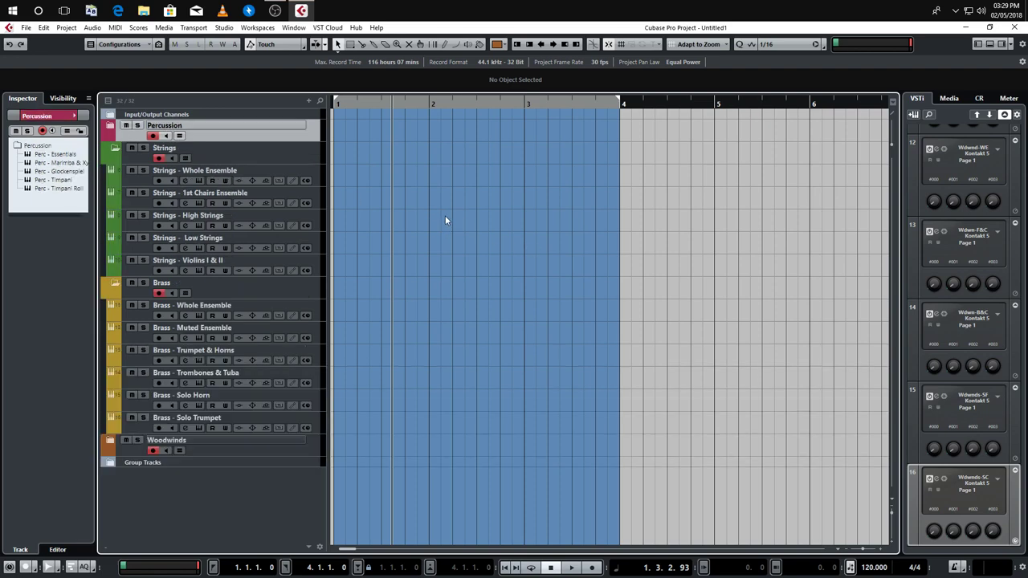
left_click(115, 129)
left_click(115, 148)
left_click(115, 170)
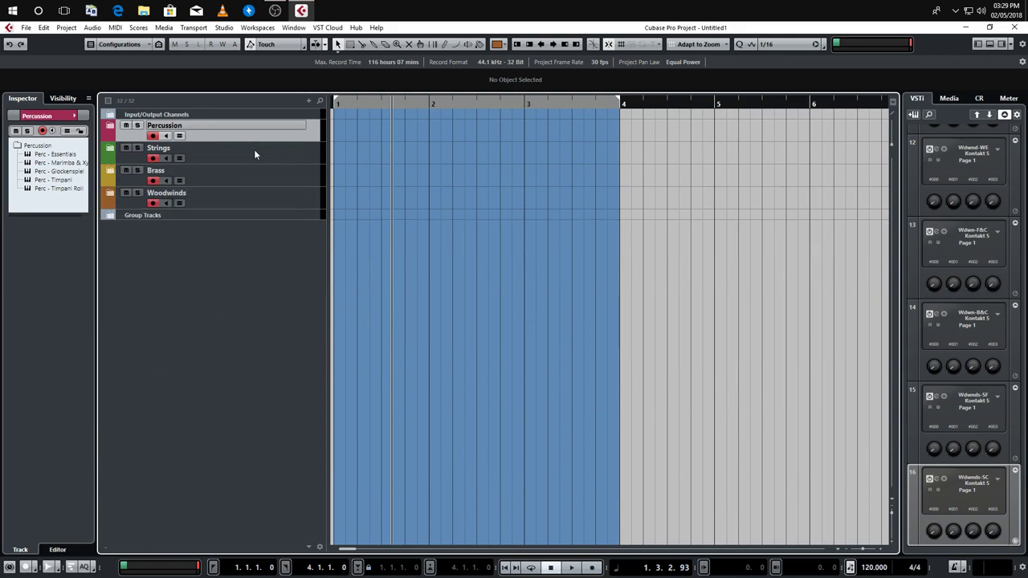
Open the MixConsole and hide the Percussion, Strings, Brass and Woodwinds folder channels
key("F3")
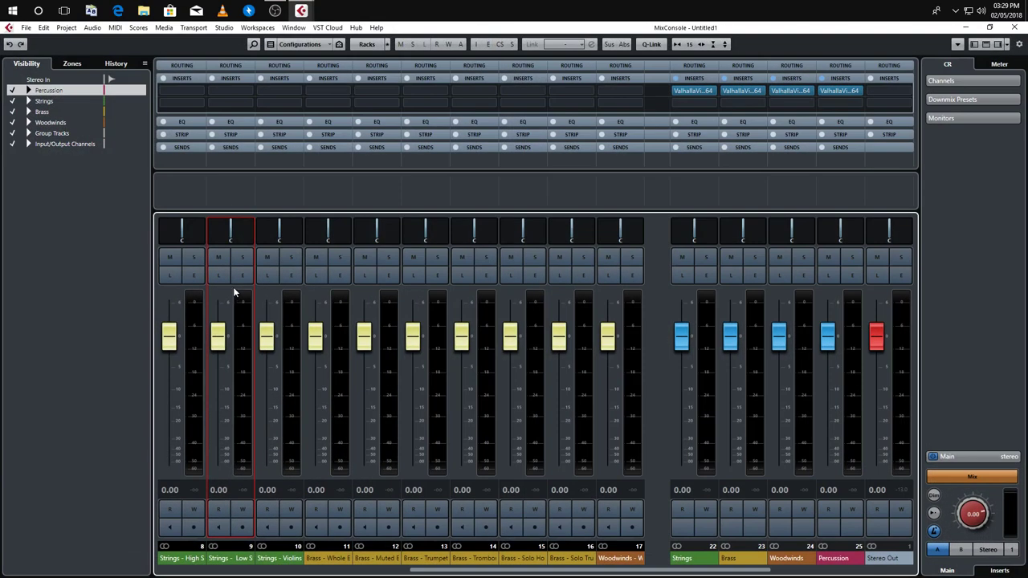
left_click(12, 90)
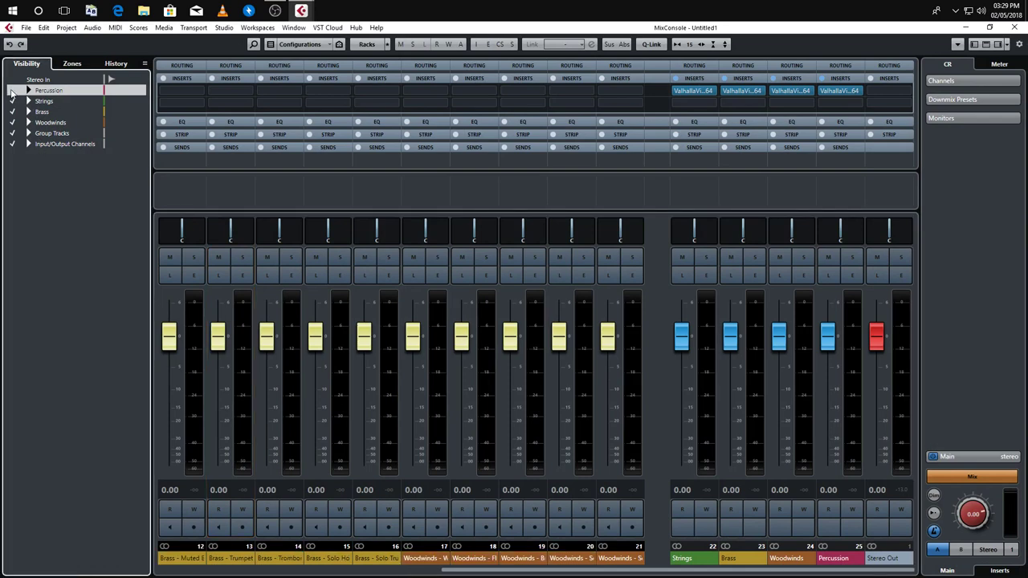
left_click(12, 90)
left_click(12, 101)
left_click(12, 112)
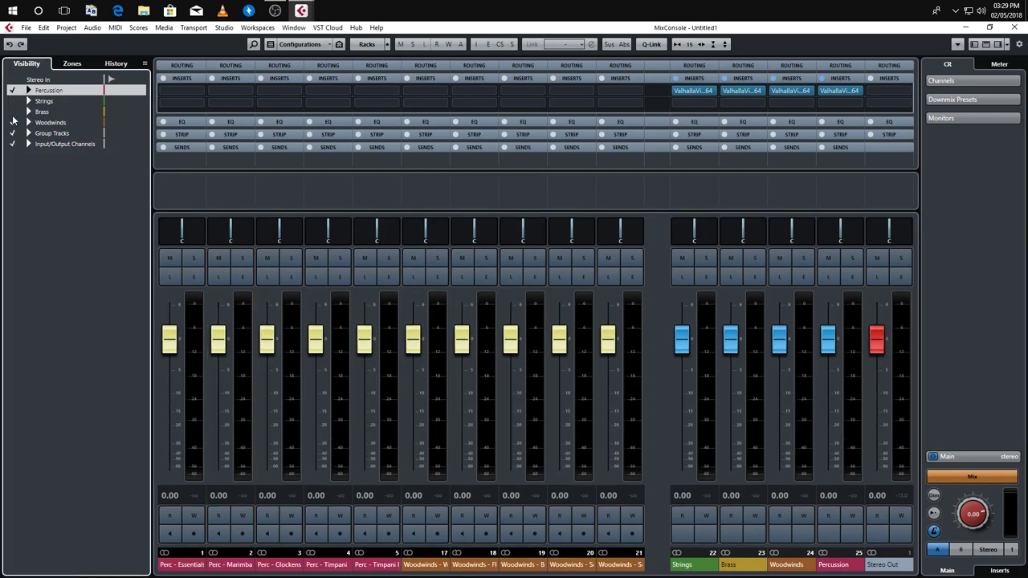
left_click(12, 122)
left_click(12, 91)
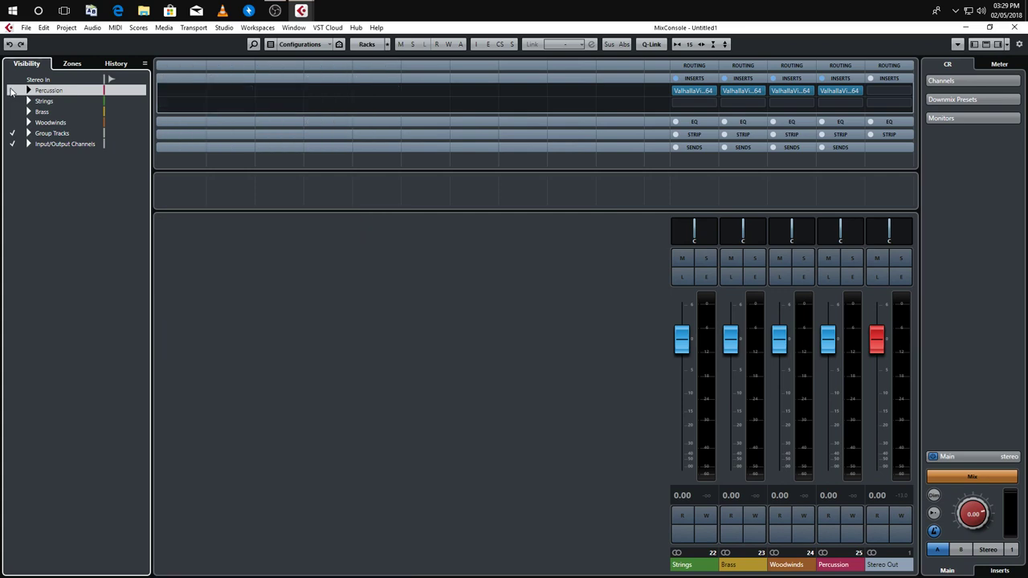
Show only the Percussion, Strings and Brass channels in turn in the mixer, hiding each section again
left_click(12, 91)
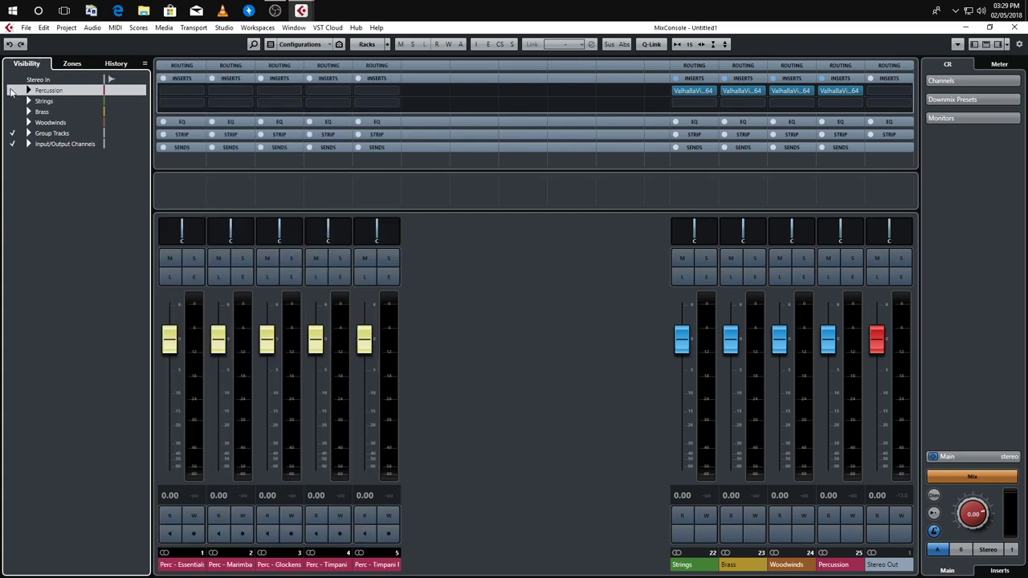
left_click(12, 91)
left_click(12, 101)
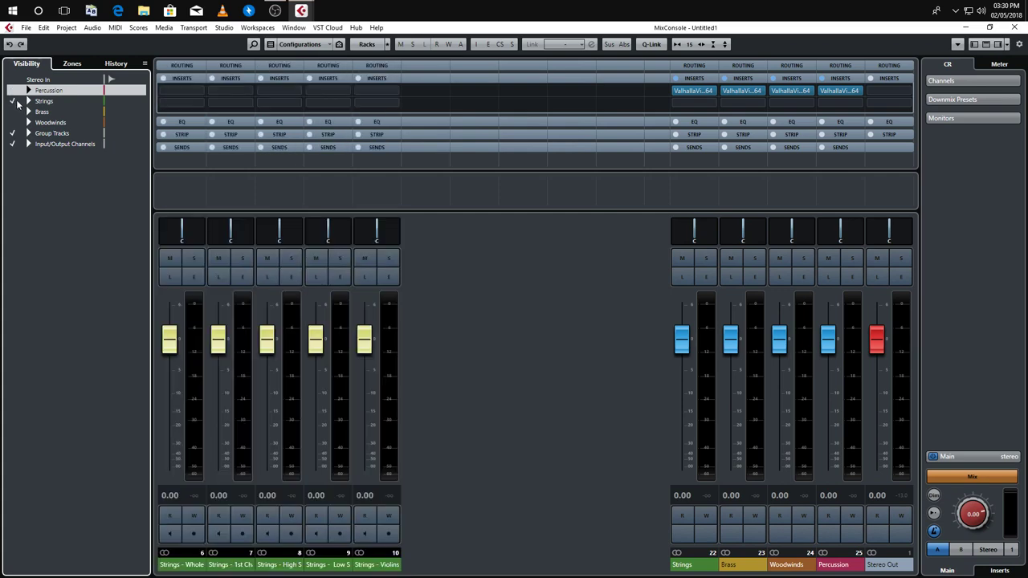
left_click(12, 101)
left_click(12, 122)
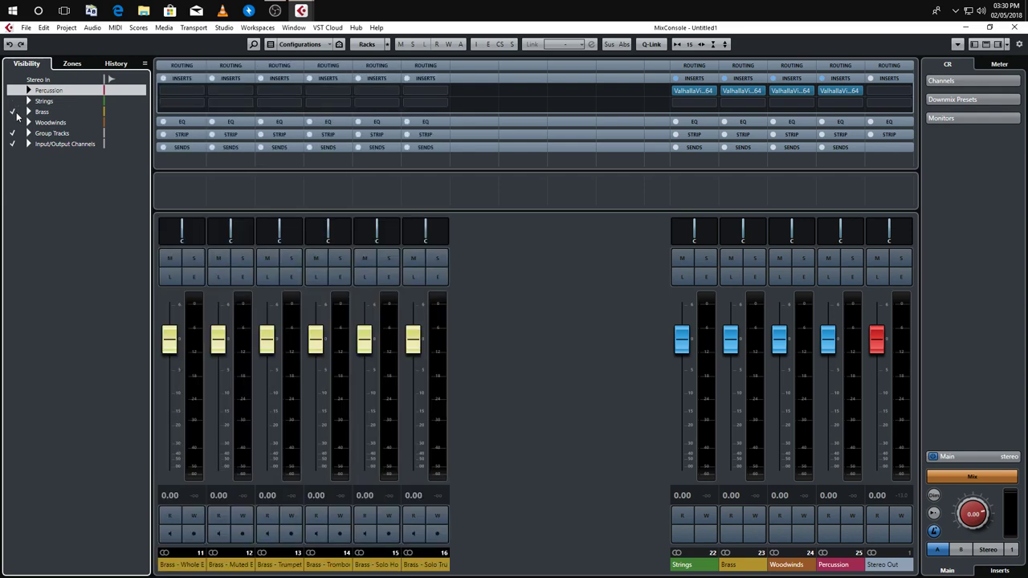
left_click(12, 122)
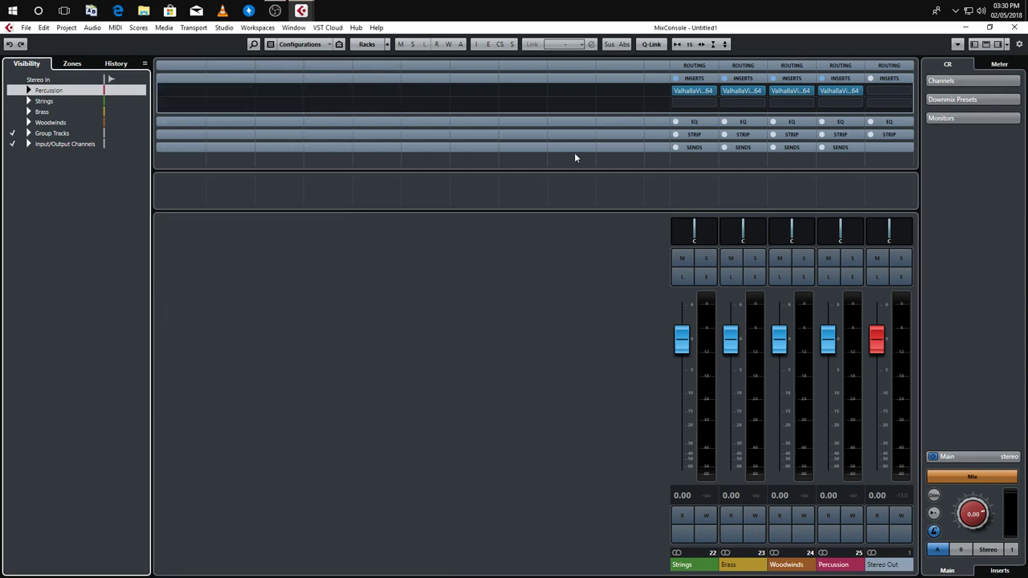
Make the channels of all four section folders visible in the mixer again and close the MixConsole
left_click(12, 91)
left_click(12, 102)
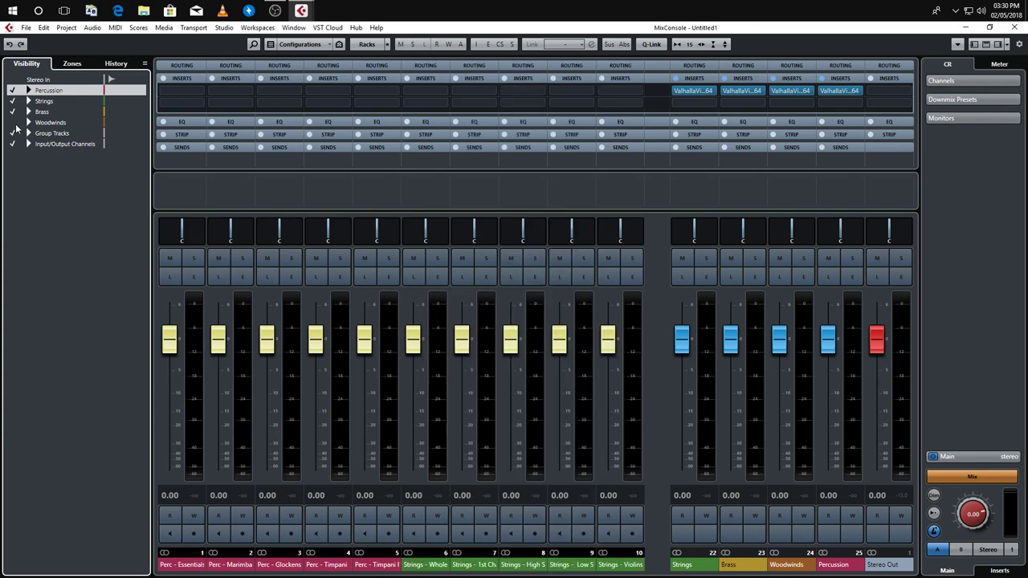
left_click(12, 112)
left_click(12, 122)
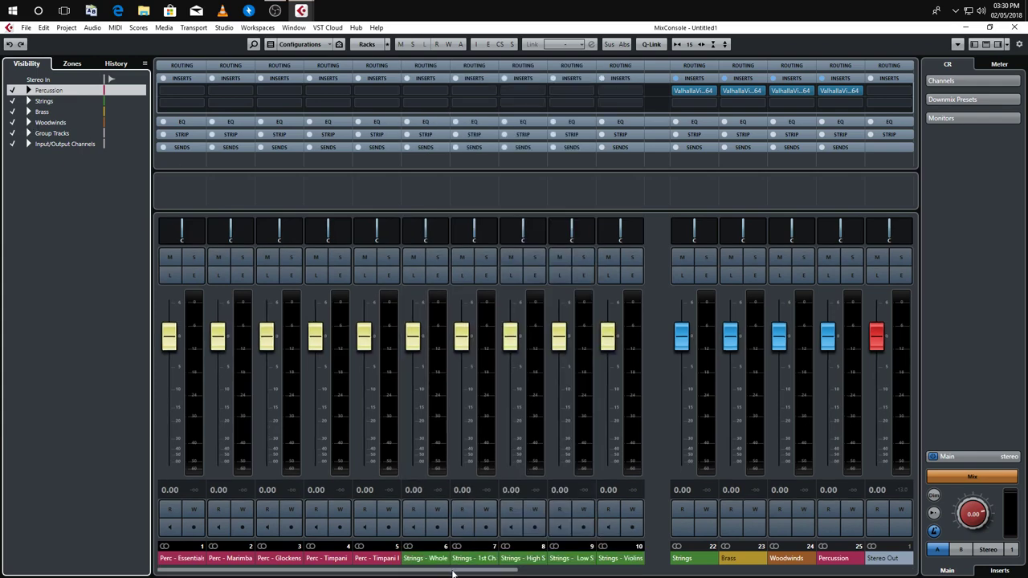
scroll(462, 558, "down", 5)
scroll(284, 549, "up", 5)
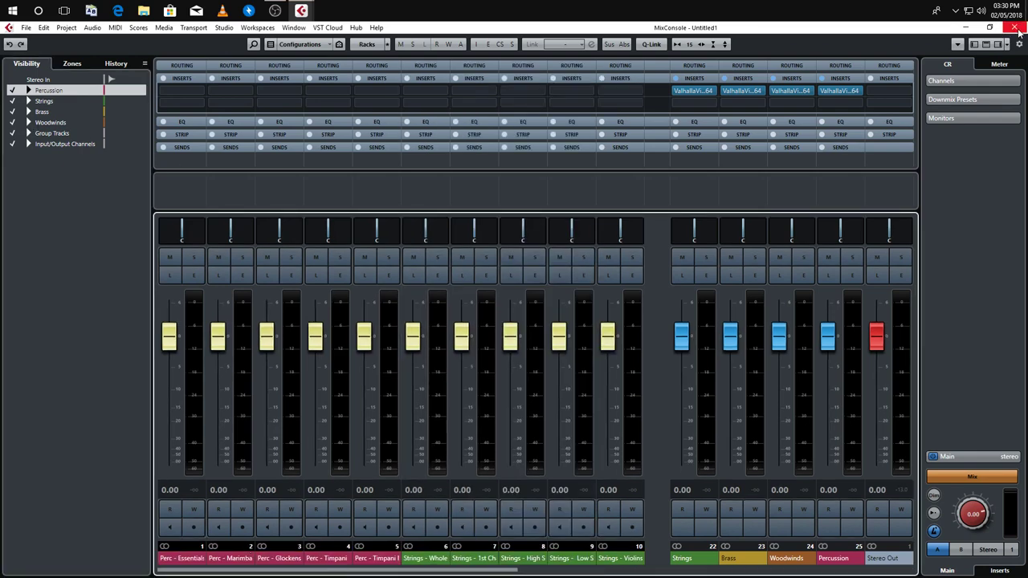
key("F3")
Expand the Percussion, Strings, Brass and Woodwinds folders in the project's track list
left_click(110, 126)
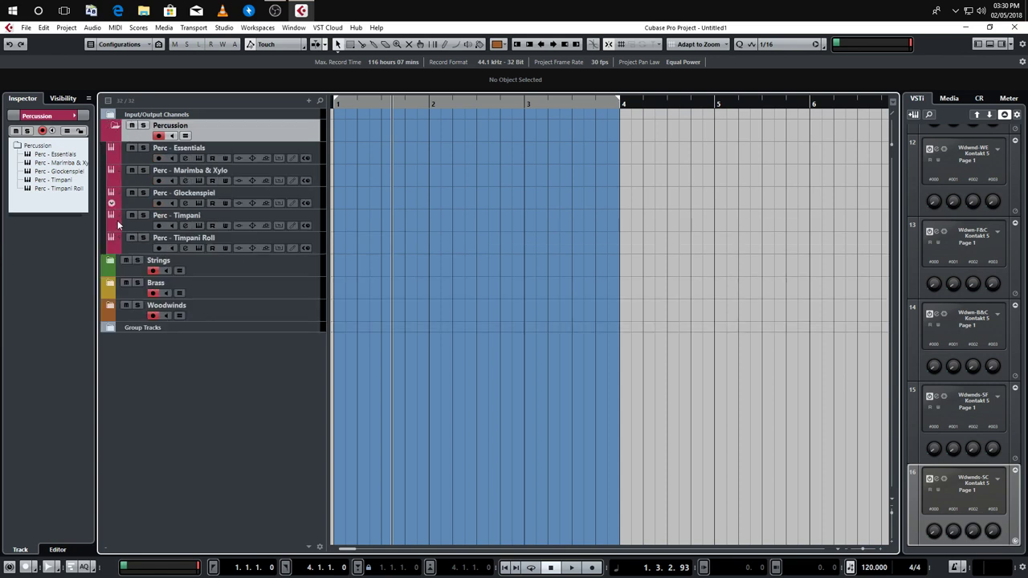
left_click(112, 260)
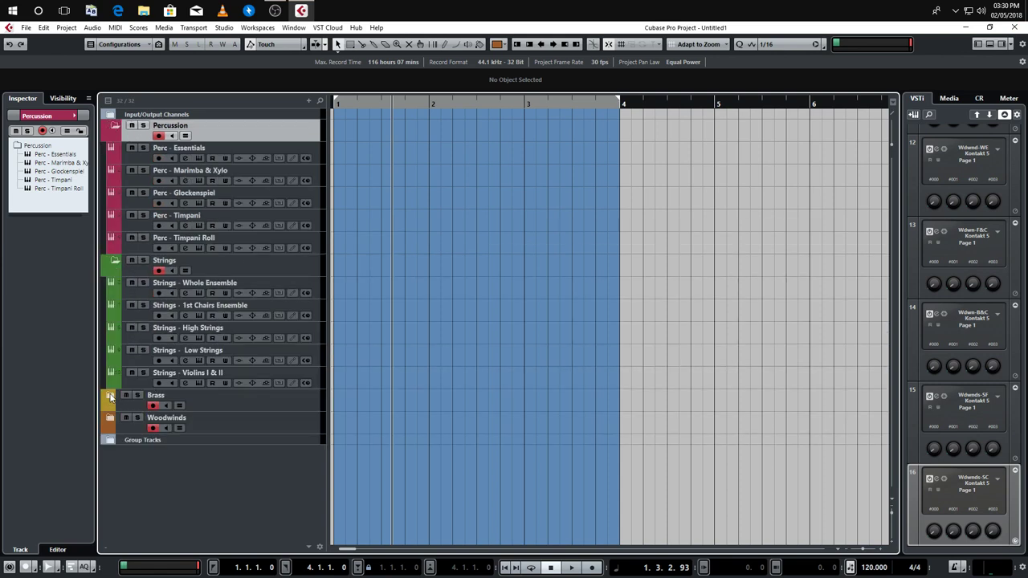
left_click(110, 397)
scroll(110, 434, "down", 3)
left_click(111, 497)
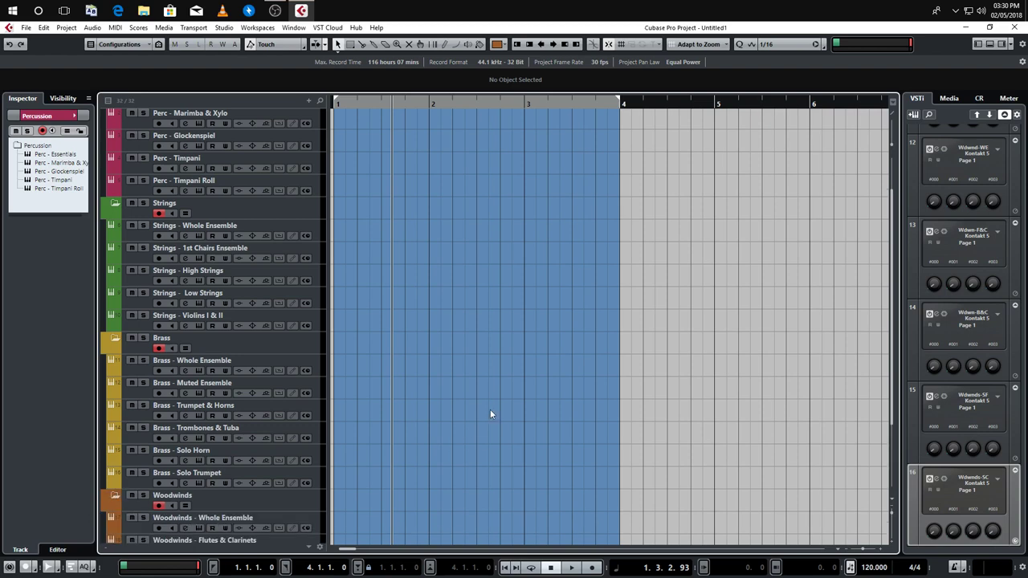
scroll(507, 361, "down", 3)
scroll(466, 342, "up", 5)
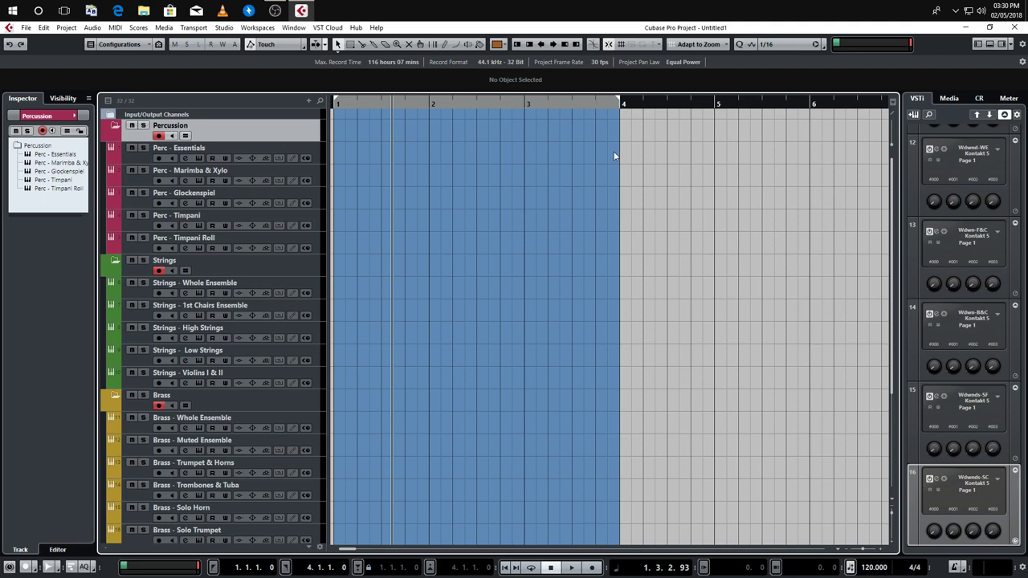
left_click(313, 151)
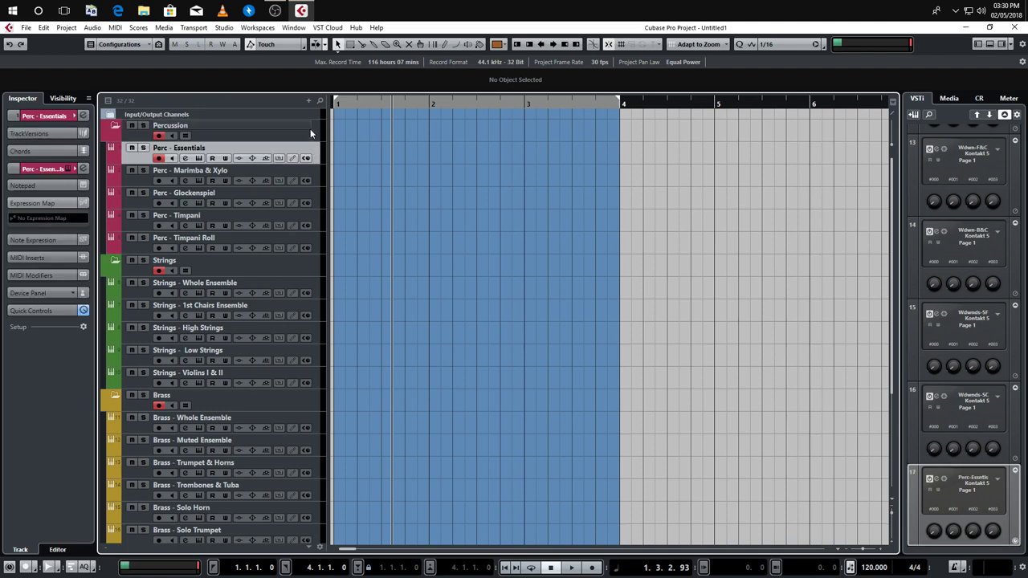
left_click(317, 118)
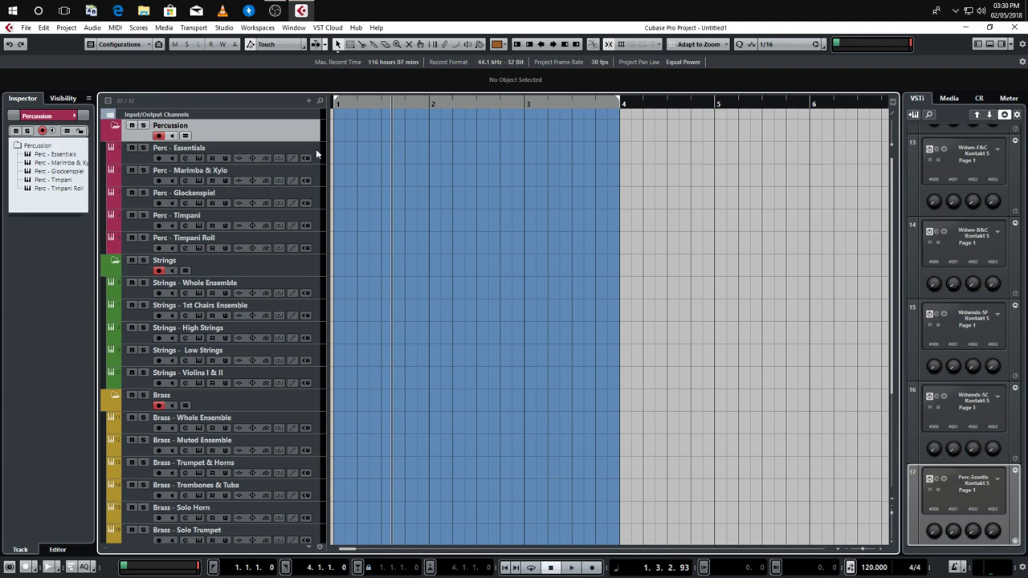
left_click(316, 150)
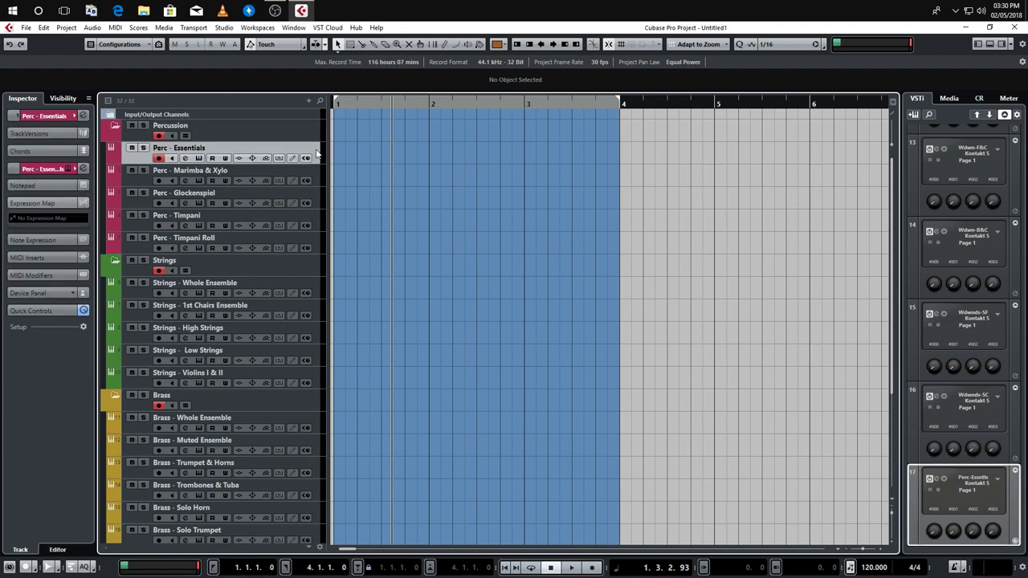
left_click(47, 221)
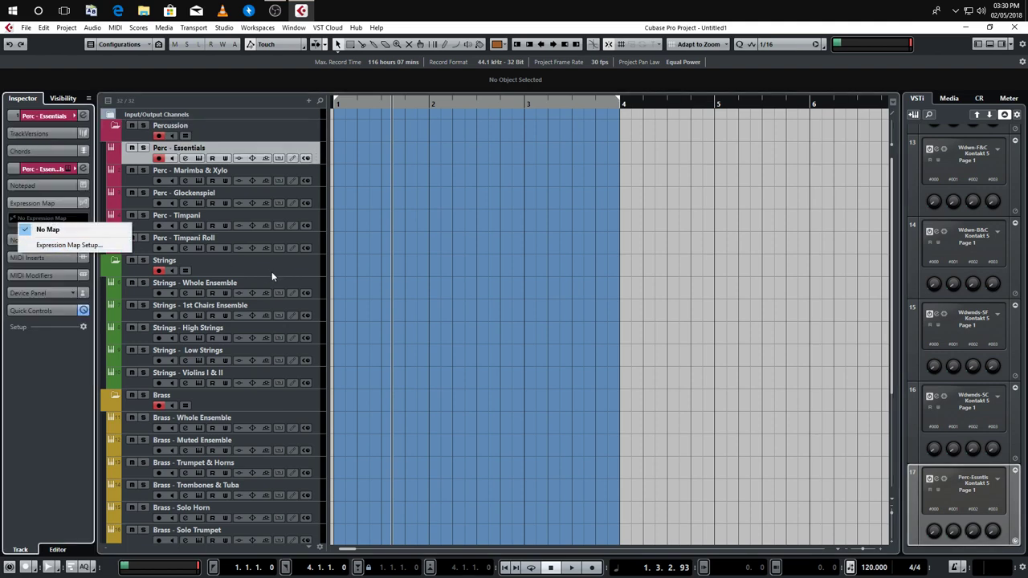
left_click(313, 276)
left_click(313, 276)
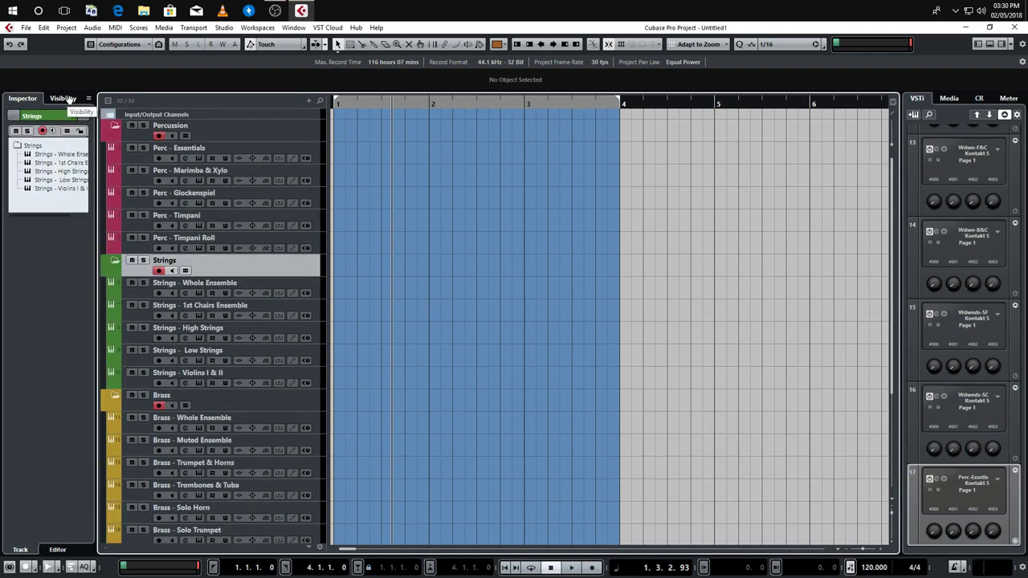
left_click(64, 98)
left_click(27, 98)
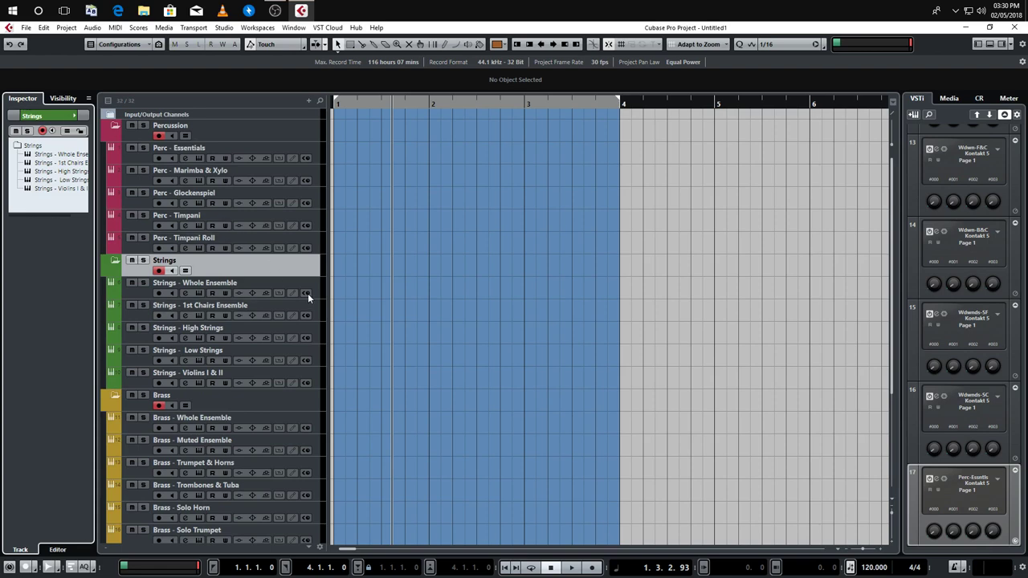
Load the expression map "OT - Inspire - Strings Whole Ens" and assign it to the Strings - Whole Ensemble track
left_click(316, 287)
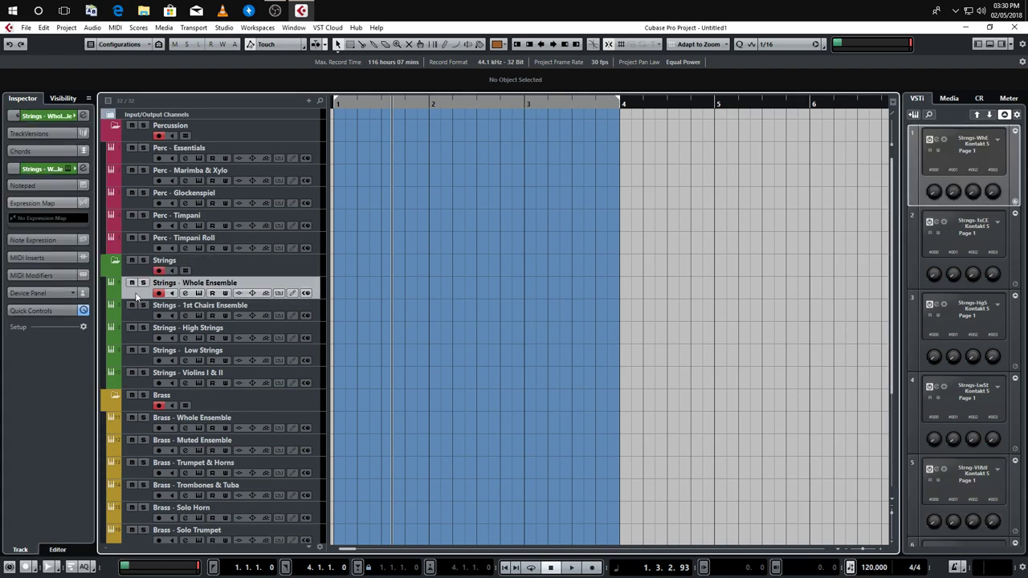
left_click(61, 219)
left_click(57, 244)
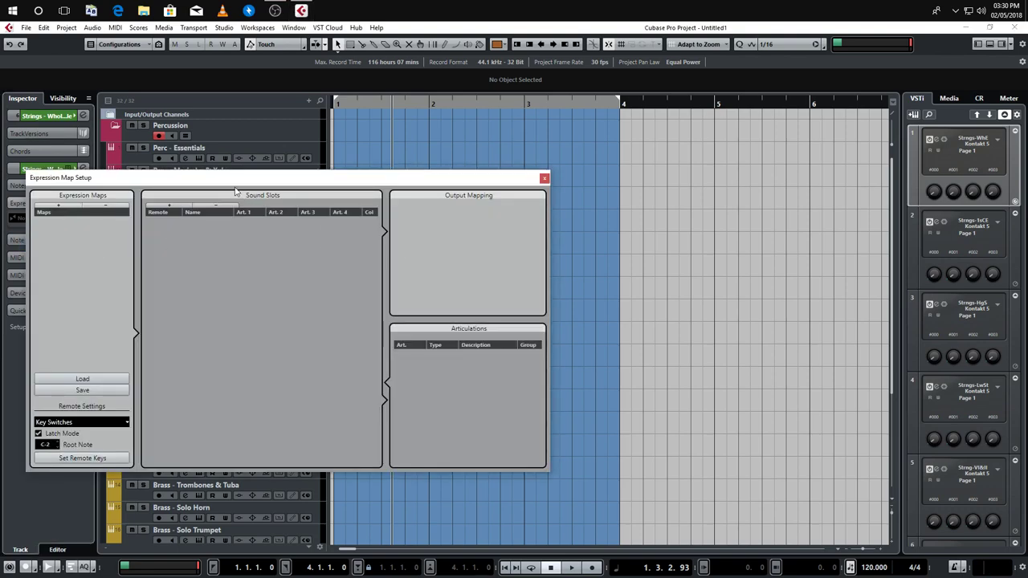
left_click_drag(233, 182, 613, 170)
left_click(464, 370)
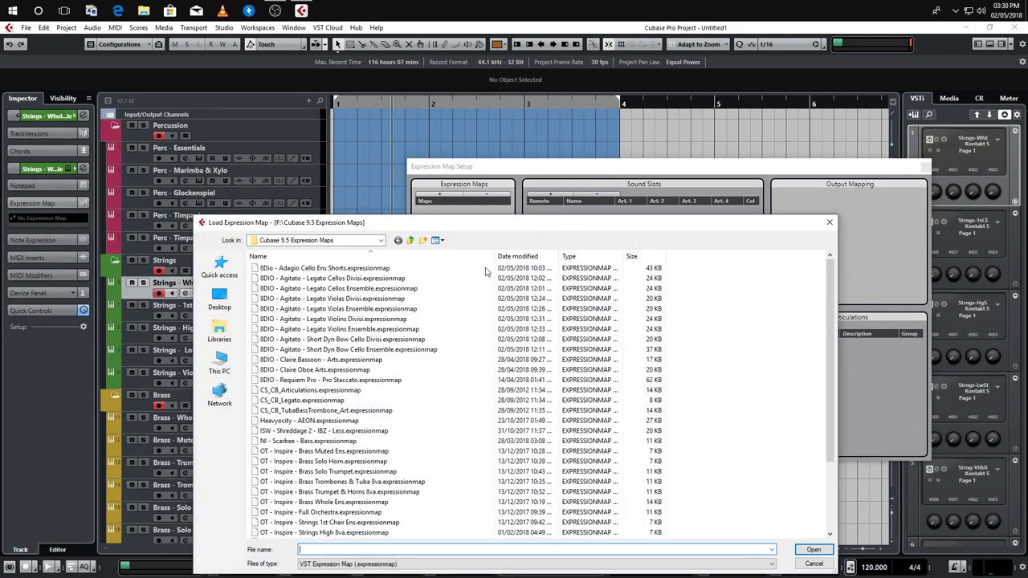
scroll(429, 333, "down", 3)
left_click_drag(437, 226, 642, 177)
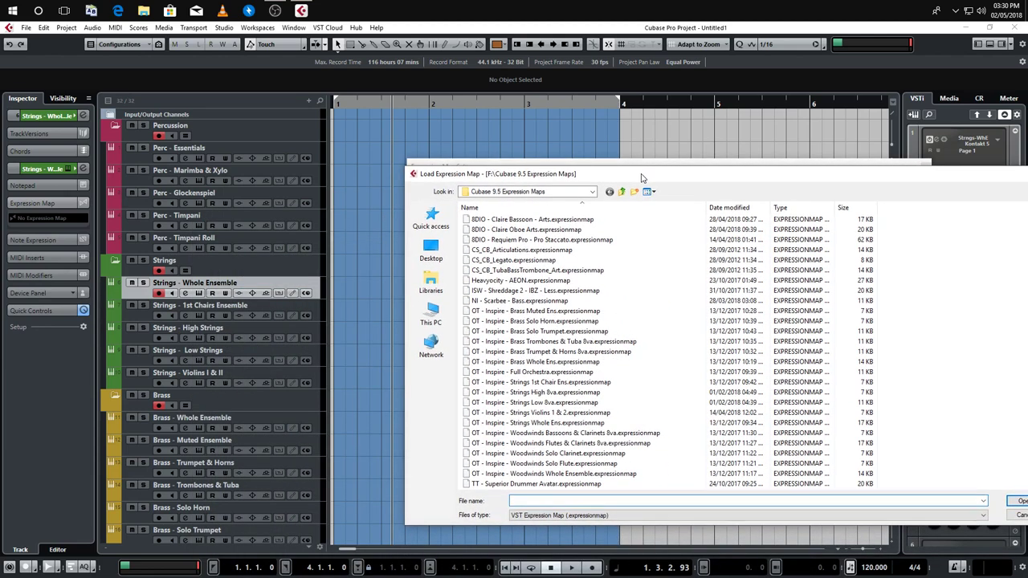
double_click(648, 424)
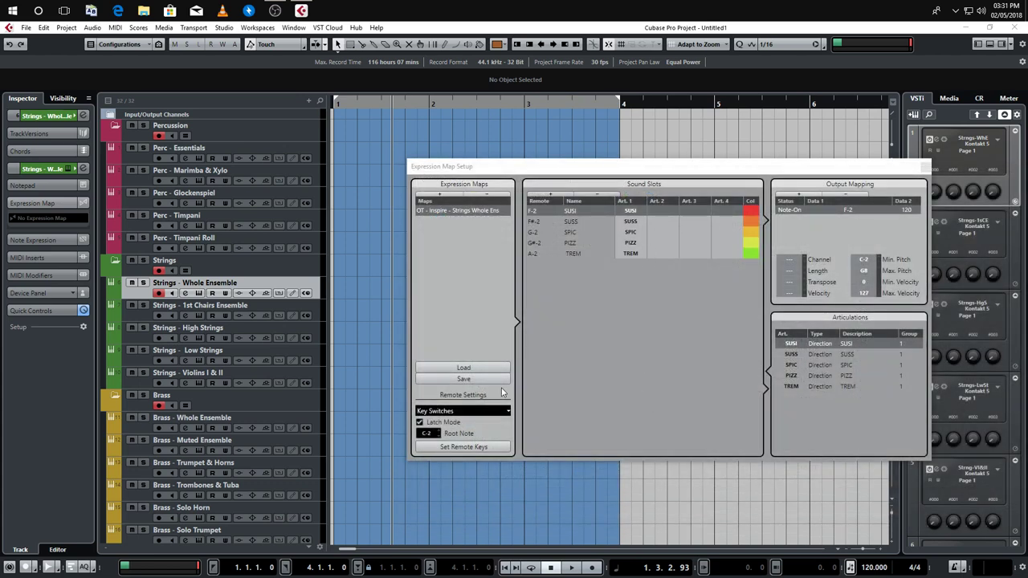
left_click(66, 219)
left_click(68, 242)
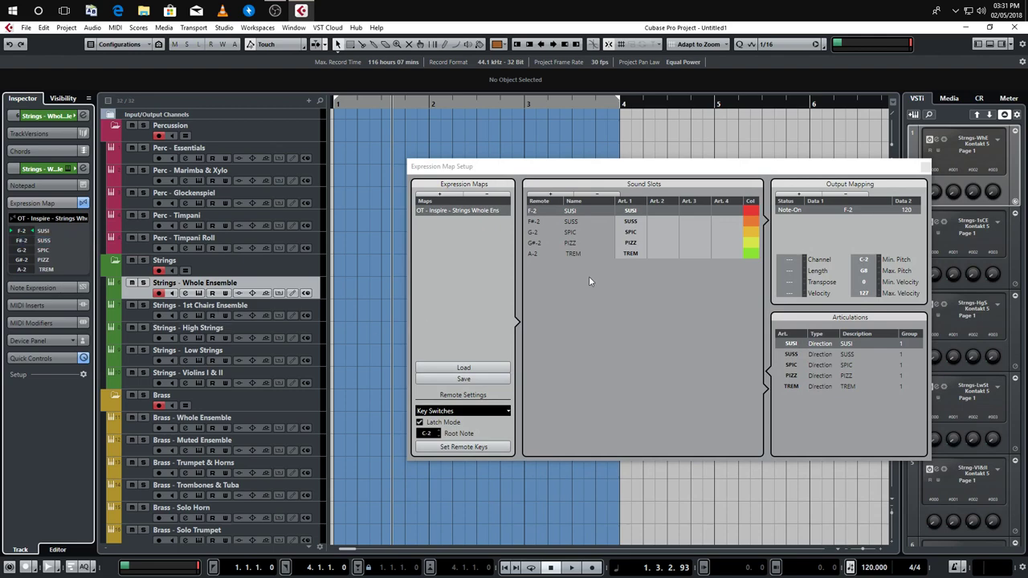
Load the expression maps "OT - Inspire - Strings Violins 1 & 2" and "OT - Inspire - Strings Low 8va" into the project
left_click(464, 367)
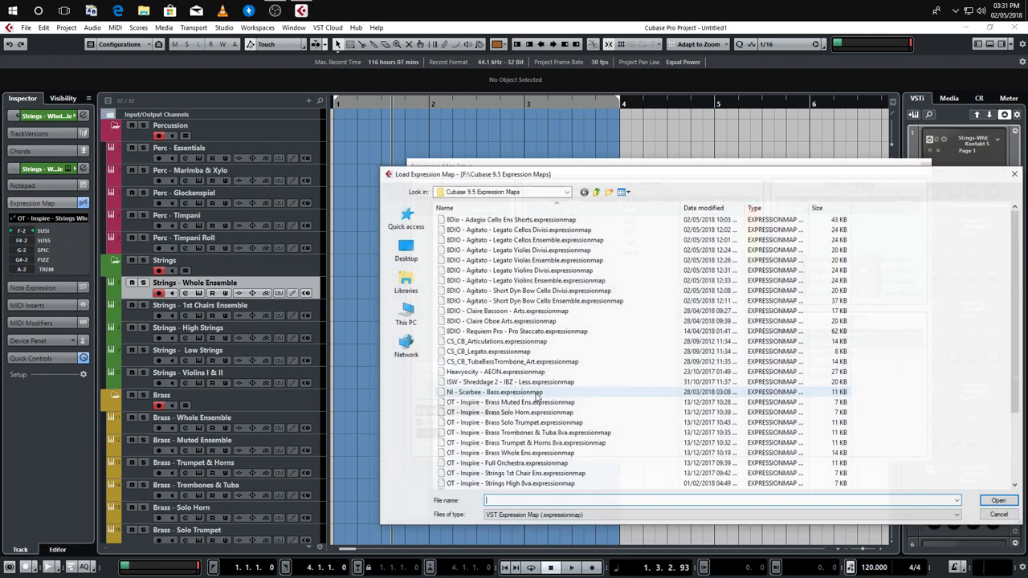
scroll(549, 408, "down", 3)
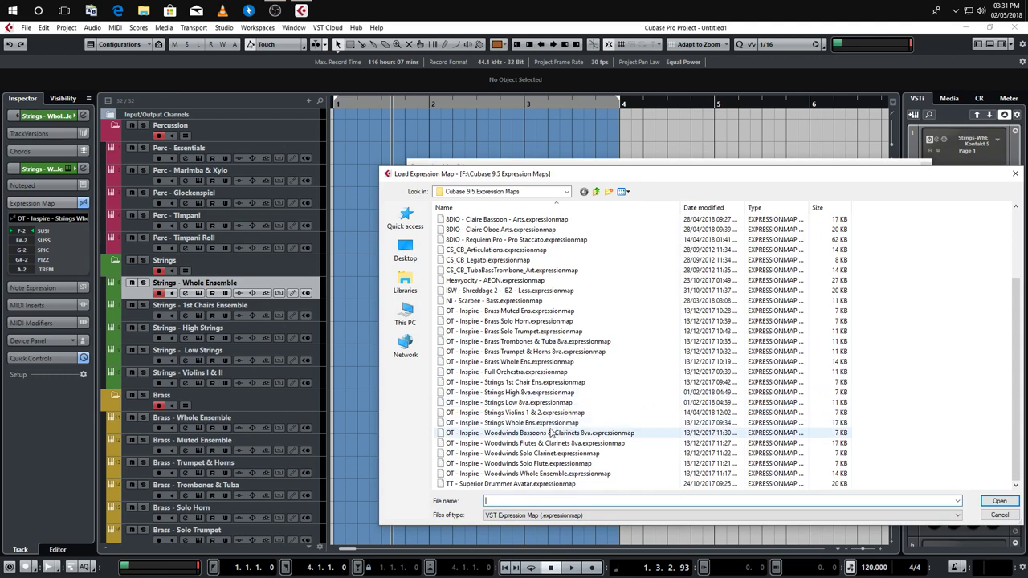
double_click(554, 412)
left_click(463, 367)
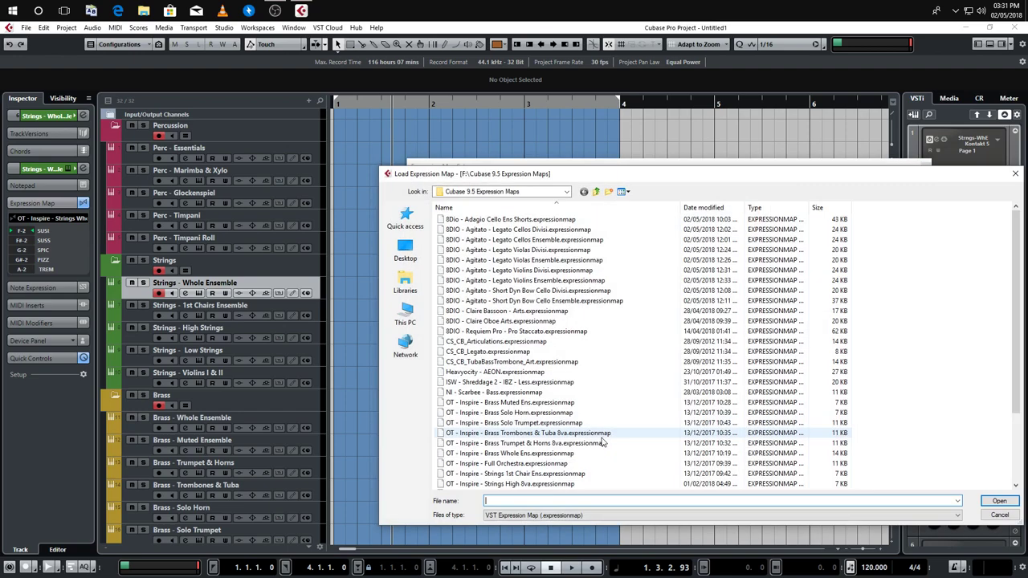
scroll(594, 434, "down", 1)
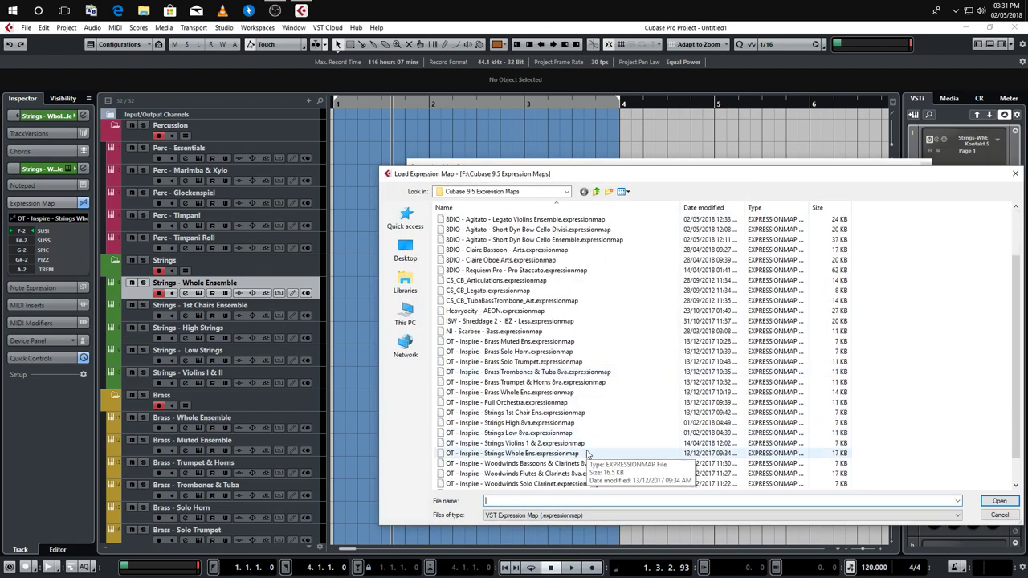
left_click(586, 434)
double_click(587, 434)
Load the expression maps "OT - Inspire - Strings High 8va" and "OT - Inspire - Strings 1st Chair Ens" and close the map setup
left_click(463, 367)
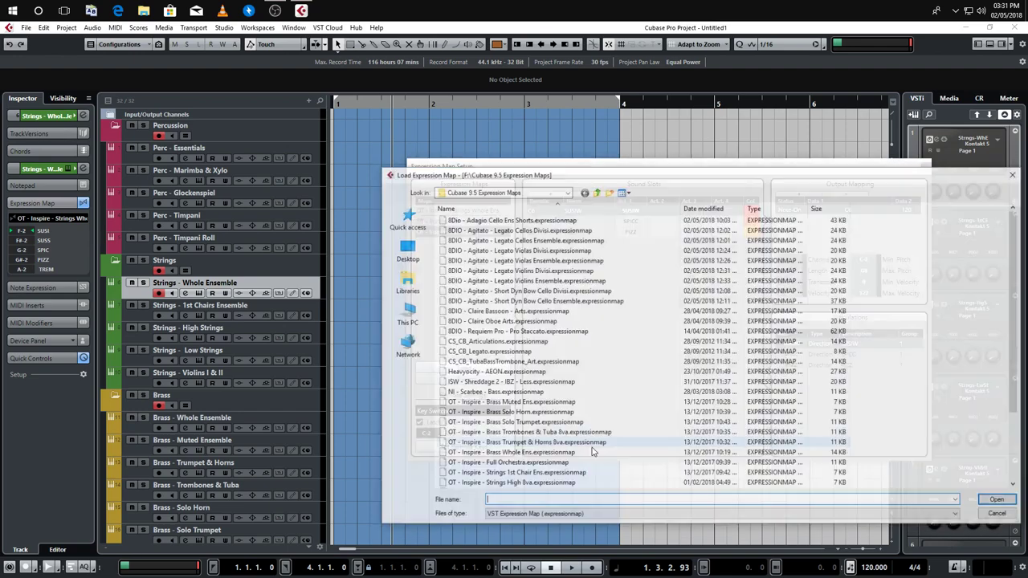
scroll(585, 423, "down", 2)
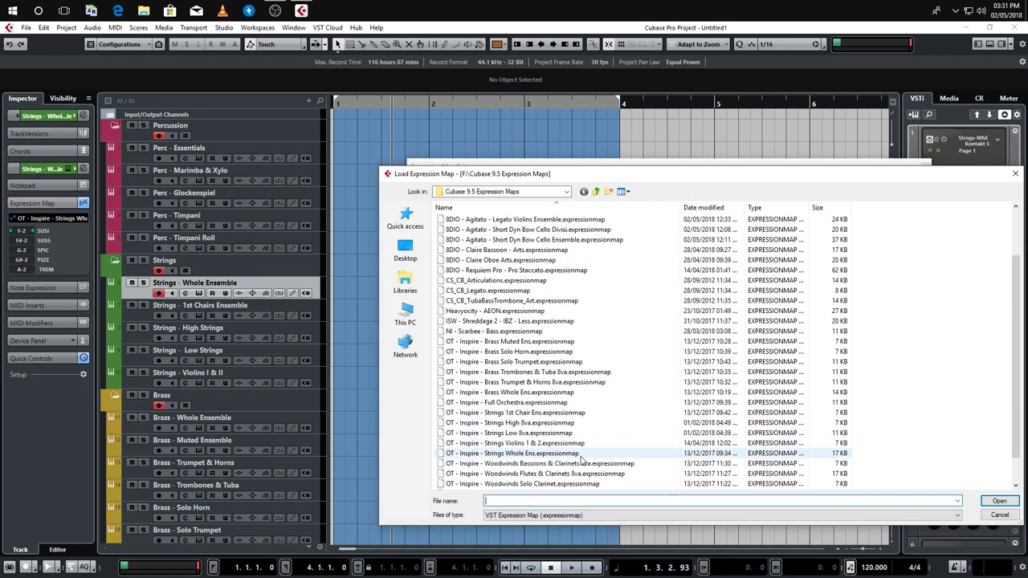
double_click(584, 424)
left_click(463, 370)
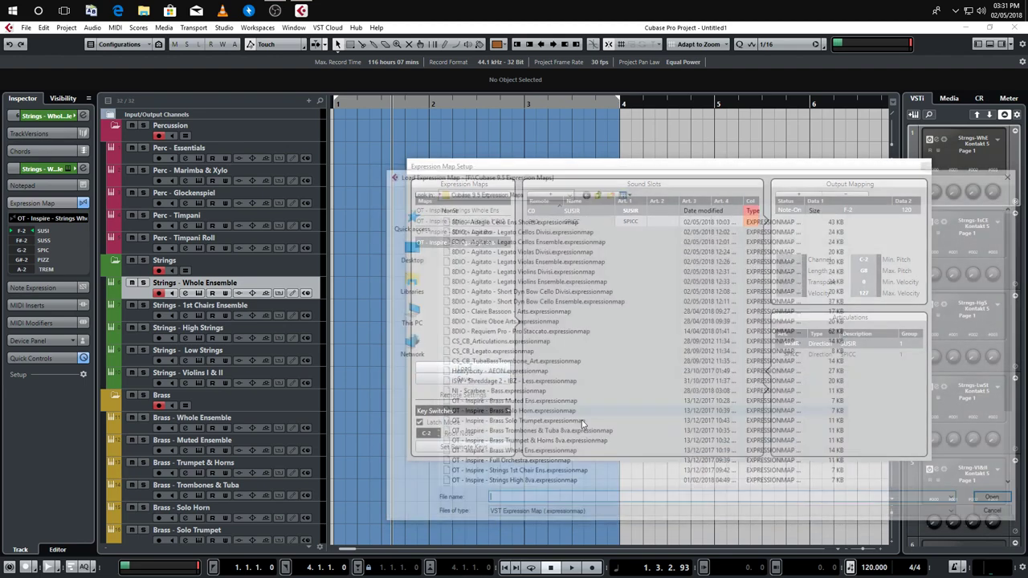
double_click(575, 413)
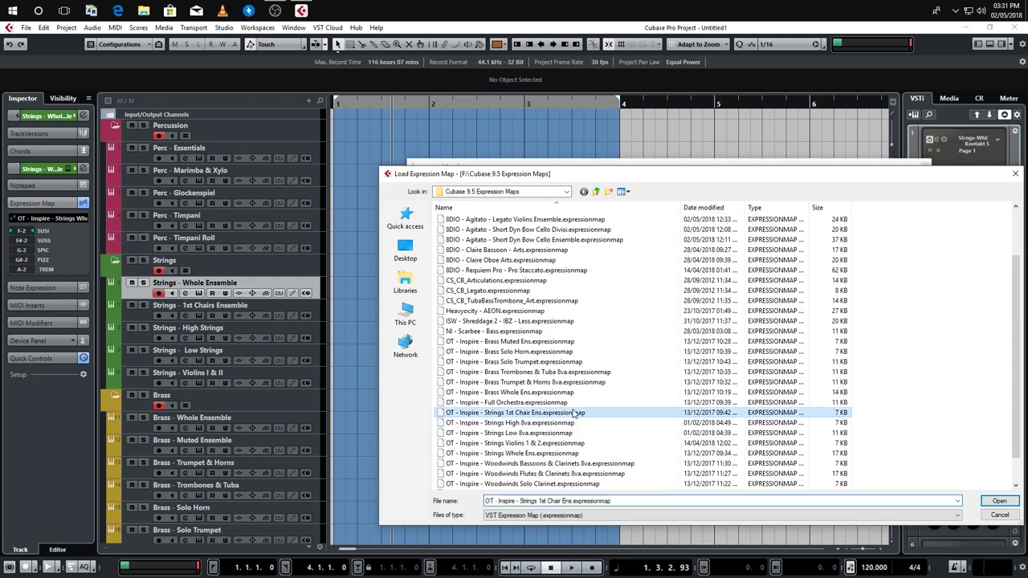
left_click(924, 166)
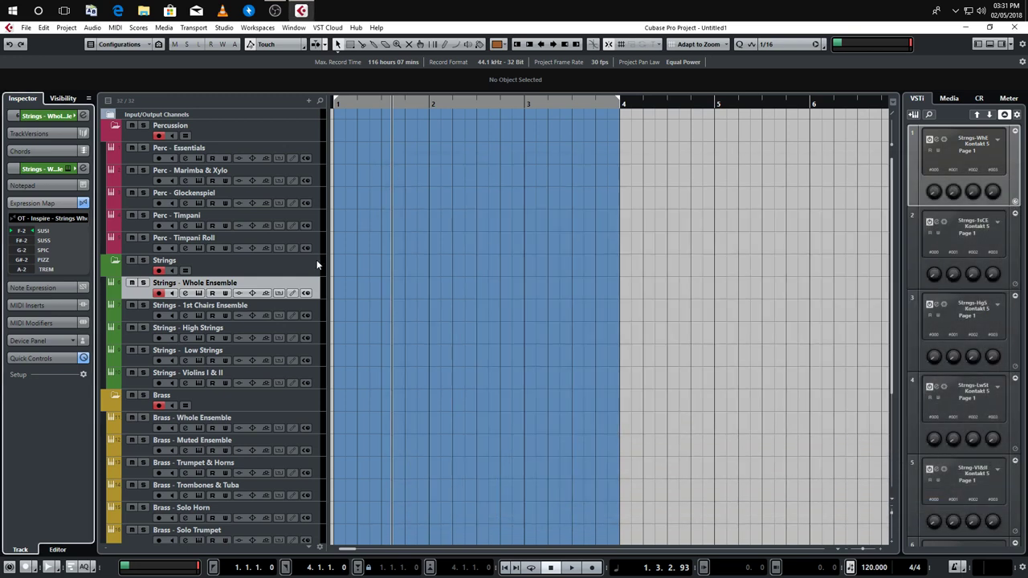
Assign the Strings 1st Chair Ens map to the Strings - 1st Chairs Ensemble track and the Strings High 8va map to Strings - High Strings
left_click(304, 307)
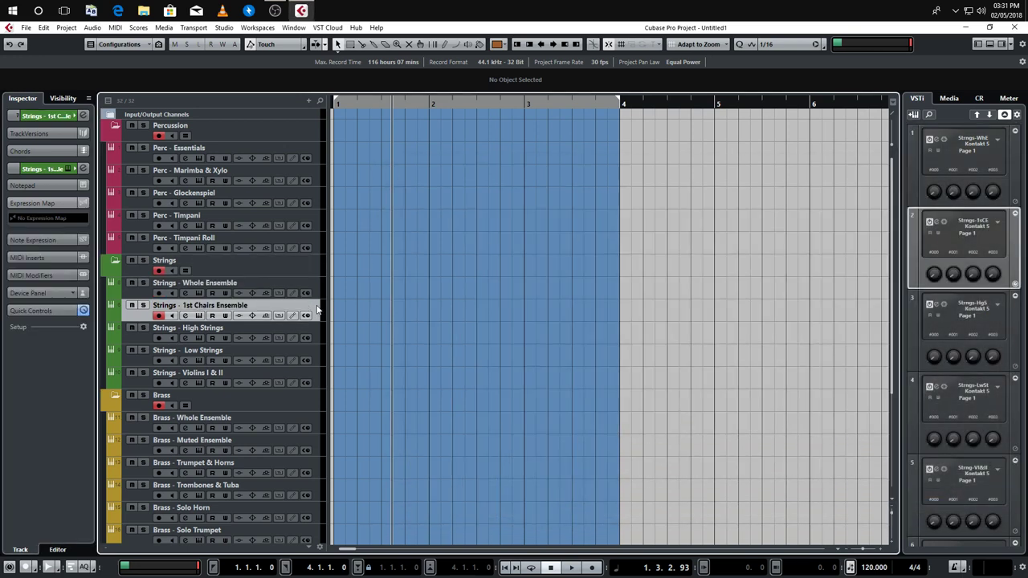
left_click(61, 215)
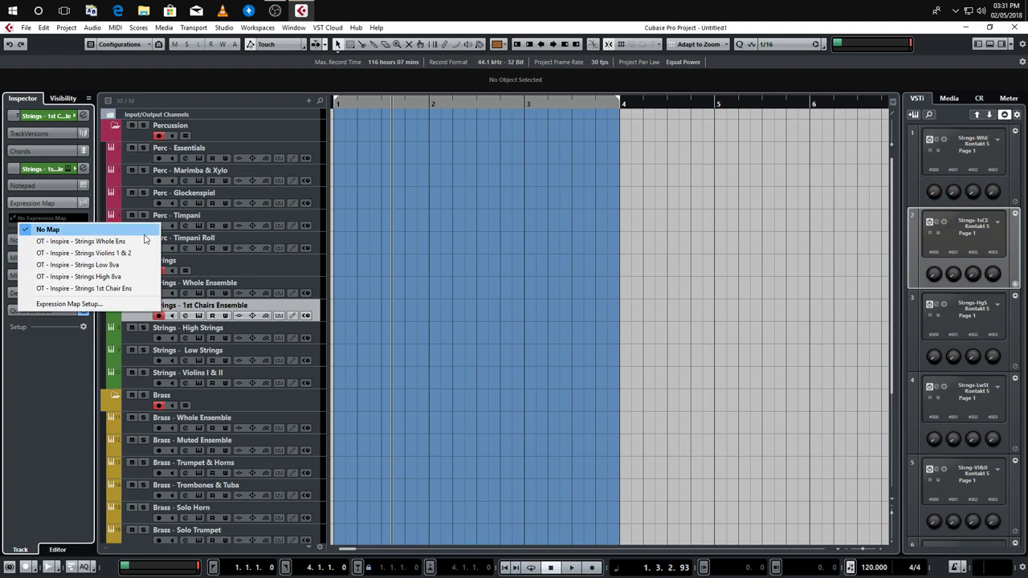
left_click(95, 288)
left_click(316, 342)
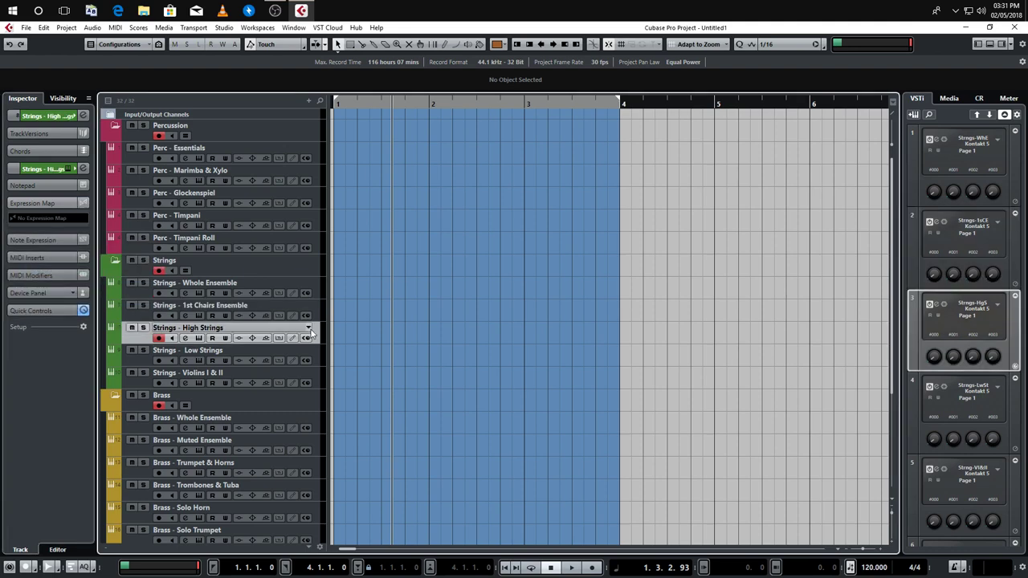
left_click(60, 219)
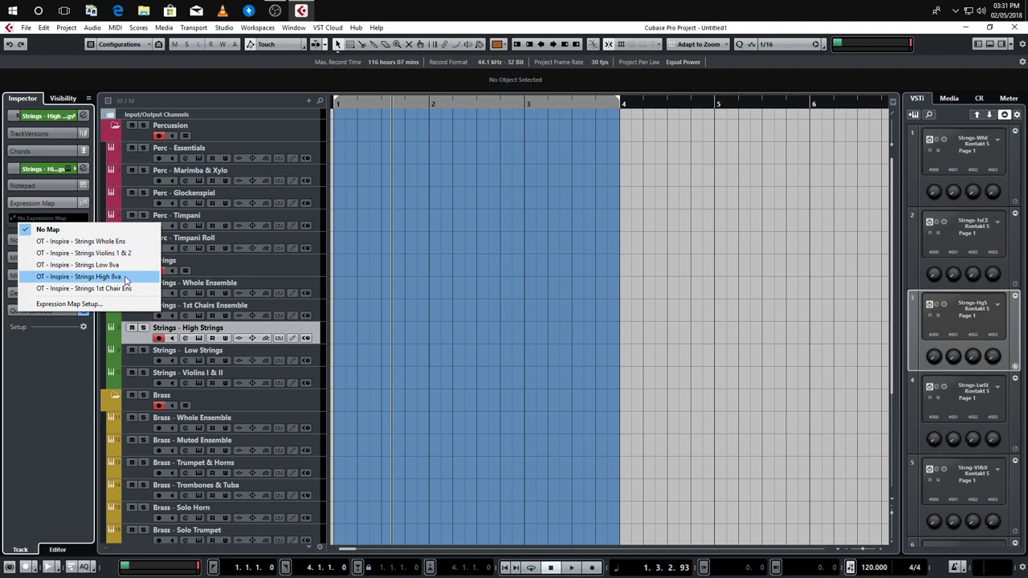
left_click(125, 279)
Assign the Strings Low 8va map to the Strings - Low Strings track and the Strings Violins 1 & 2 map to Strings - Violins I & II
left_click(316, 363)
left_click(60, 219)
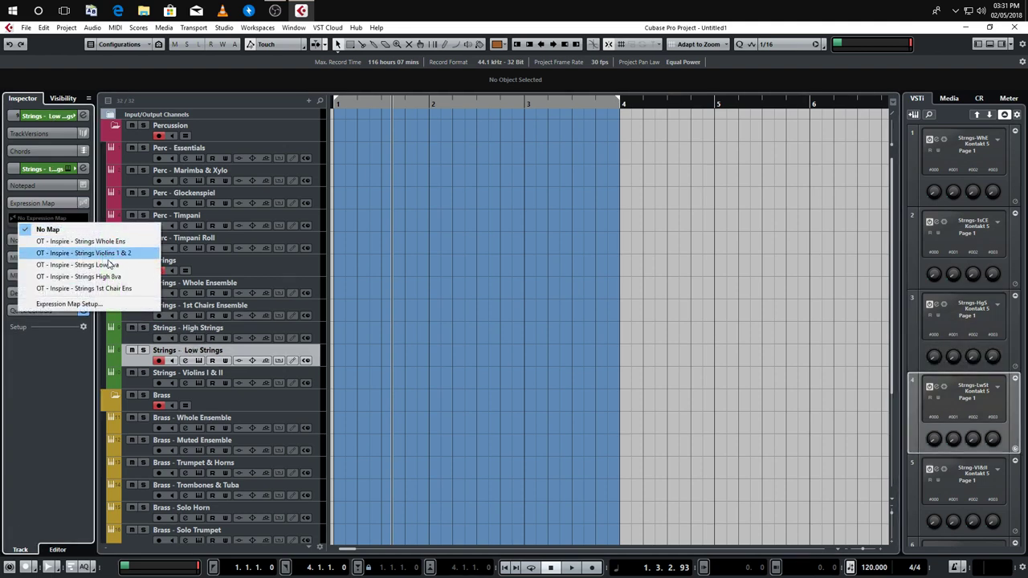
left_click(112, 267)
left_click(316, 384)
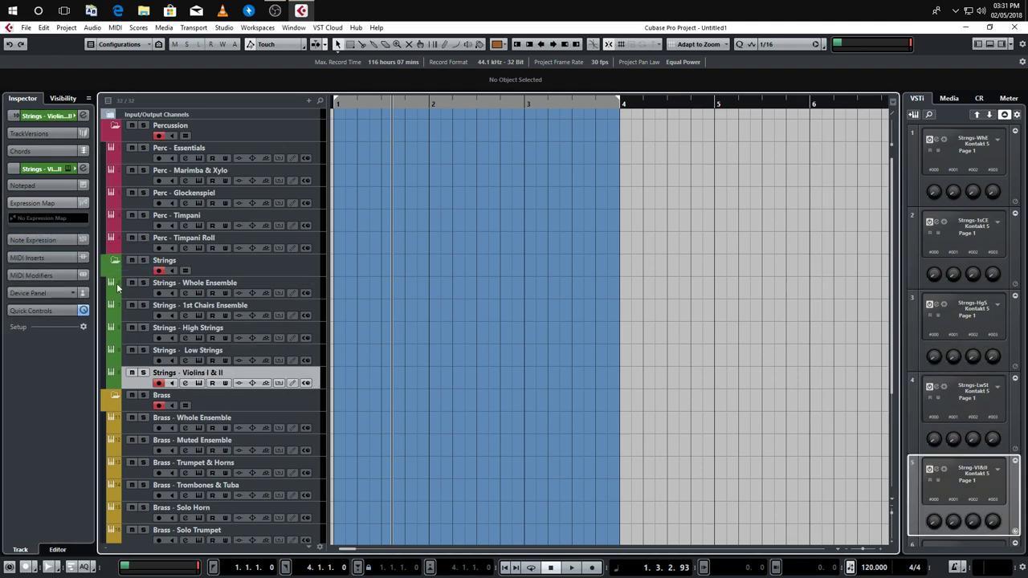
left_click(34, 217)
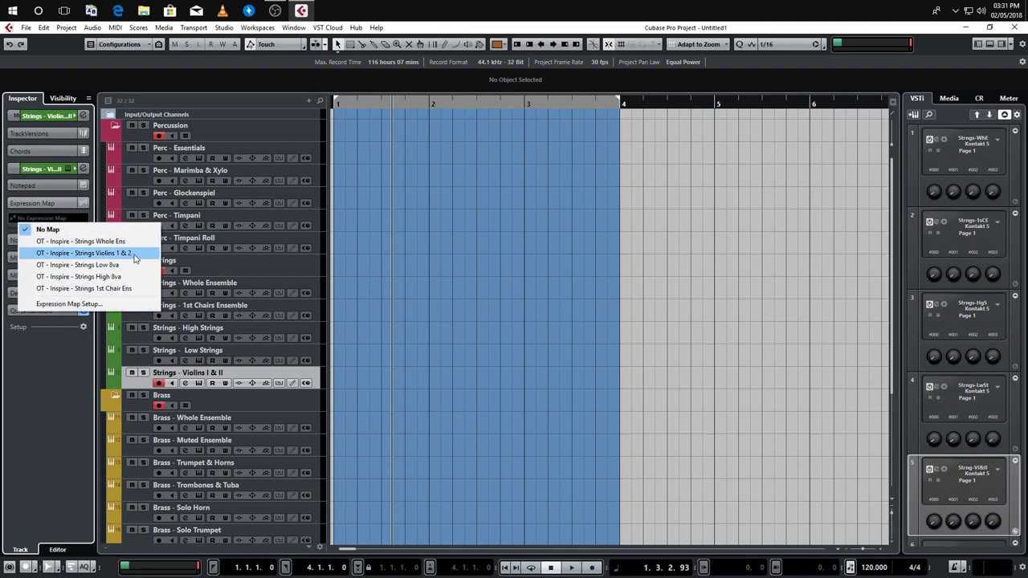
left_click(133, 253)
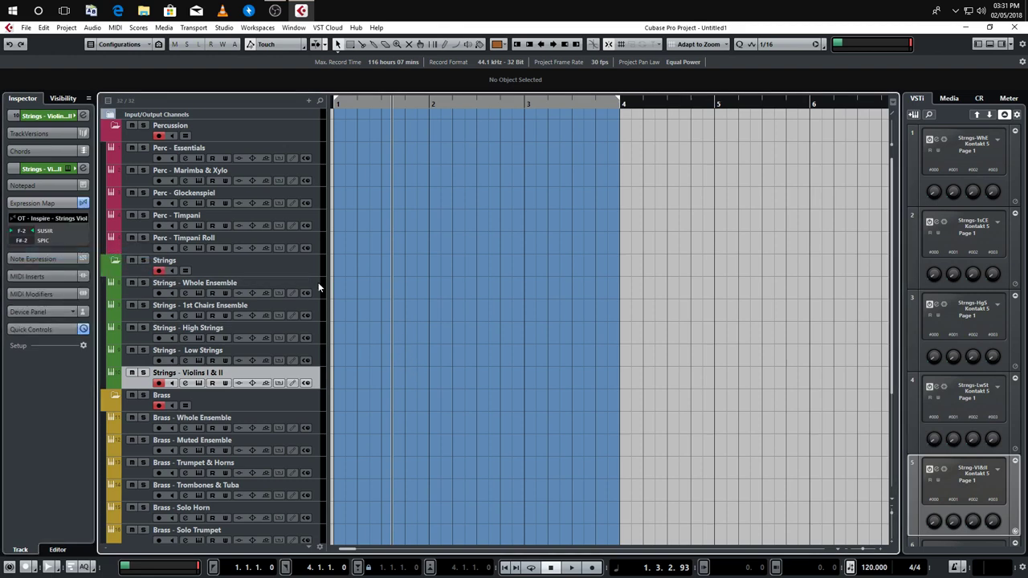
Create a two-bar MIDI part from bar 1 to bar 3 on the Strings - Whole Ensemble track and open it in the Key Editor
left_click(318, 286)
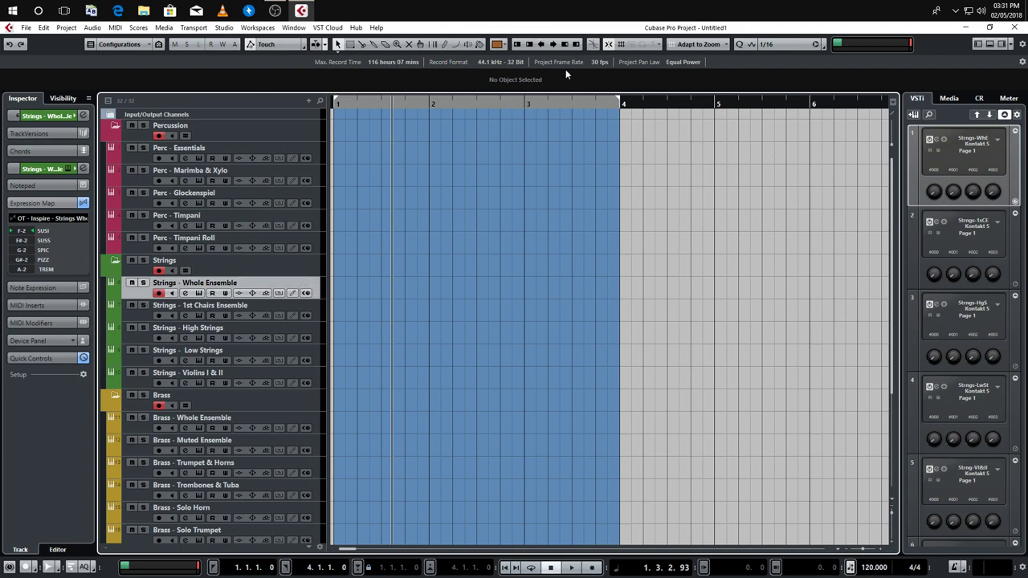
left_click(526, 106, "alt")
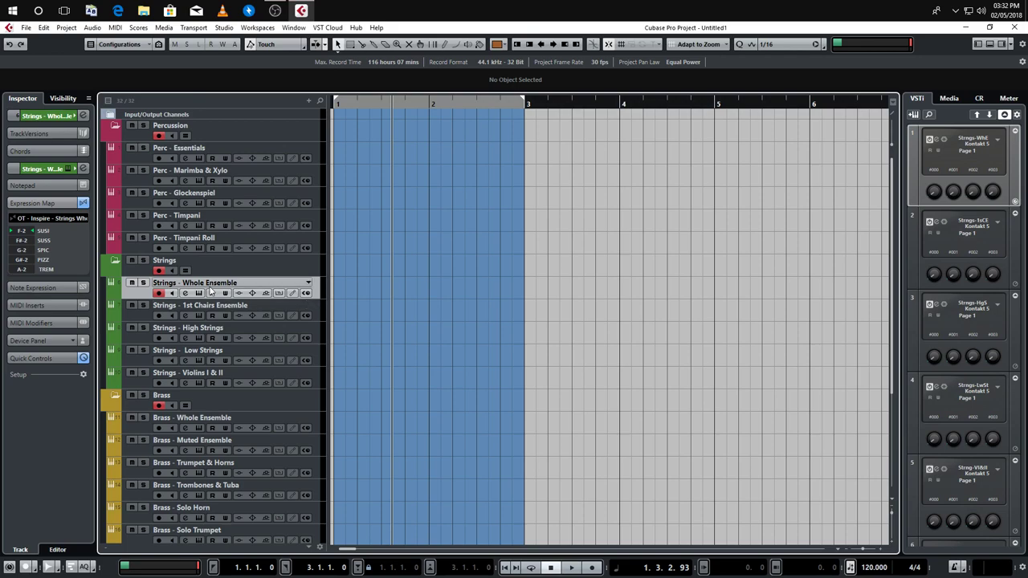
double_click(416, 286)
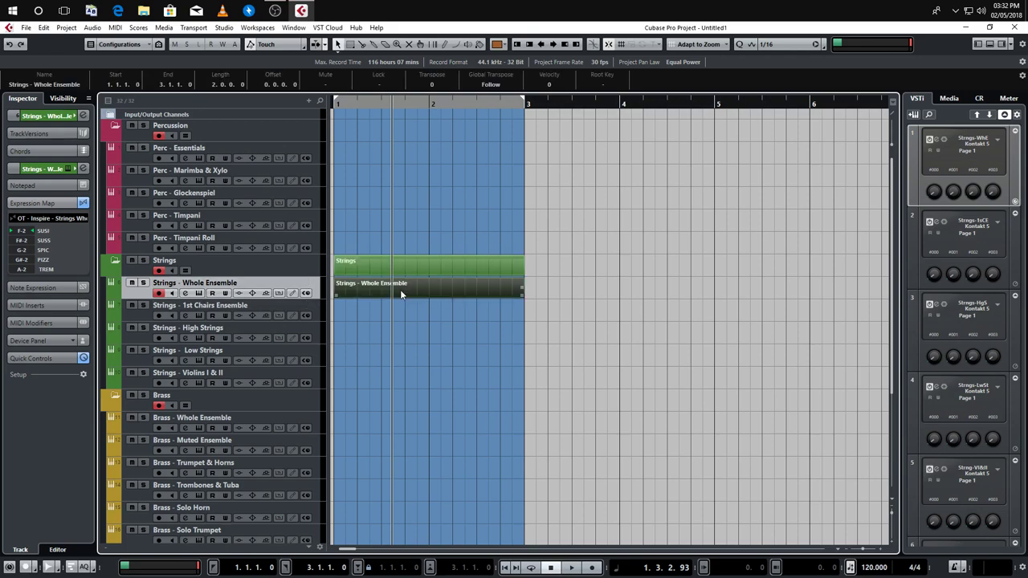
double_click(401, 293)
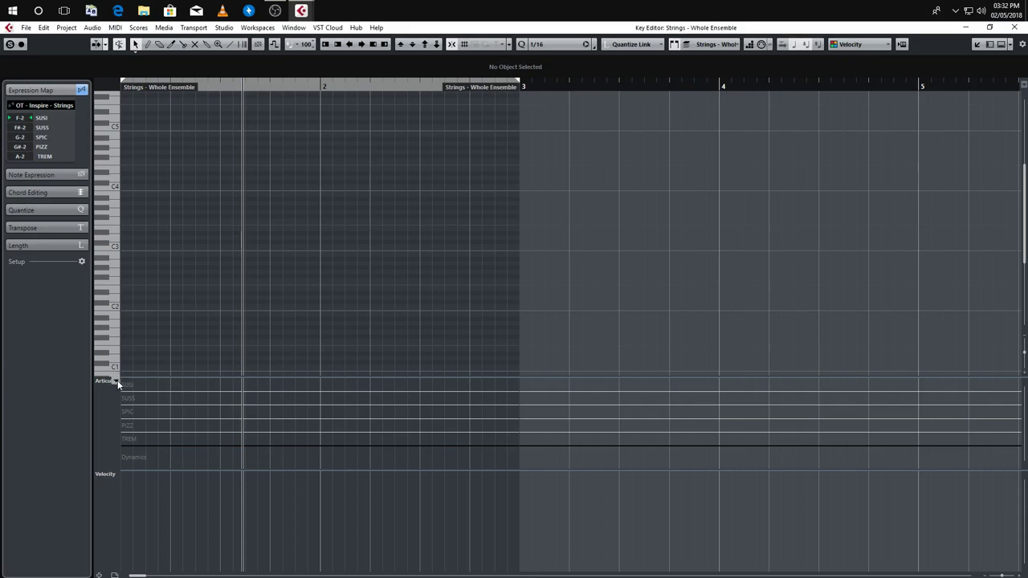
Draw nine test notes of varied length scattered across bars 1 and 2, starting with a G2 at bar 1 and ending with an E2
scroll(193, 231, "down", 3)
left_click_drag(122, 210, 181, 210)
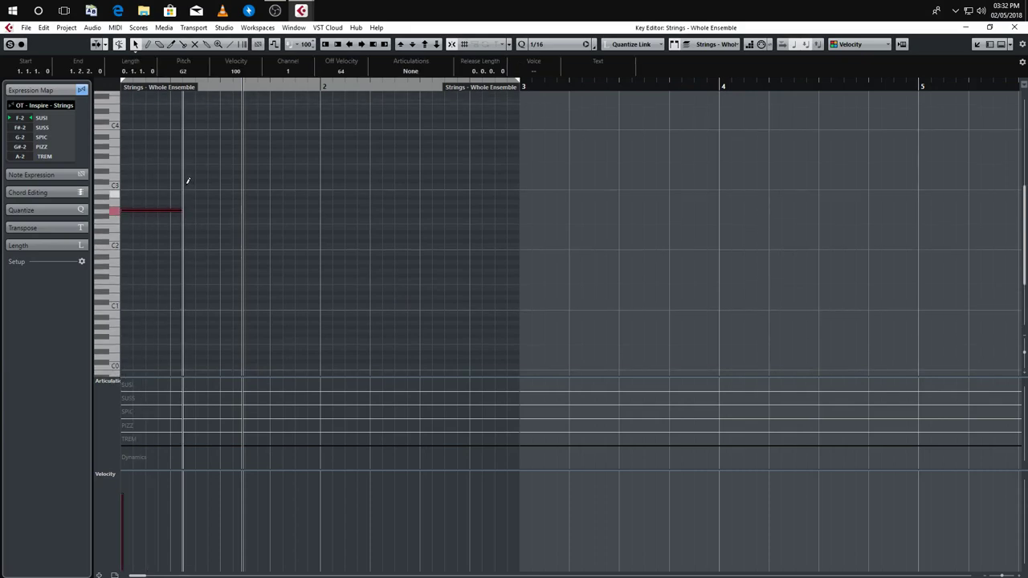
left_click(177, 175)
left_click(227, 171)
left_click(251, 215)
left_click_drag(247, 227, 294, 228)
left_click_drag(334, 167, 356, 167)
left_click(401, 227)
left_click_drag(396, 262, 418, 262)
left_click(500, 227)
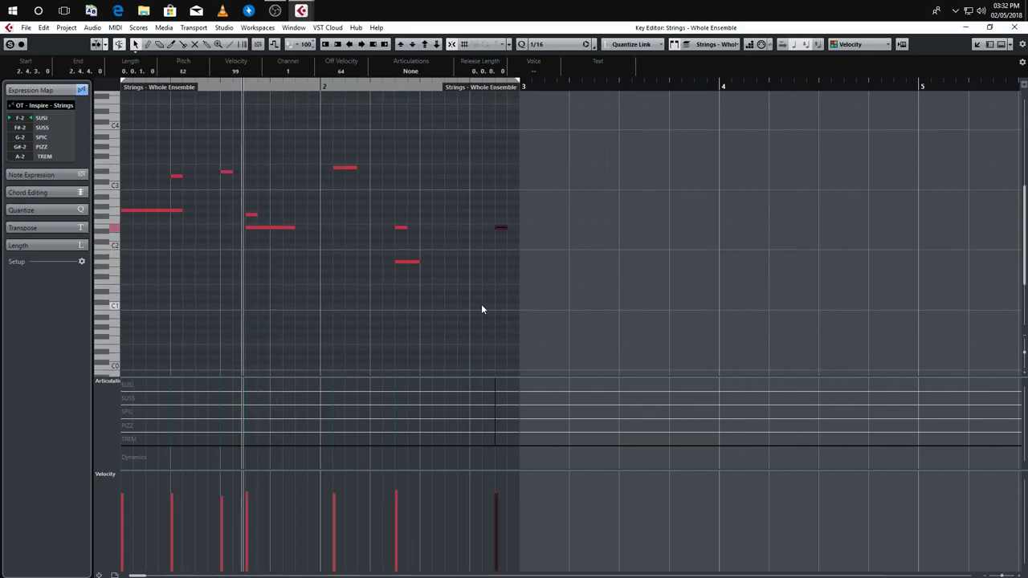
Examine the keyswitch keys in the Whole Ensemble Kontakt instrument and the matching low octaves in the Key Editor
scroll(122, 343, "down", 2)
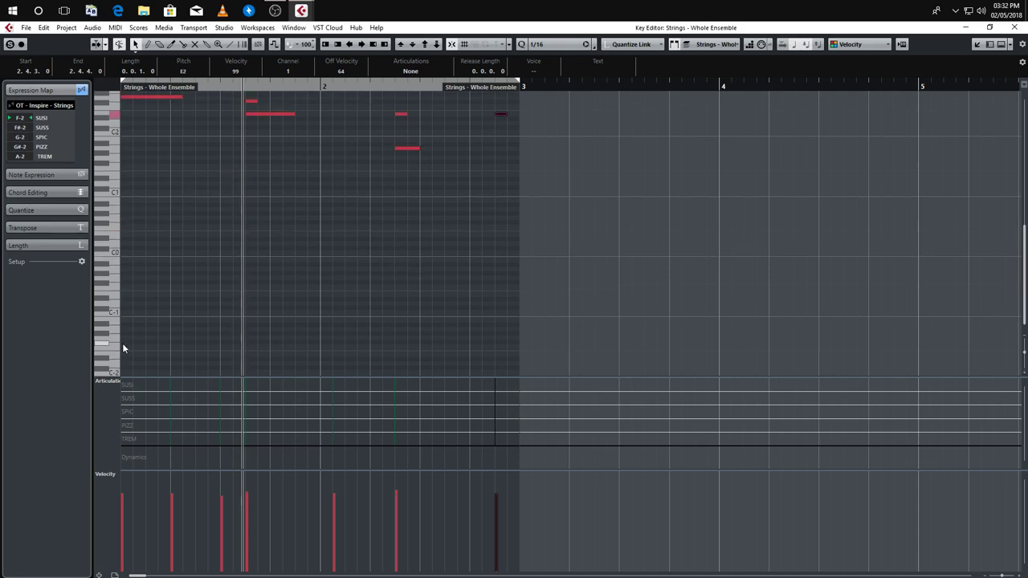
scroll(132, 337, "up", 3)
scroll(131, 337, "down", 4)
scroll(145, 333, "up", 1)
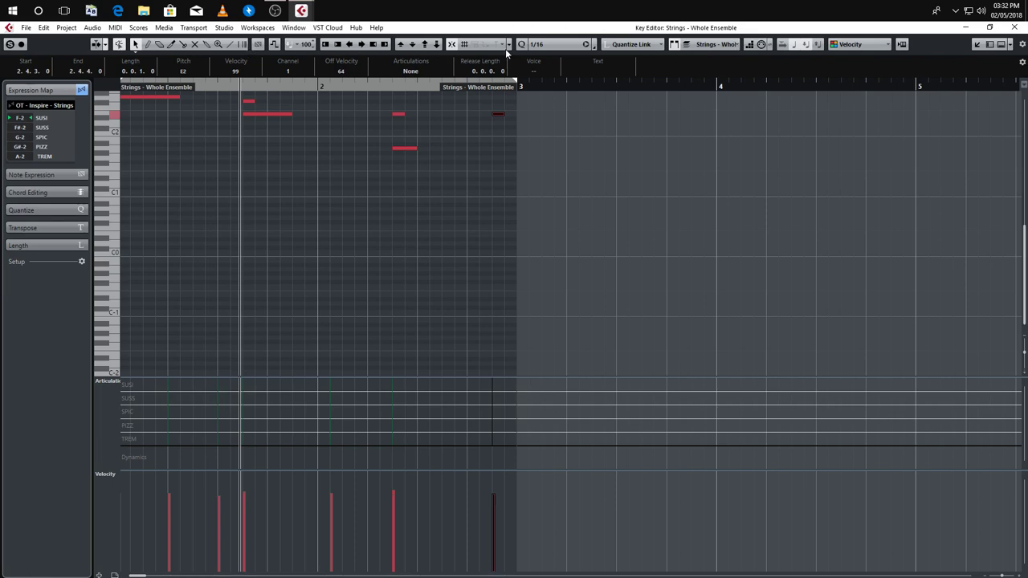
left_click(902, 44)
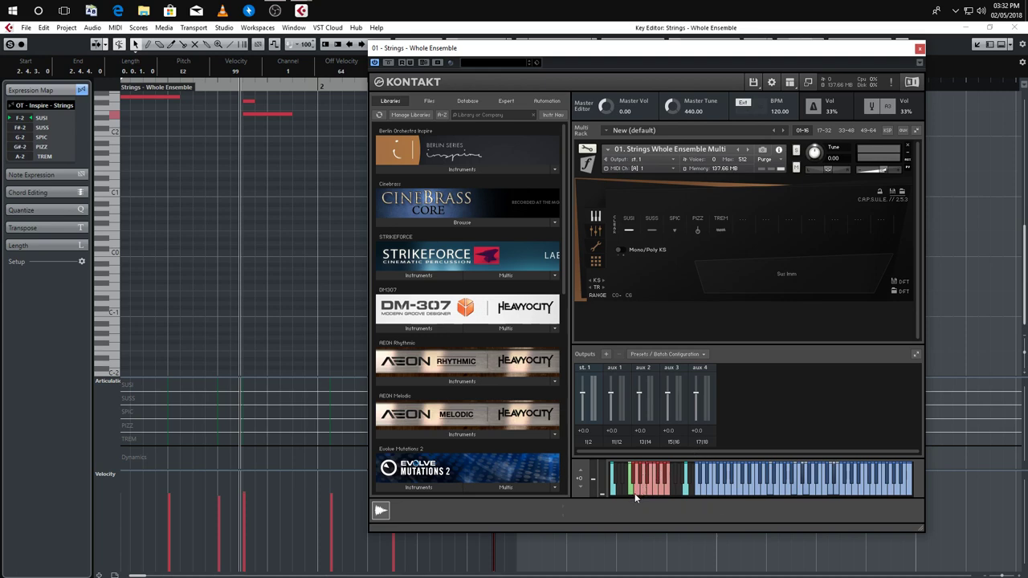
left_click(629, 223)
left_click(921, 50)
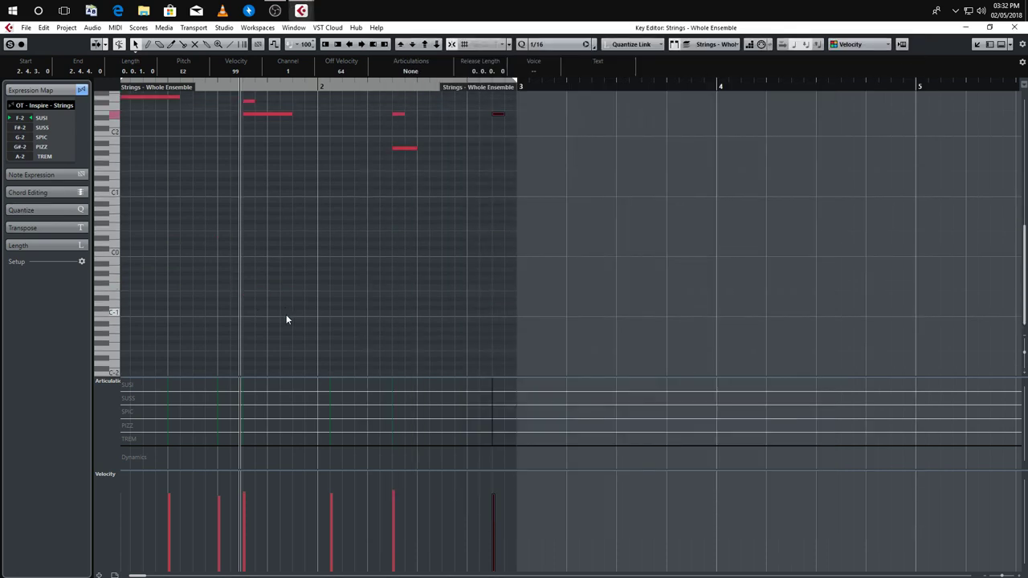
scroll(302, 317, "up", 3)
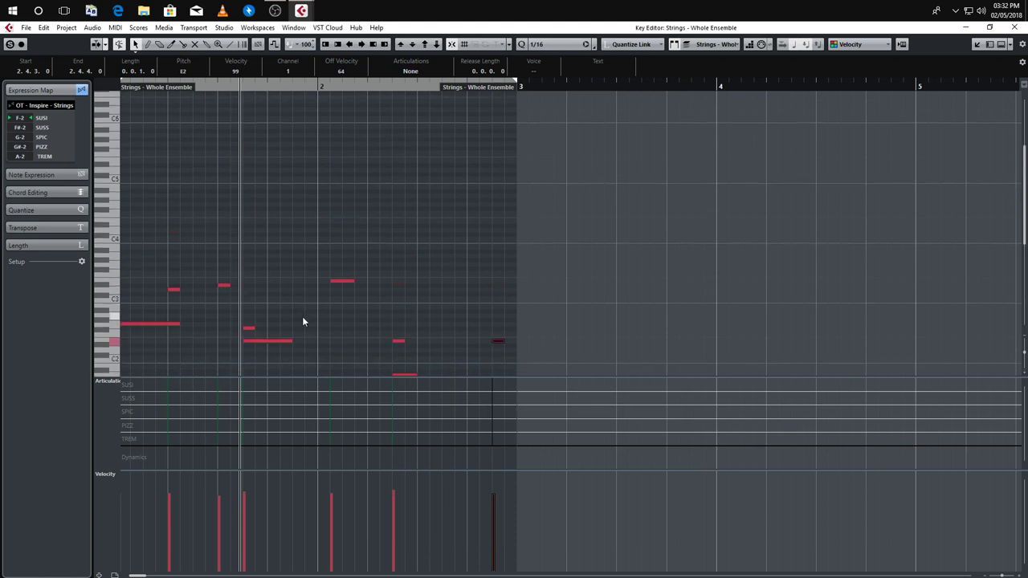
scroll(307, 318, "down", 3)
scroll(314, 324, "up", 3)
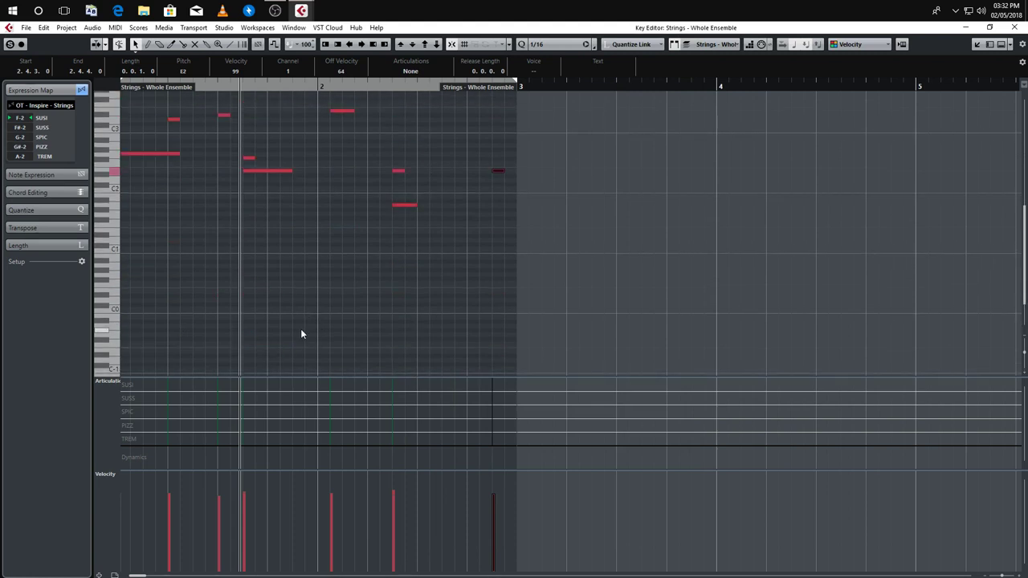
scroll(300, 328, "down", 3)
Enter articulation changes across bar 1 in the articulation lanes: SUSI, SUSS, PIZZ, SPIC, SUSI, SUSS and SPIC
left_click_drag(165, 385, 188, 399)
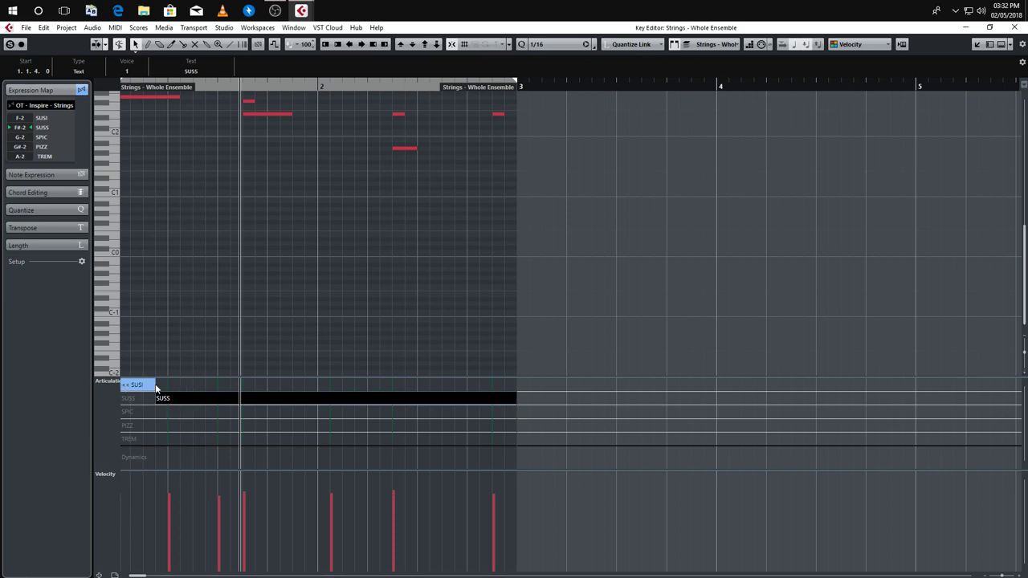
left_click(133, 406)
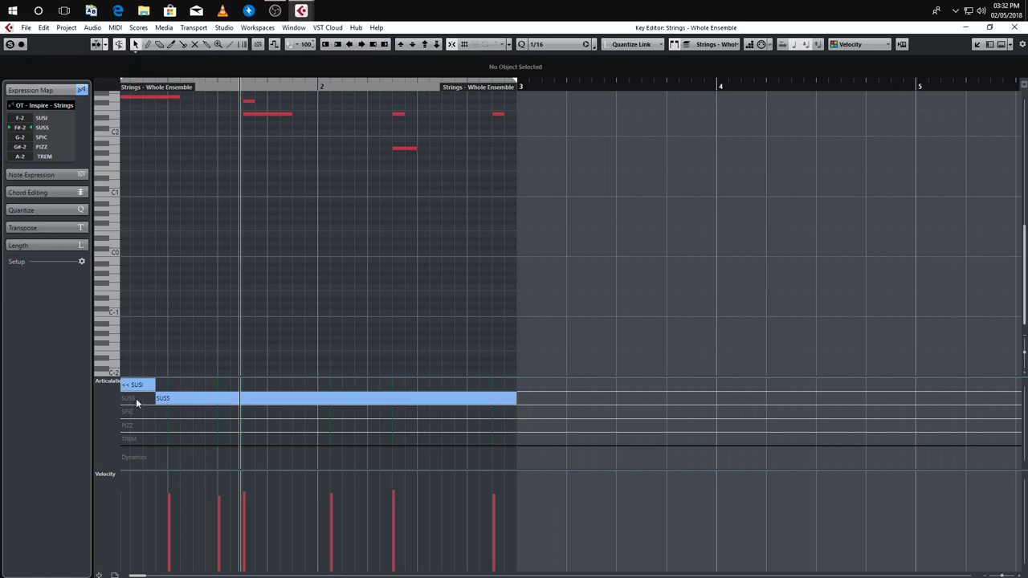
left_click(168, 425)
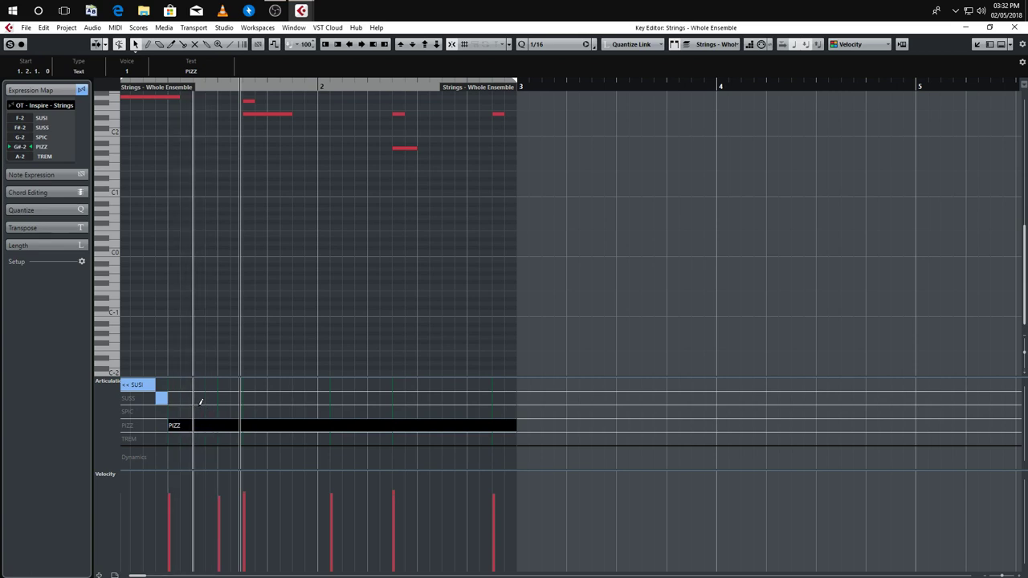
left_click(194, 412)
left_click(242, 384)
left_click(268, 398)
left_click(280, 411)
Add bar 2 articulation changes in the order TREM, PIZZ, SPIC and SUSI, with TREM starting at 2.1.2
left_click(331, 438)
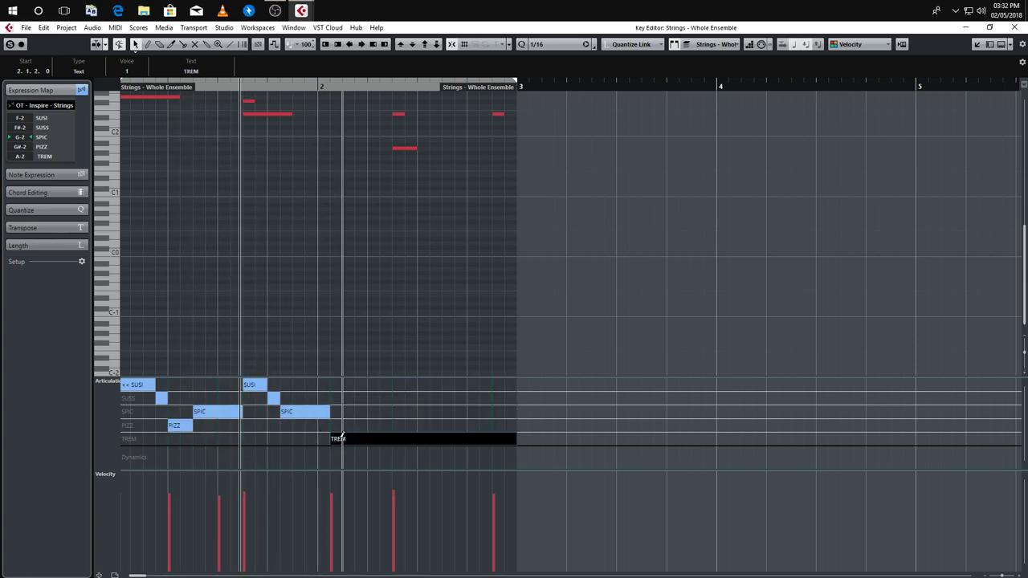
left_click(380, 425)
left_click(393, 411)
left_click(418, 384)
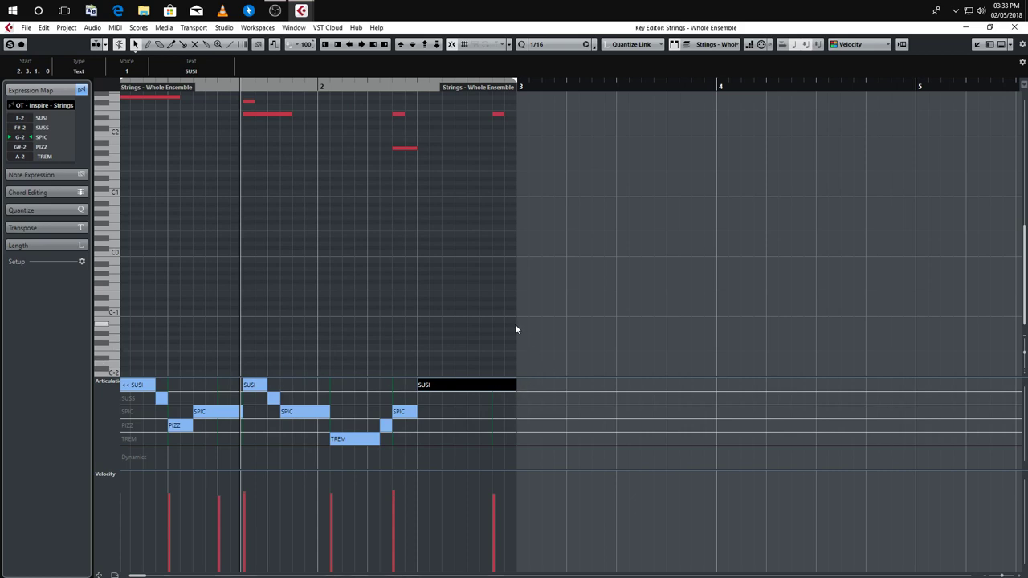
scroll(337, 301, "up", 5)
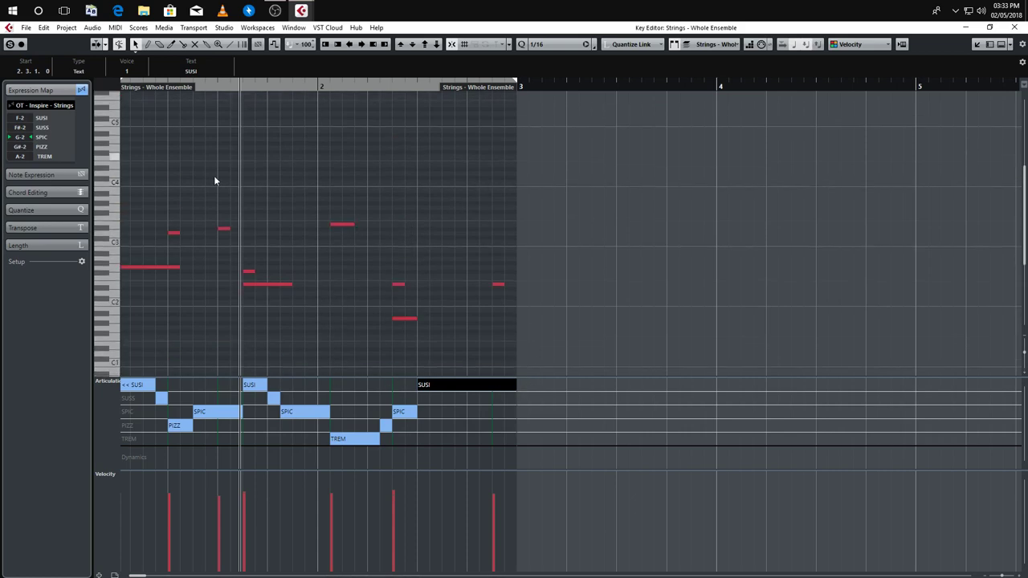
scroll(351, 242, "down", 3)
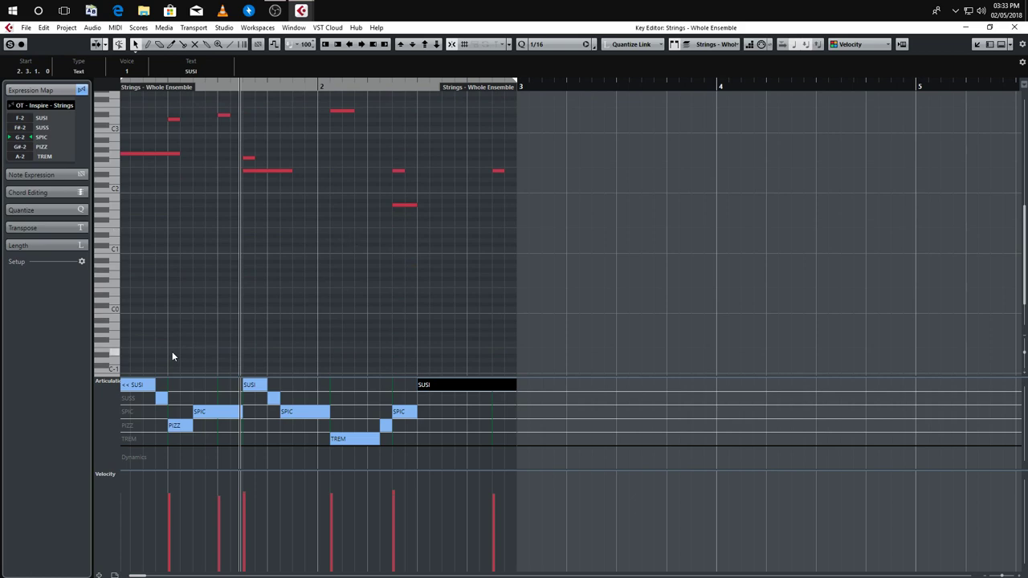
scroll(172, 354, "down", 2)
mouse_move(131, 311)
left_mouse_down()
mouse_move(193, 311)
mouse_move(294, 345)
left_mouse_up()
mouse_move(230, 311)
left_mouse_down()
mouse_move(294, 311)
mouse_move(318, 328)
mouse_move(404, 342)
left_mouse_up()
mouse_move(368, 307)
left_mouse_down()
mouse_move(441, 307)
mouse_move(36, 384)
left_mouse_up()
key("Delete")
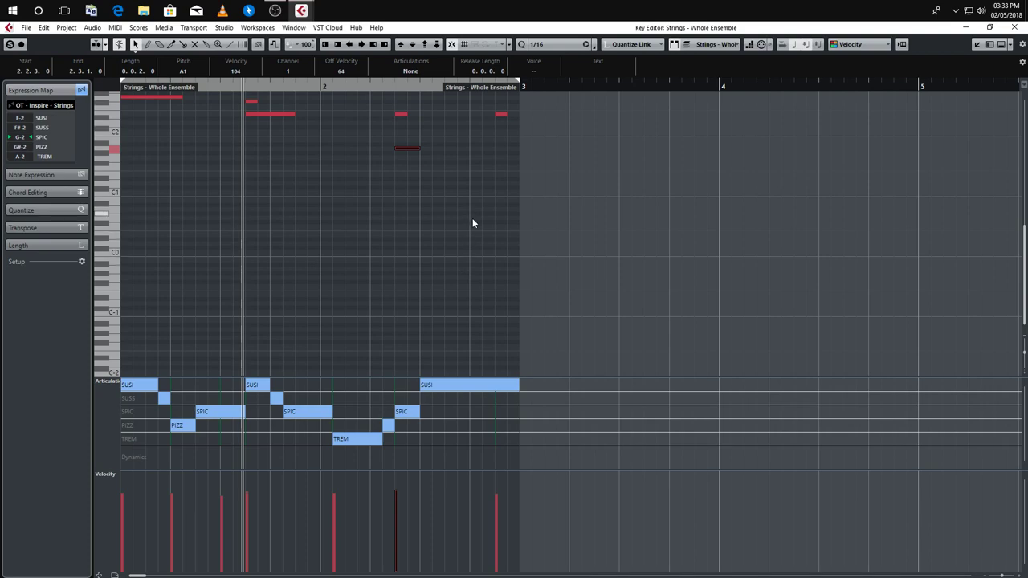
Reopen the Strings - Whole Ensemble part in the Key Editor, transpose all its notes up one semitone and close the editor
left_click(1014, 28)
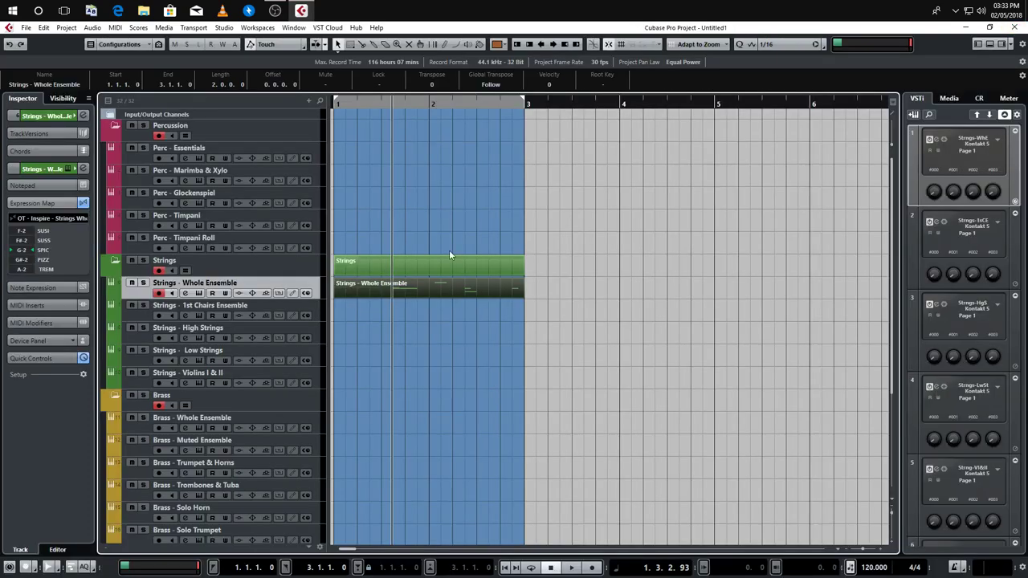
left_click(579, 300)
double_click(503, 294)
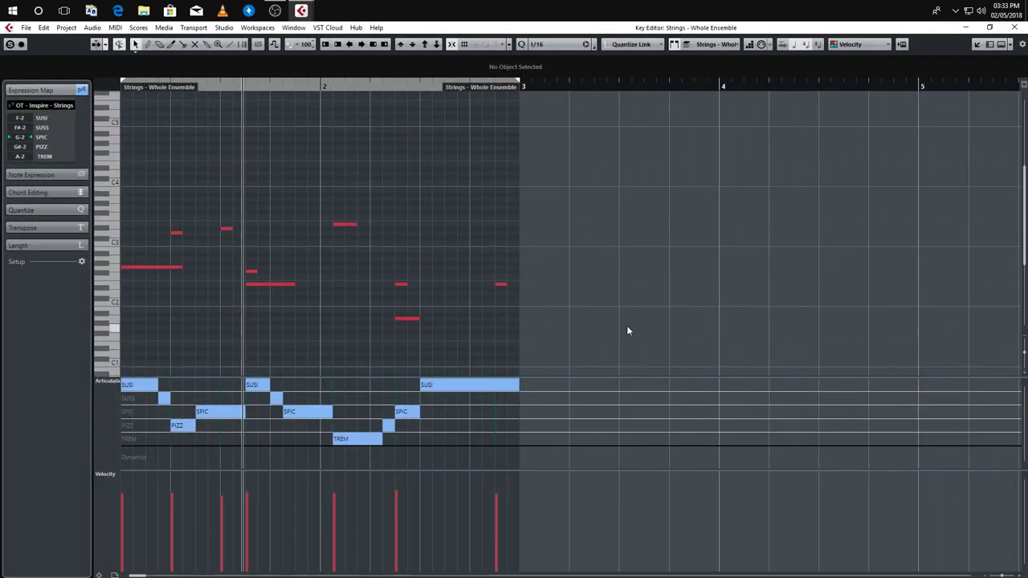
key("ctrl+a")
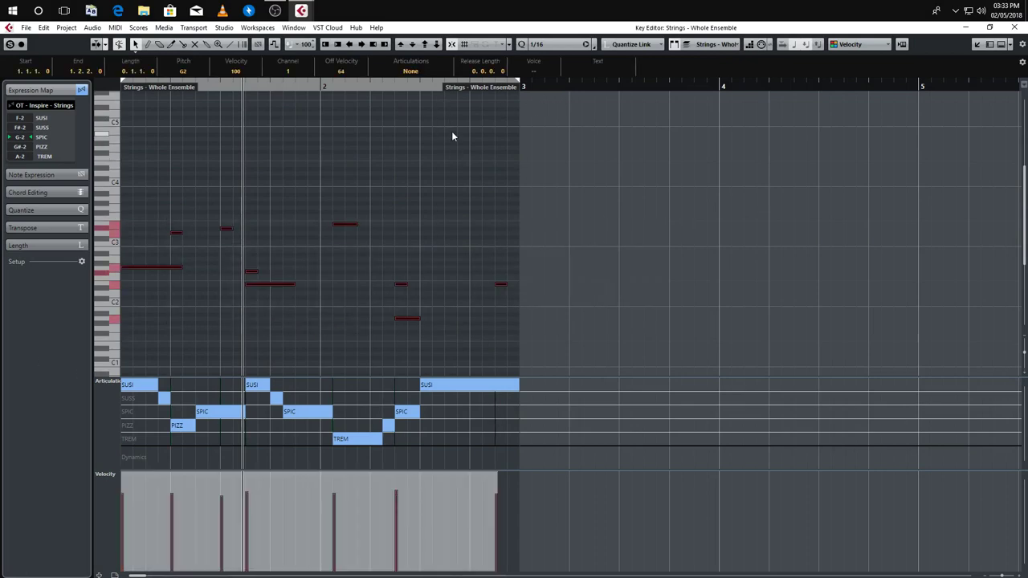
key("Down")
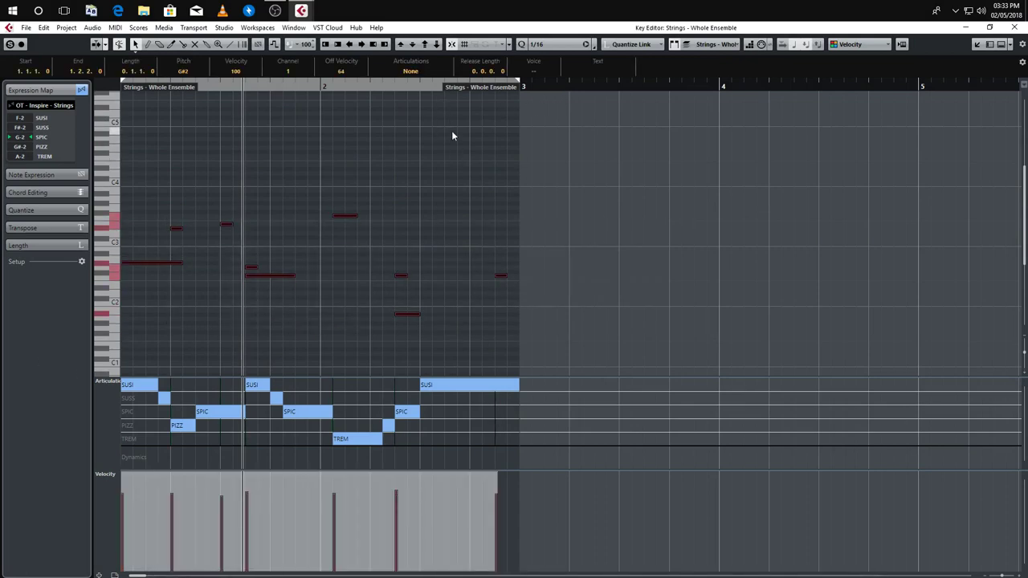
left_click(1014, 27)
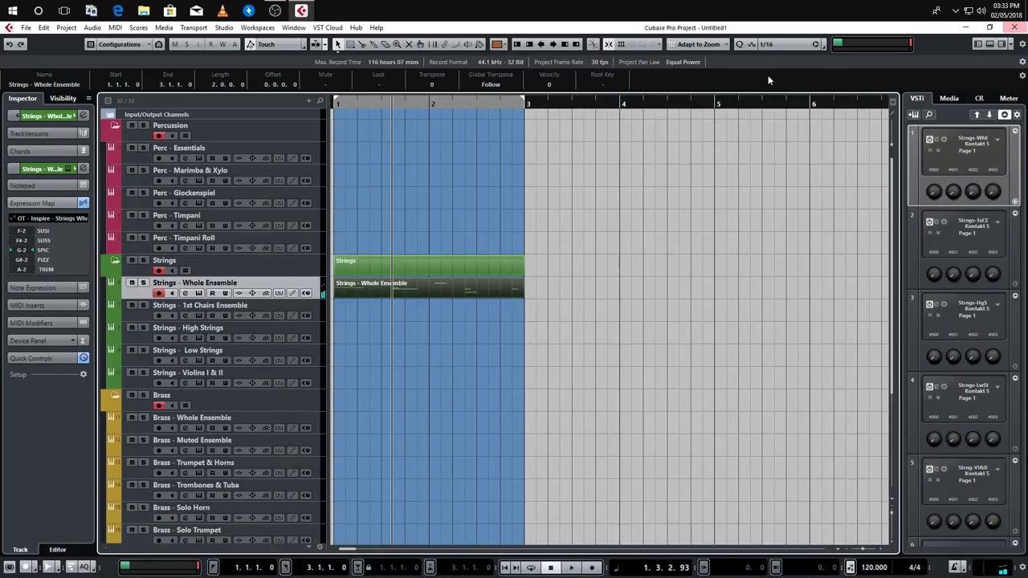
Recheck the Strings - Whole Ensemble part's low octaves in the Key Editor, then delete the test part from the project
double_click(443, 289)
scroll(497, 317, "down", 3)
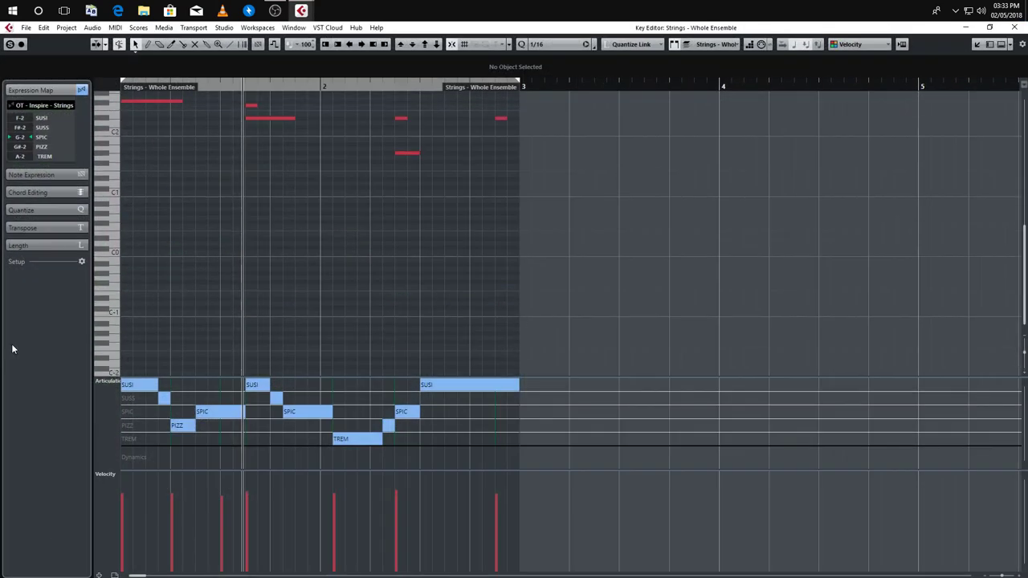
left_click(1014, 28)
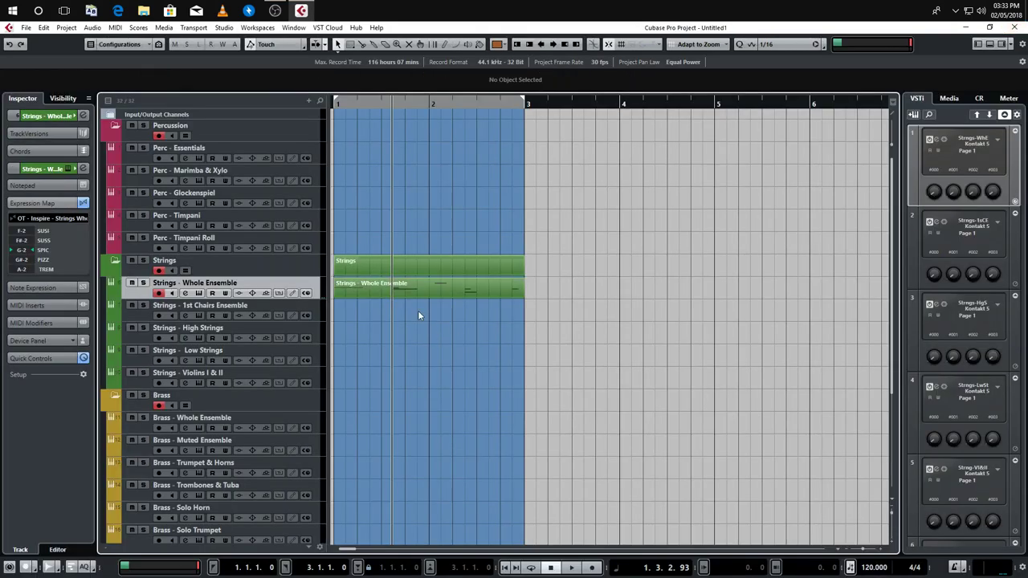
left_click(437, 286)
key("Delete")
Review the Percussion, Strings, Brass and Woodwinds folder tracks, checking the expression maps of Strings - High Strings and Woodwinds - Whole Ensemble
scroll(436, 242, "down", 3)
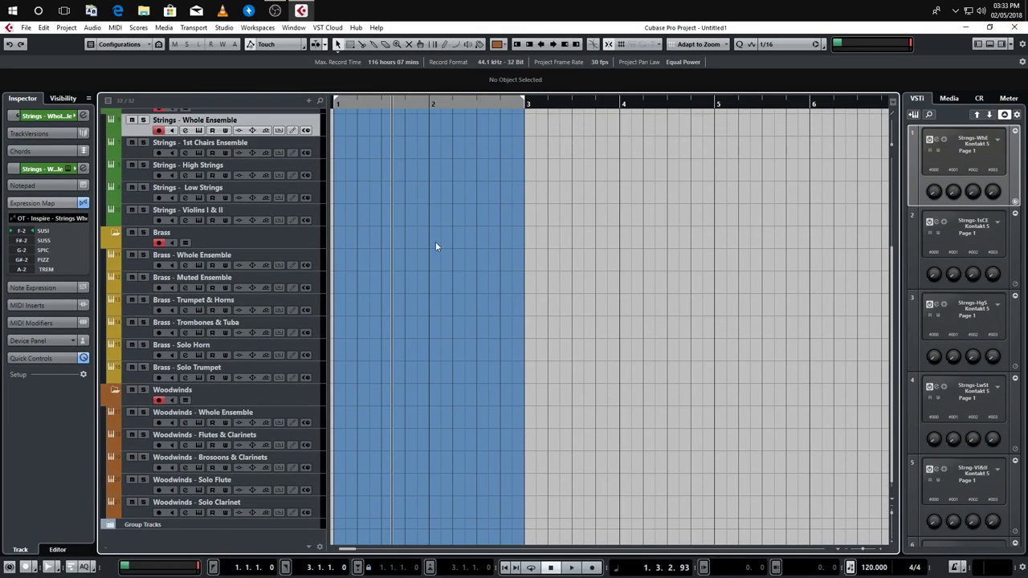
scroll(473, 309, "up", 3)
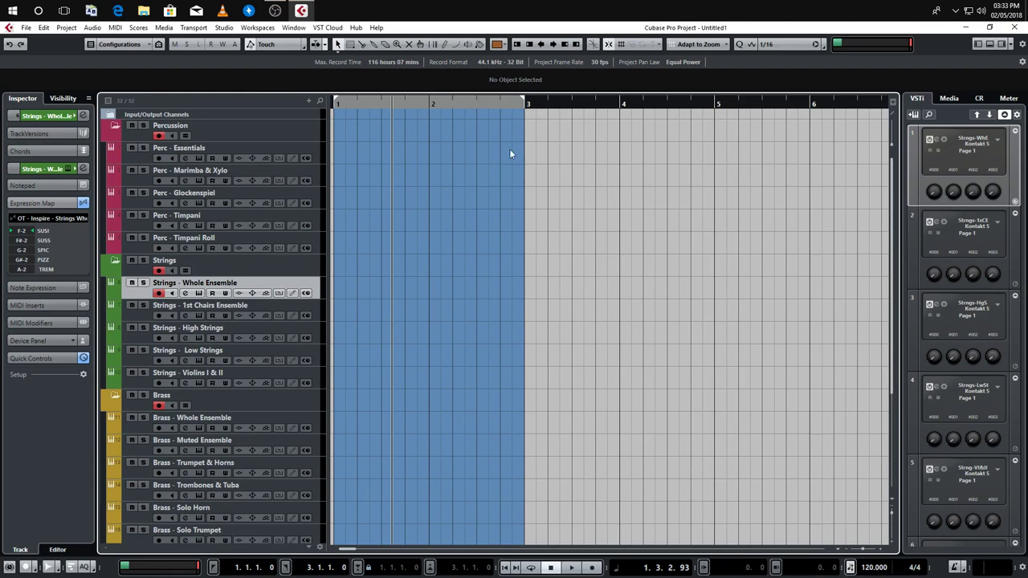
left_click(320, 318)
left_click(317, 329)
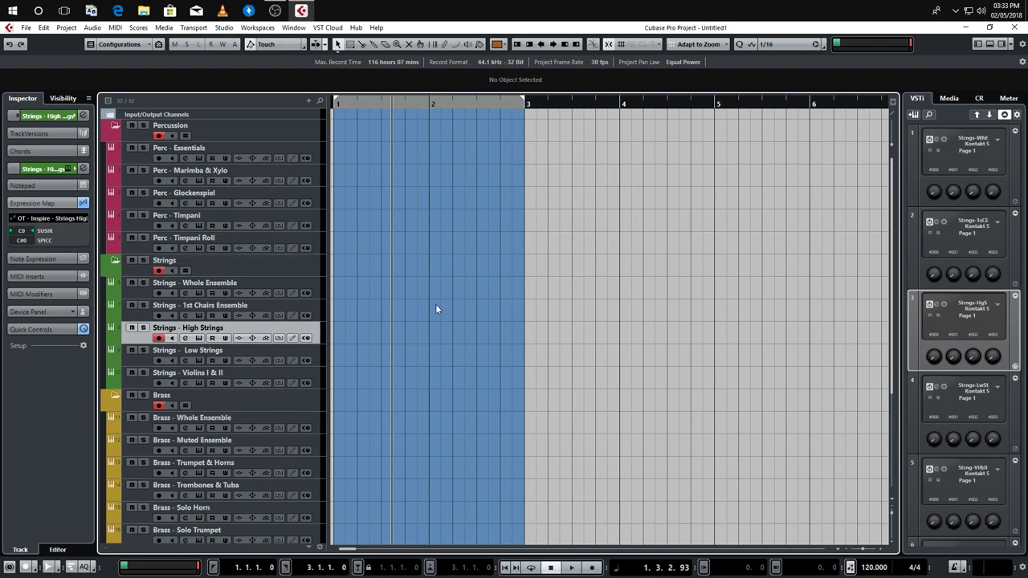
scroll(438, 306, "down", 5)
left_click(317, 408)
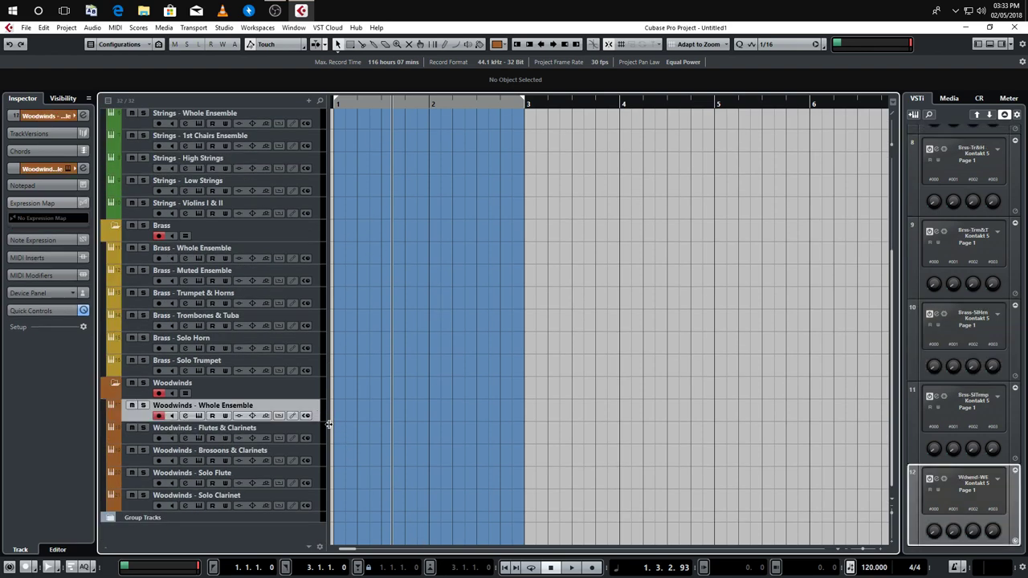
scroll(366, 408, "up", 5)
scroll(424, 337, "down", 5)
scroll(347, 238, "up", 5)
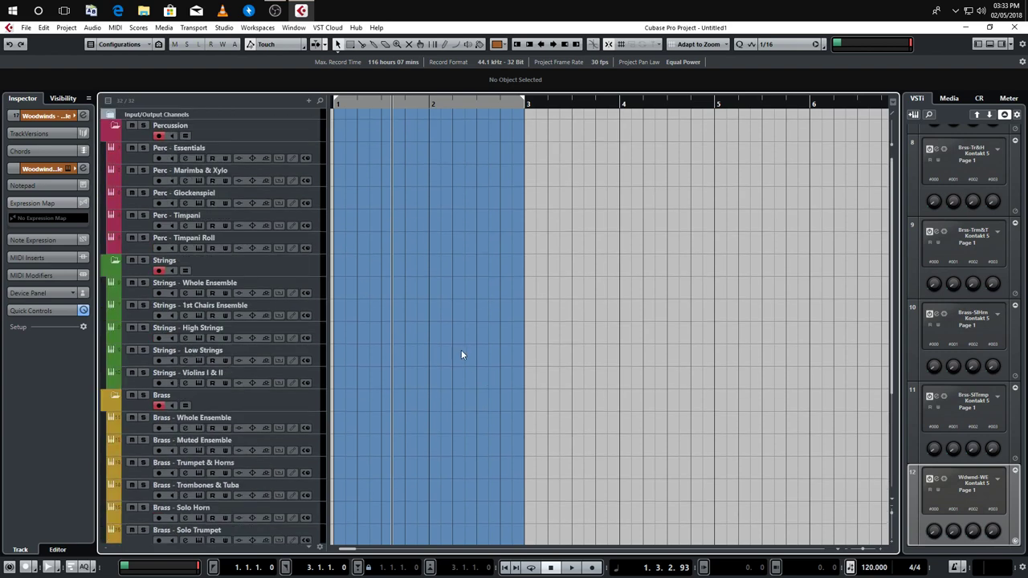
scroll(460, 352, "down", 5)
scroll(464, 337, "up", 5)
scroll(460, 325, "down", 5)
scroll(459, 317, "up", 5)
scroll(458, 298, "down", 5)
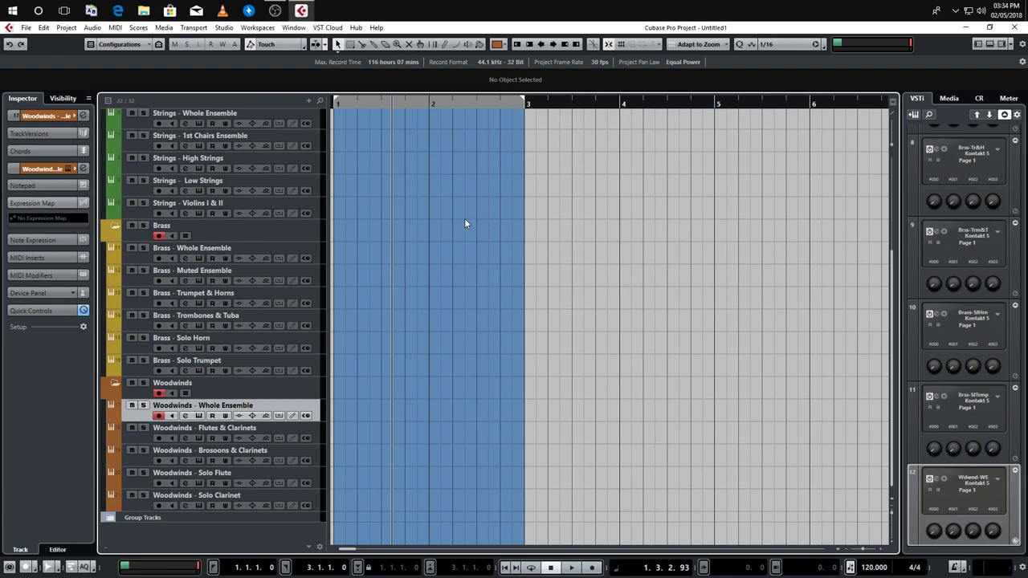
scroll(434, 237, "up", 5)
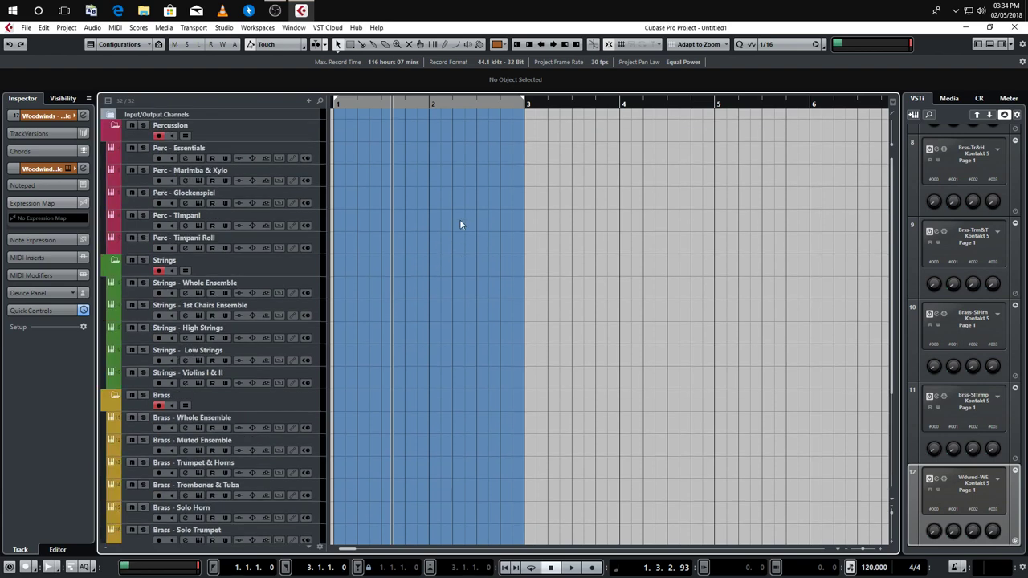
scroll(468, 223, "down", 5)
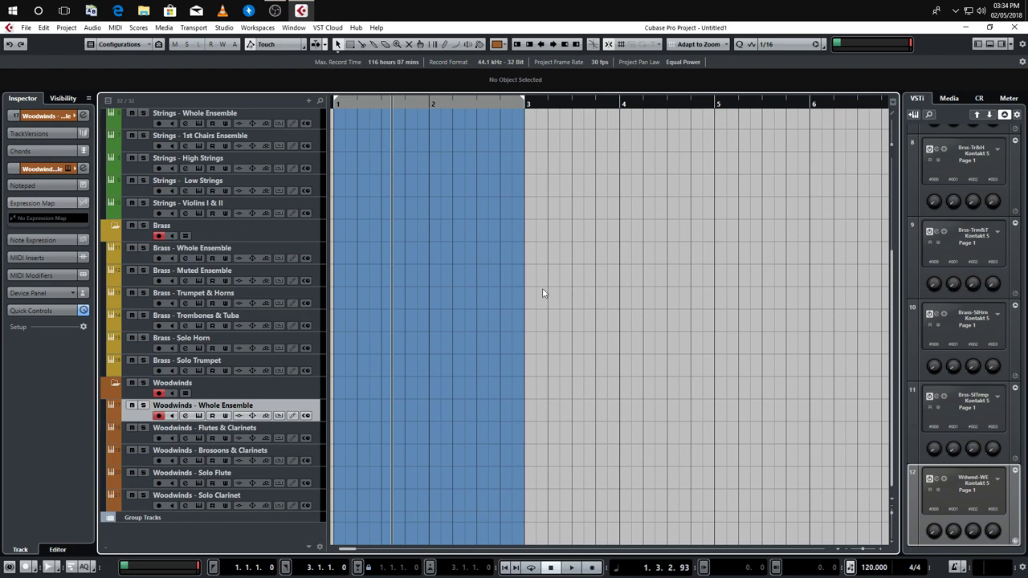
scroll(556, 232, "up", 5)
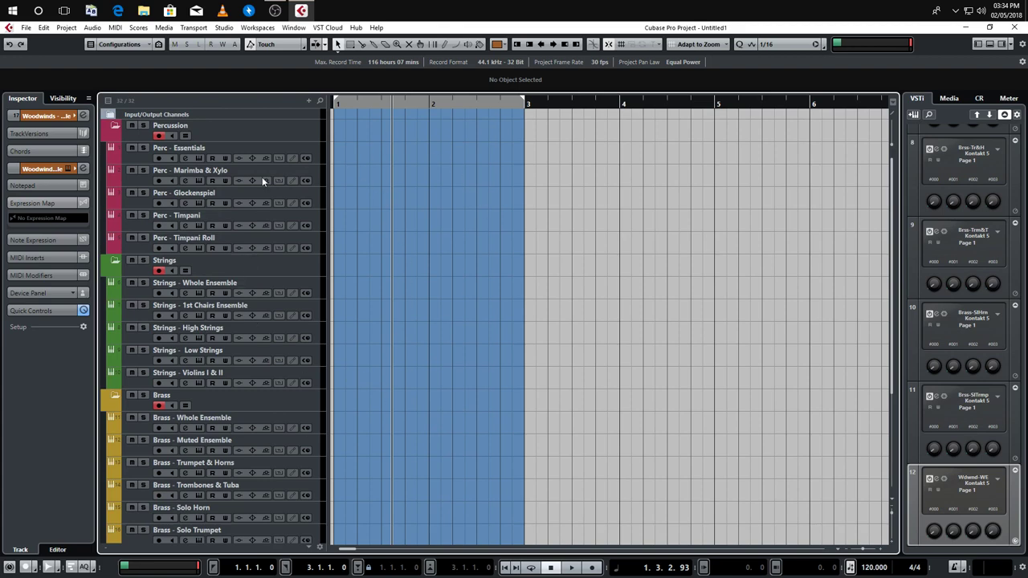
scroll(261, 181, "down", 5)
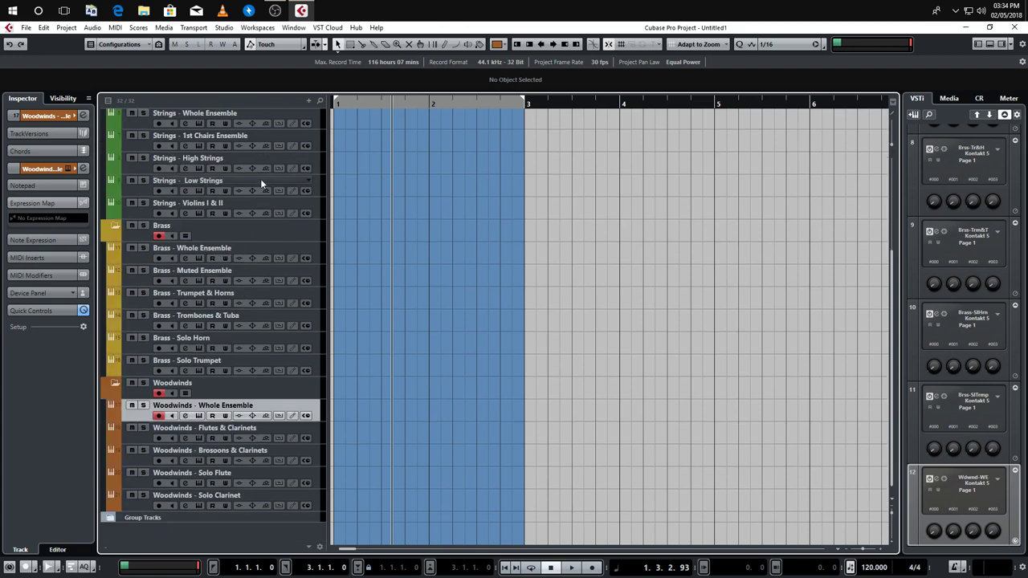
scroll(378, 240, "up", 4)
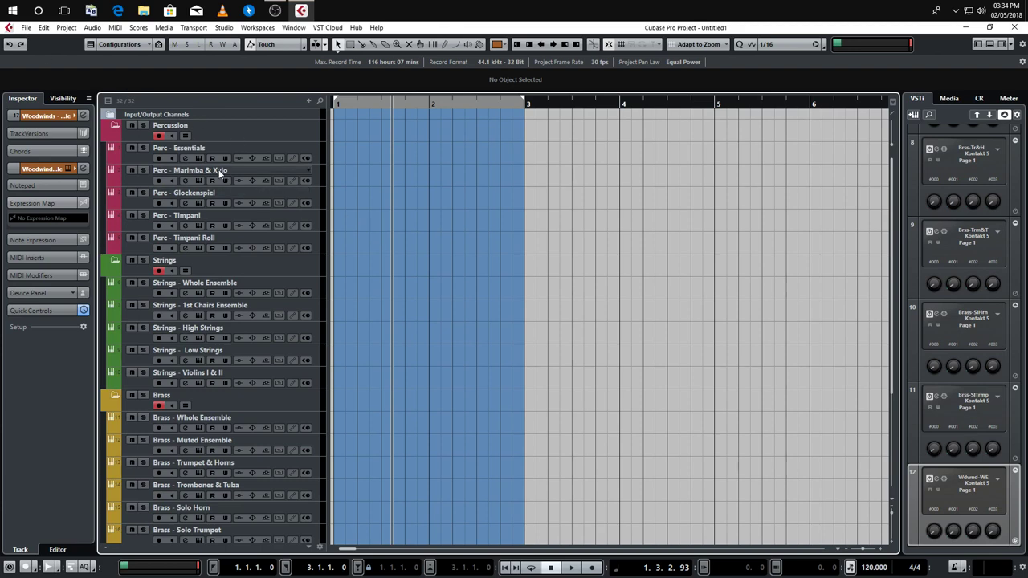
scroll(317, 373, "down", 4)
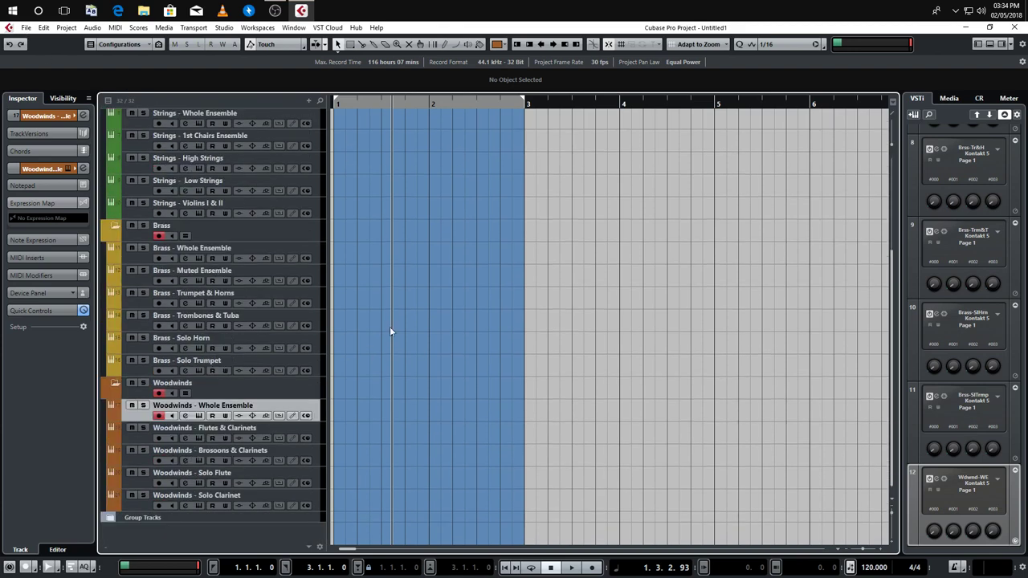
left_click(27, 28)
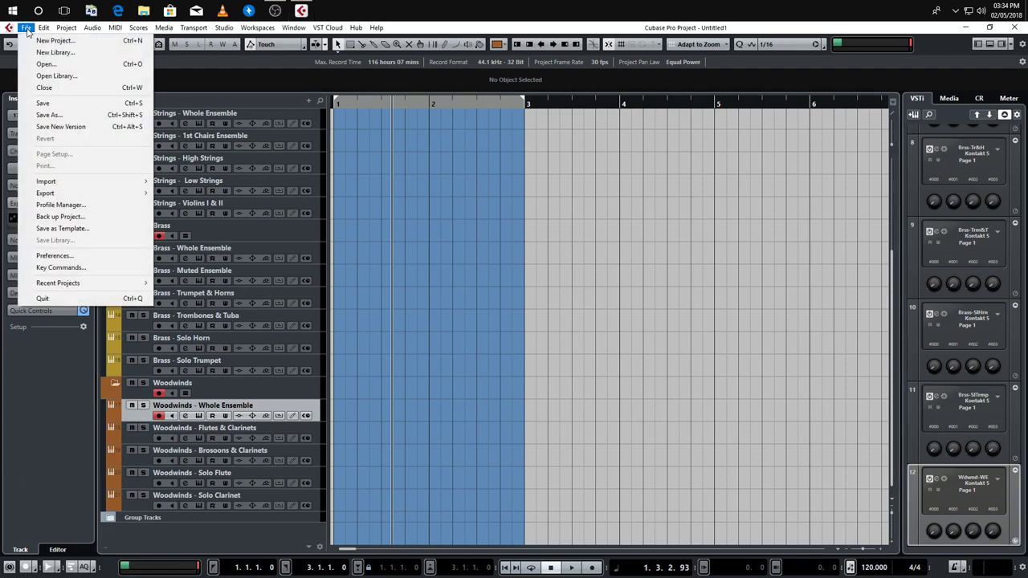
left_click(62, 228)
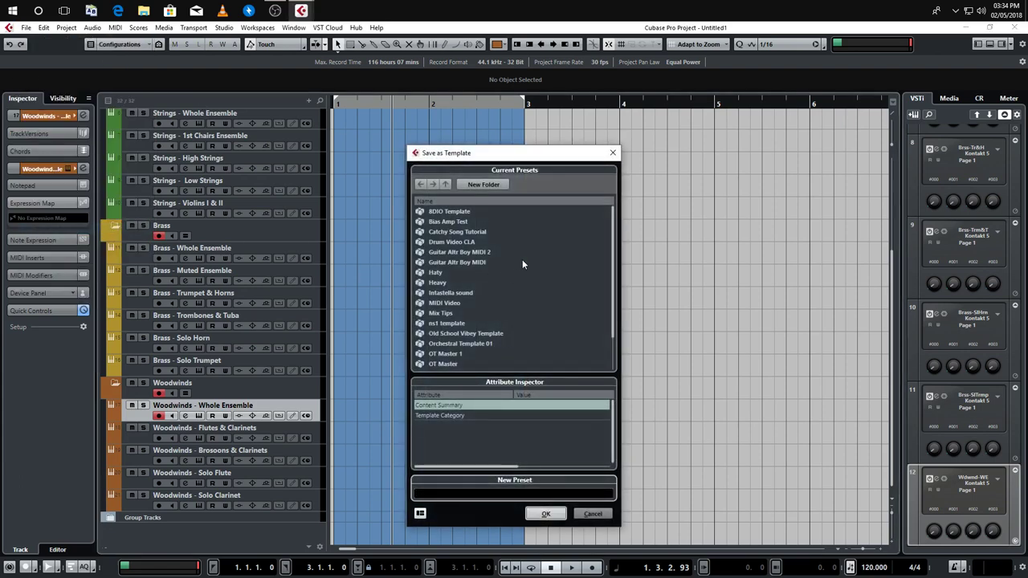
left_click(592, 513)
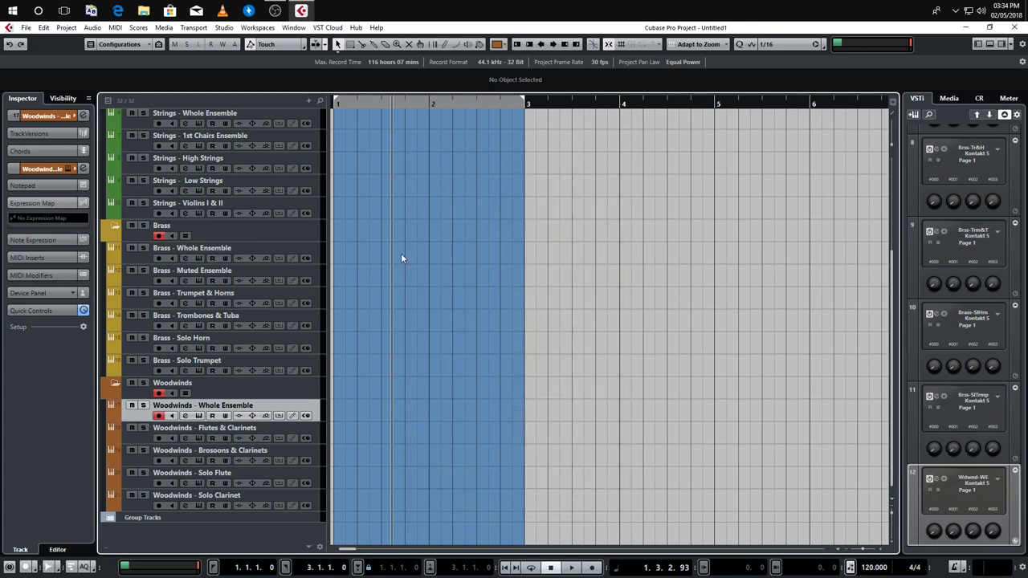
scroll(418, 297, "up", 4)
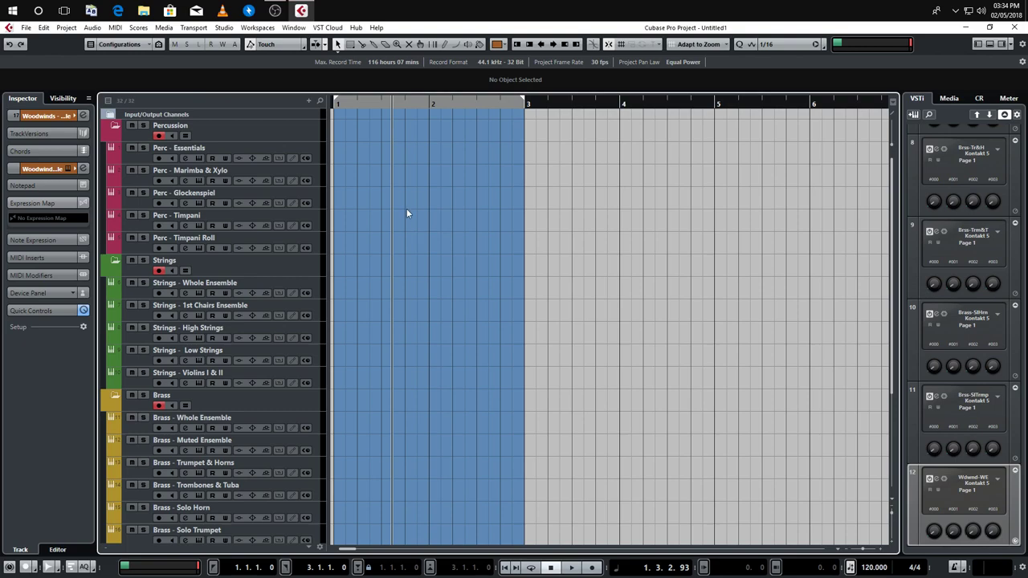
scroll(394, 413, "down", 4)
scroll(449, 369, "up", 4)
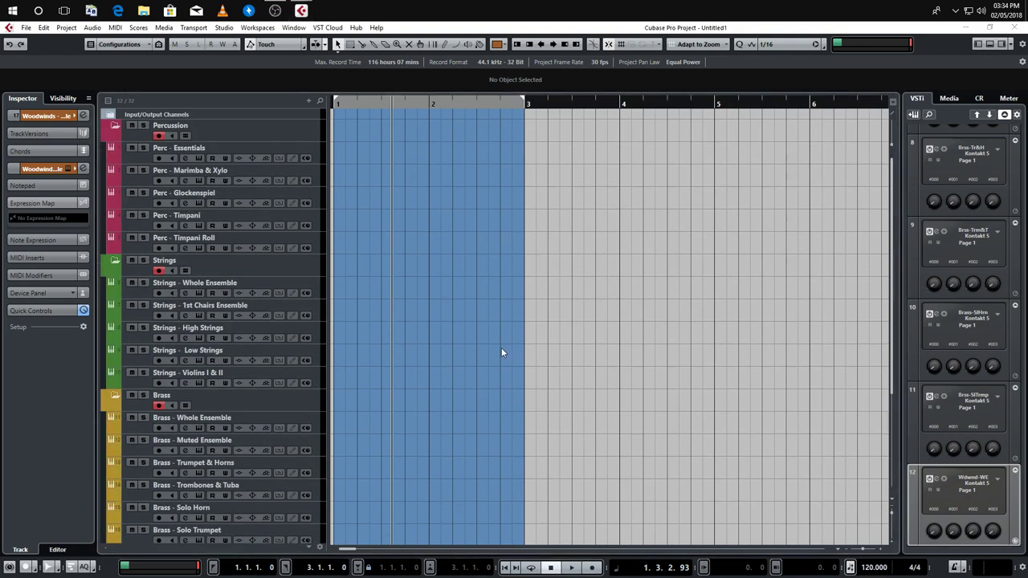
Open the MixConsole and hide the Routing, Equalizers and Channel Strip racks
key("F3")
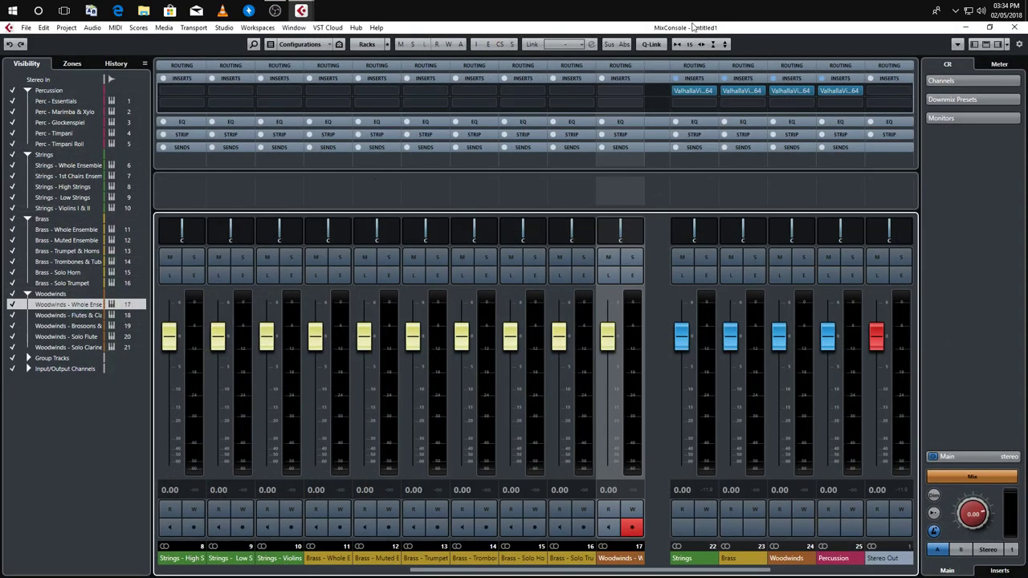
left_click(302, 45)
left_click(377, 46)
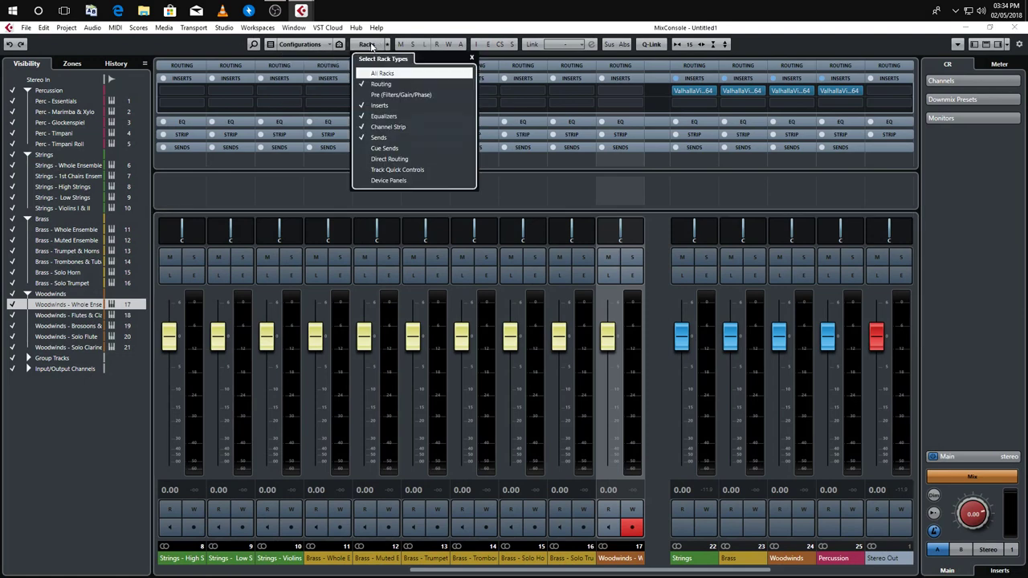
left_click(363, 85)
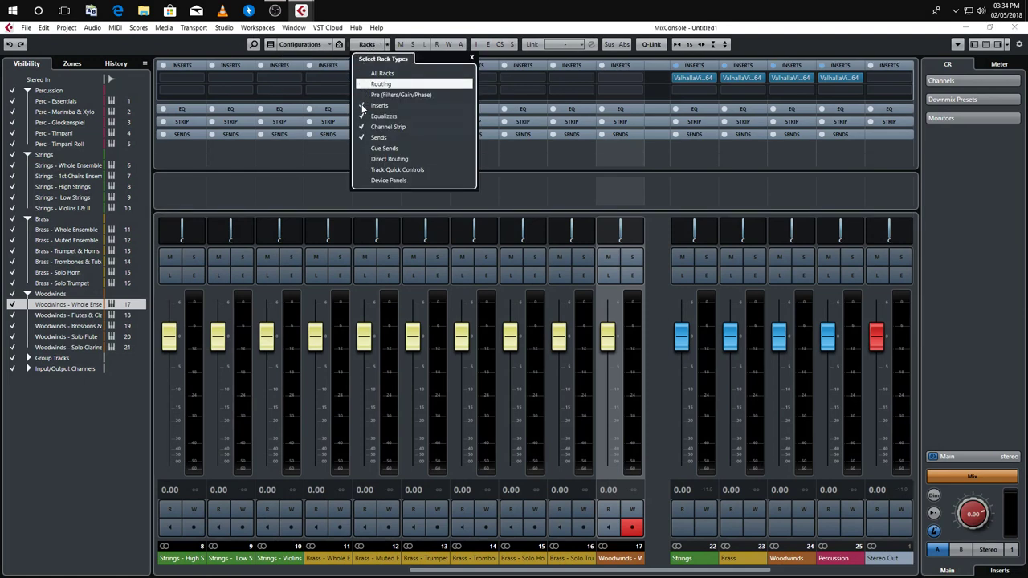
left_click(363, 116)
left_click(363, 127)
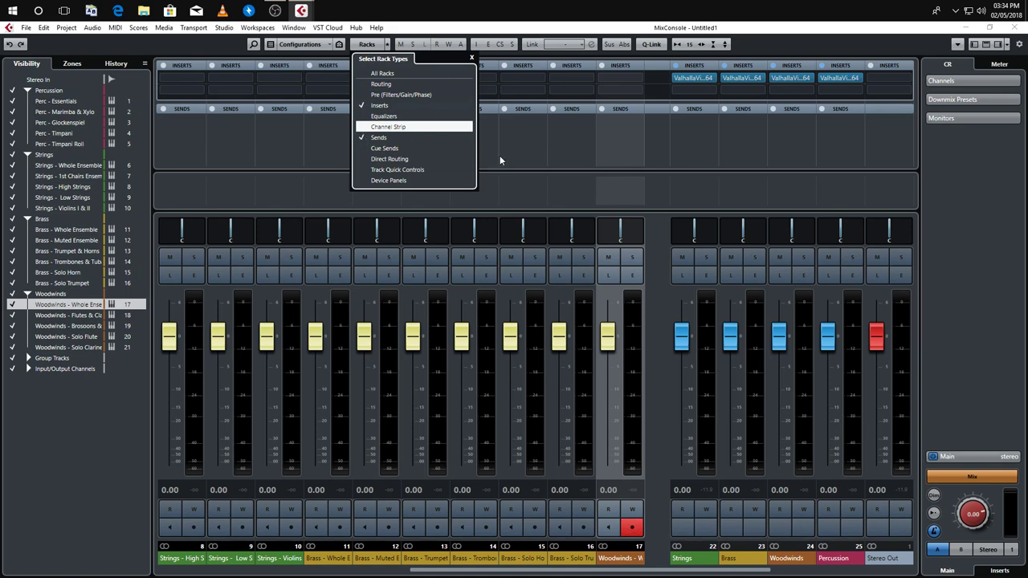
left_click(506, 110)
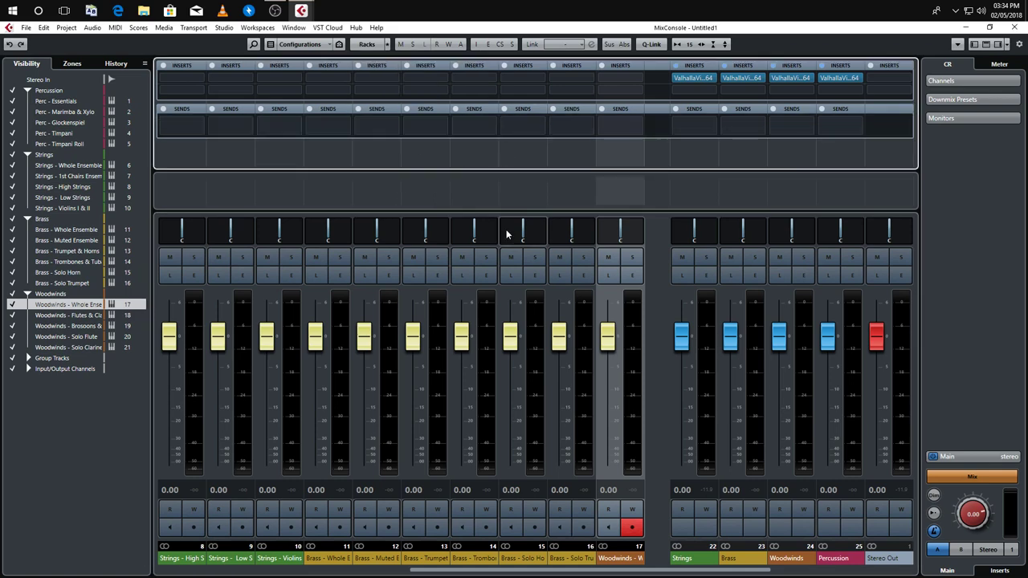
Enlarge the MixConsole's rack area, hide the channel visibility list, and bring the first percussion channels into view
left_click_drag(506, 212, 518, 281)
left_click_drag(539, 168, 538, 224)
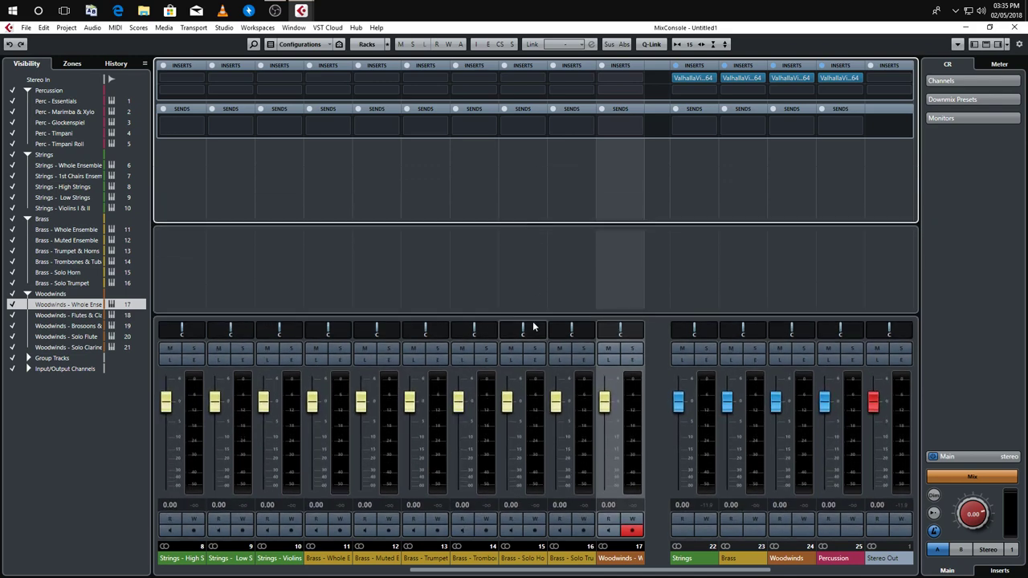
left_click_drag(532, 314, 532, 296)
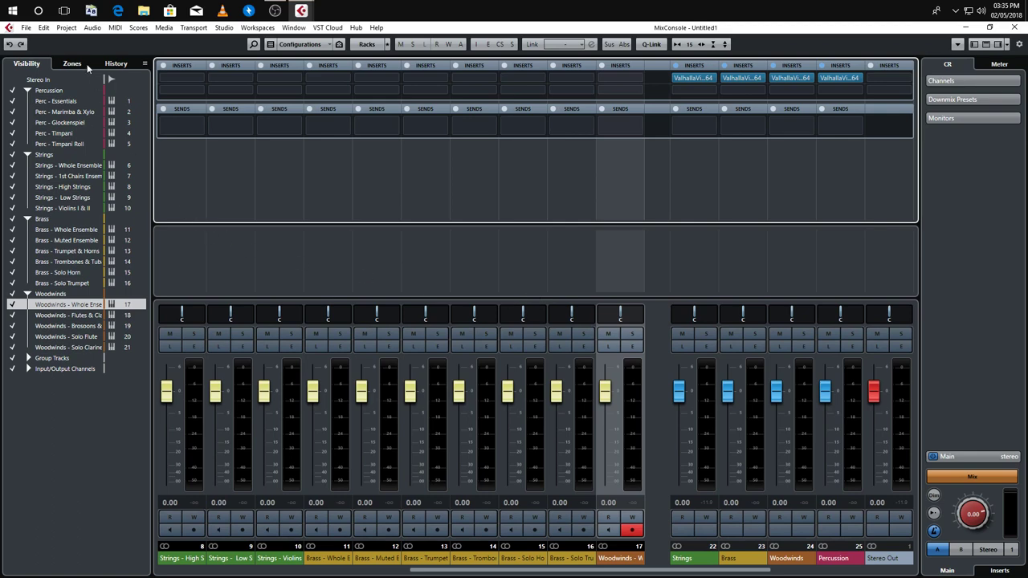
left_click(970, 46)
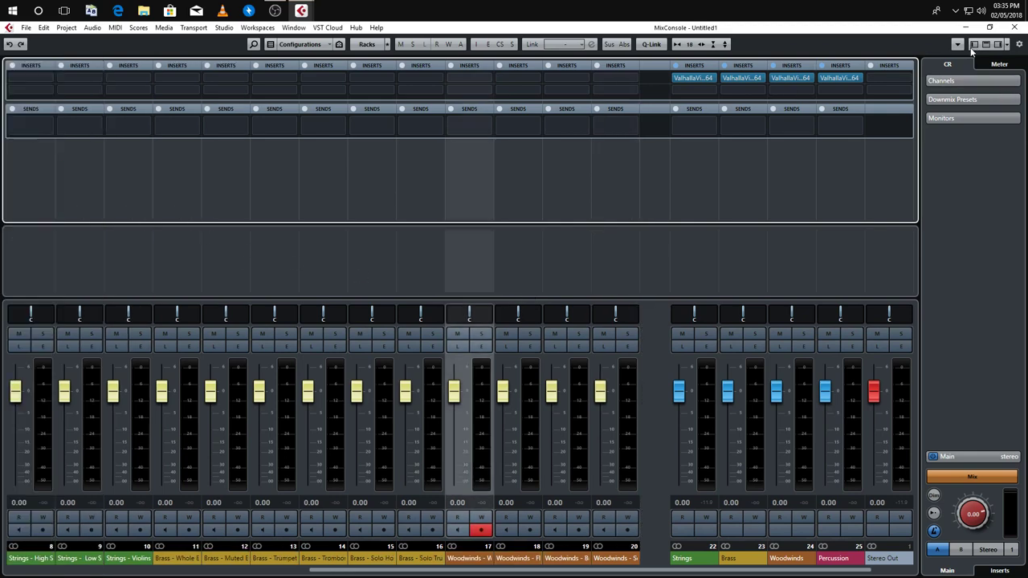
left_click_drag(401, 575, 95, 575)
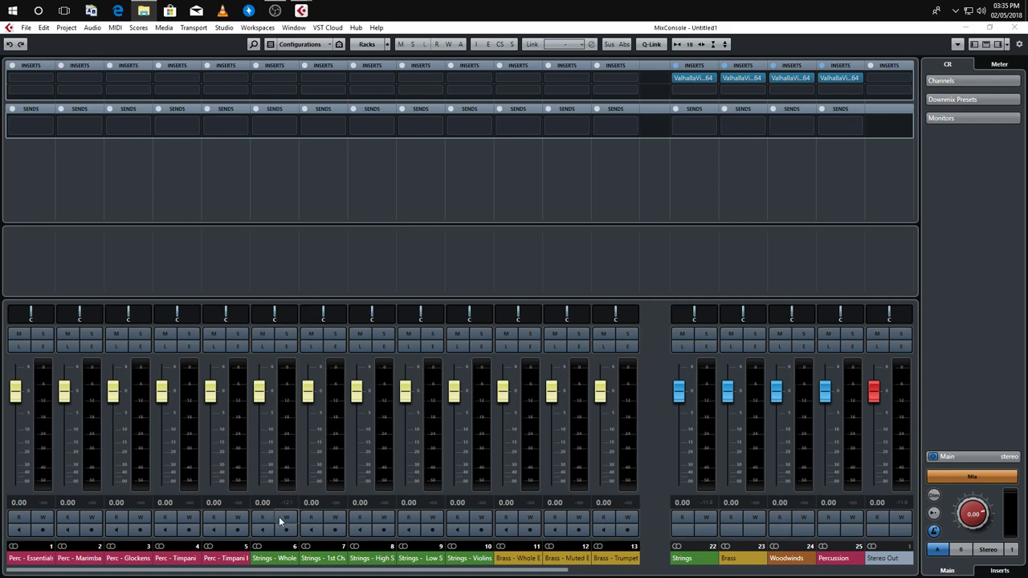
Close the MixConsole and bring the project window back to the front
left_click(1014, 28)
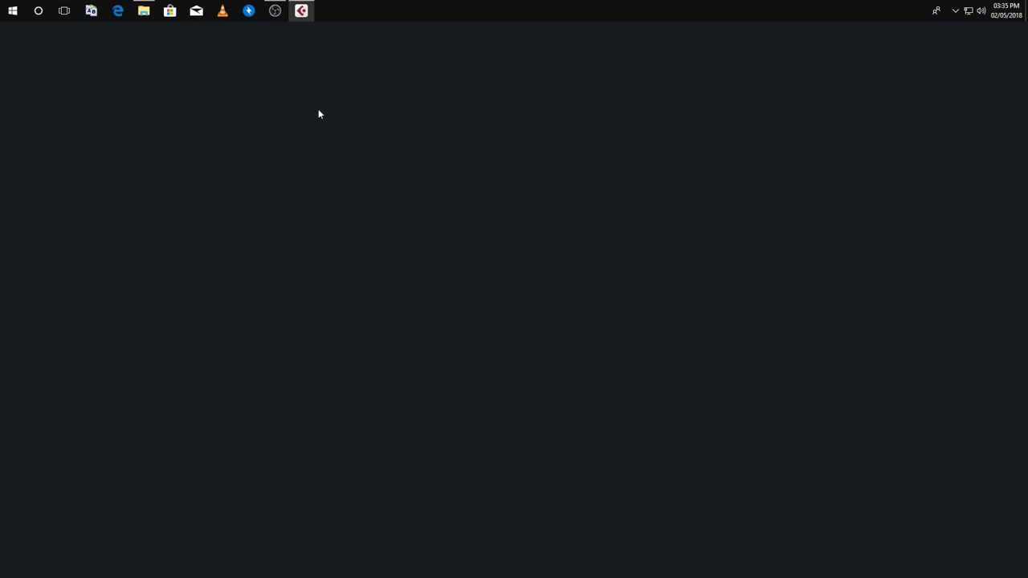
left_click(302, 16)
left_click(302, 16)
left_click(302, 16)
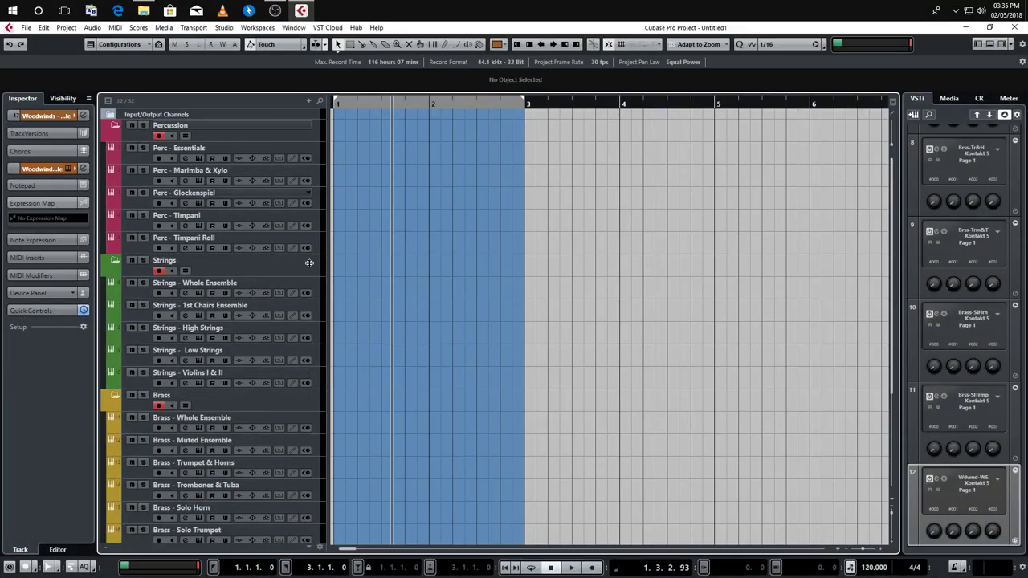
Increase all track heights and assign Orchestral_Percussion_Ensemble.png from File Explorer as the picture of Perc - Essentials
left_click(889, 513)
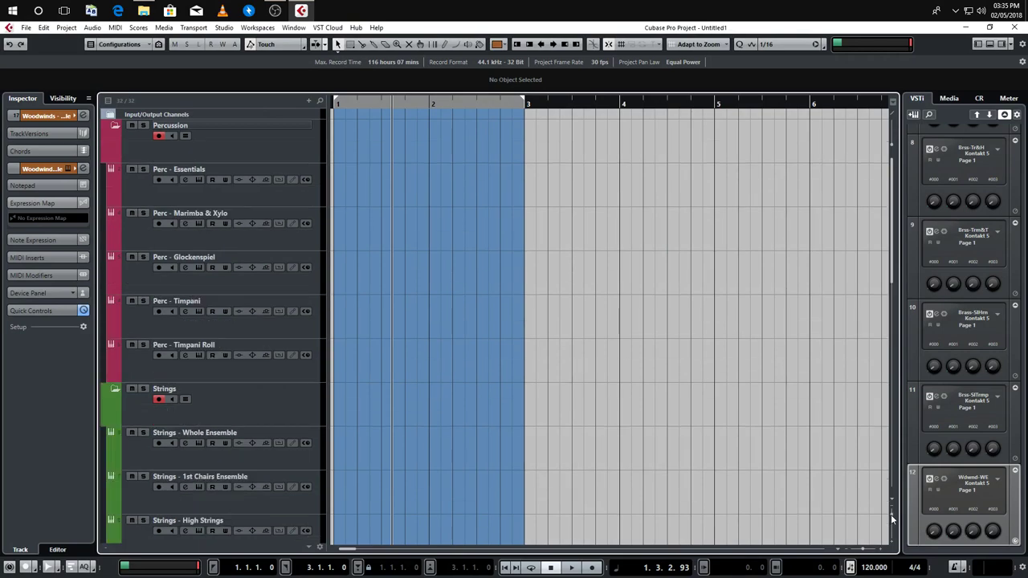
left_click(891, 513)
left_click(890, 510)
left_click(889, 511)
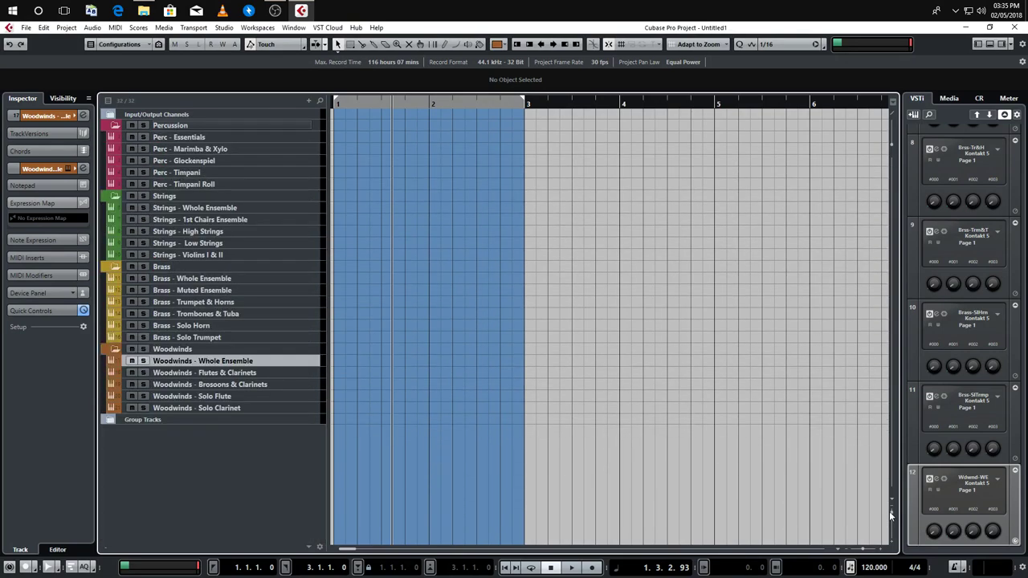
left_click(889, 511)
left_click(889, 514)
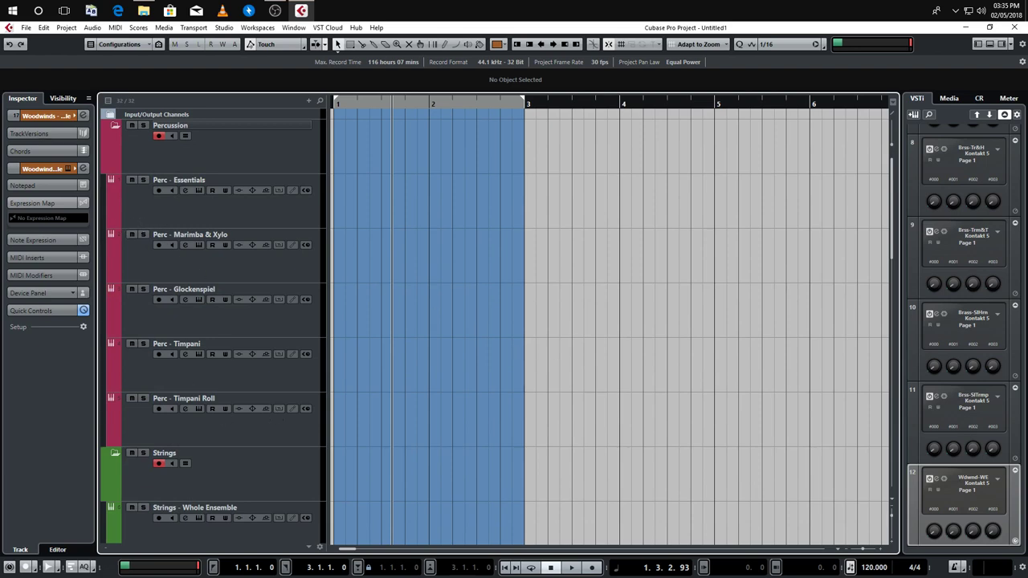
left_click(143, 10)
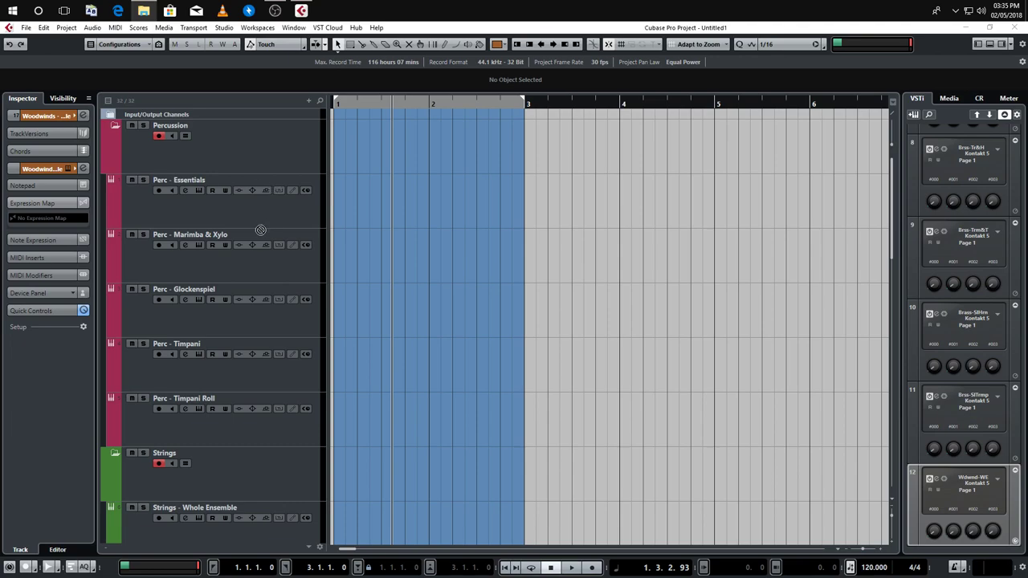
left_click_drag(132, 212, 135, 213)
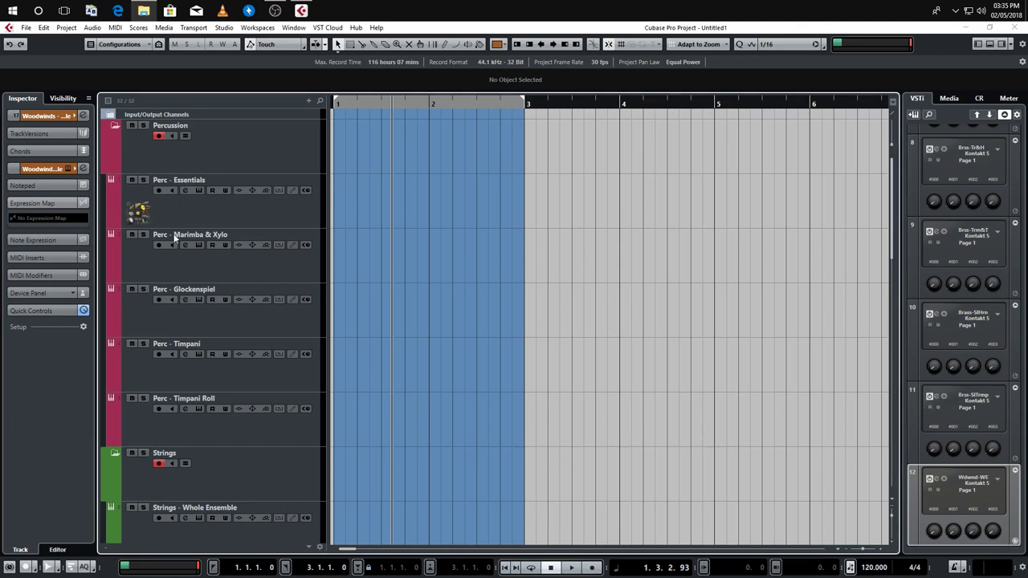
Return to the PERCUSSION folder in File Explorer, collapse and narrow its folder tree, and move the window clear of the track list
left_click(143, 10)
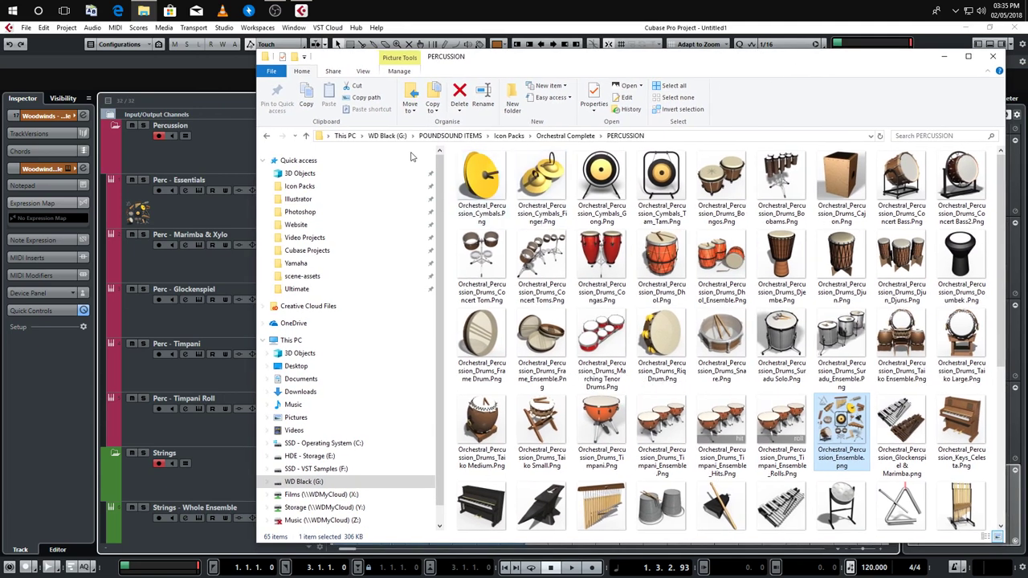
left_click(262, 160)
left_click(266, 212)
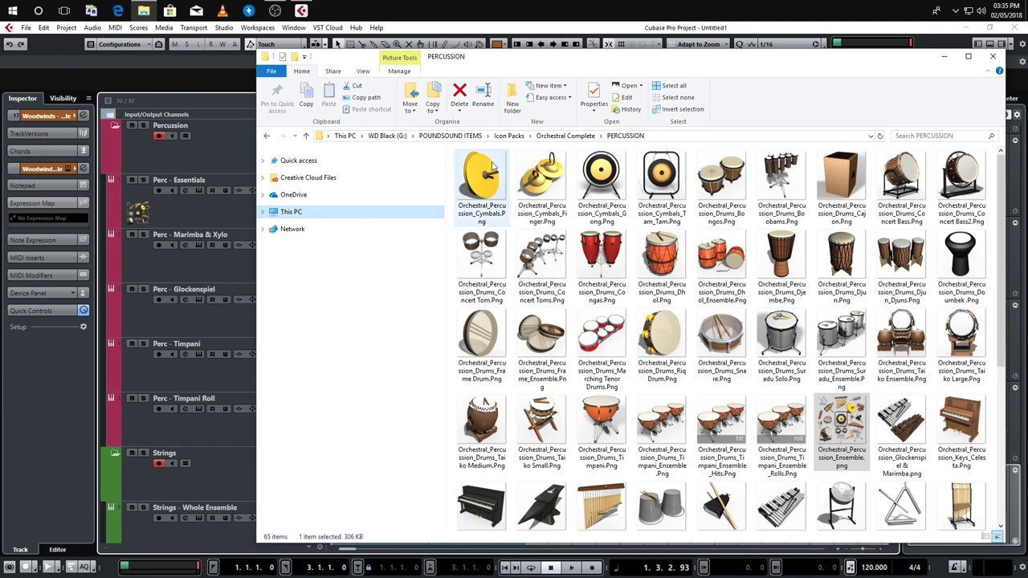
left_click_drag(445, 159, 351, 173)
left_click_drag(653, 58, 736, 70)
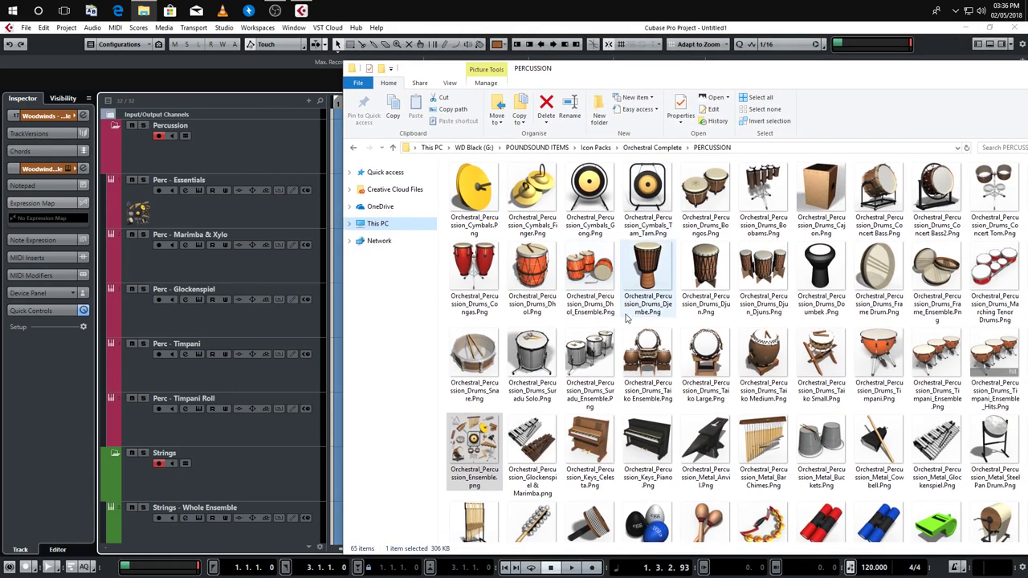
Assign Orchestral_Percussion_Glockenspiel & Marimba.png to Perc - Marimba & Xylo and Orchestral_Percussion_Metal_Glockenspiel.Png to Perc - Glockenspiel as track pictures
scroll(931, 402, "down", 3)
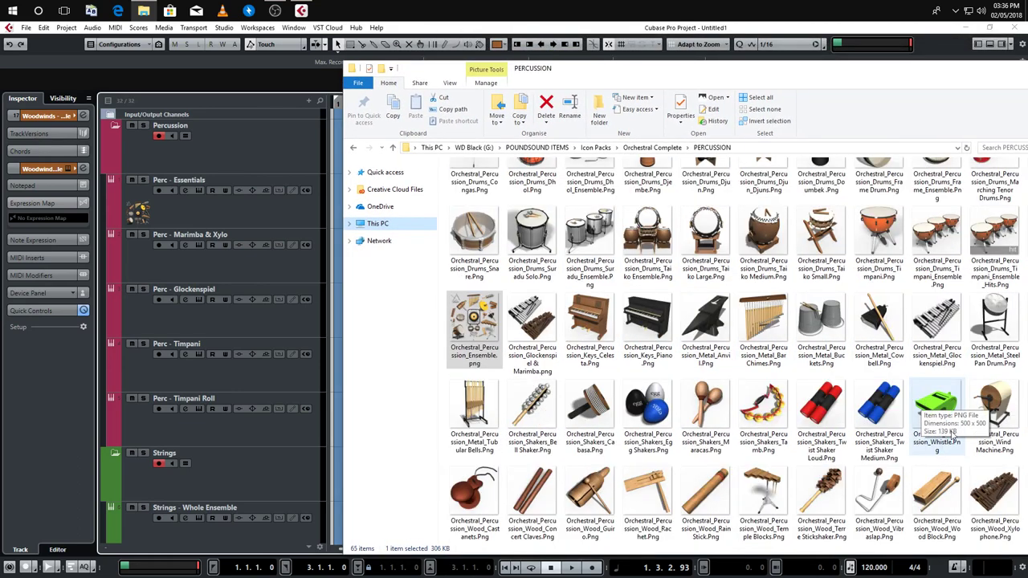
scroll(940, 411, "up", 2)
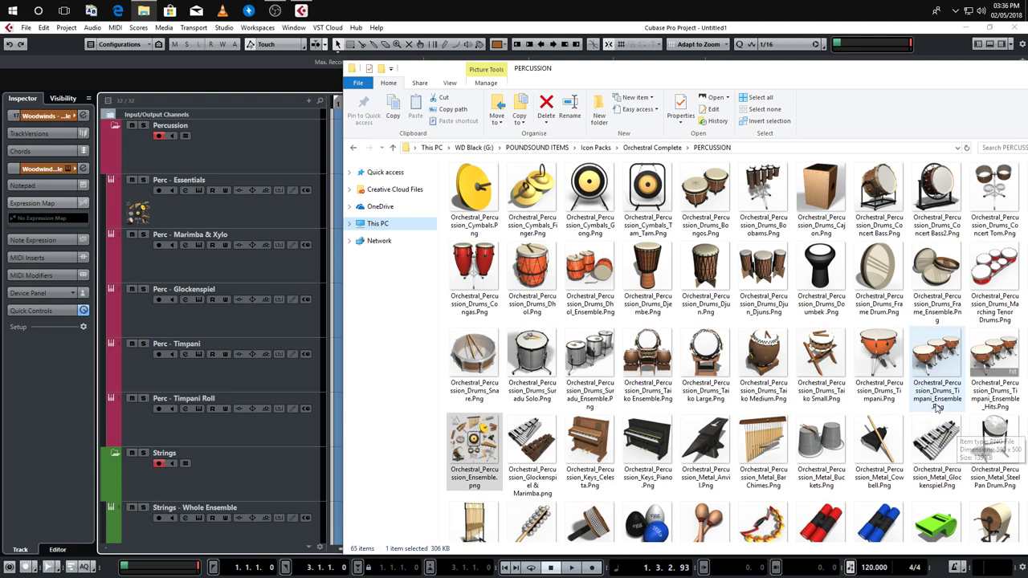
scroll(514, 321, "down", 2)
left_click_drag(518, 317, 128, 267)
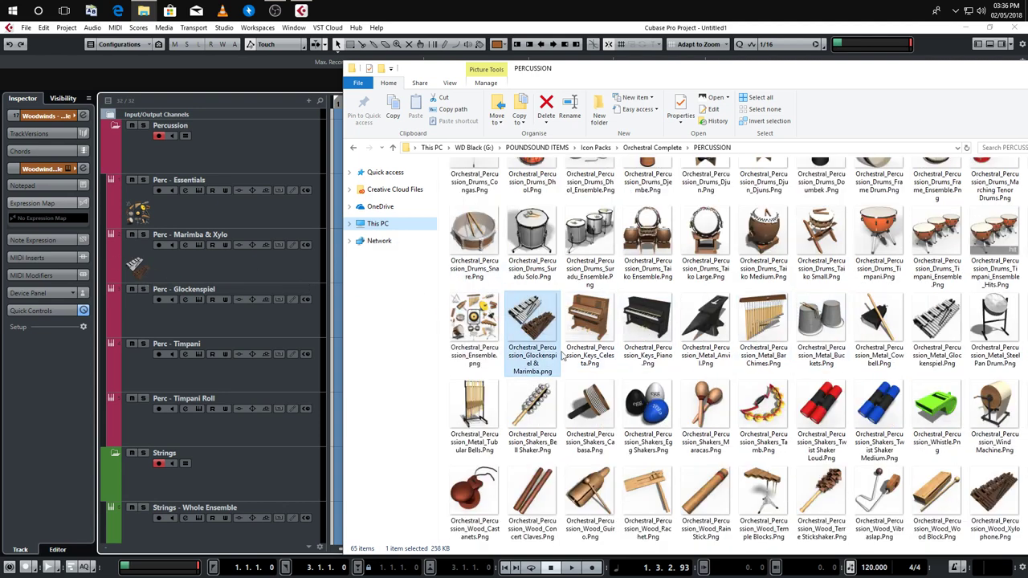
left_click_drag(937, 322, 239, 353)
left_click_drag(125, 322, 266, 330)
left_click_drag(141, 326, 140, 325)
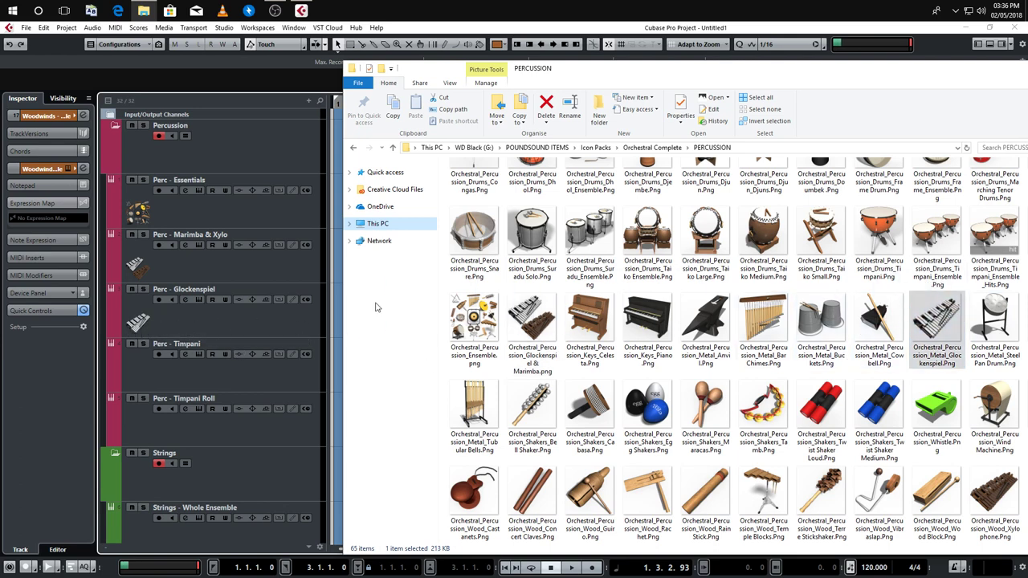
Assign Orchestral_Percussion_Drums_Timpani_Ensemble_Hits.Png to Perc - Timpani and Orchestral_Percussion_Drums_Timpani_Ensemble_Rolls.Png to Perc - Timpani Roll as track pictures
left_click_drag(890, 229, 138, 376)
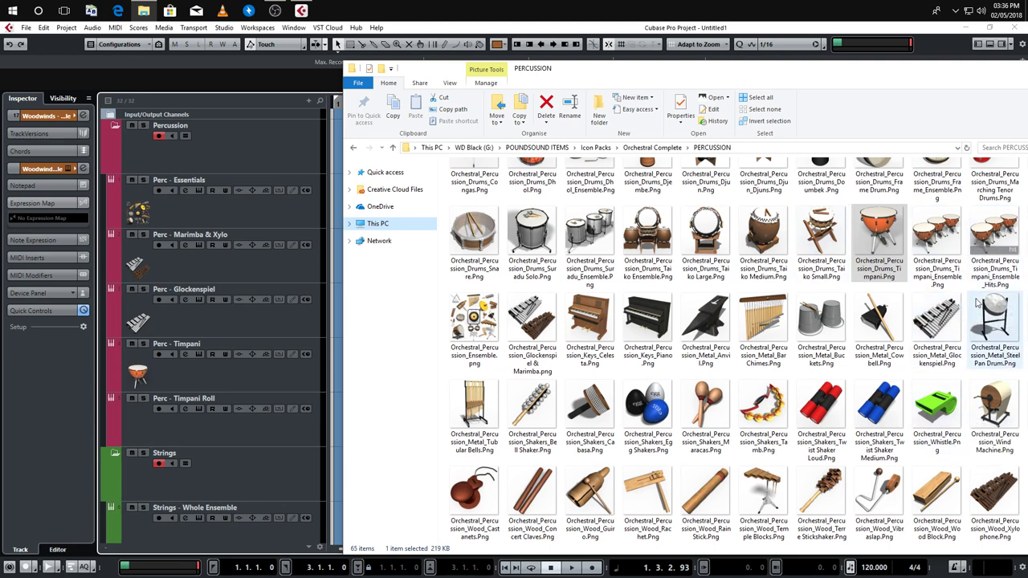
scroll(967, 333, "up", 1)
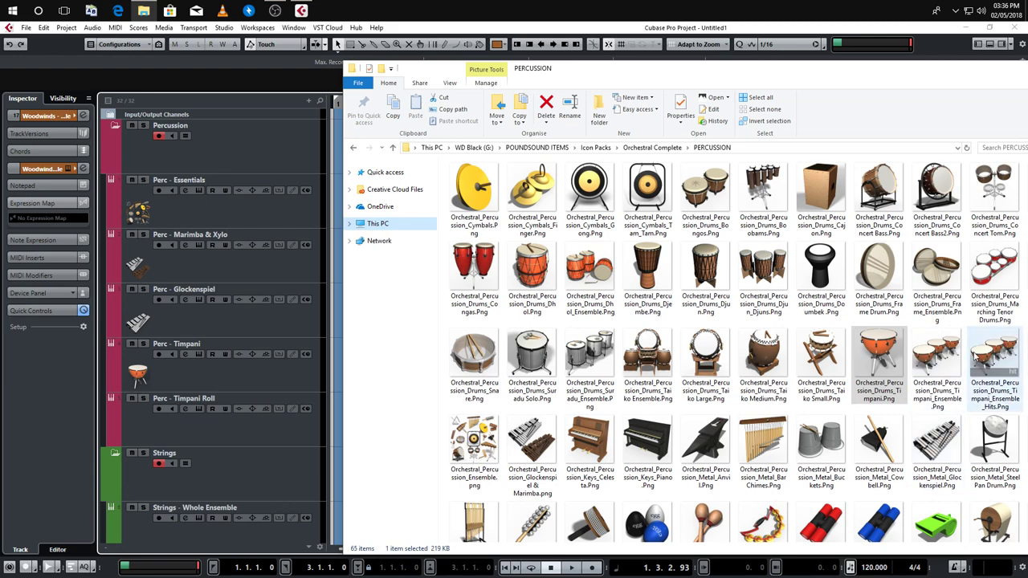
left_click_drag(926, 74, 843, 70)
left_click_drag(265, 258, 391, 258)
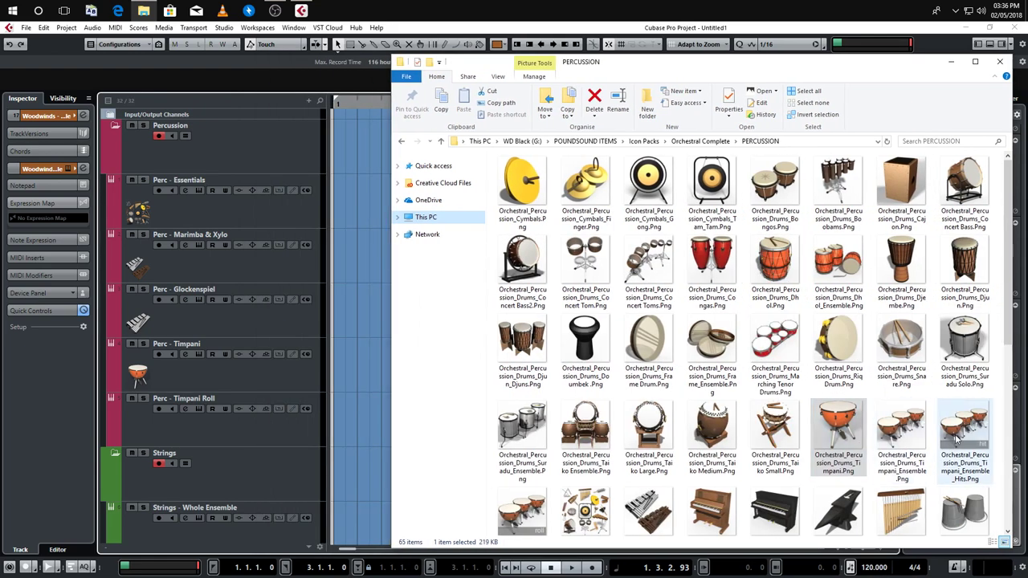
left_click_drag(956, 434, 138, 374)
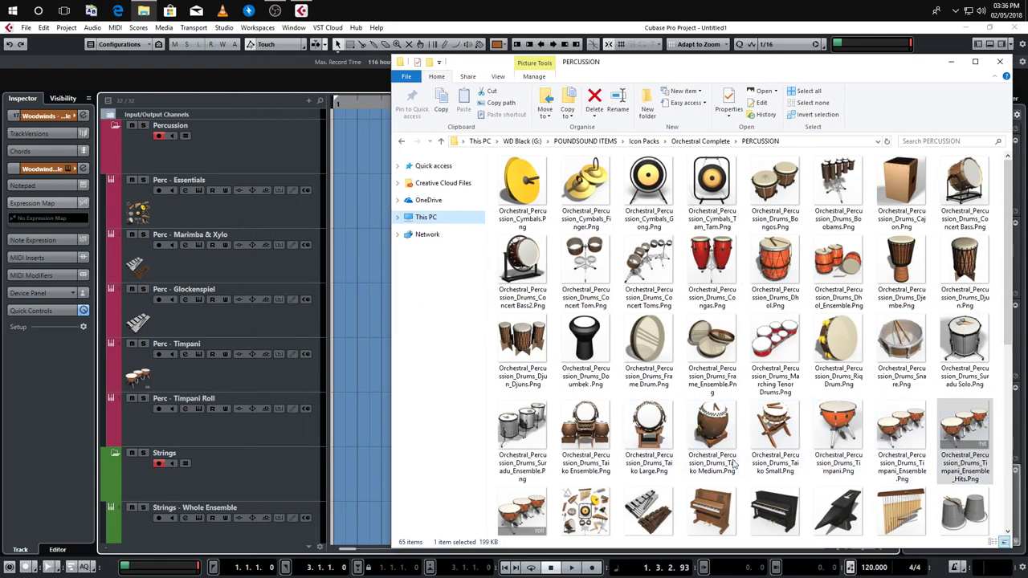
scroll(732, 464, "down", 3)
left_click_drag(522, 313, 138, 430)
Bring the Strings tracks into view and open the STRINGS folder within Orchestral Complete in File Explorer
scroll(271, 374, "down", 8)
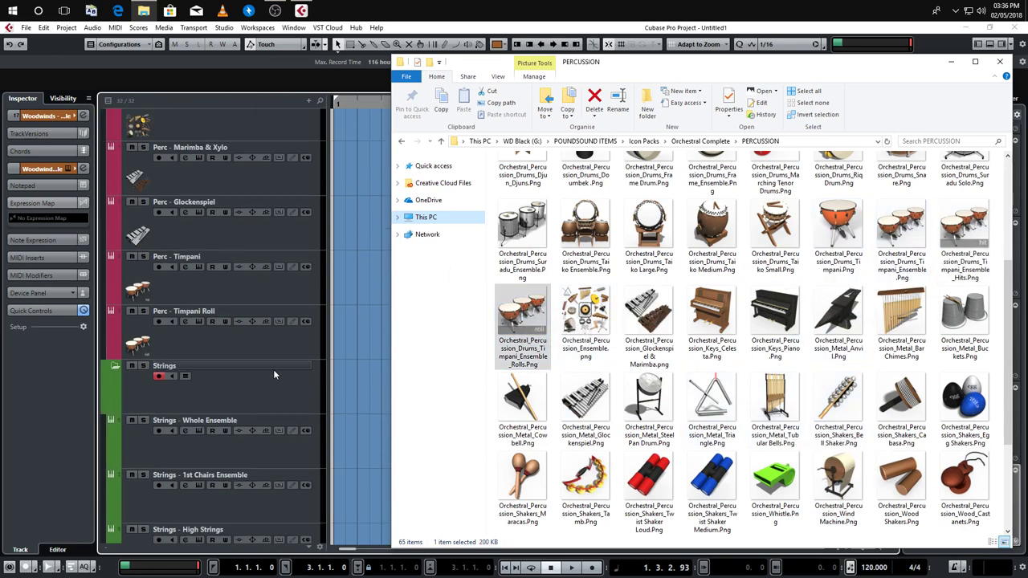
key("alt+Left")
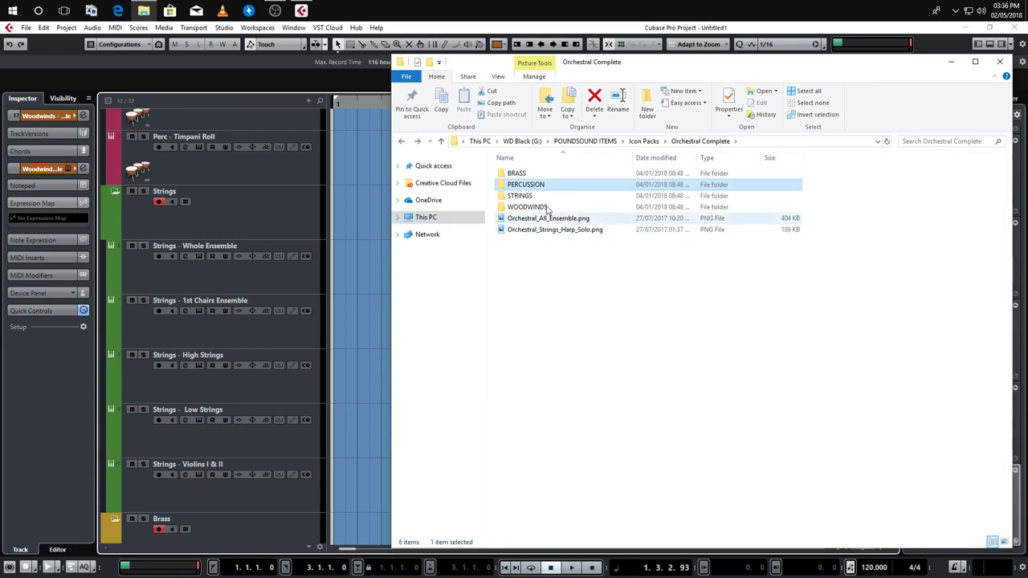
double_click(518, 195)
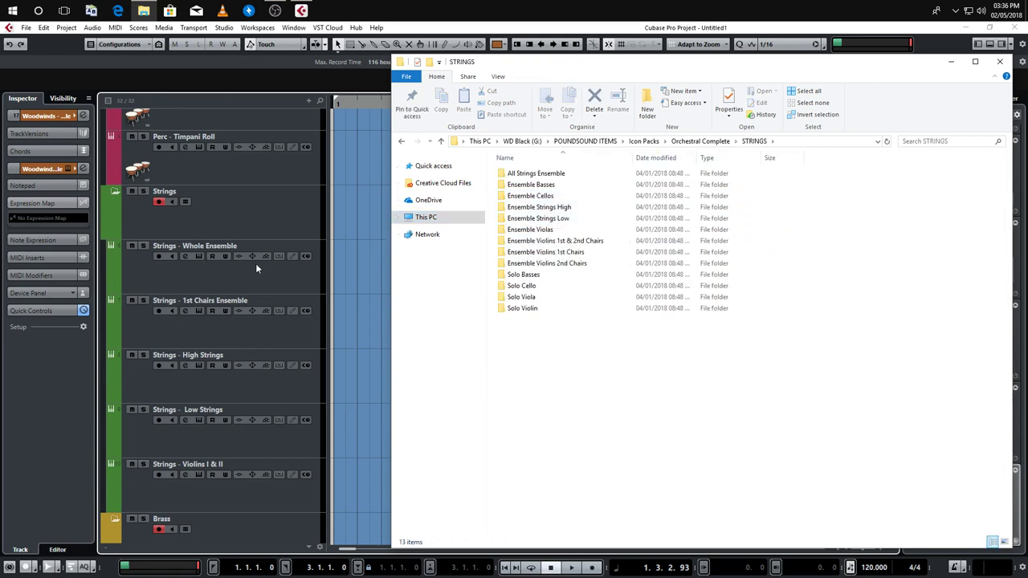
Assign Strings_All_Ensemble_.png to Strings - Whole Ensemble and the first picture from Ensemble Violins 1st Chairs to Strings - 1st Chairs Ensemble as track pictures
double_click(562, 173)
left_click_drag(520, 185, 132, 275)
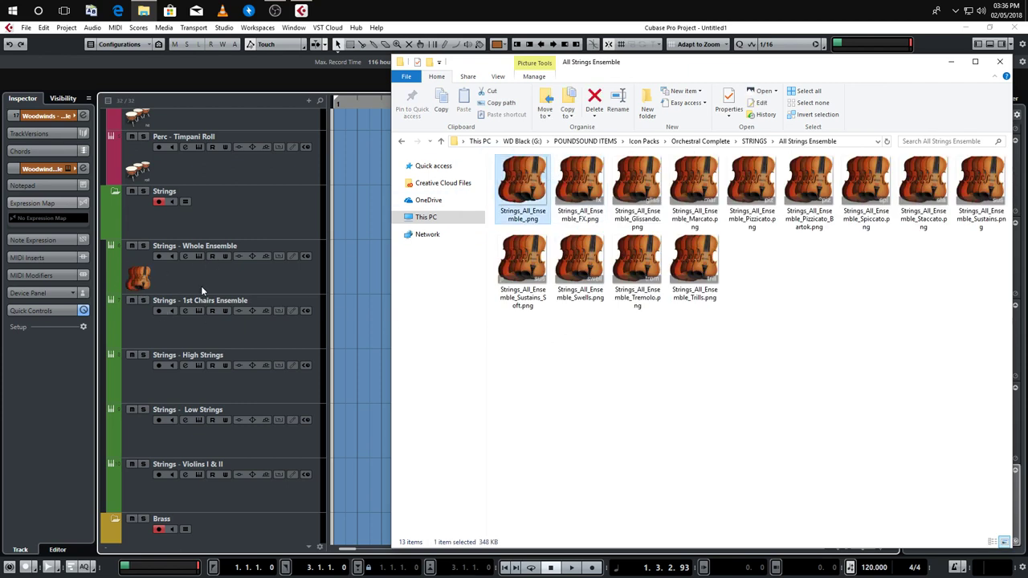
key("alt+Left")
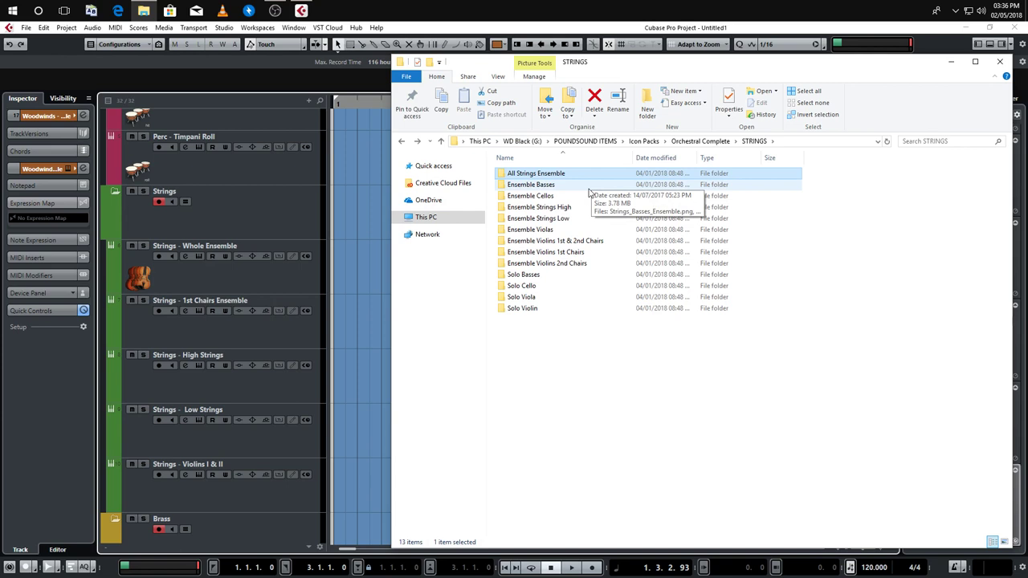
double_click(593, 252)
left_click_drag(522, 185, 149, 324)
key("BackSpace")
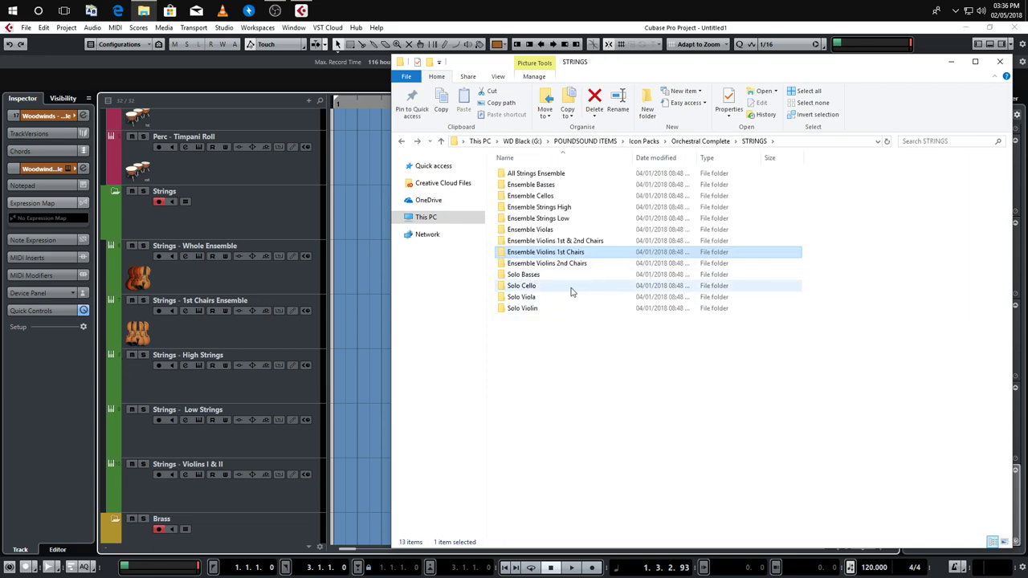
Assign Strings_High_Ensemble.png to Strings - High Strings and the first picture from the Ensemble Strings Low folder to Strings - Low Strings as track pictures
double_click(539, 207)
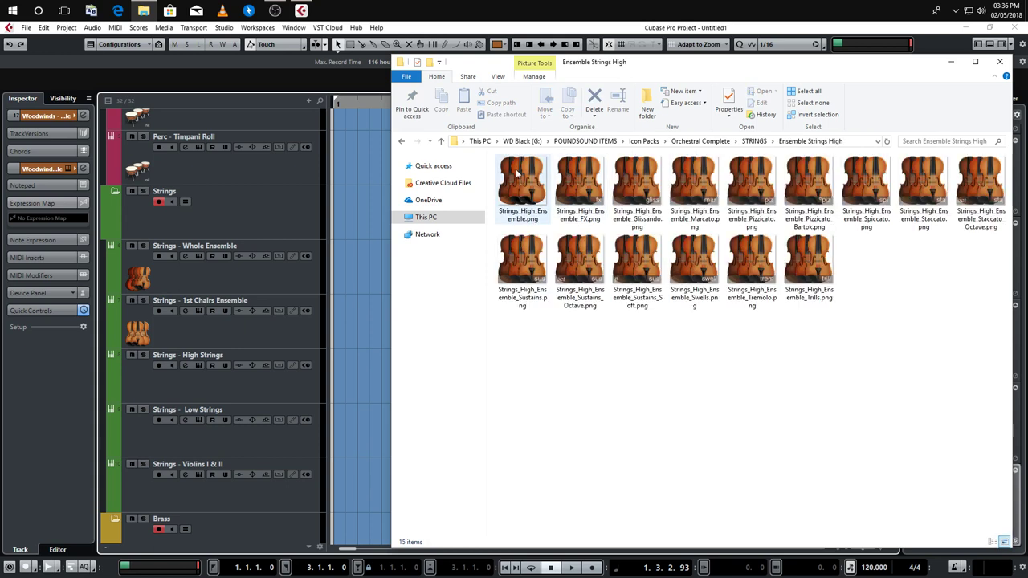
left_click_drag(518, 172, 133, 388)
key("alt+Left")
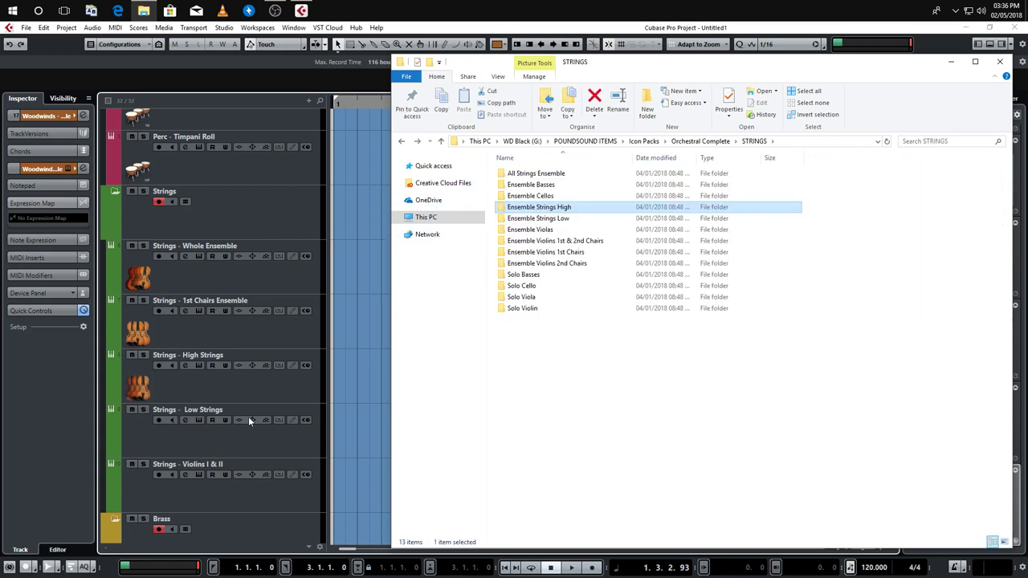
double_click(543, 216)
left_click_drag(532, 190, 141, 446)
key("alt+Left")
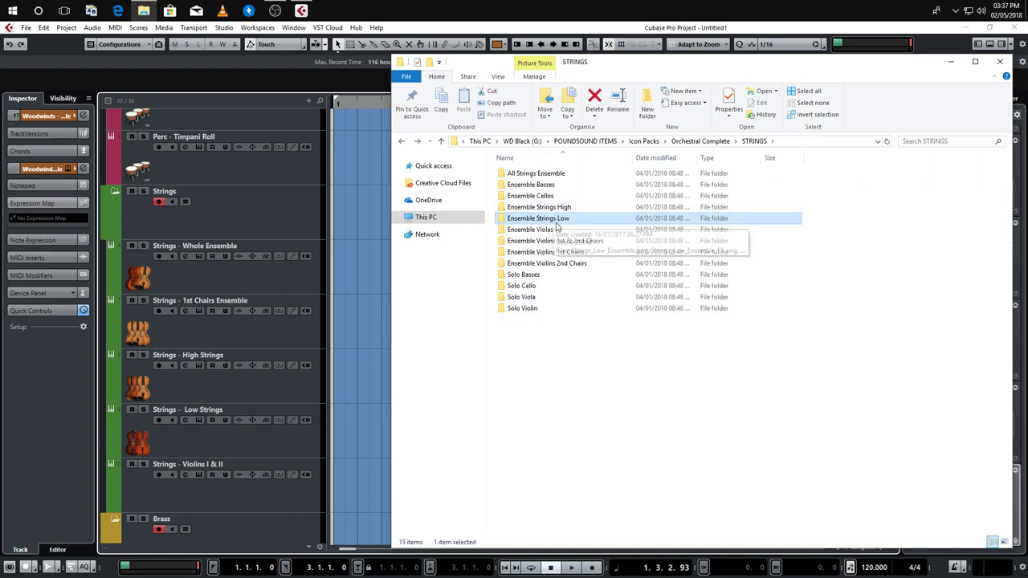
Assign Strings_Violins_1st_&_2nd_Chairs_Ensemble_.png to the Strings - Violins I & II track as its picture
double_click(587, 241)
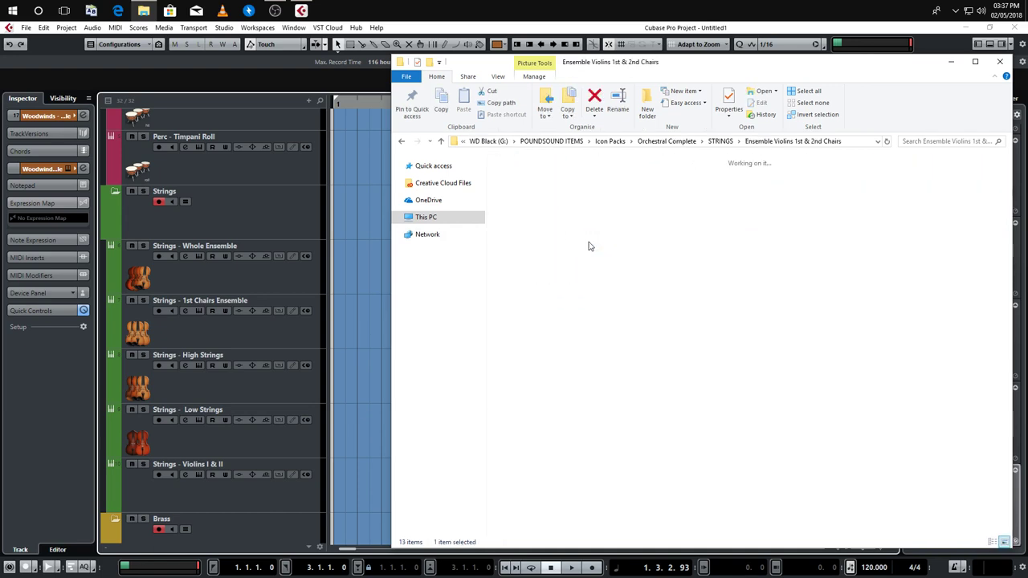
key("alt+Left")
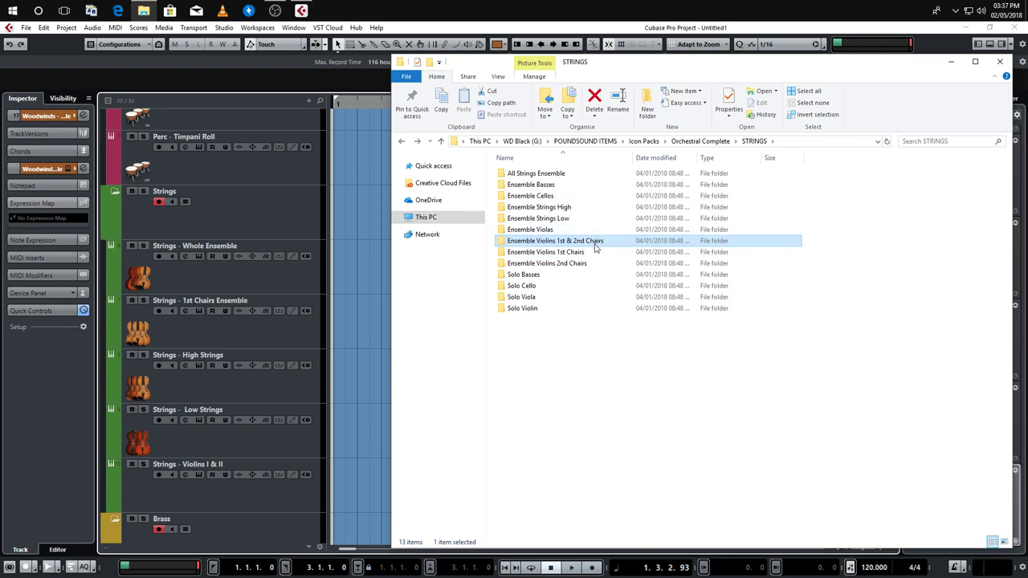
double_click(595, 245)
Bring the Brass tracks into view and open the BRASS folder within Orchestral Complete in File Explorer
scroll(349, 376, "down", 5)
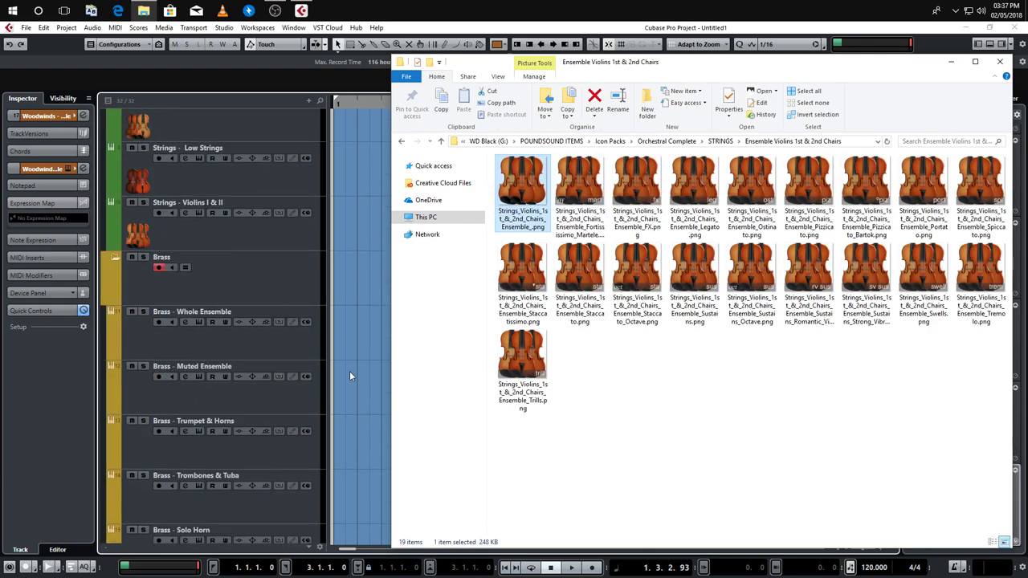
scroll(349, 376, "down", 3)
key("alt+Left")
key("alt+Left")
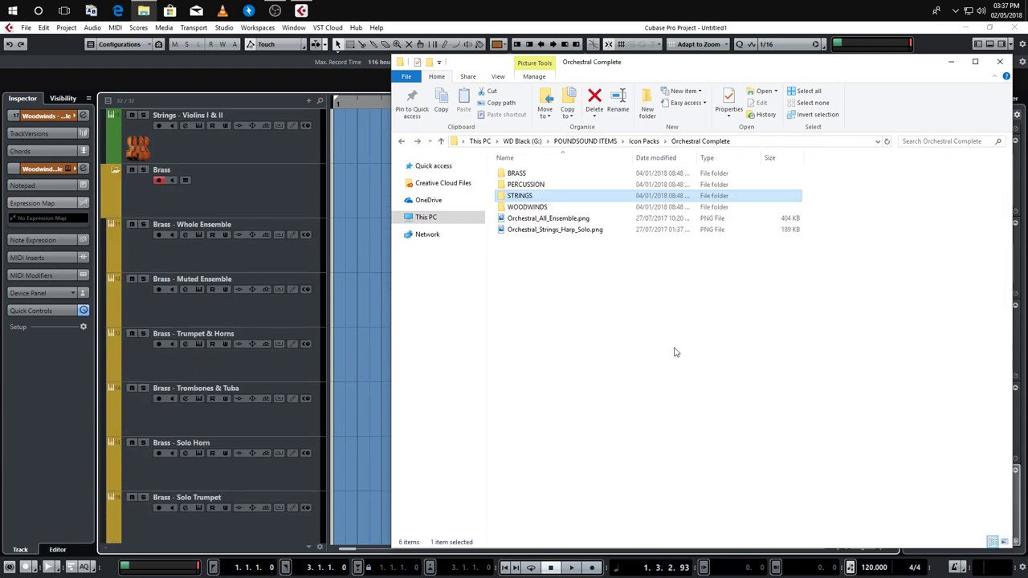
double_click(538, 174)
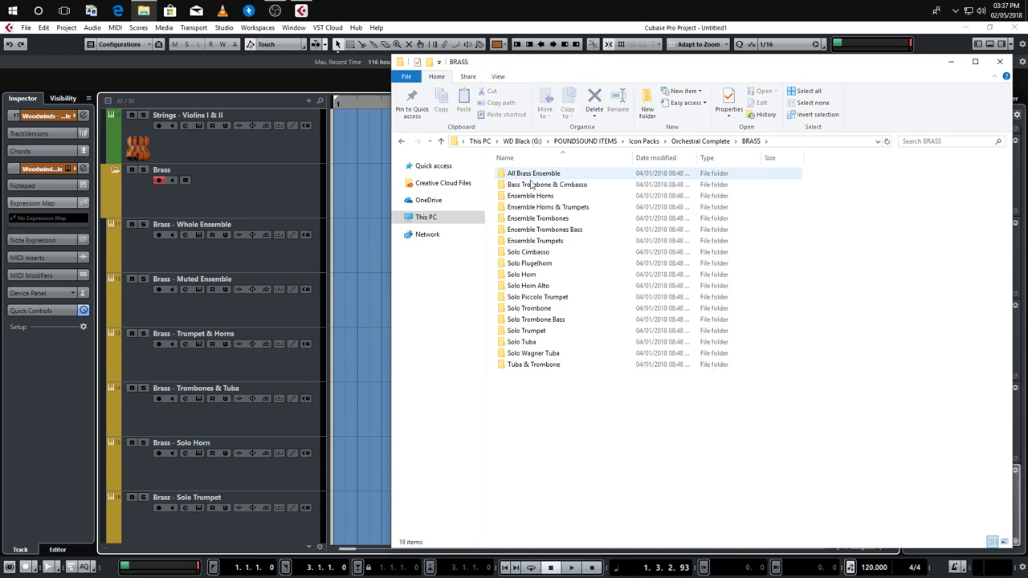
Assign Brass_All_Ensemble_.png to both Brass - Whole Ensemble and Brass - Muted Ensemble as their track picture
double_click(530, 176)
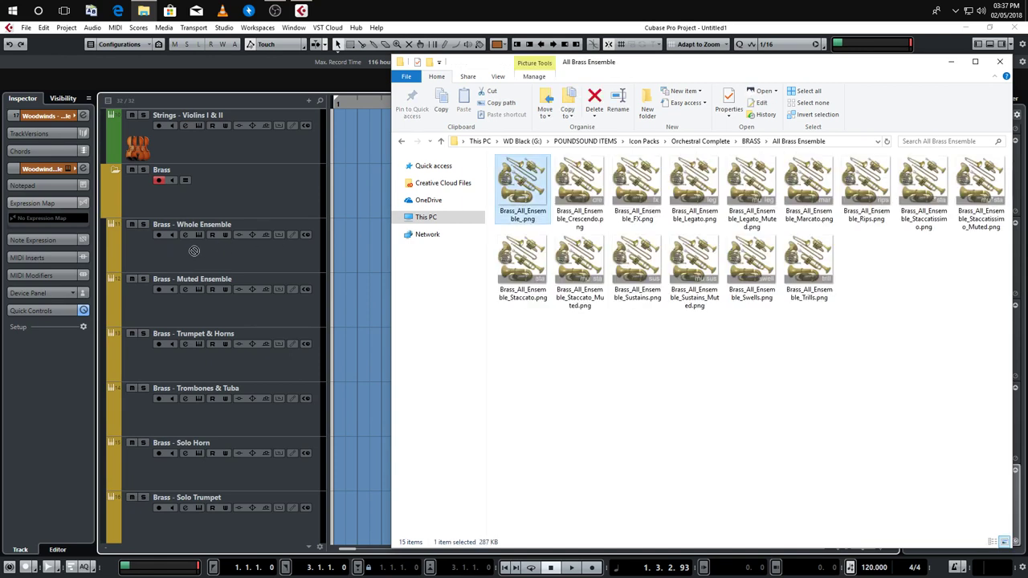
key("alt+Left")
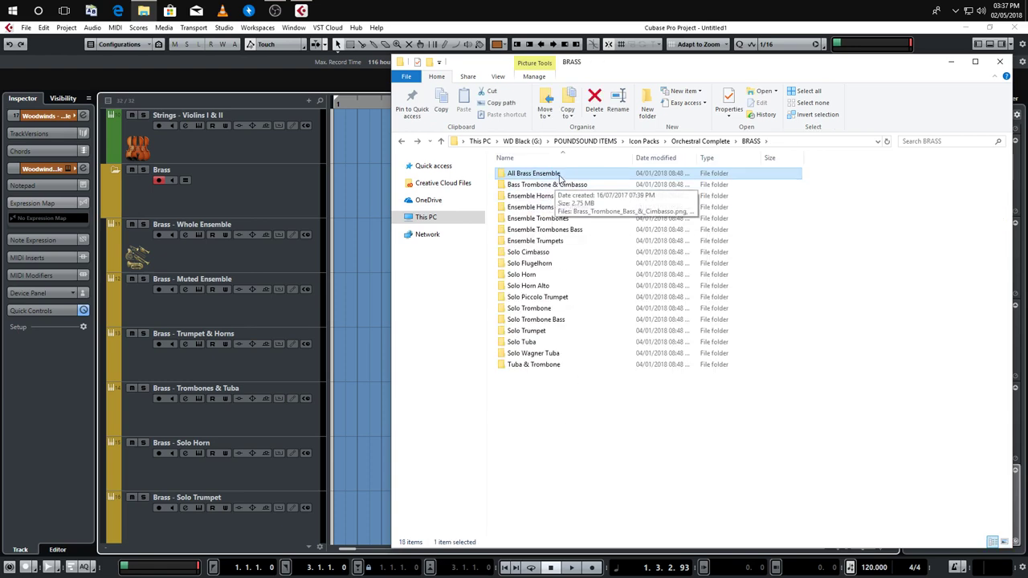
key("Return")
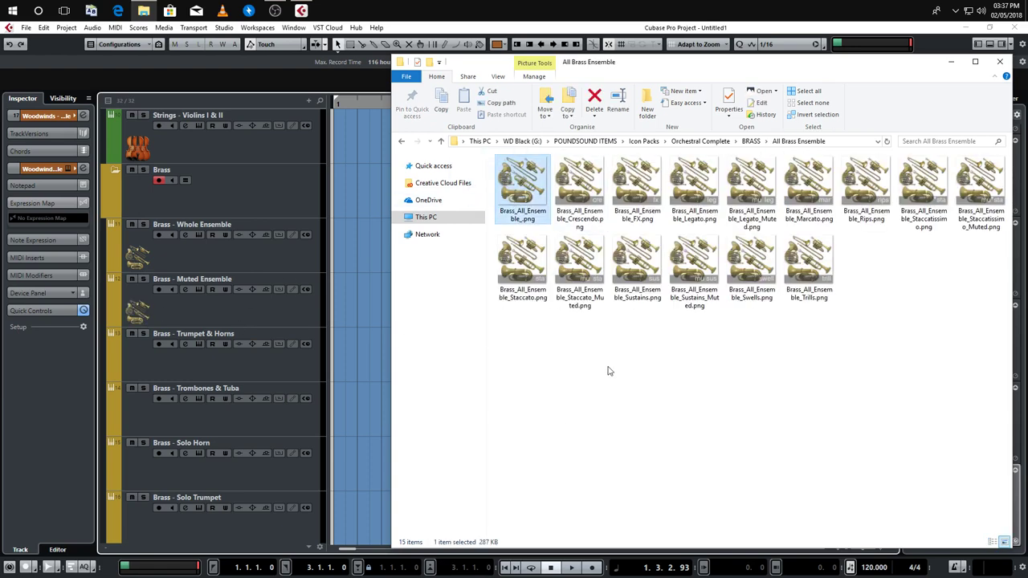
key("alt+Left")
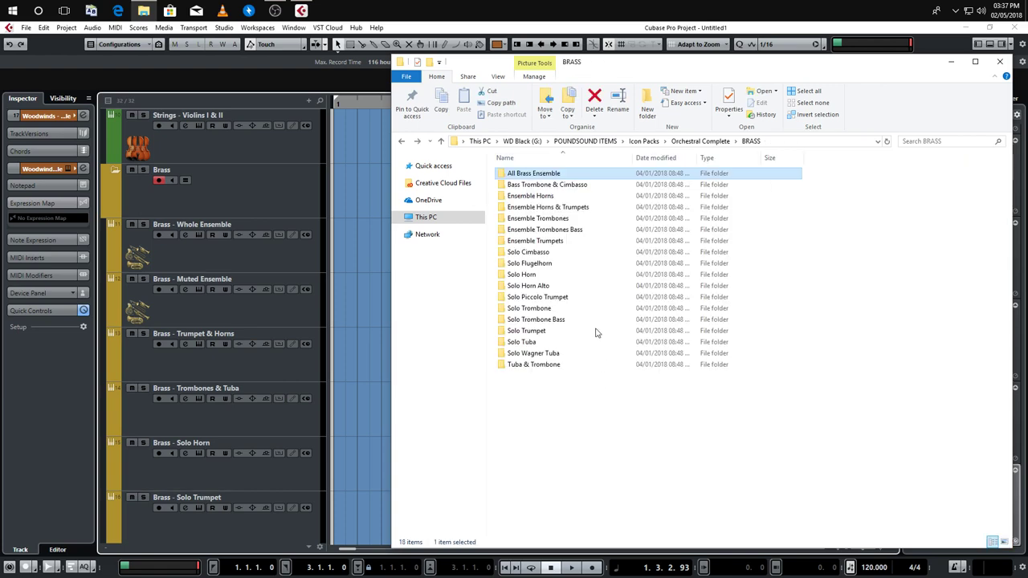
Assign Brass_Horns_&_Trumpets_Ensemble_.png to Brass - Trumpet & Horns and Brass_Tuba_&_Trombone.png to Brass - Trombones & Tuba as track pictures
double_click(562, 207)
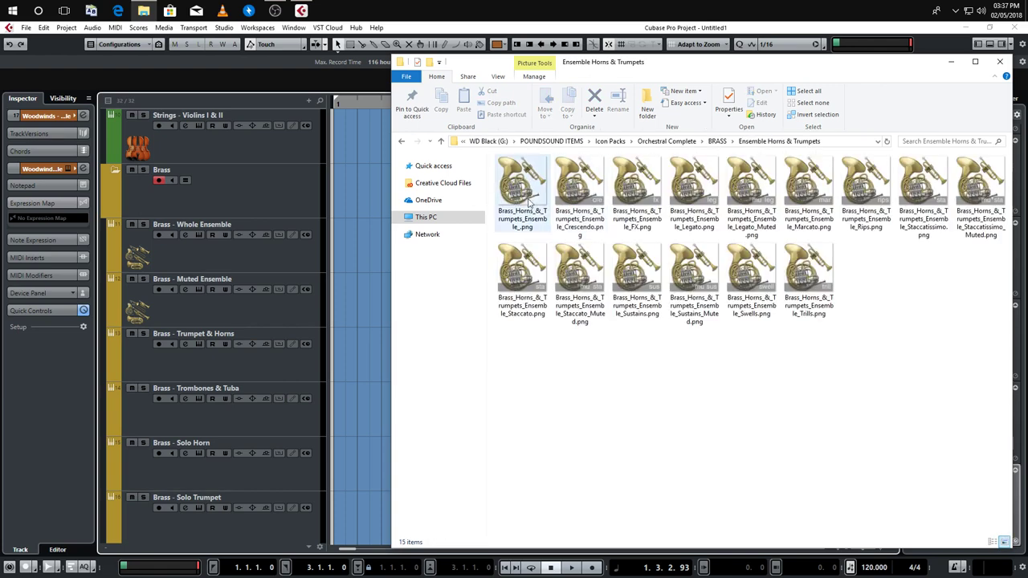
left_click_drag(135, 371, 134, 371)
key("alt+Left")
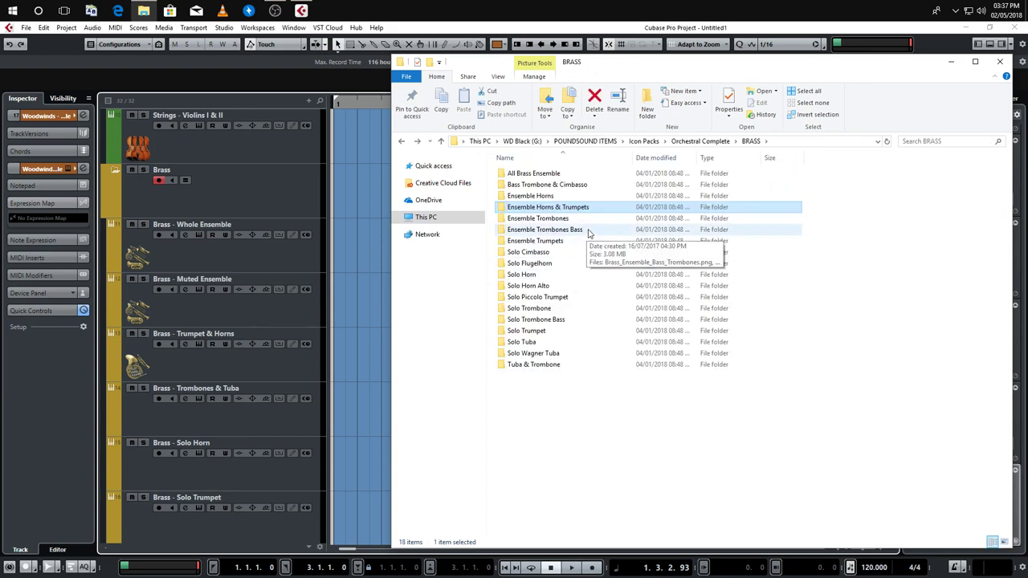
left_click(591, 367)
double_click(591, 367)
left_click_drag(522, 186, 188, 368)
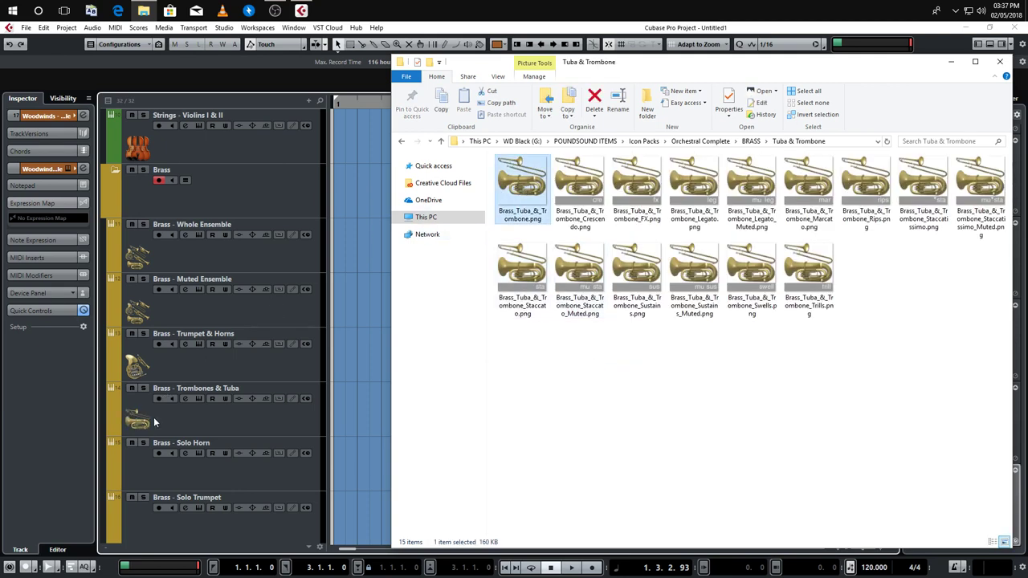
left_click_drag(155, 422, 155, 422)
key("BackSpace")
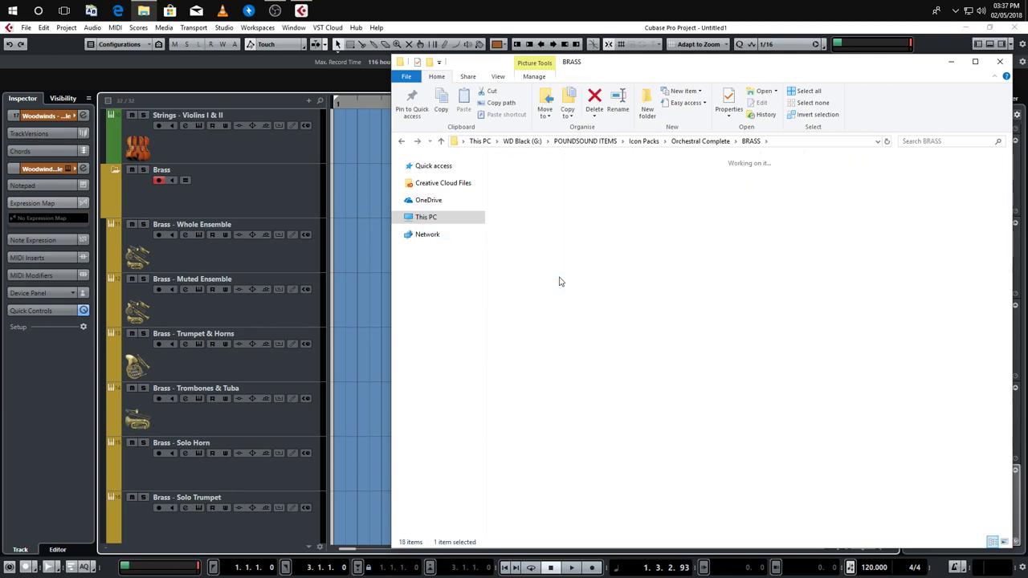
Assign Brass_Horn_Solo_.png to Brass - Solo Horn and Brass_Trumpet_Solo.png to Brass - Solo Trumpet as track pictures
double_click(561, 281)
left_click_drag(522, 186, 131, 475)
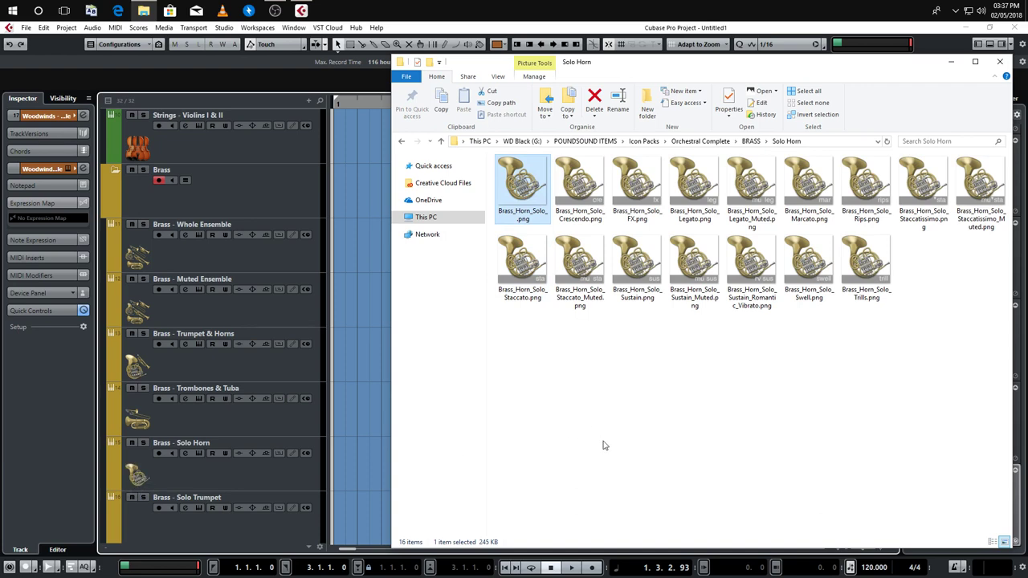
key("BackSpace")
double_click(566, 296)
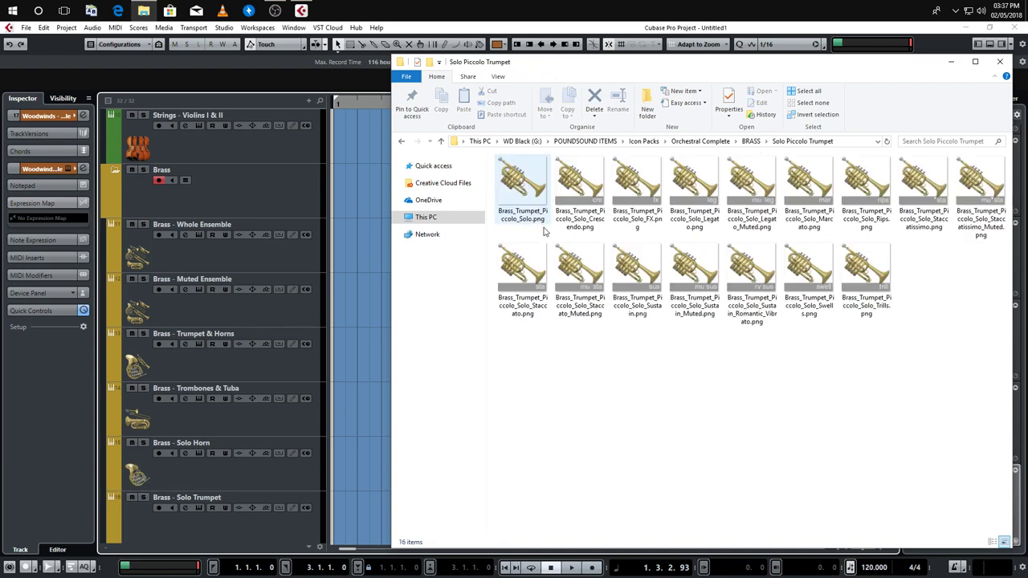
key("BackSpace")
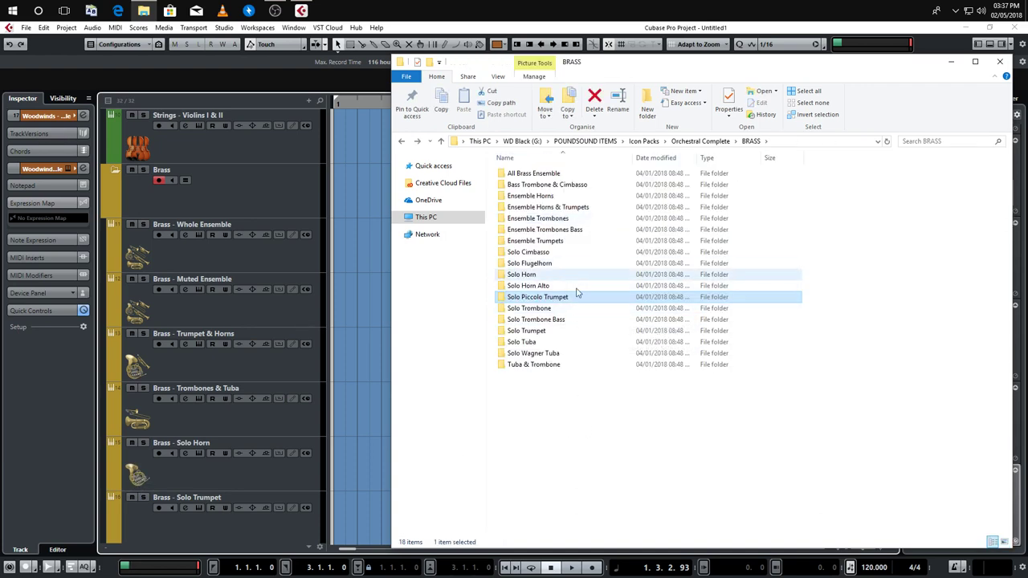
double_click(574, 331)
left_click_drag(522, 186, 141, 520)
Bring the Woodwinds tracks into view and open the WOODWINDS folder within Orchestral Complete in File Explorer
scroll(381, 383, "down", 2)
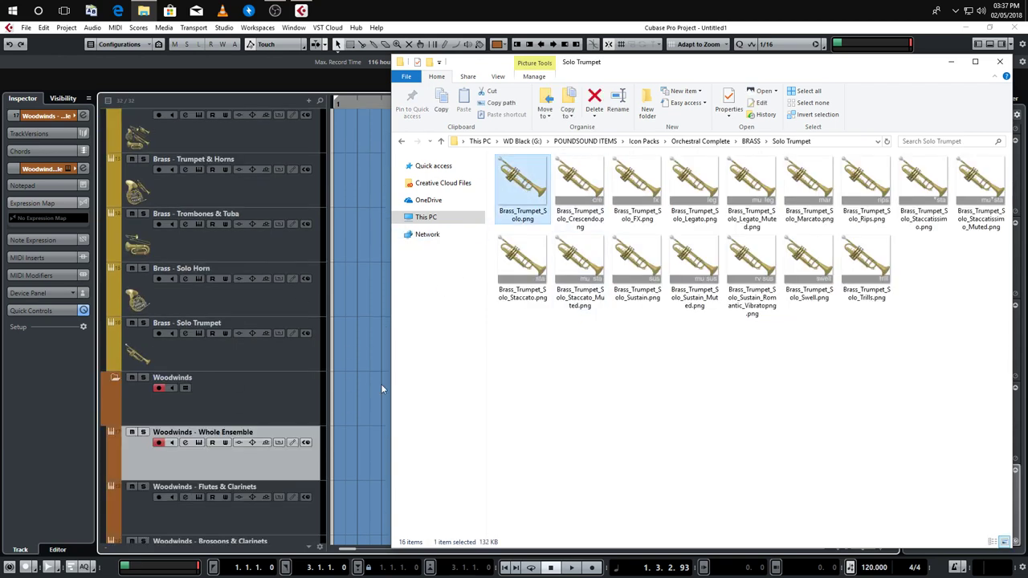
scroll(380, 384, "down", 4)
key("BackSpace")
key("BackSpace")
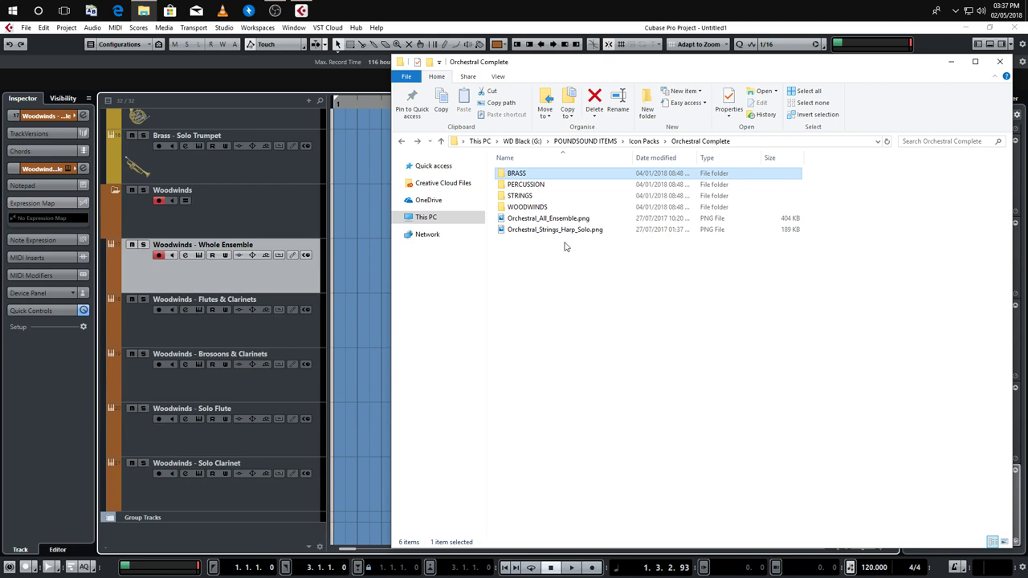
double_click(530, 207)
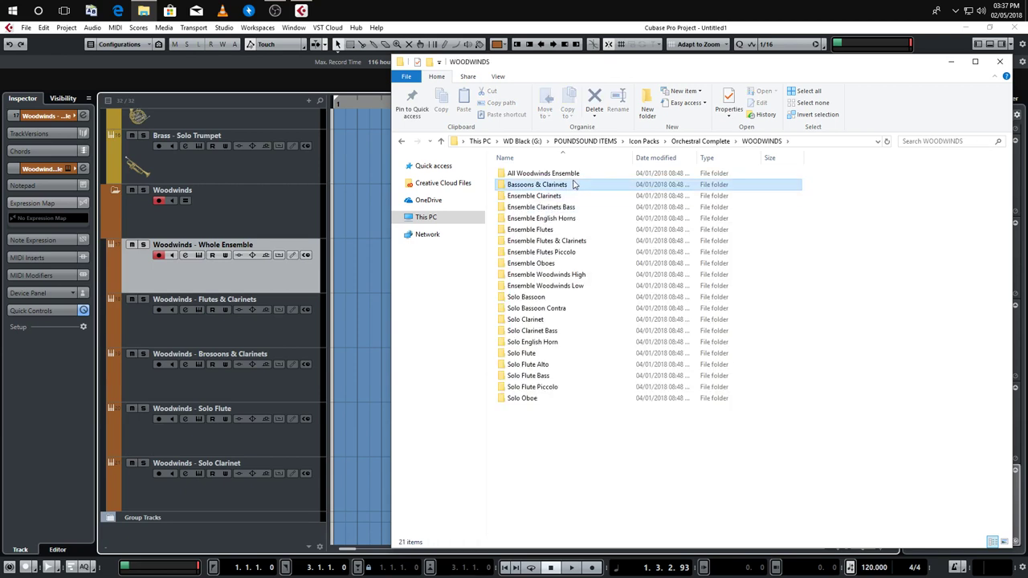
Assign Woodwinds_All_Ensemble.png to Woodwinds - Whole Ensemble and Woodwinds_Flutes_&_Clarinets_Ensemble_.png to Woodwinds - Flutes & Clarinets as track pictures
double_click(530, 185)
key("BackSpace")
double_click(528, 173)
left_click_drag(530, 187, 159, 301)
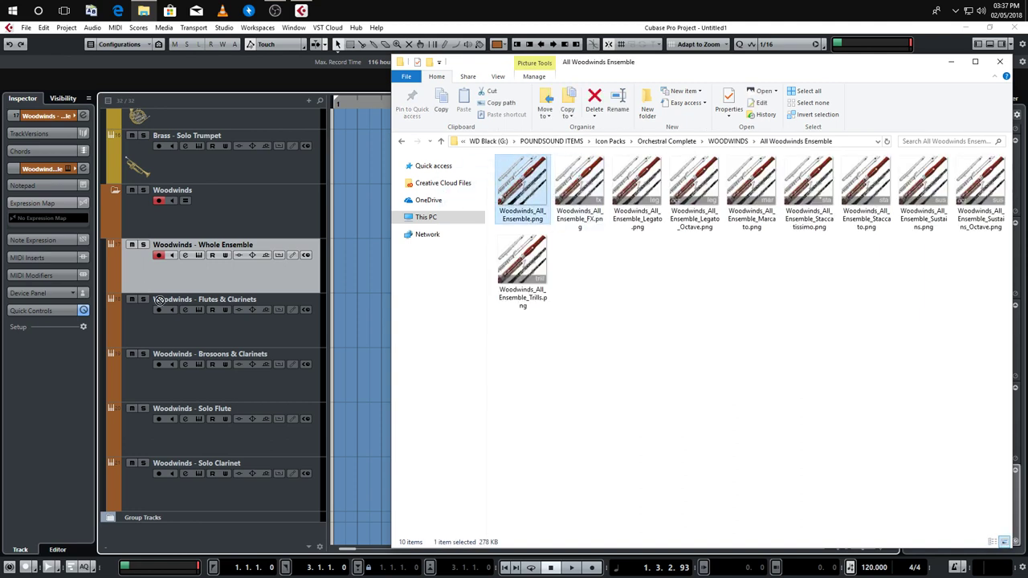
key("BackSpace")
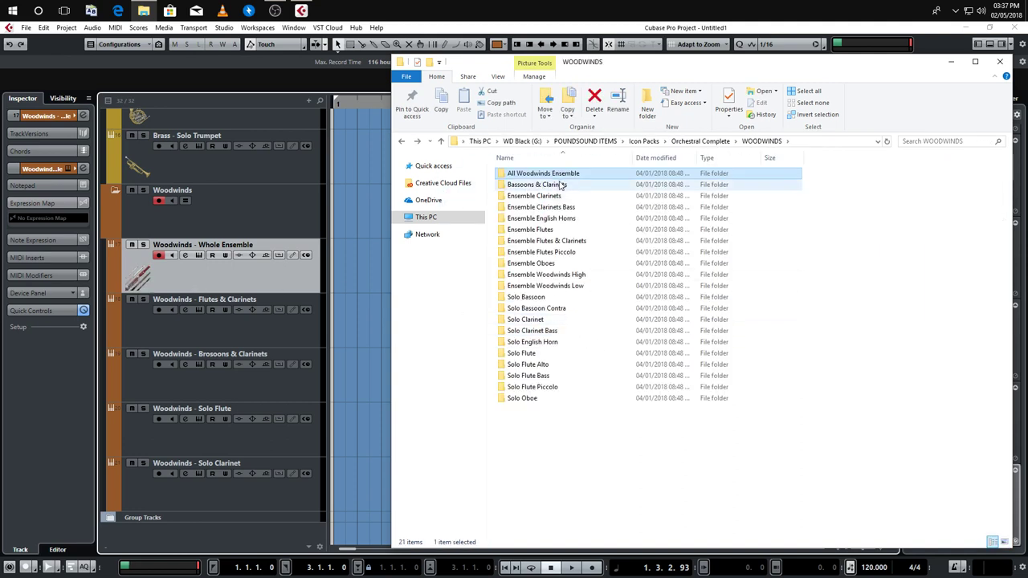
double_click(554, 241)
left_click_drag(522, 188, 234, 328)
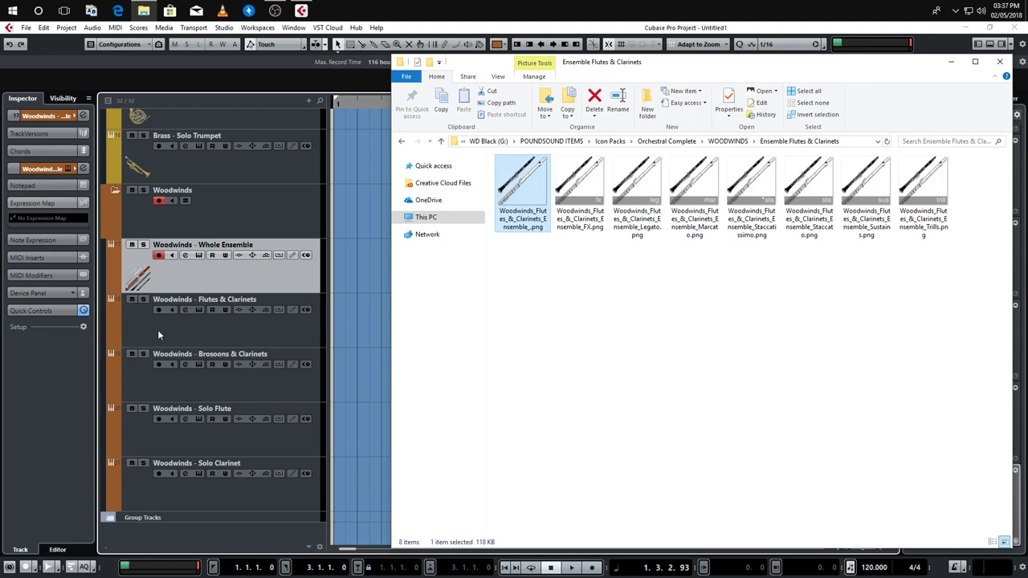
left_click_drag(178, 302, 180, 306)
key("BackSpace")
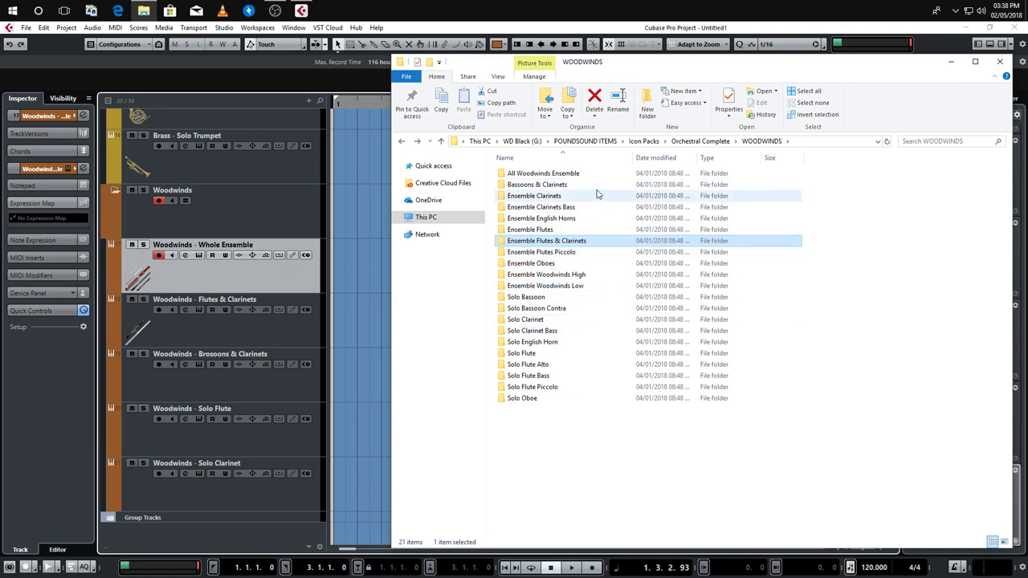
Assign Woodwinds_Bassoon_&_Clarinets_Ensemble_.png to Woodwinds - Brosoons & Clarinets and Woodwinds_Flute_Solo.png to Woodwinds - Solo Flute as track pictures
double_click(563, 184)
left_click_drag(522, 193, 197, 372)
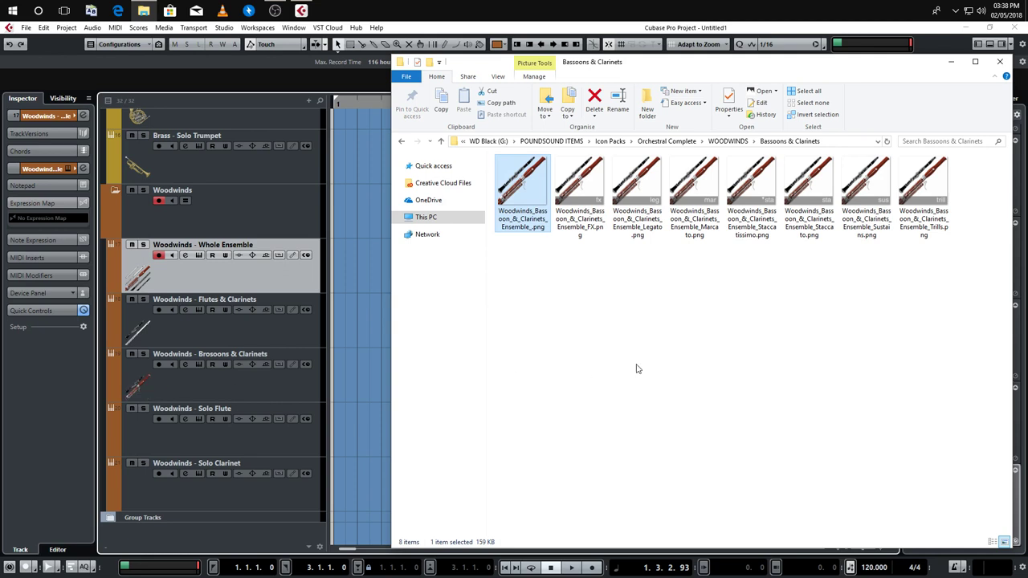
key("alt+Left")
double_click(574, 355)
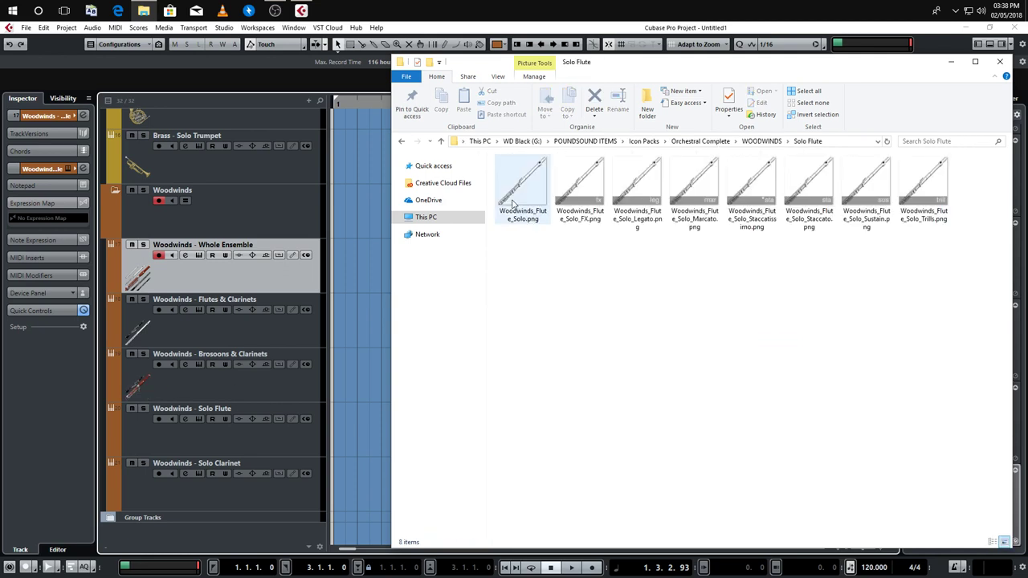
left_click_drag(514, 205, 193, 426)
key("alt+Left")
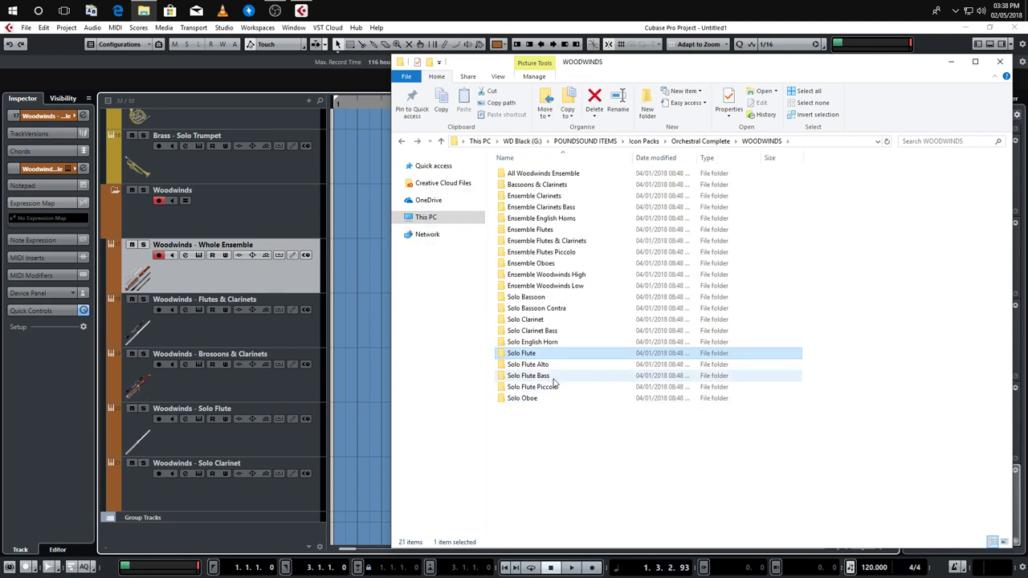
Assign the first picture from the Solo Clarinet folder to Woodwinds - Solo Clarinet and close File Explorer
double_click(551, 322)
left_click_drag(522, 193, 155, 493)
left_click(1000, 62)
Look over the Brass and Woodwinds track pictures and zoom the project out vertically to shrink all track heights
scroll(486, 290, "up", 10)
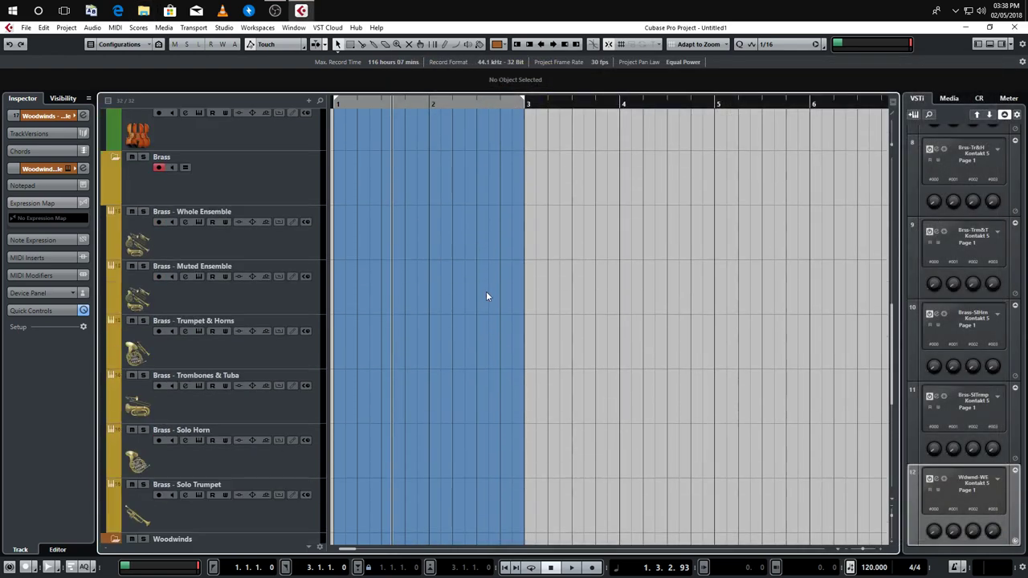
scroll(455, 331, "down", 3)
scroll(455, 331, "down", 5)
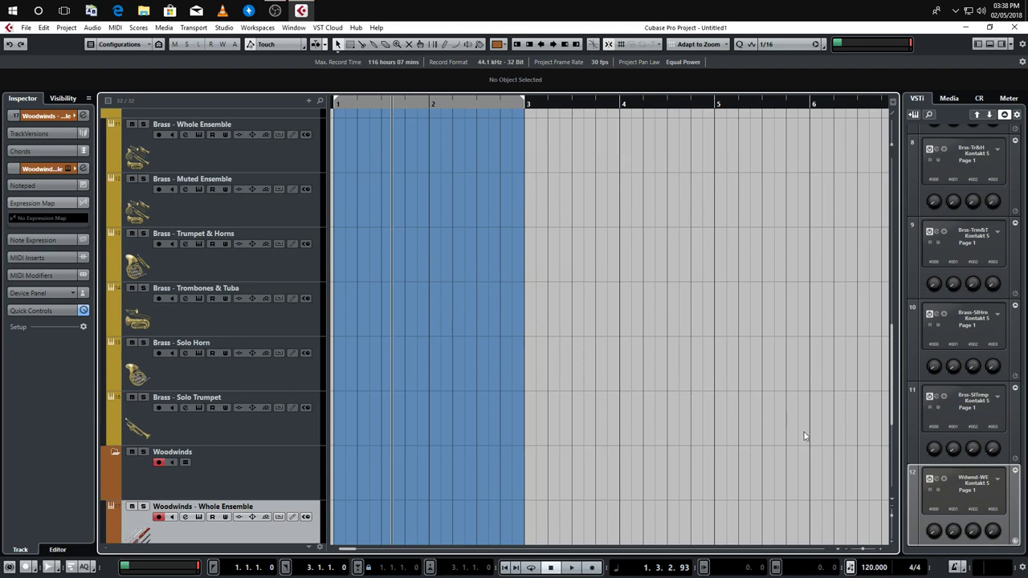
scroll(892, 510, "down", 5)
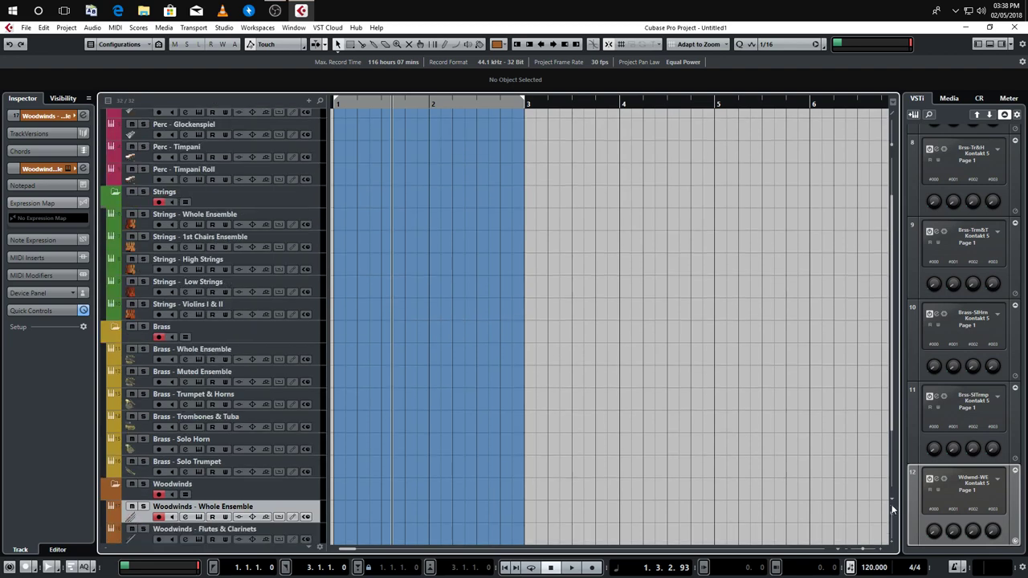
Look over the track pictures in the project list and across all instrument channels in the MixConsole
scroll(893, 546, "up", 3)
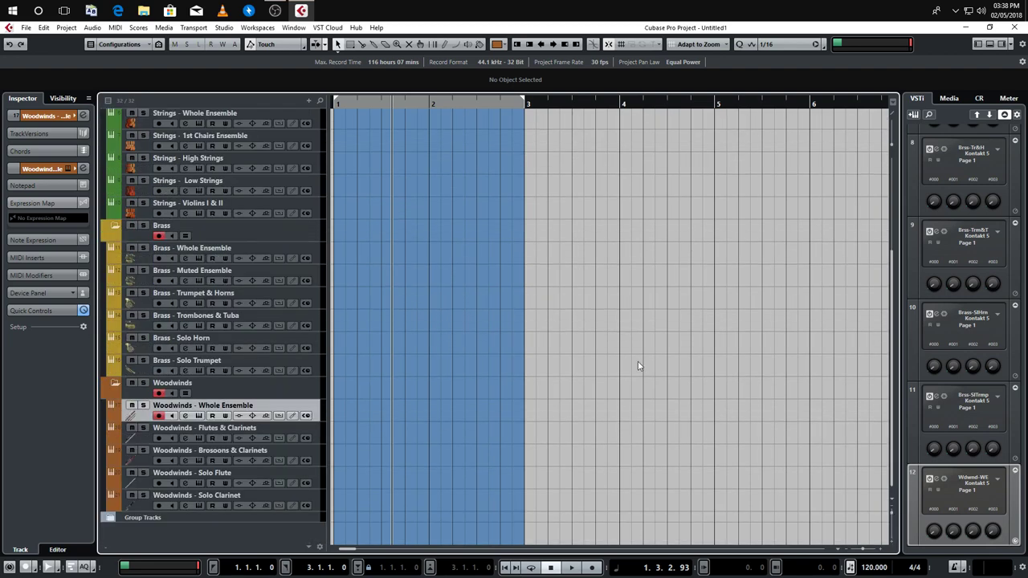
scroll(535, 308, "up", 4)
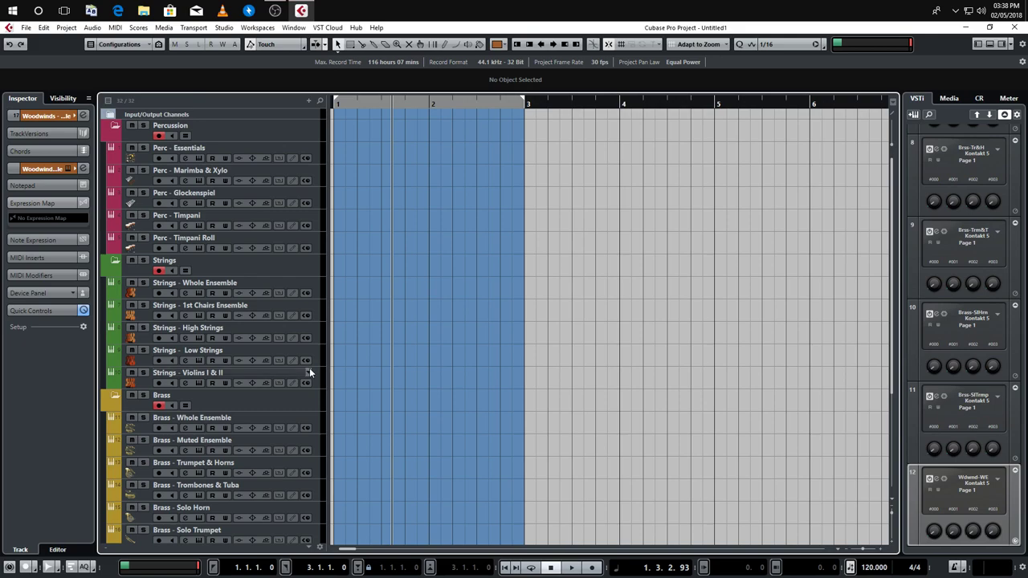
key("F3")
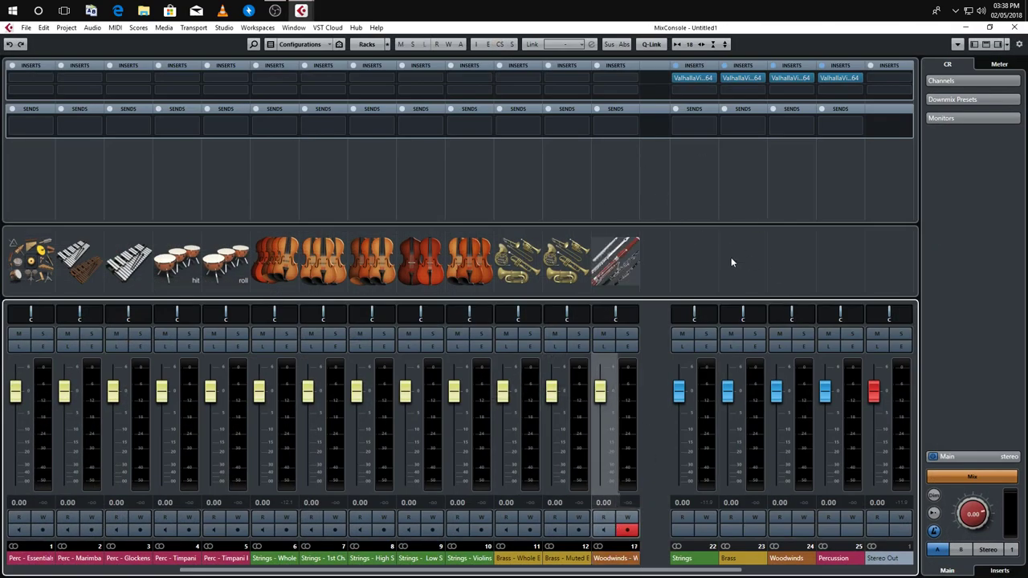
left_click_drag(599, 571, 141, 536)
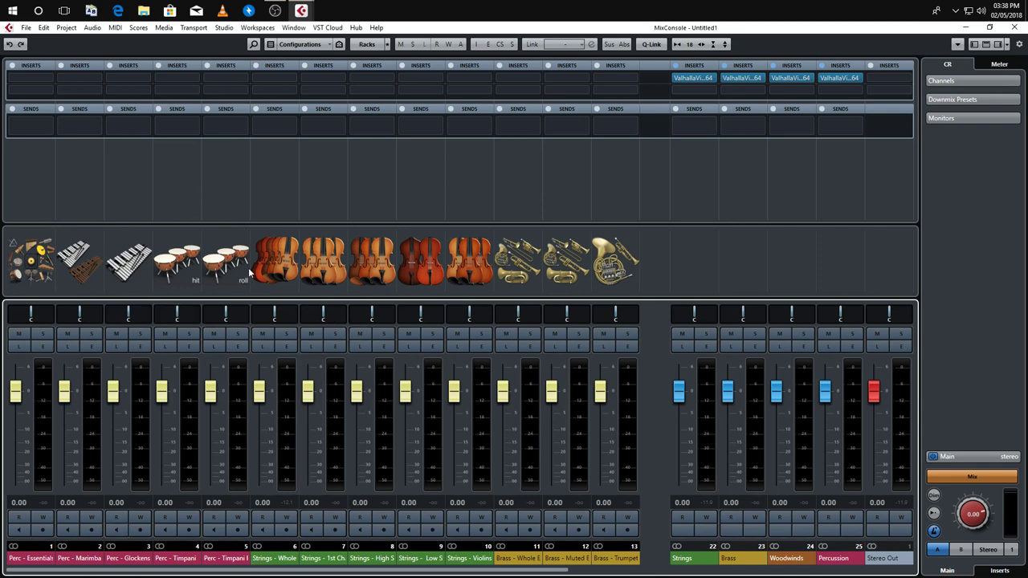
left_click_drag(315, 573, 348, 574)
left_click_drag(428, 572, 476, 572)
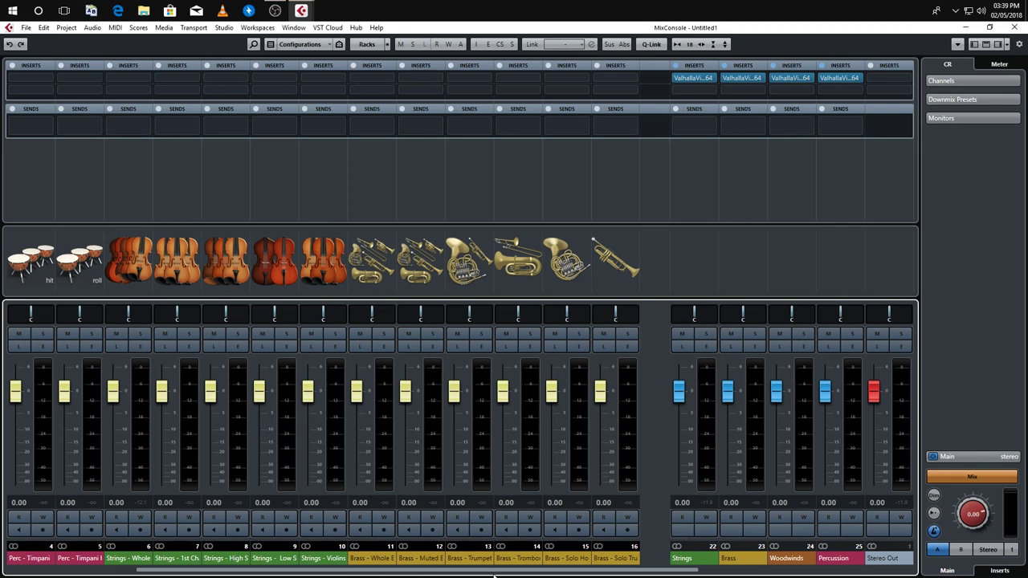
scroll(514, 576, "right", 5)
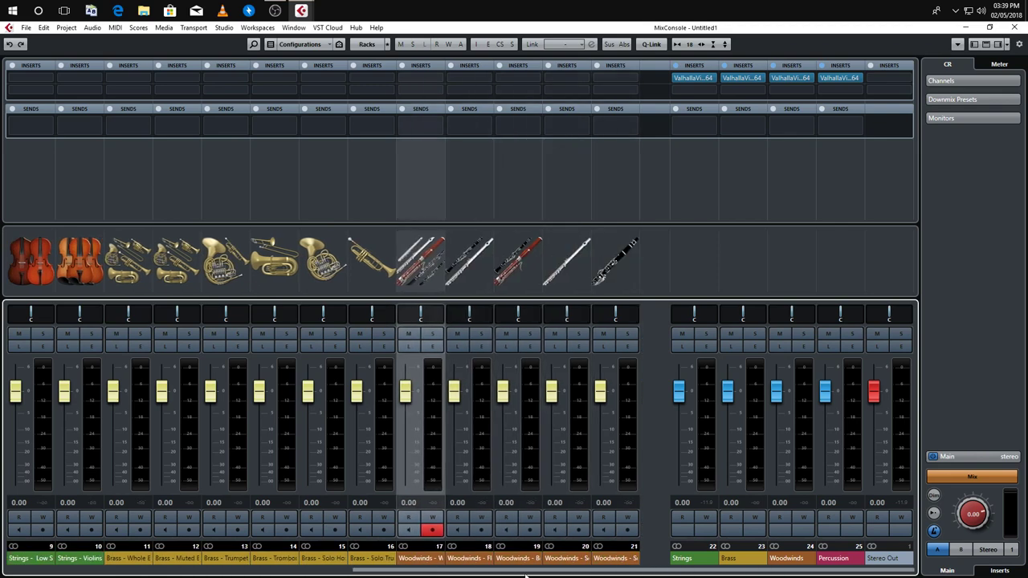
scroll(526, 575, "left", 5)
scroll(526, 576, "right", 5)
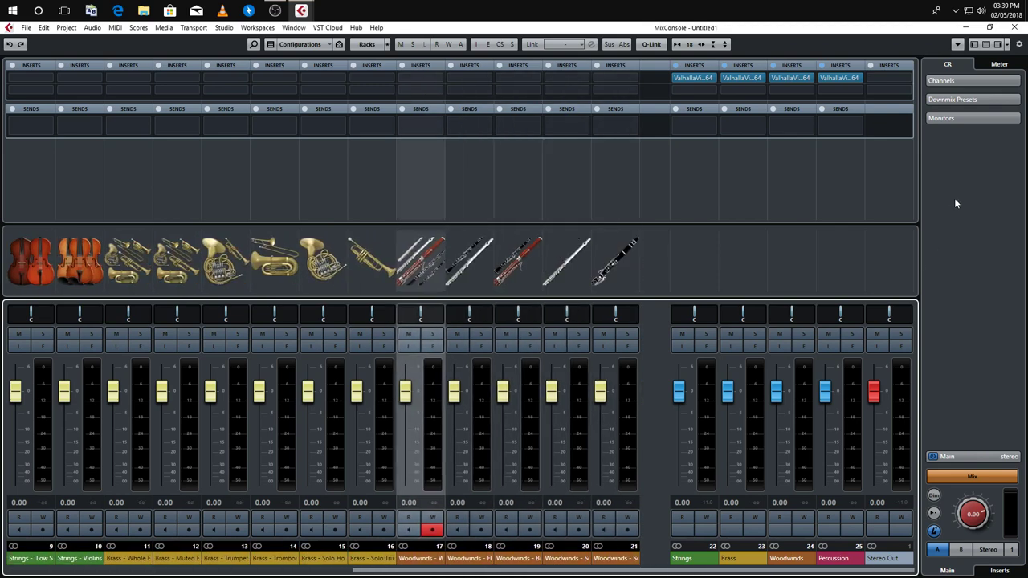
Narrow the MixConsole channel strips until all instrument, group and Stereo Out channels fit in one view
left_click(701, 45)
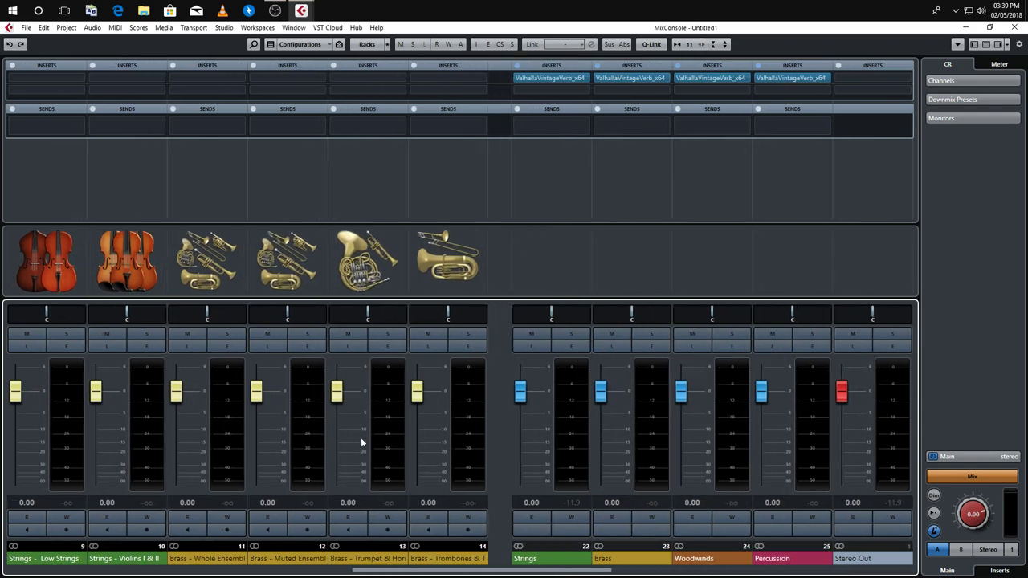
left_click(677, 45)
left_click(677, 45)
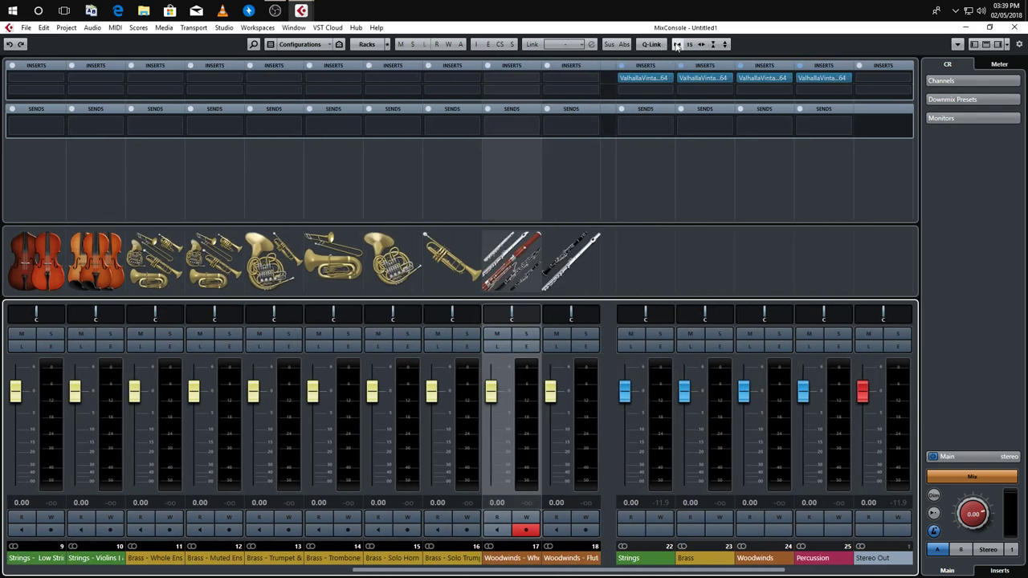
left_click(677, 45)
left_click(677, 45)
left_click(677, 45)
left_click(677, 45)
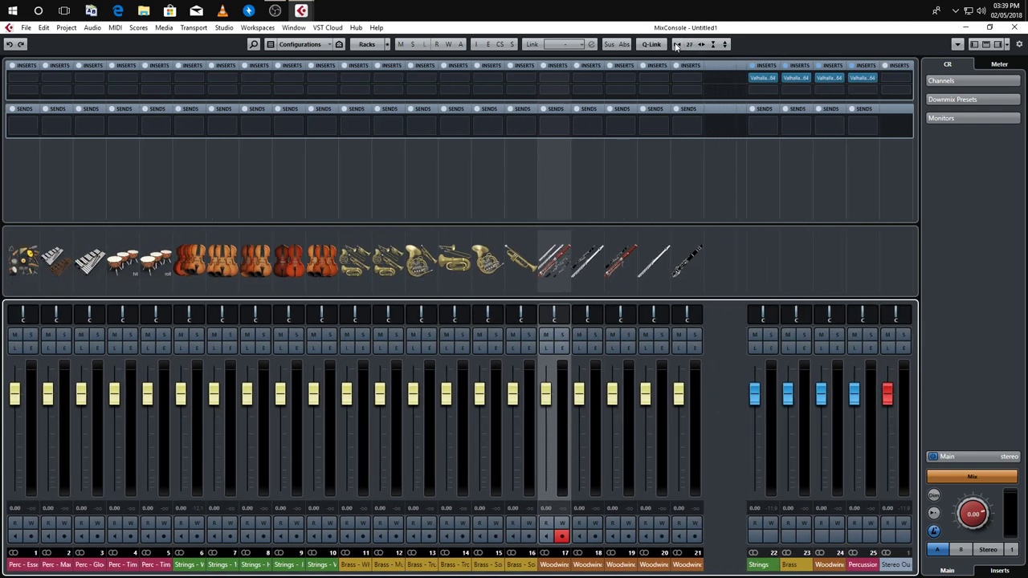
Reduce the height of the MixConsole picture row to enlarge the fader section, and close the MixConsole
left_click_drag(492, 299, 491, 275)
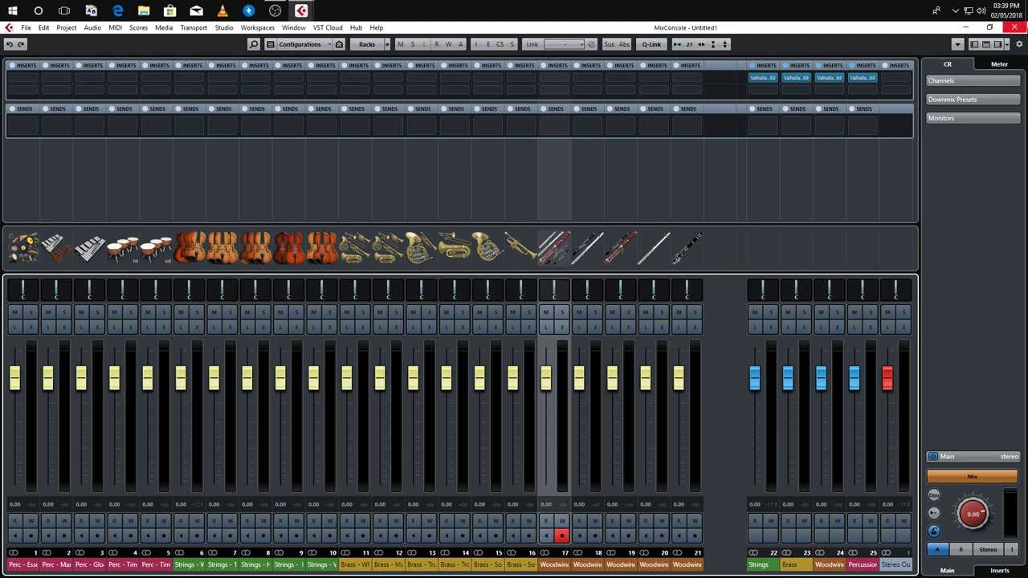
left_click(1014, 28)
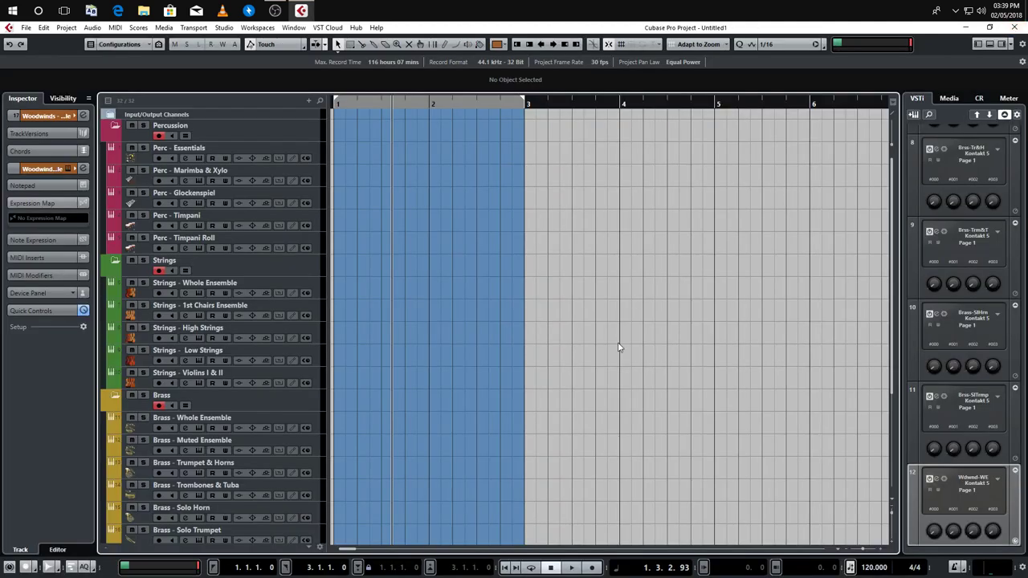
scroll(571, 346, "down", 4)
scroll(571, 361, "up", 4)
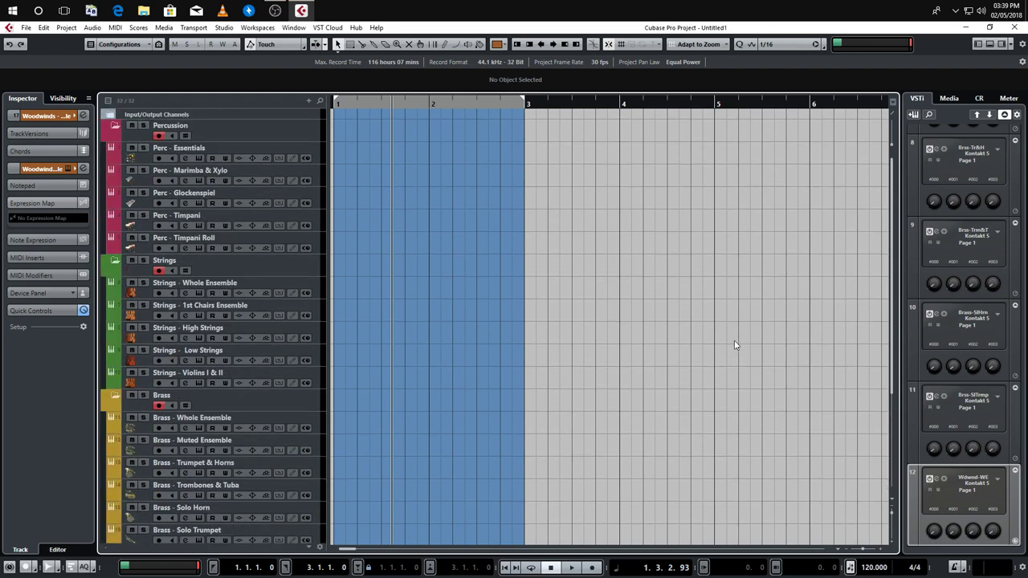